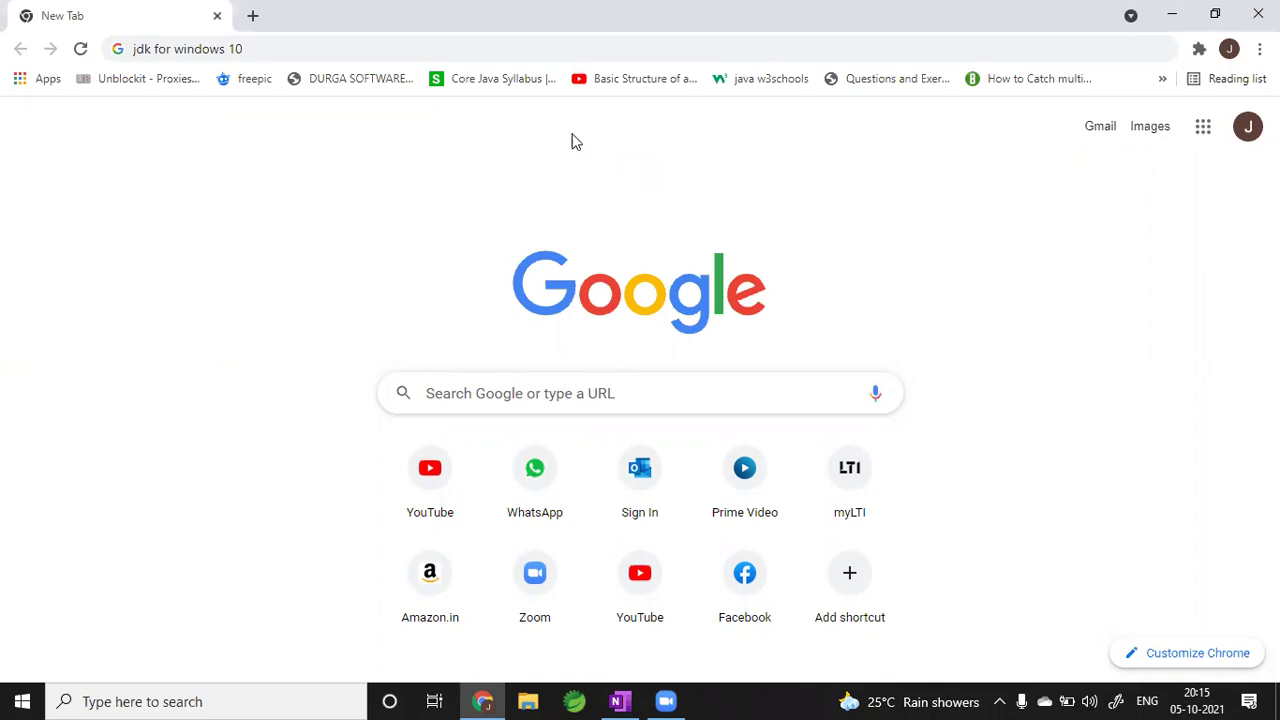
- Search the web for "jdk for windows 10"
left_click(377, 45)
key("BackSpace")
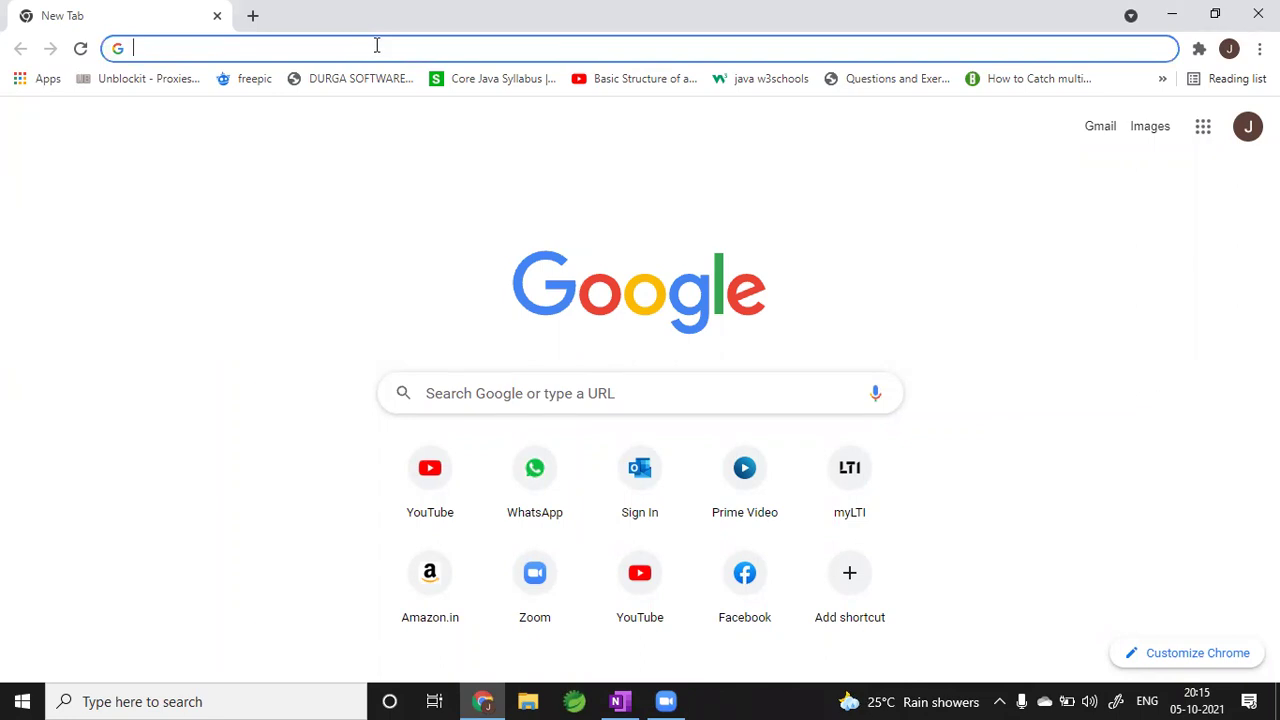
type("jdk")
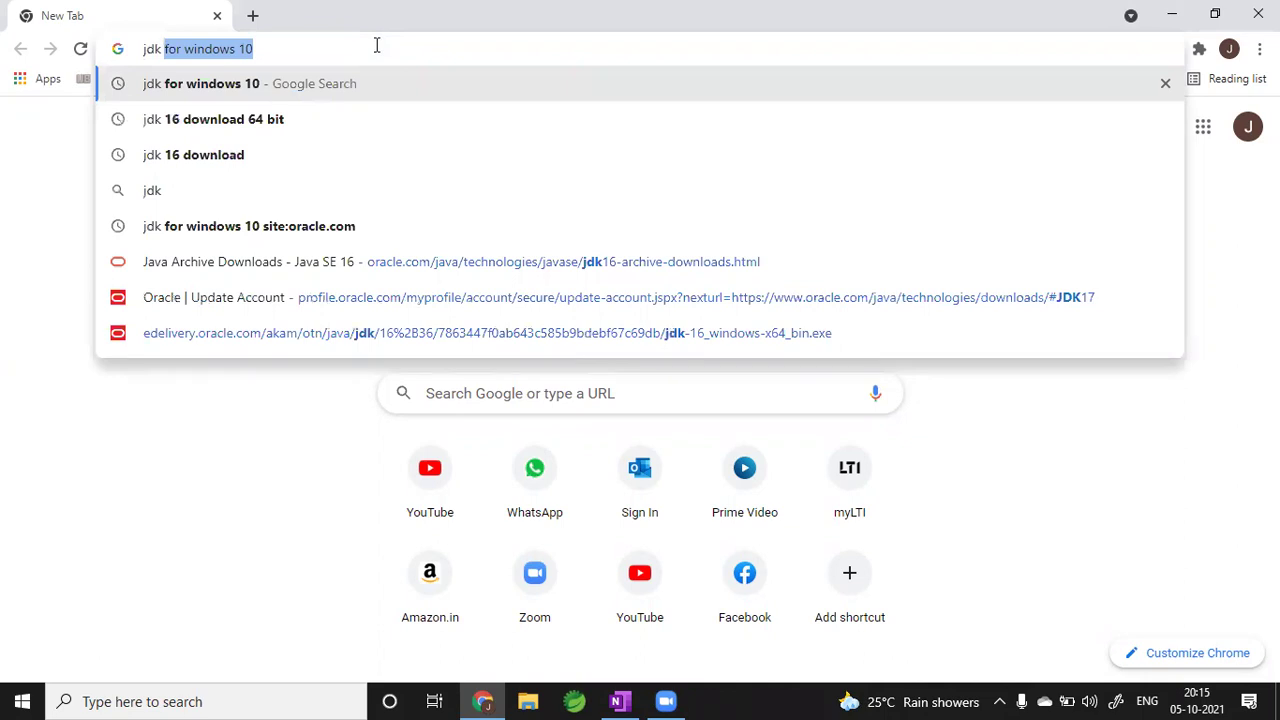
type(" for windows")
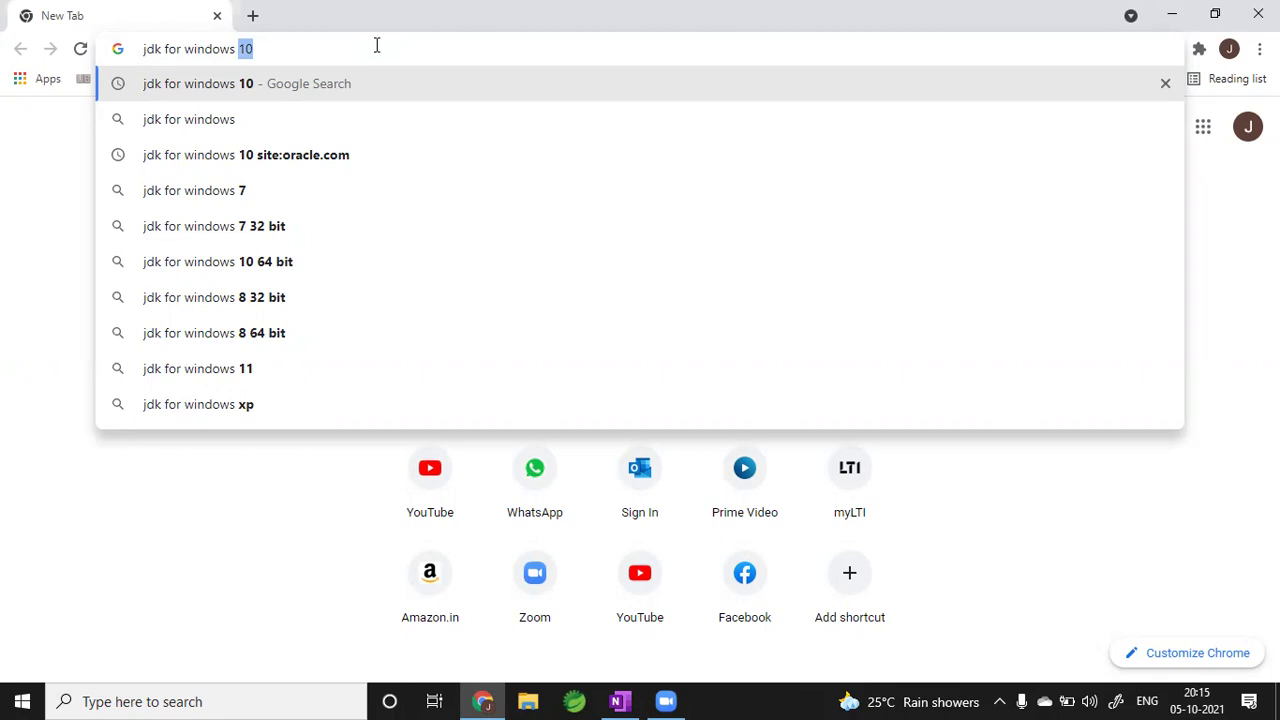
key("Return")
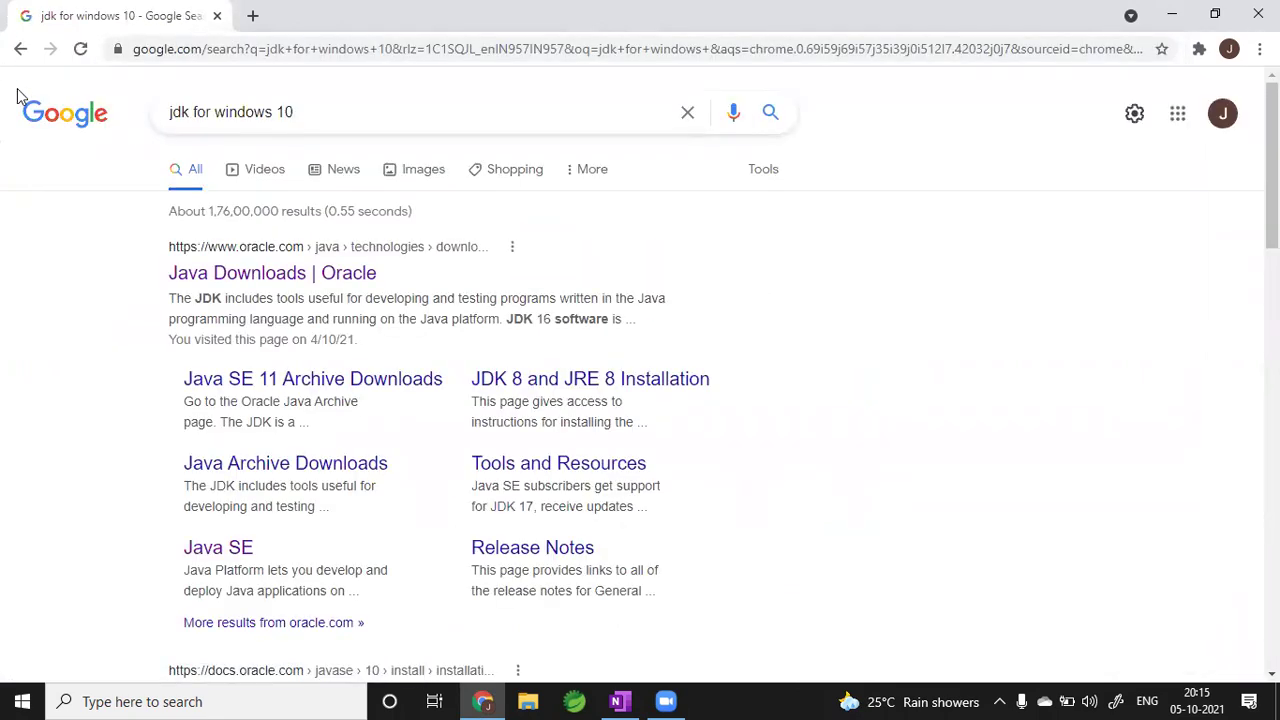
- Look through the search results and open Oracle's Java Downloads page
left_click(330, 95)
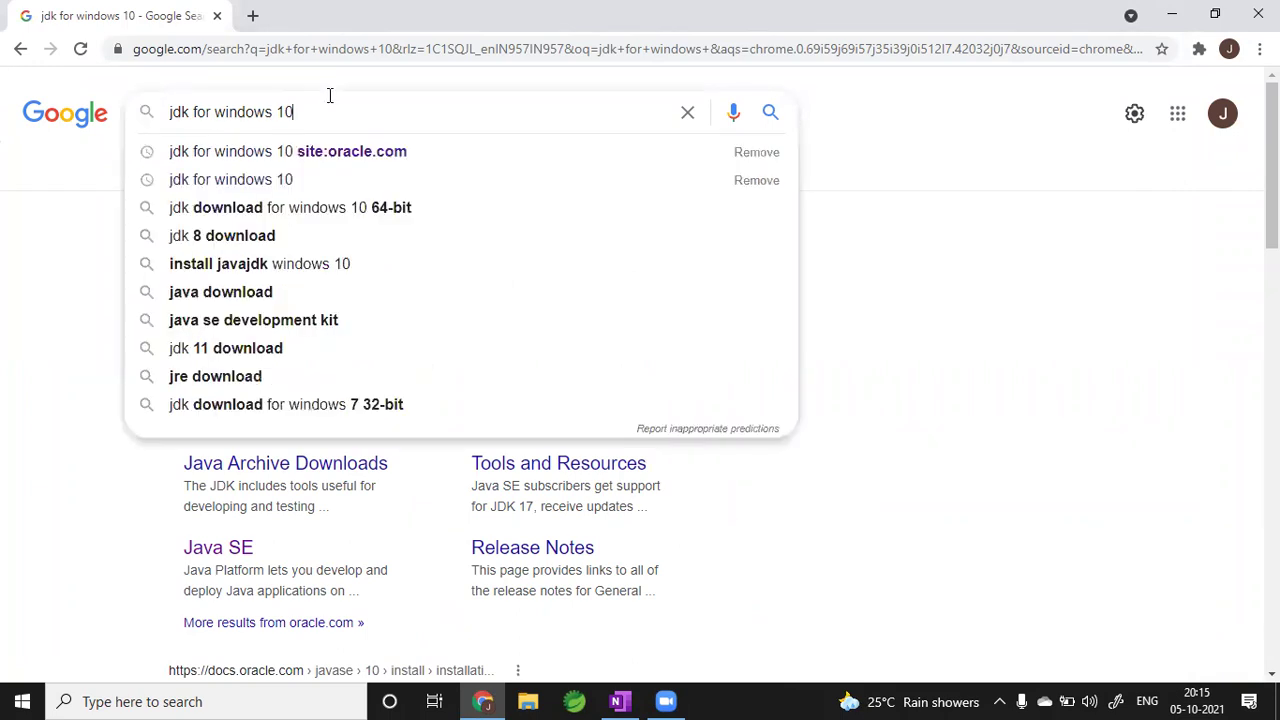
left_click(38, 342)
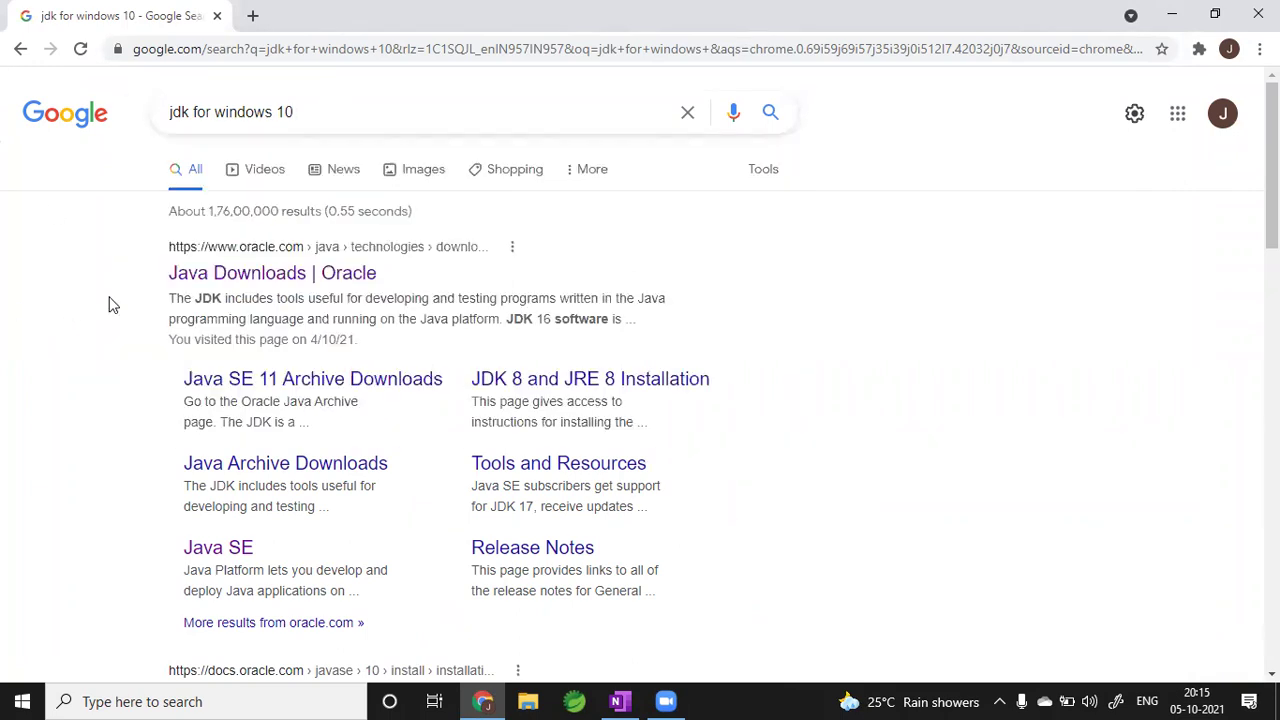
scroll(1272, 200, "down", 3)
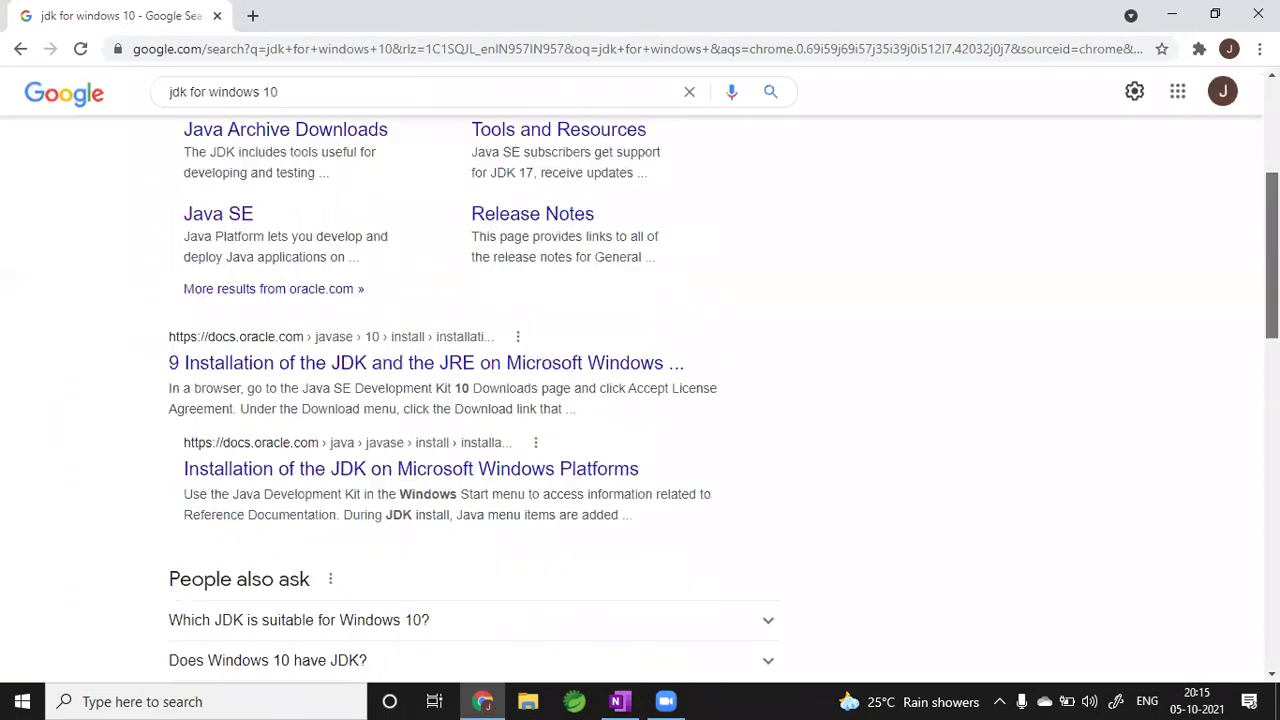
scroll(435, 318, "down", 6)
scroll(435, 318, "up", 12)
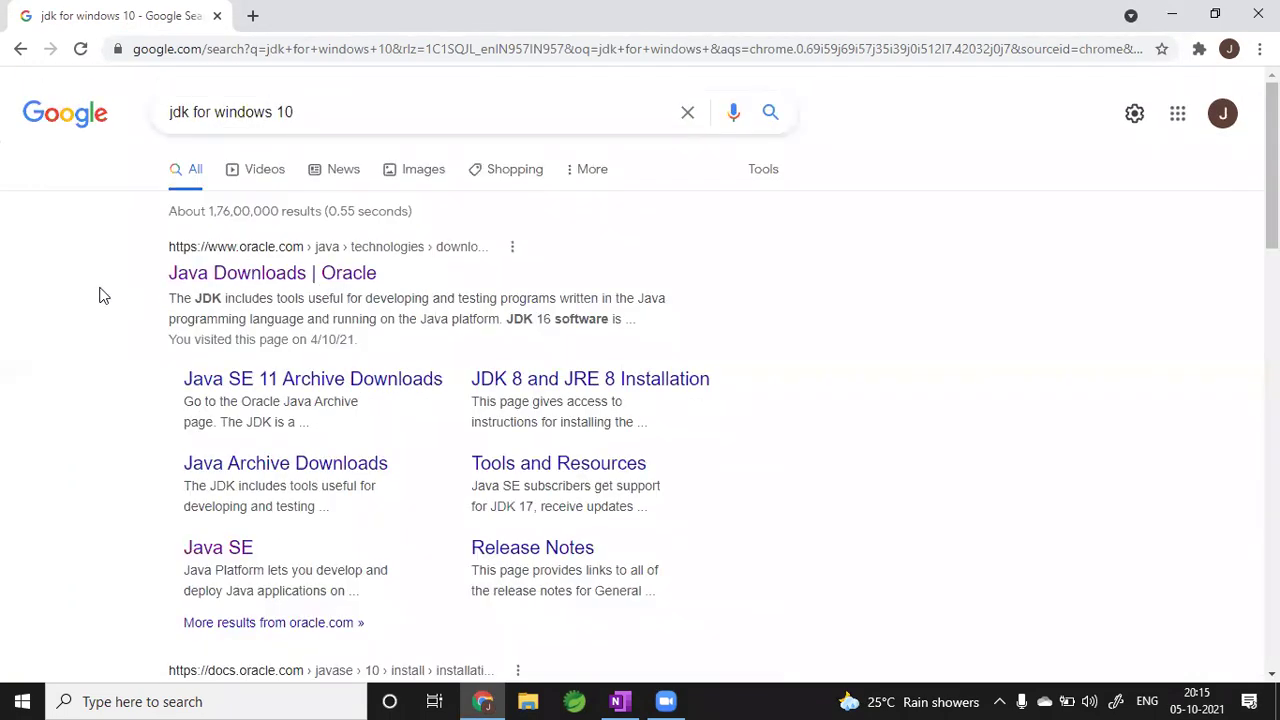
left_click(245, 274)
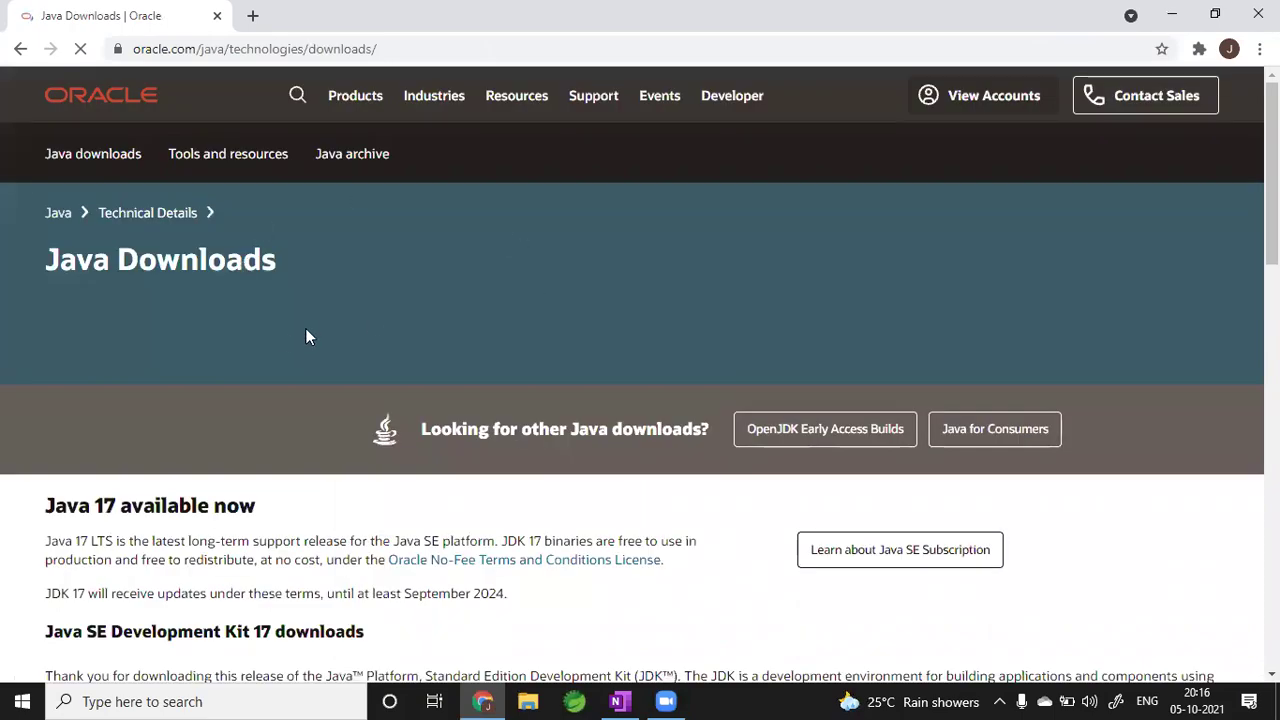
- Examine the Java Downloads heading and the Java 17 availability notice on the page
left_click_drag(287, 256, 32, 276)
left_click(324, 287)
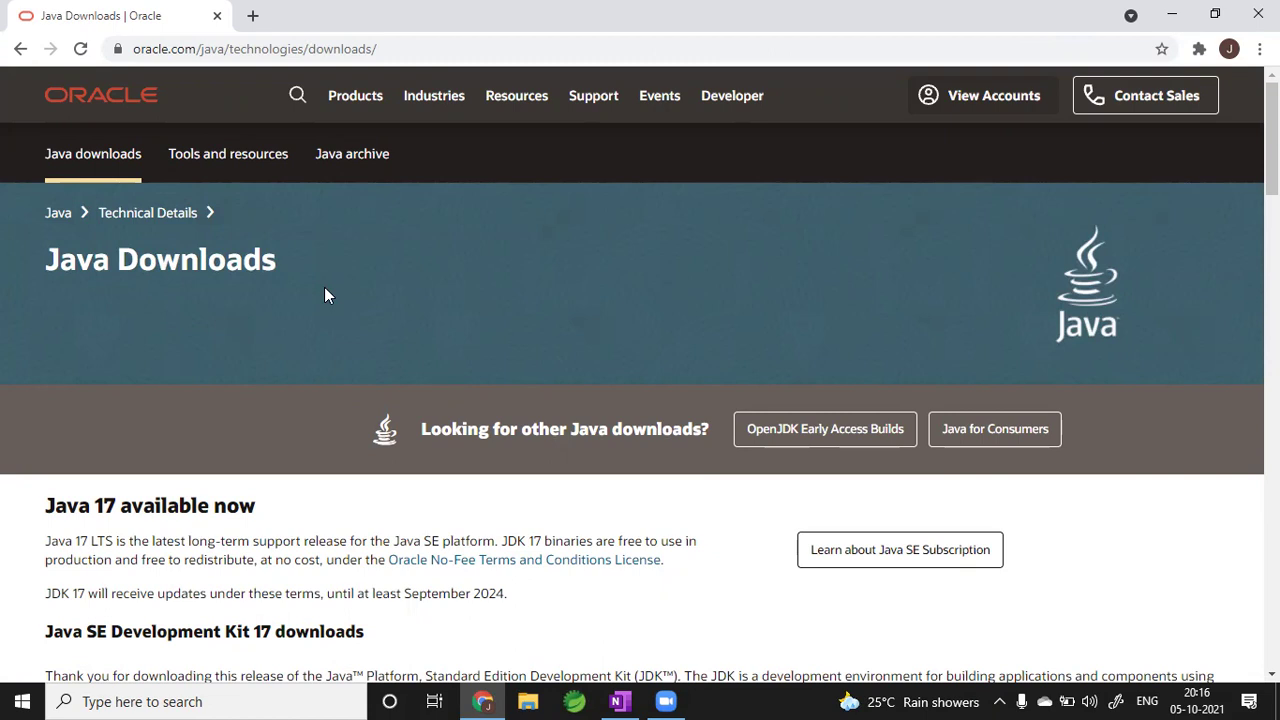
left_click_drag(287, 272, 26, 285)
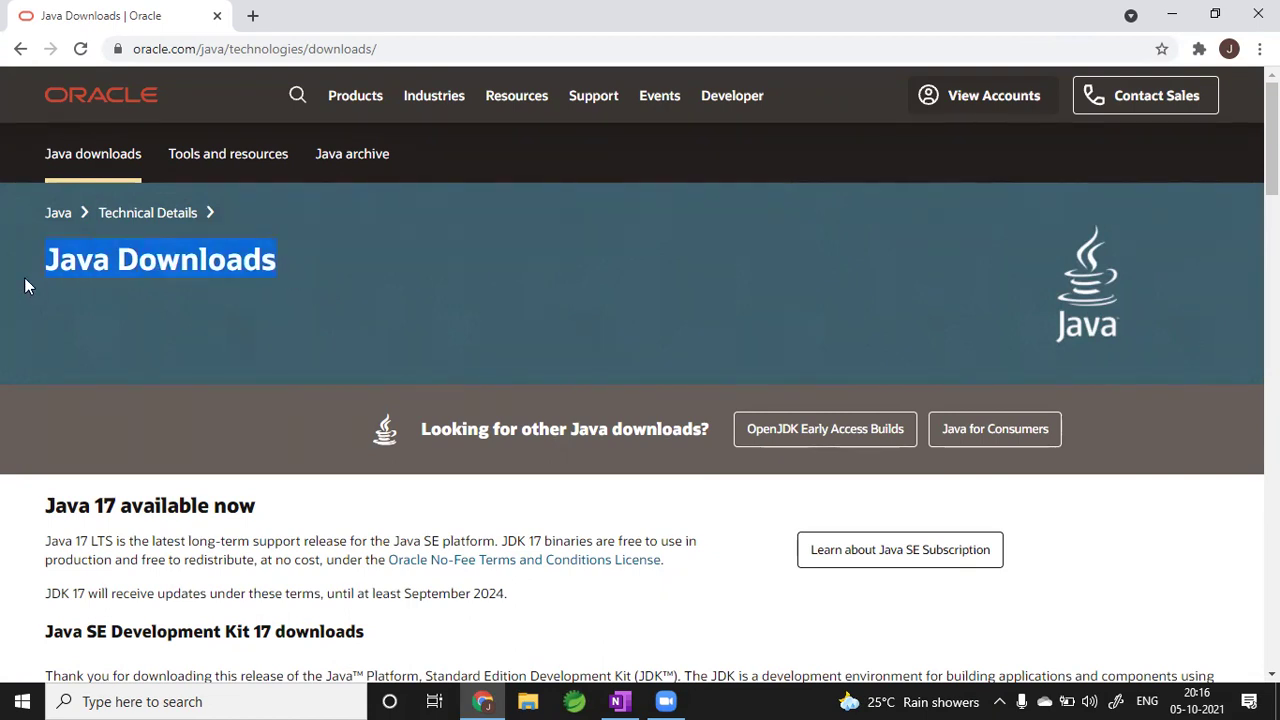
left_click(297, 437)
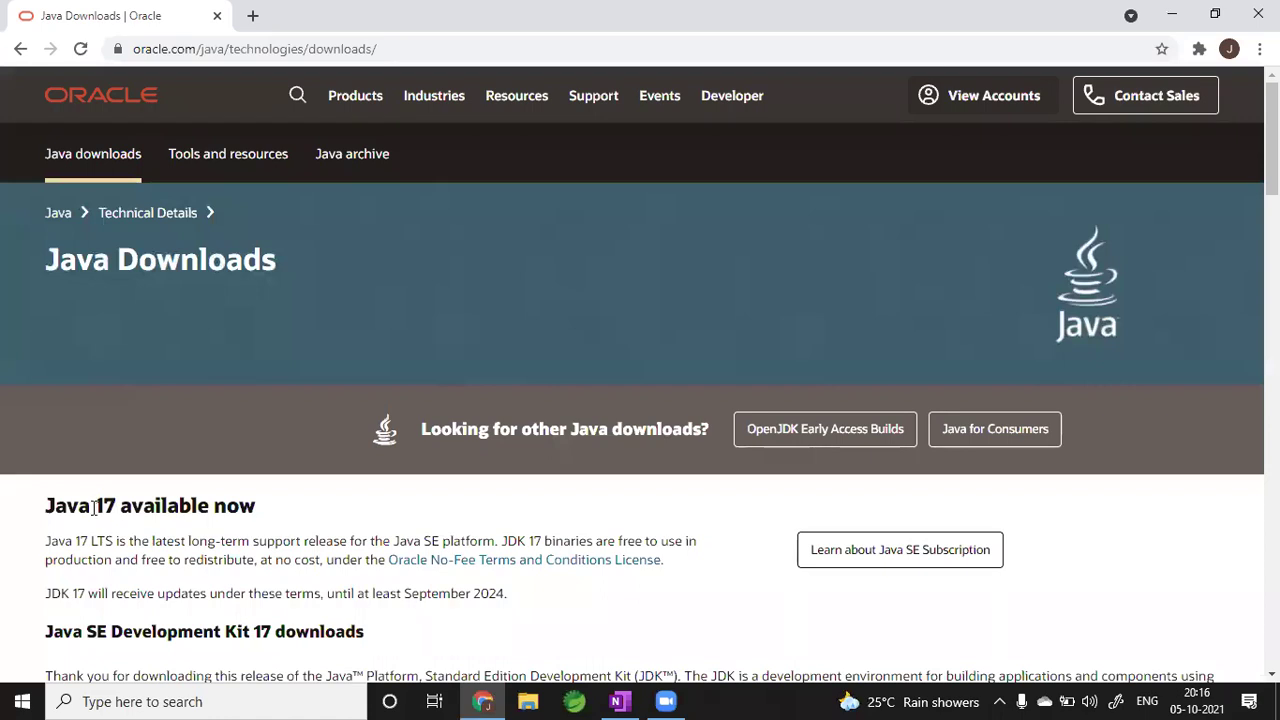
left_click_drag(94, 505, 219, 512)
left_click(266, 531)
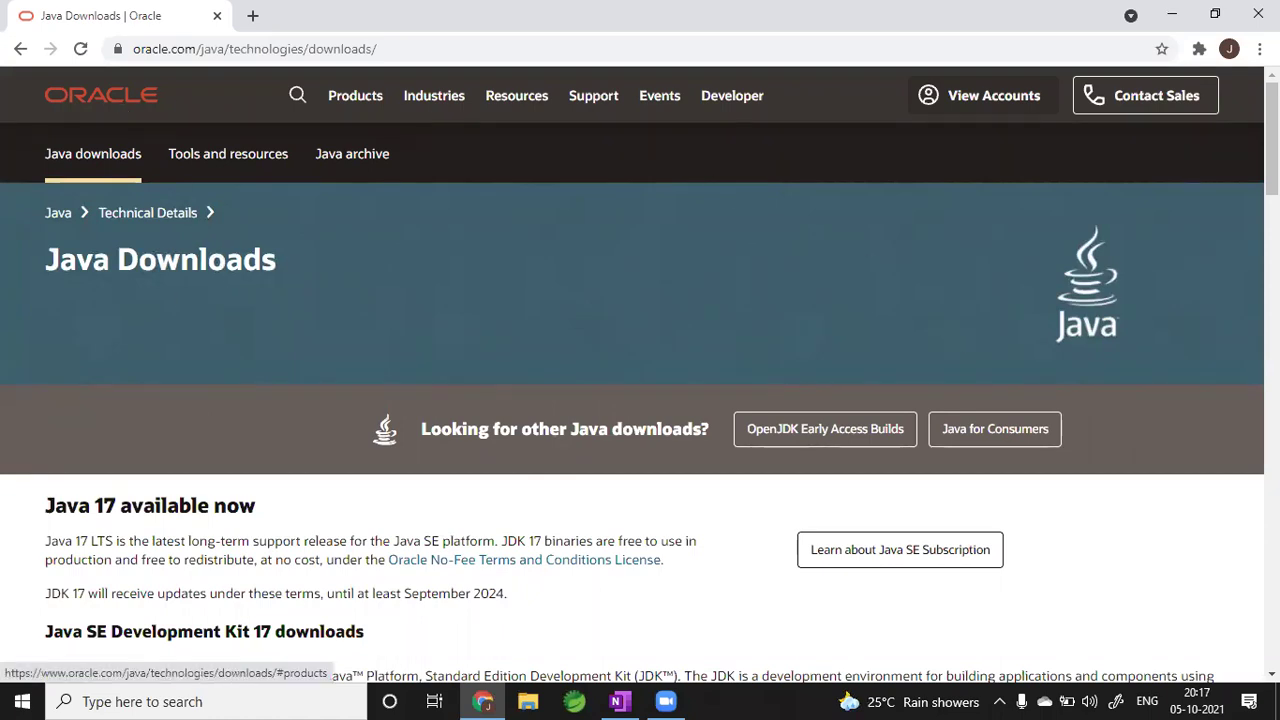
scroll(947, 325, "down", 1)
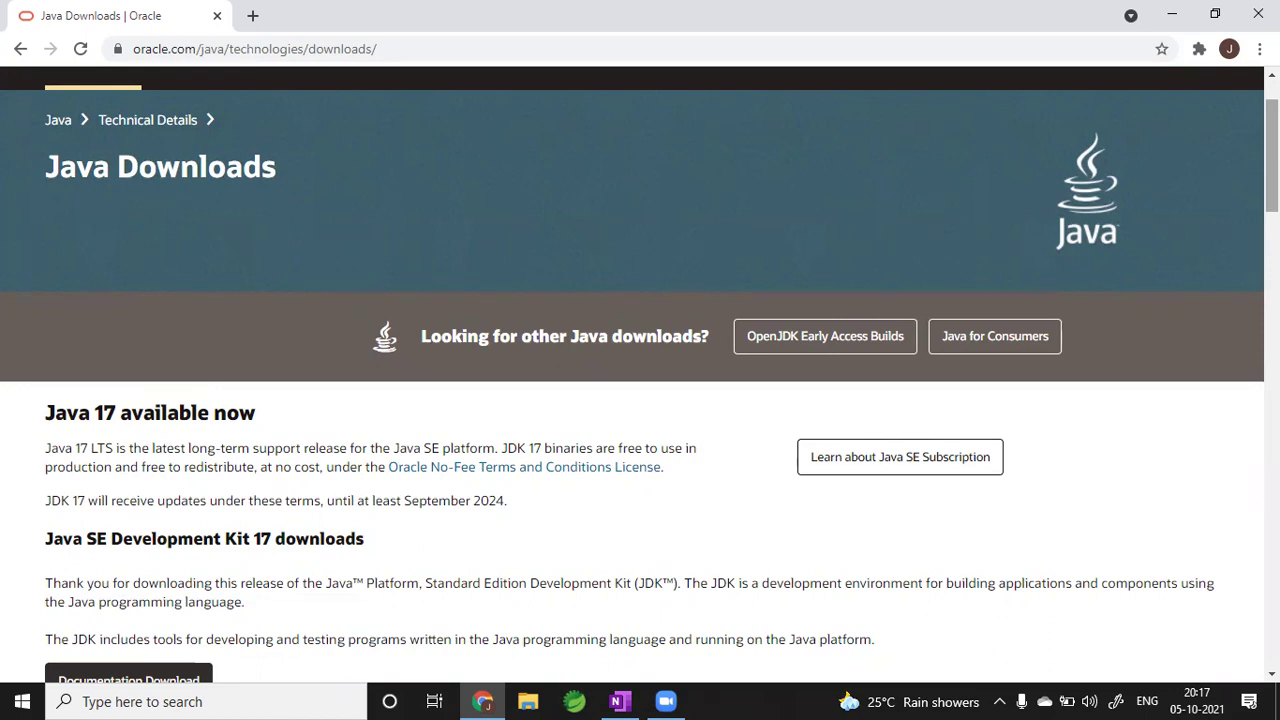
scroll(640, 375, "up", 1)
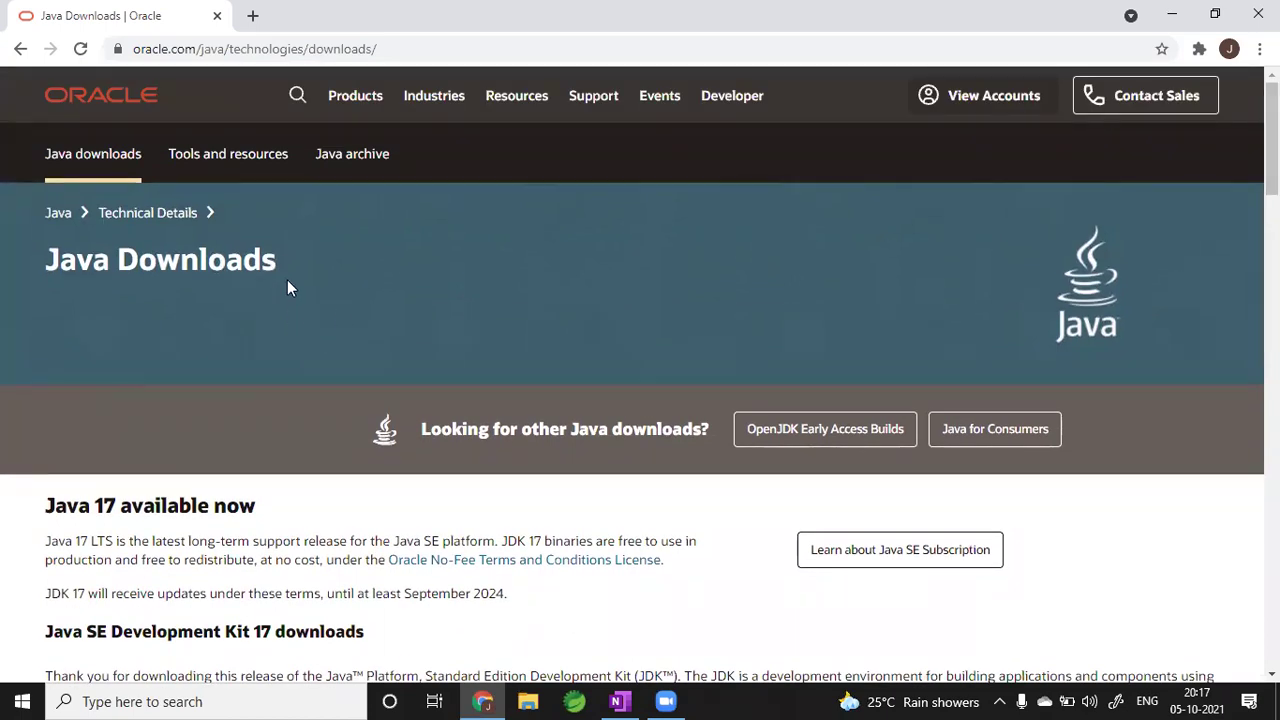
left_click_drag(279, 255, 75, 268)
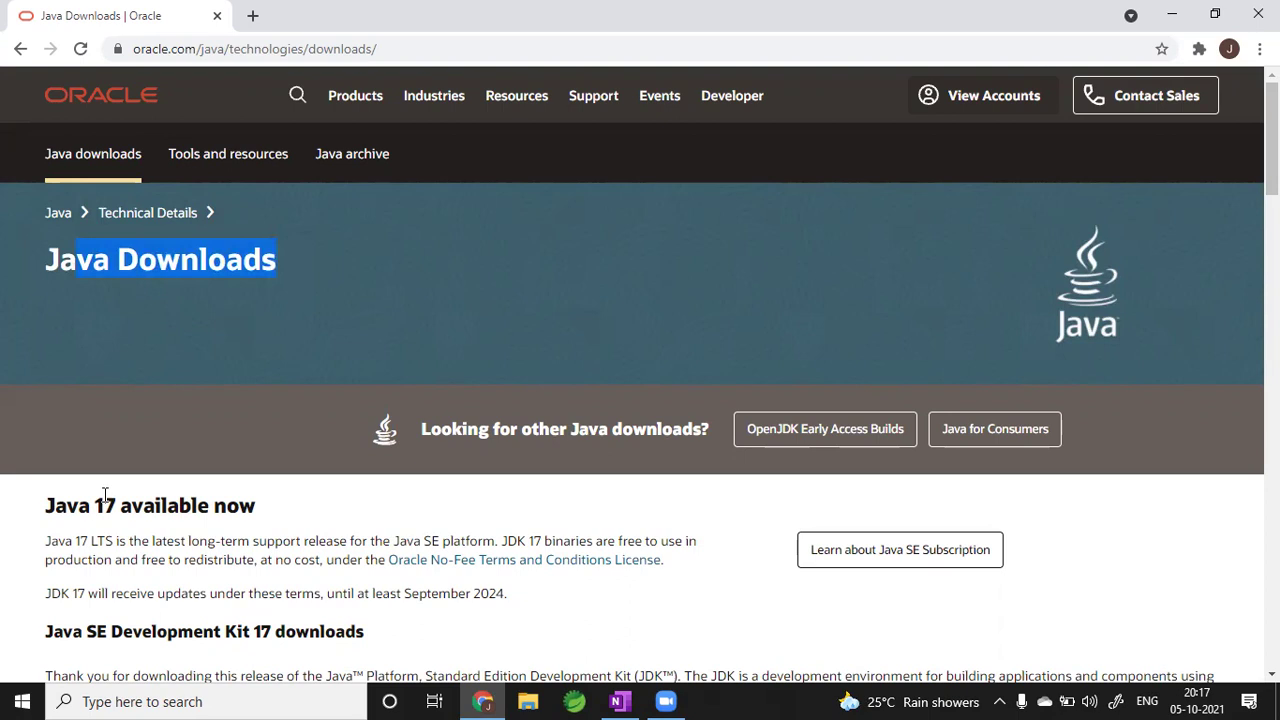
left_click_drag(126, 506, 14, 510)
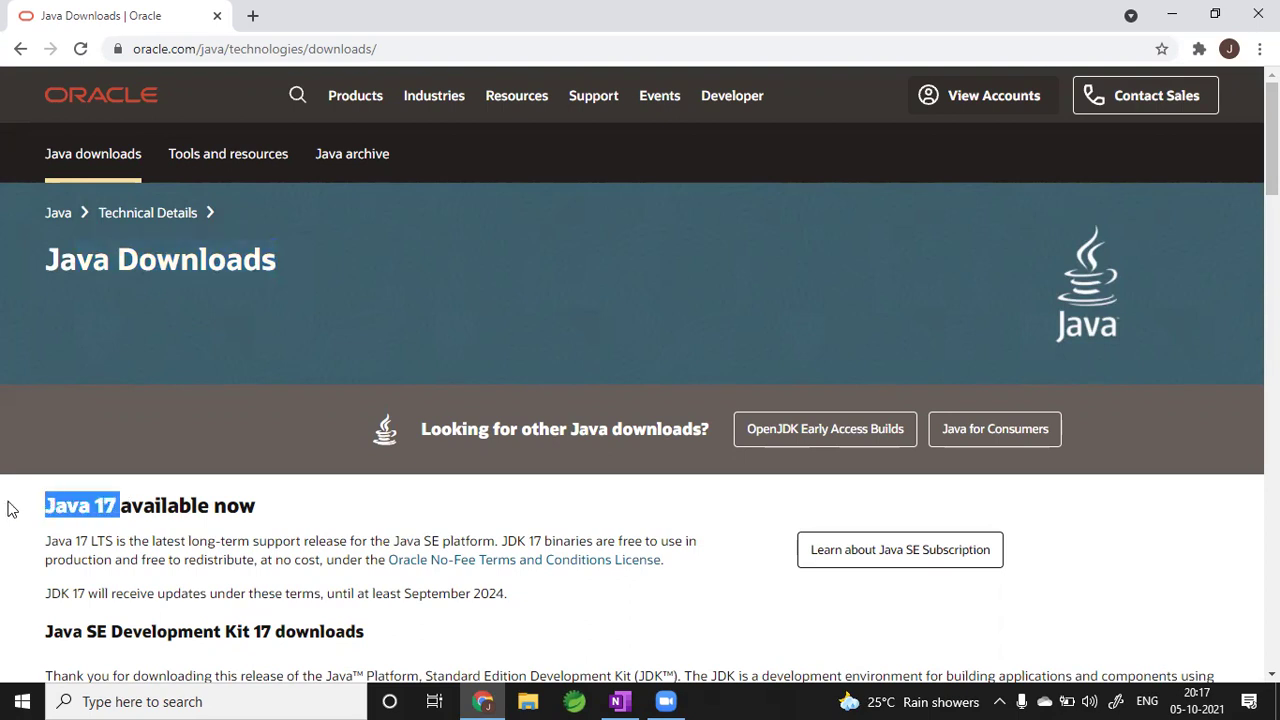
left_click(163, 556)
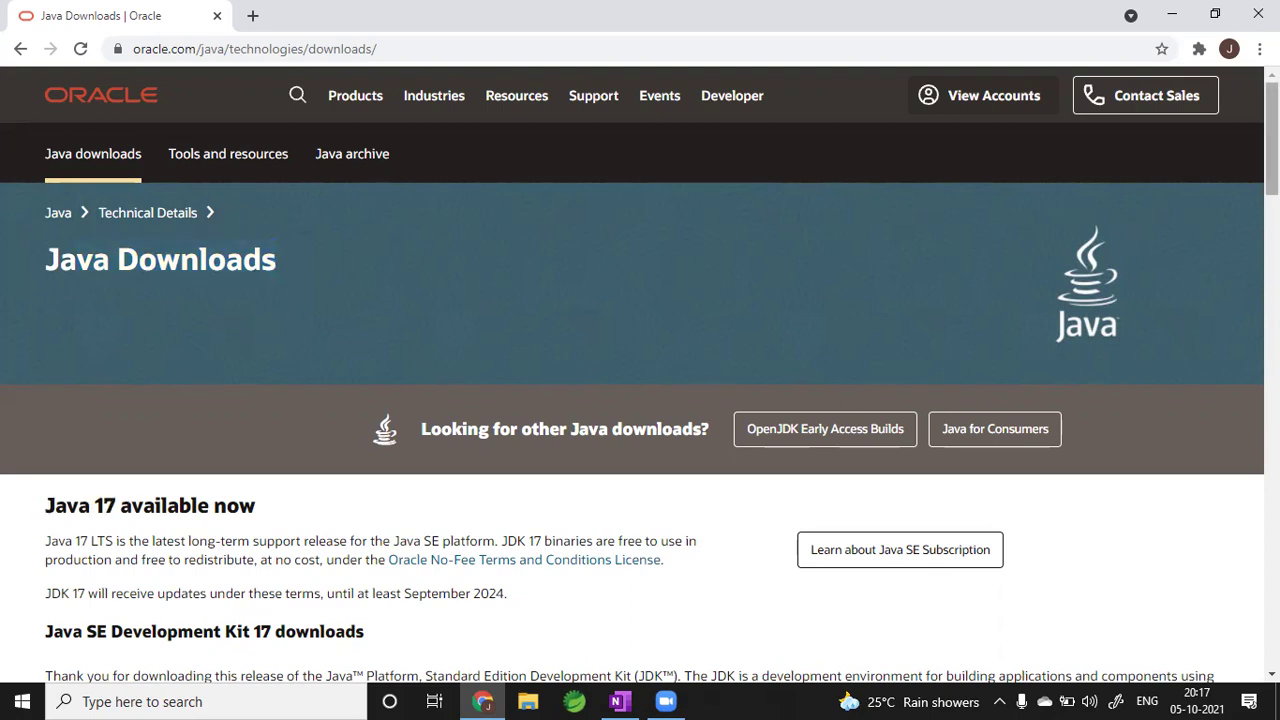
- Review the Linux and macOS packages of Java SE Development Kit 17 and switch to the Windows packages
scroll(640, 375, "down", 5)
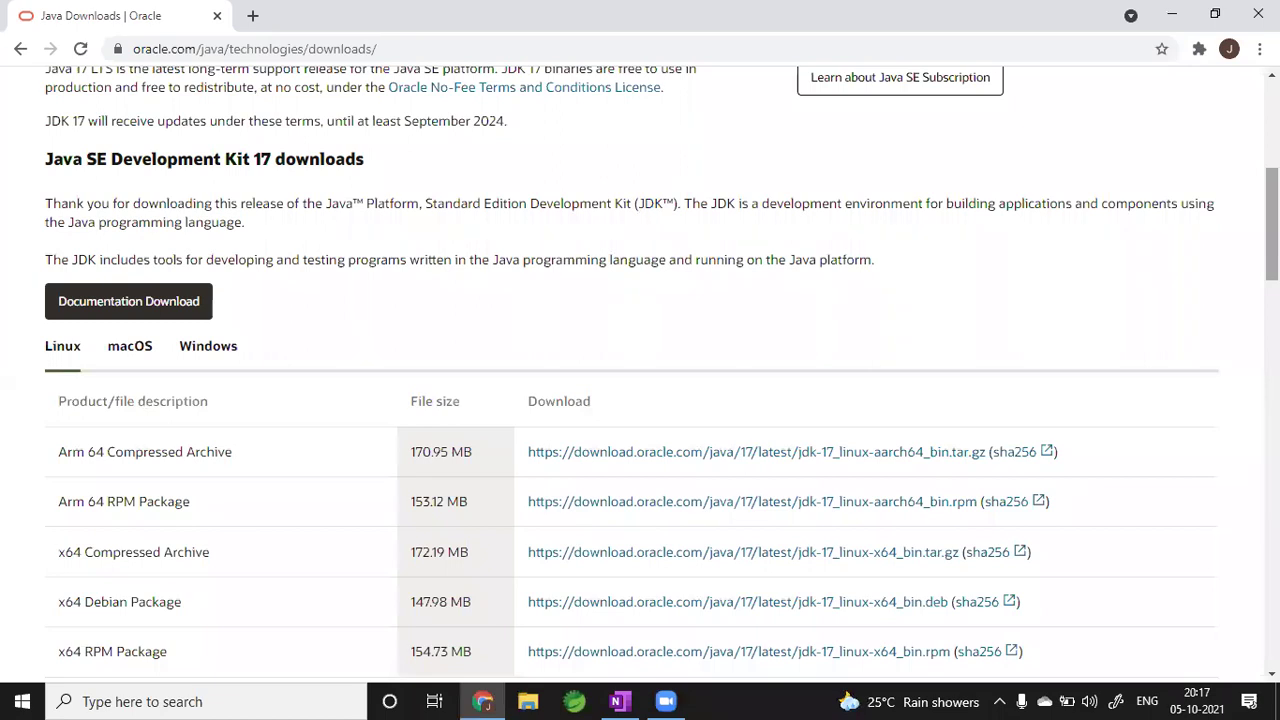
scroll(434, 166, "down", 1)
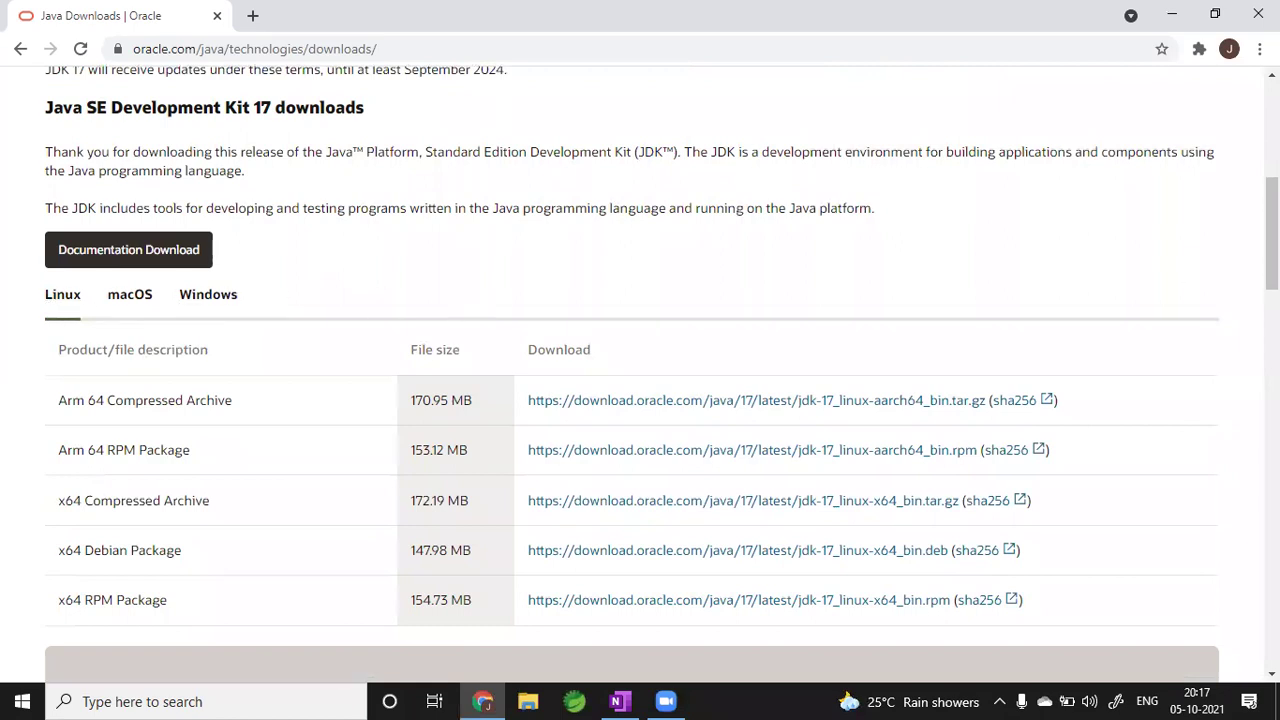
scroll(315, 116, "down", 1)
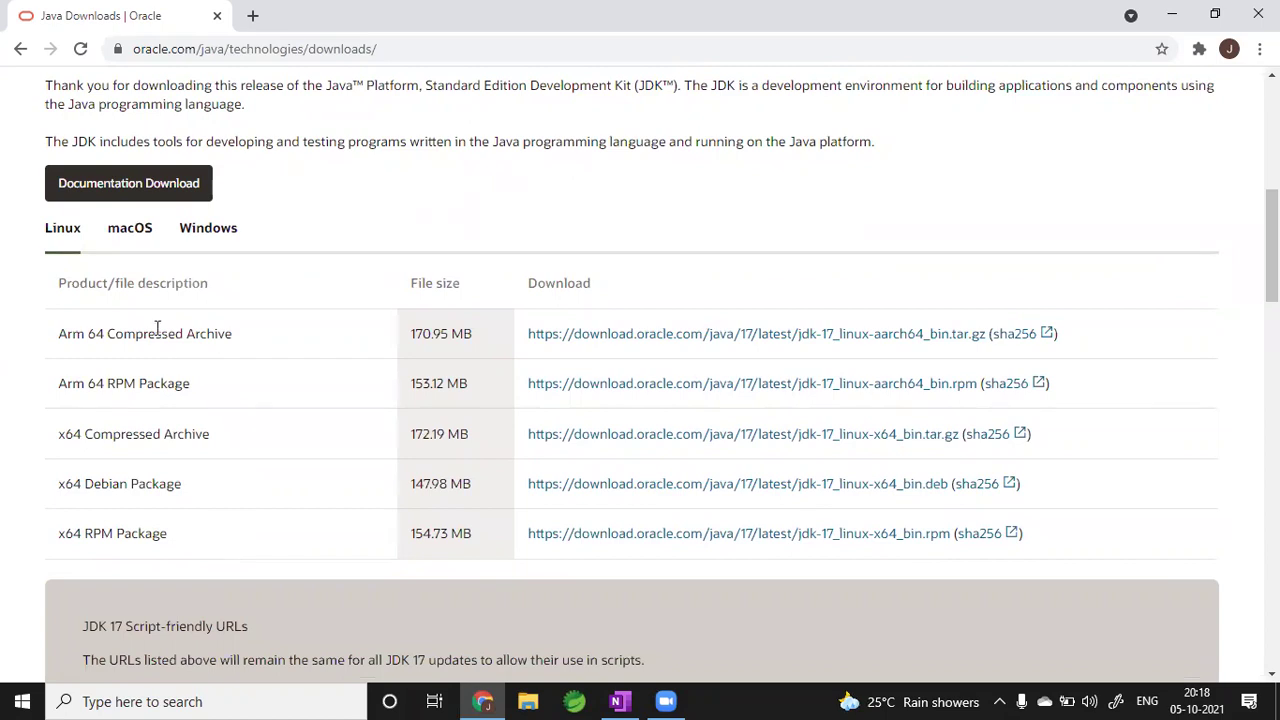
left_click(139, 233)
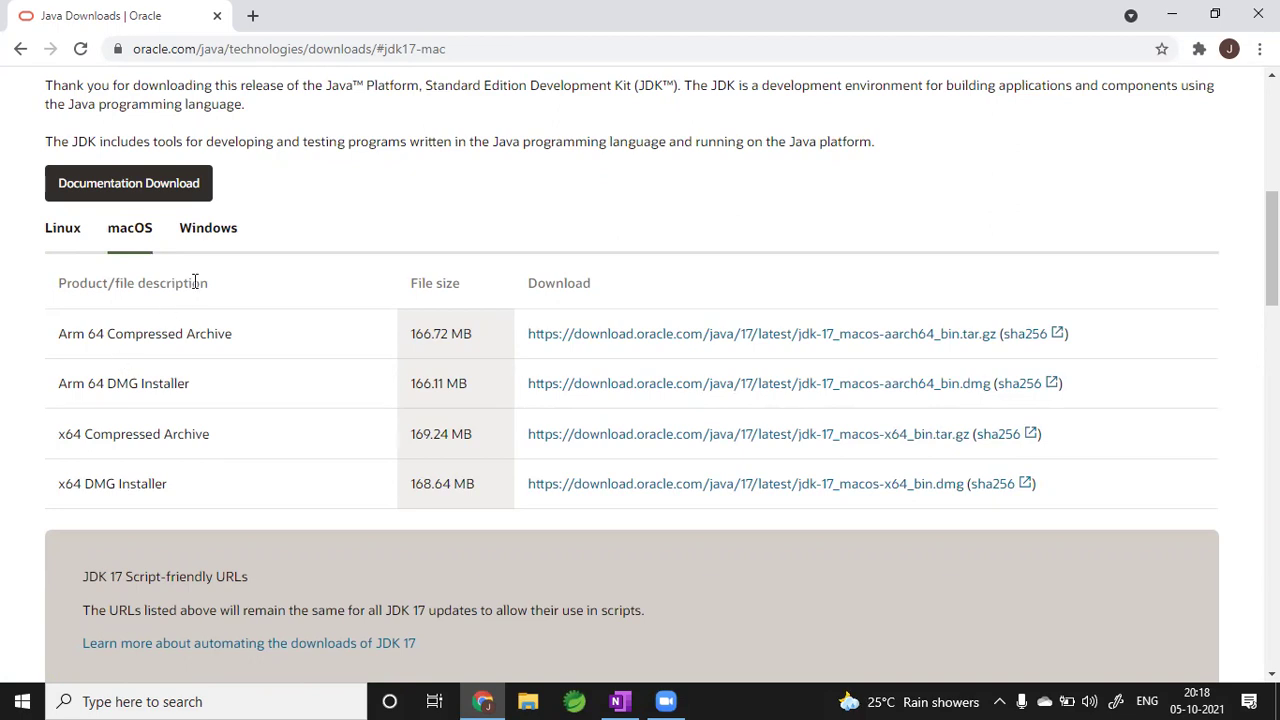
left_click(209, 230)
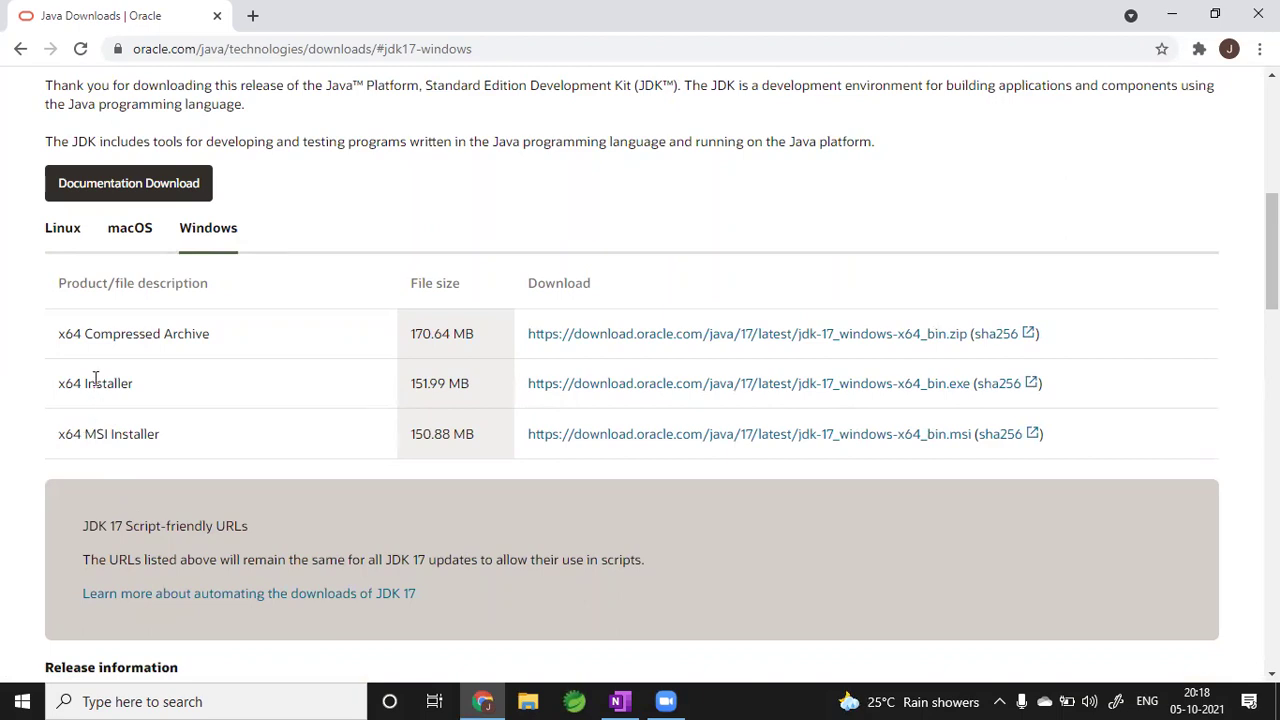
- Try to download the Windows x64 Installer, jdk-17_windows-x64_bin.exe, and resume its interrupted download
left_click_drag(76, 380, 137, 397)
left_click(139, 390)
left_click(649, 390)
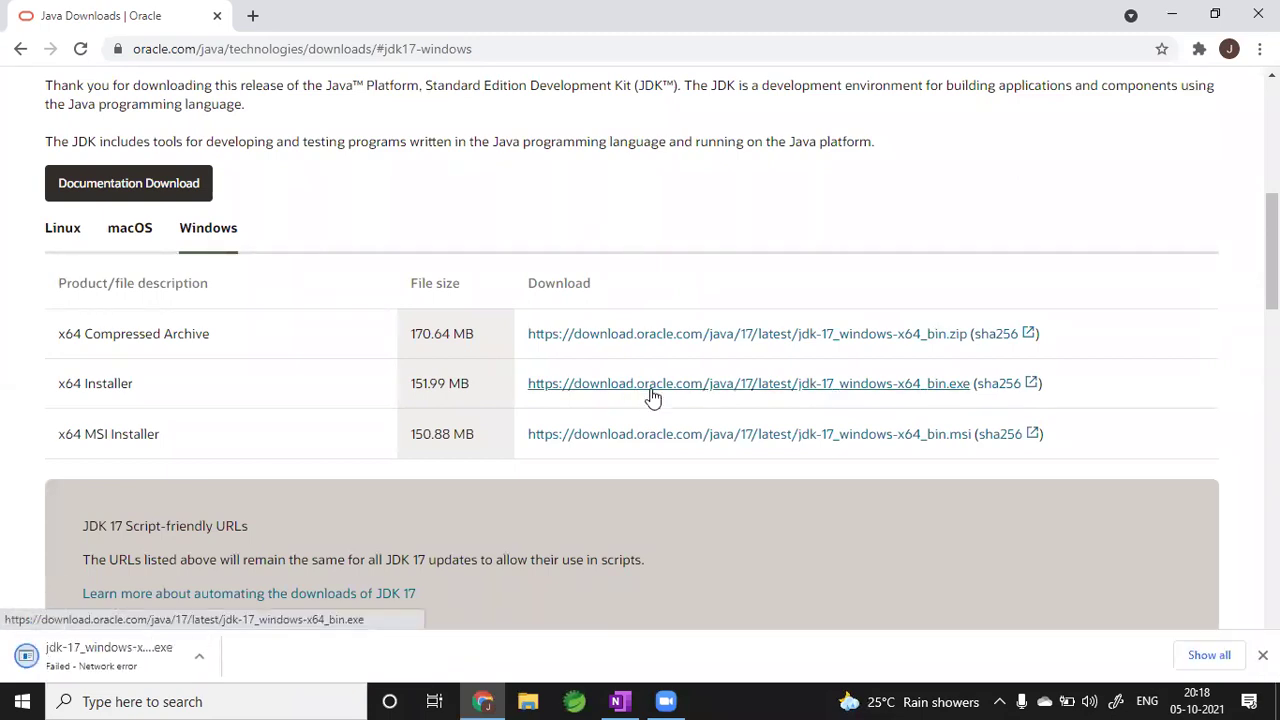
left_click(195, 660)
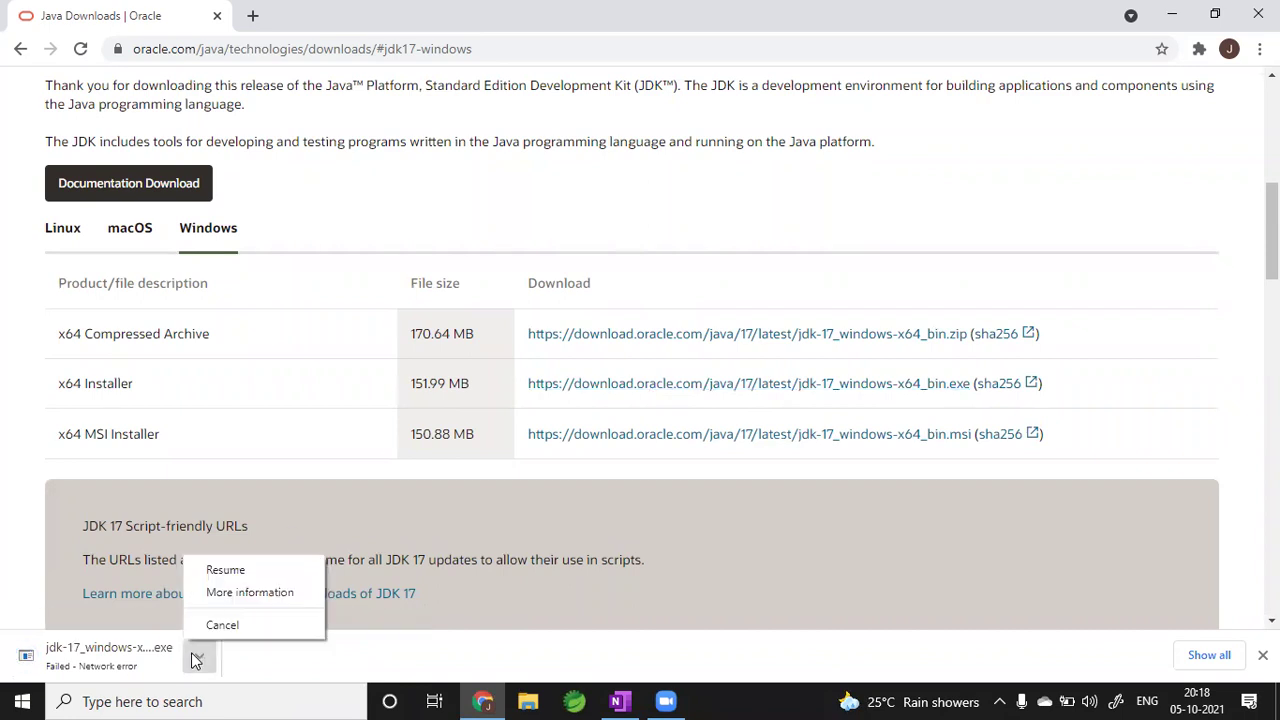
left_click(225, 572)
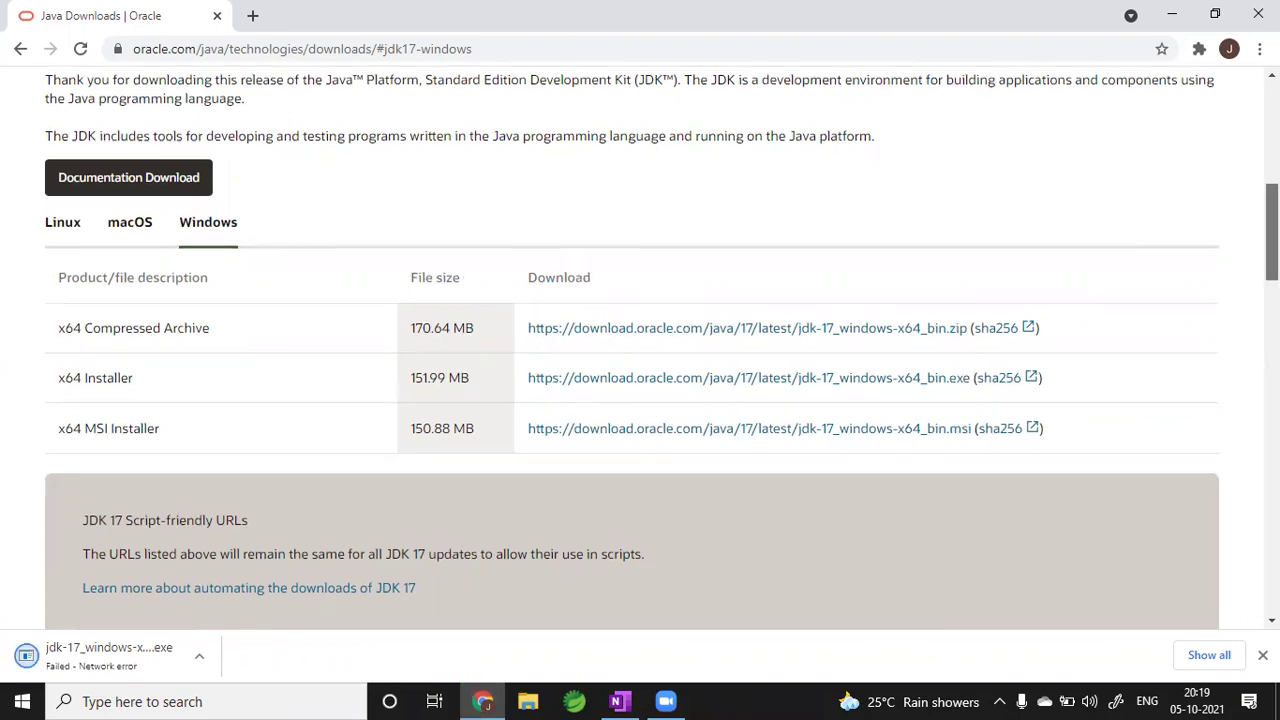
- View the Oracle account options, open the Oracle No-Fee Terms and Conditions License, and return to the Java Downloads page
left_click_drag(1270, 230, 1270, 130)
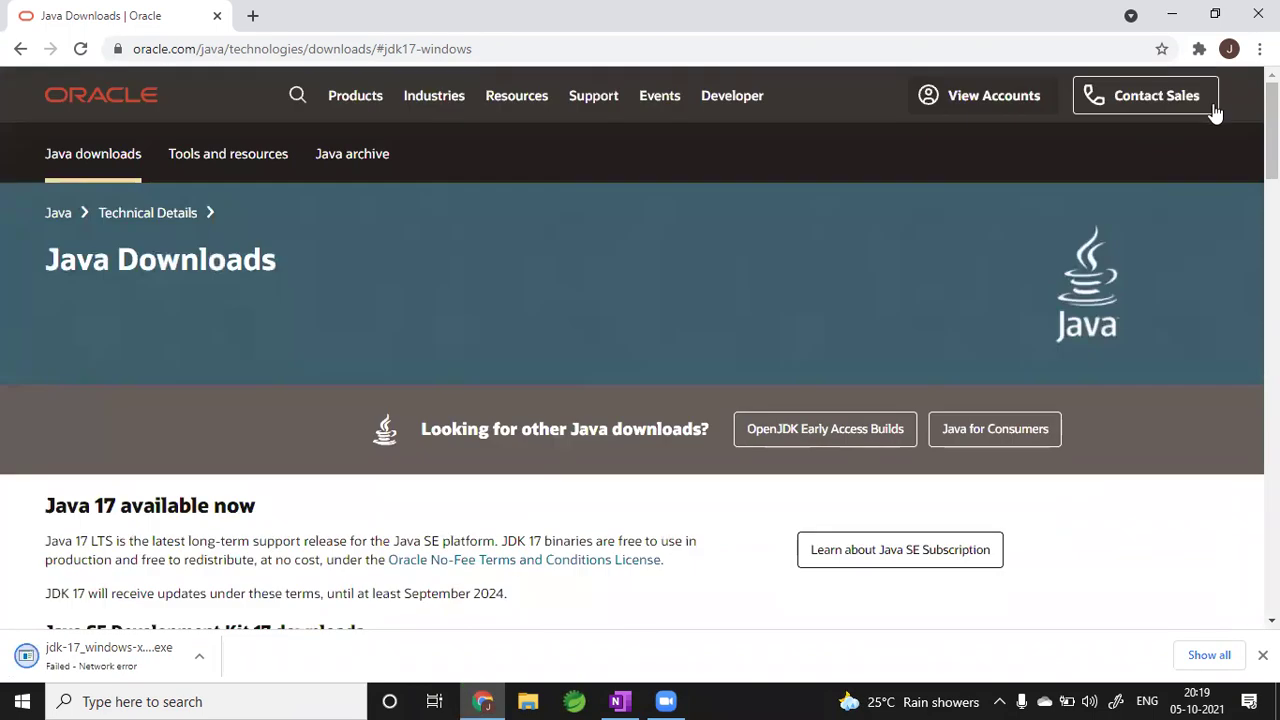
left_click(996, 96)
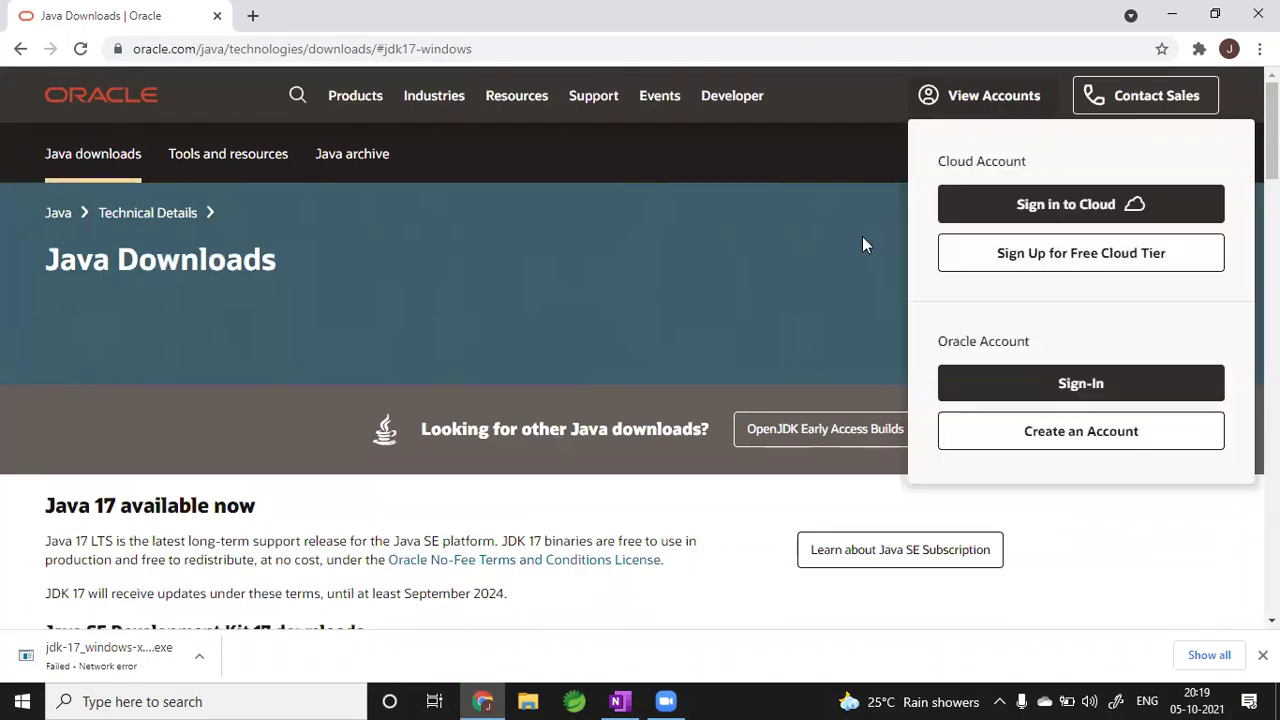
left_click(655, 560)
left_click(140, 14)
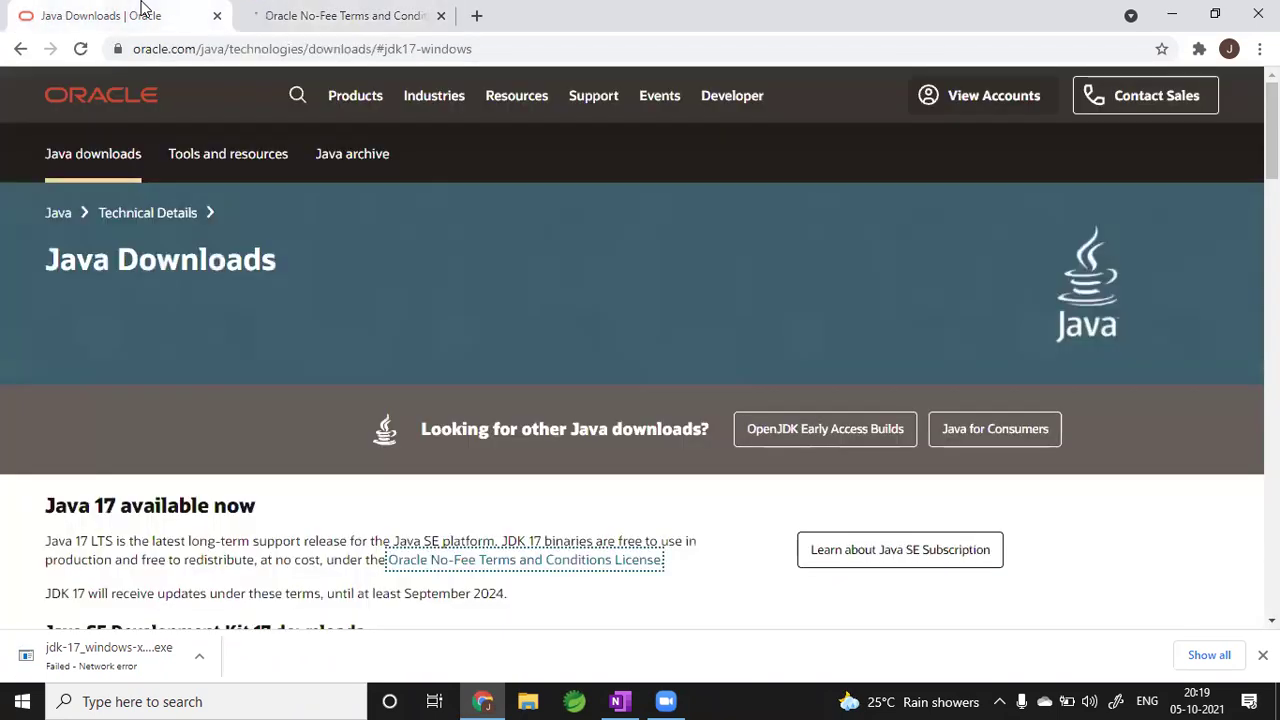
- Try repeatedly to resume the failed download of the JDK 17 Windows installer
left_click(200, 656)
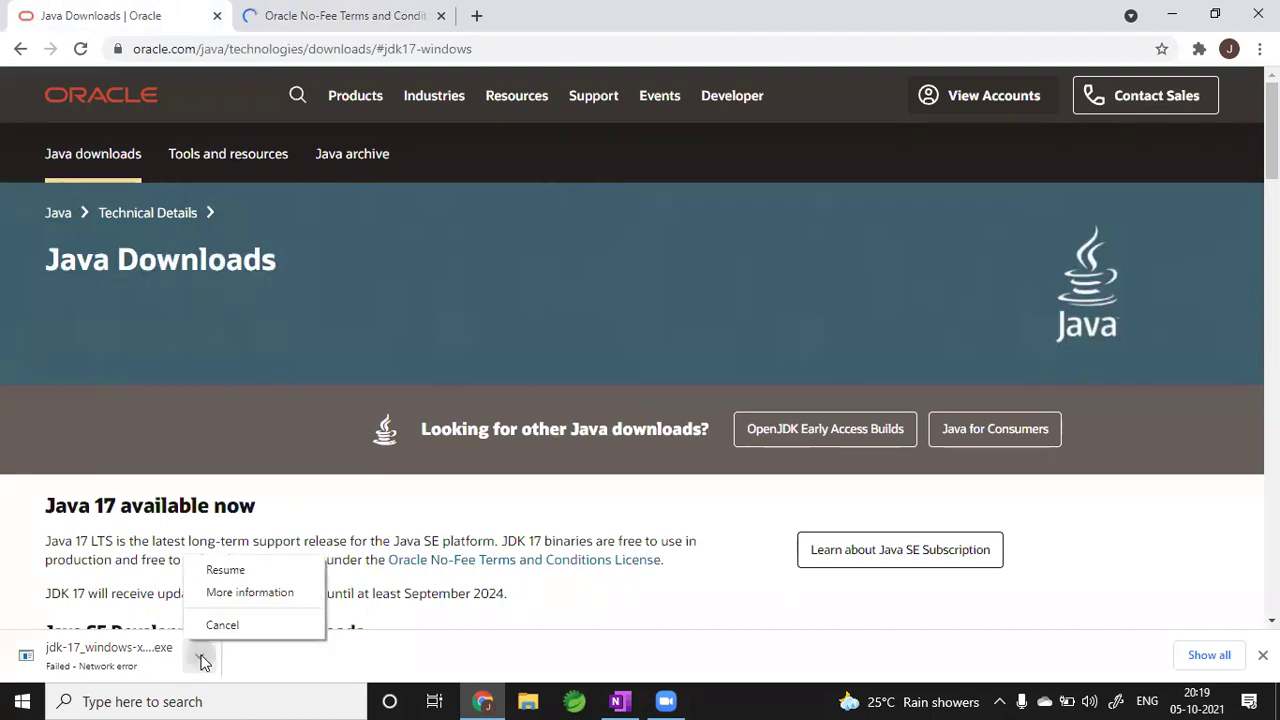
left_click(227, 570)
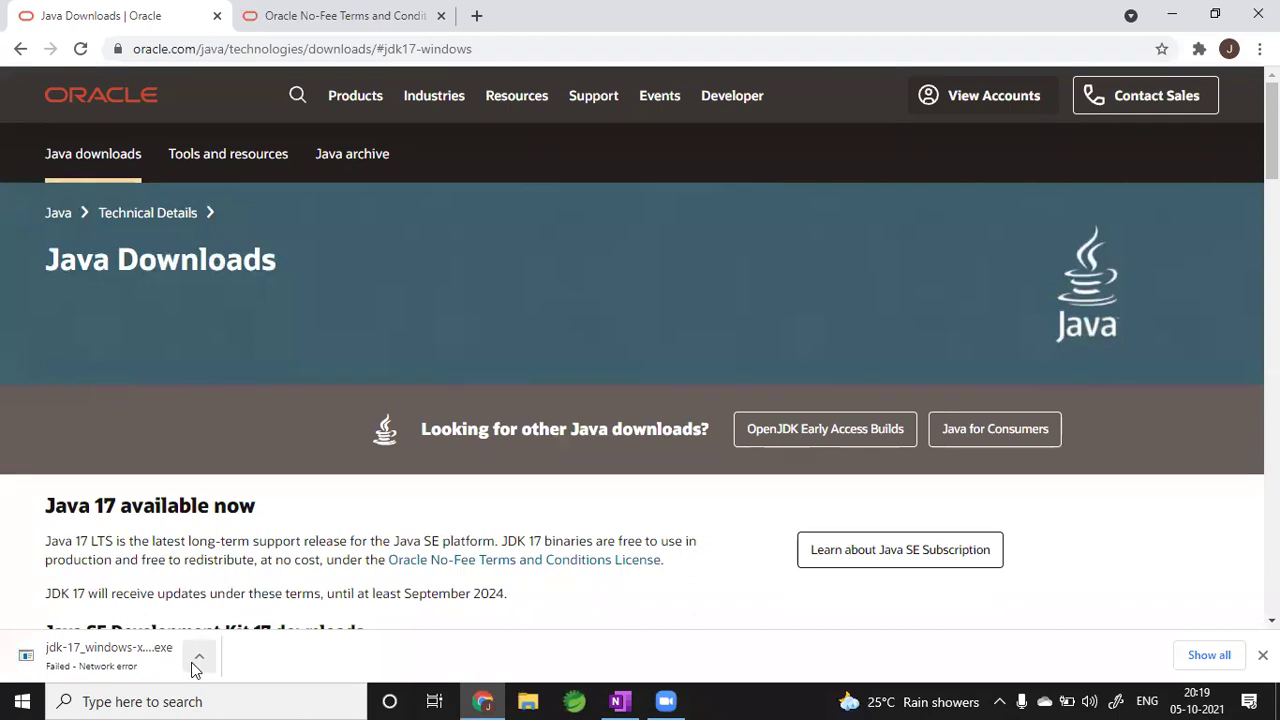
left_click(199, 657)
left_click(237, 573)
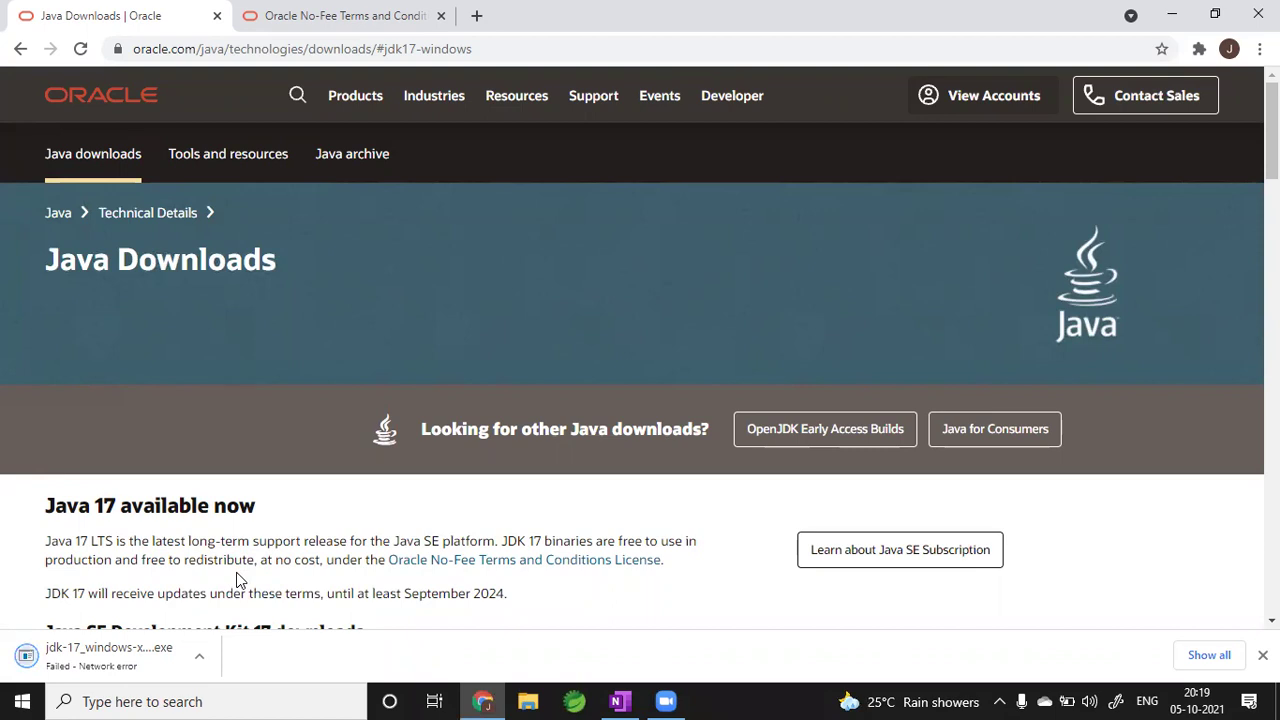
left_click(199, 658)
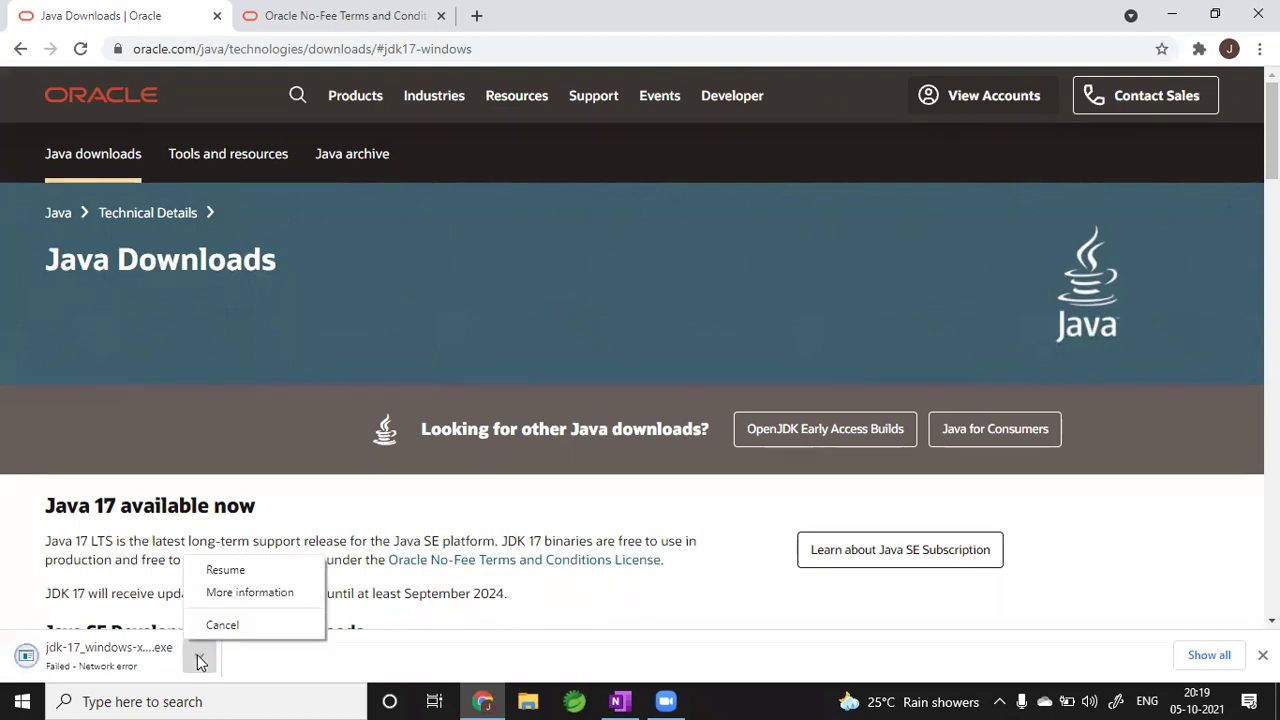
left_click(214, 578)
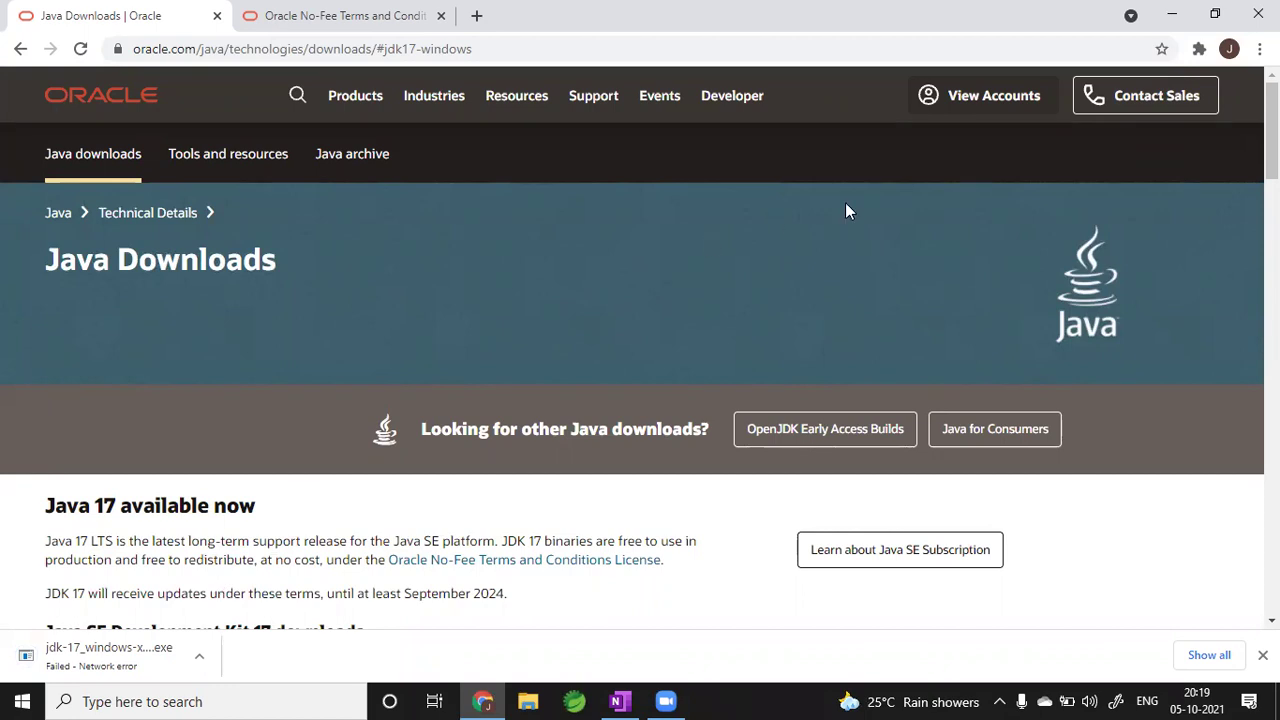
- Switch to the desktop and move the jdk-16_windows-x64_bin installer away from the other icons into open space
left_click(1172, 14)
left_click_drag(104, 126, 532, 142)
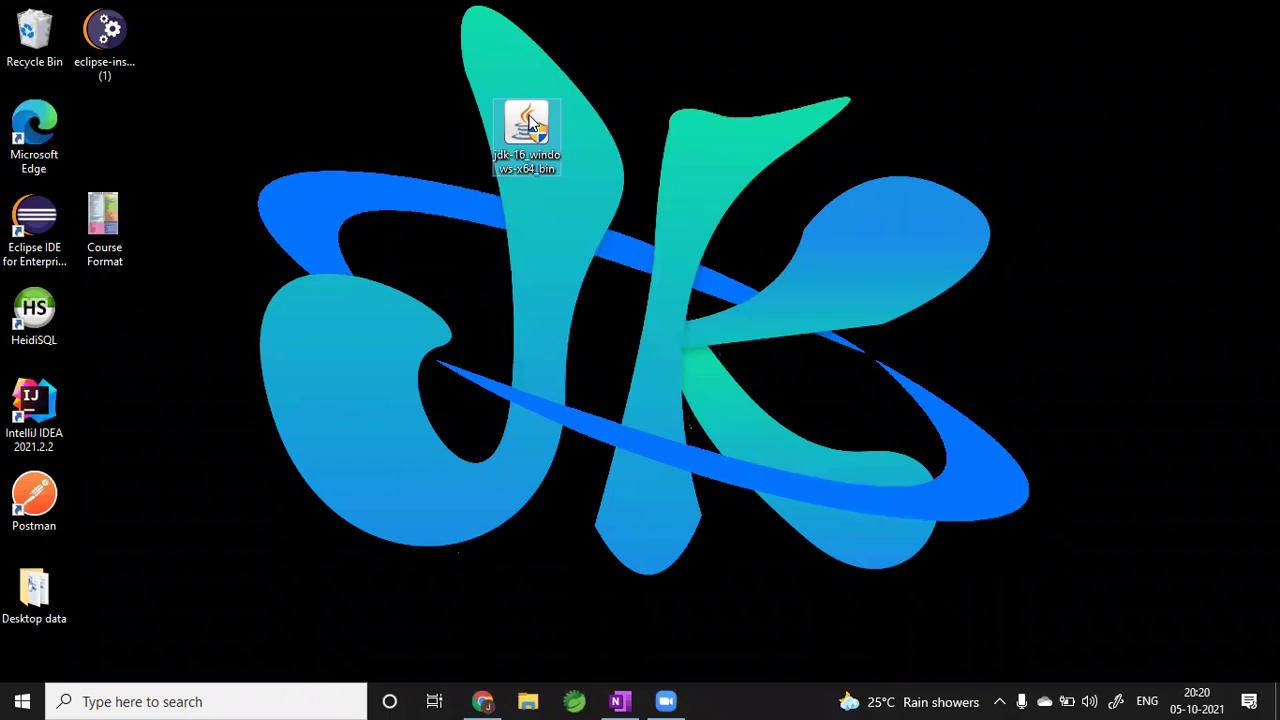
- Run the jdk-16_windows-x64_bin installer, agree to reinstall, and complete setup with the destination folder C:\Program Files\Java\jdk-16\
double_click(530, 121)
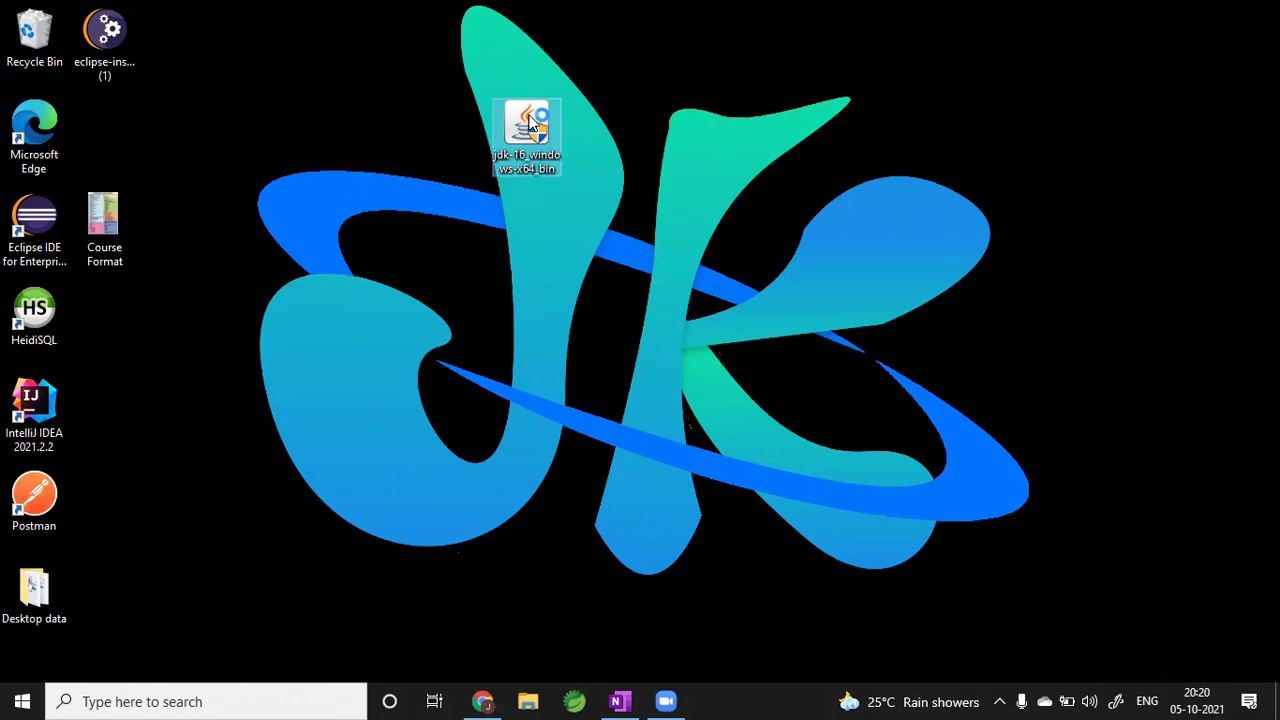
double_click(533, 122)
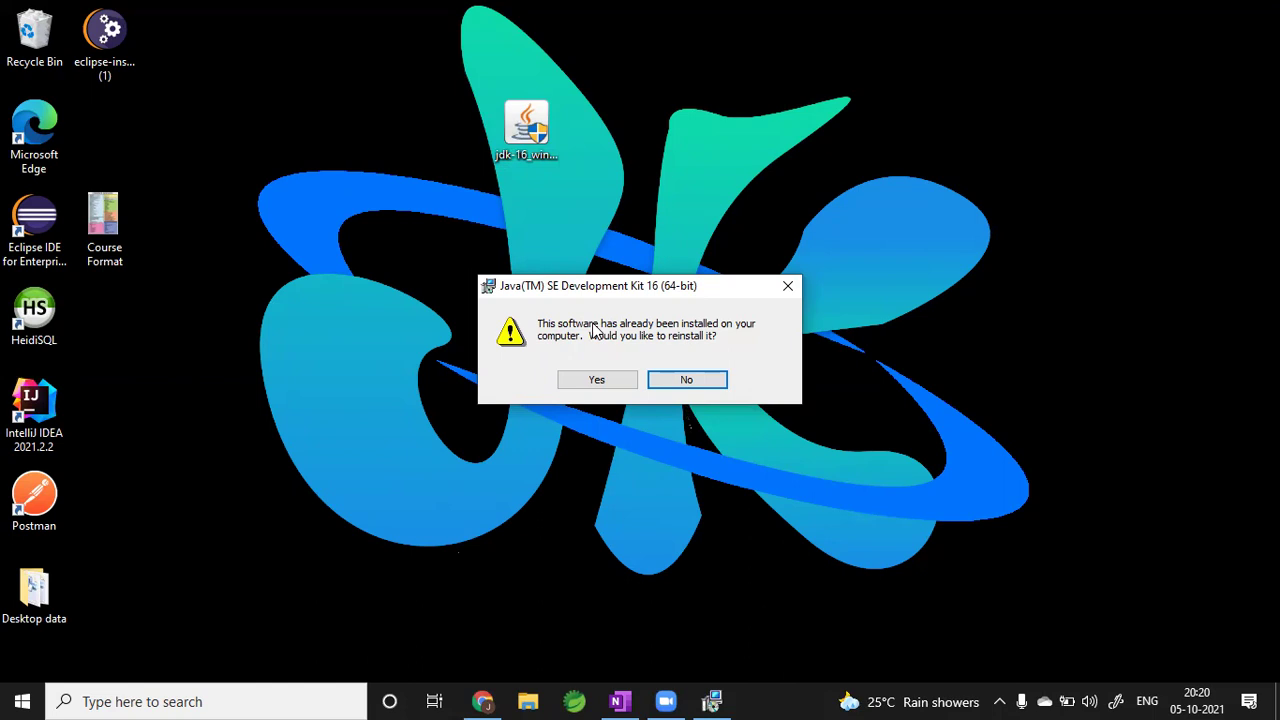
left_click(591, 384)
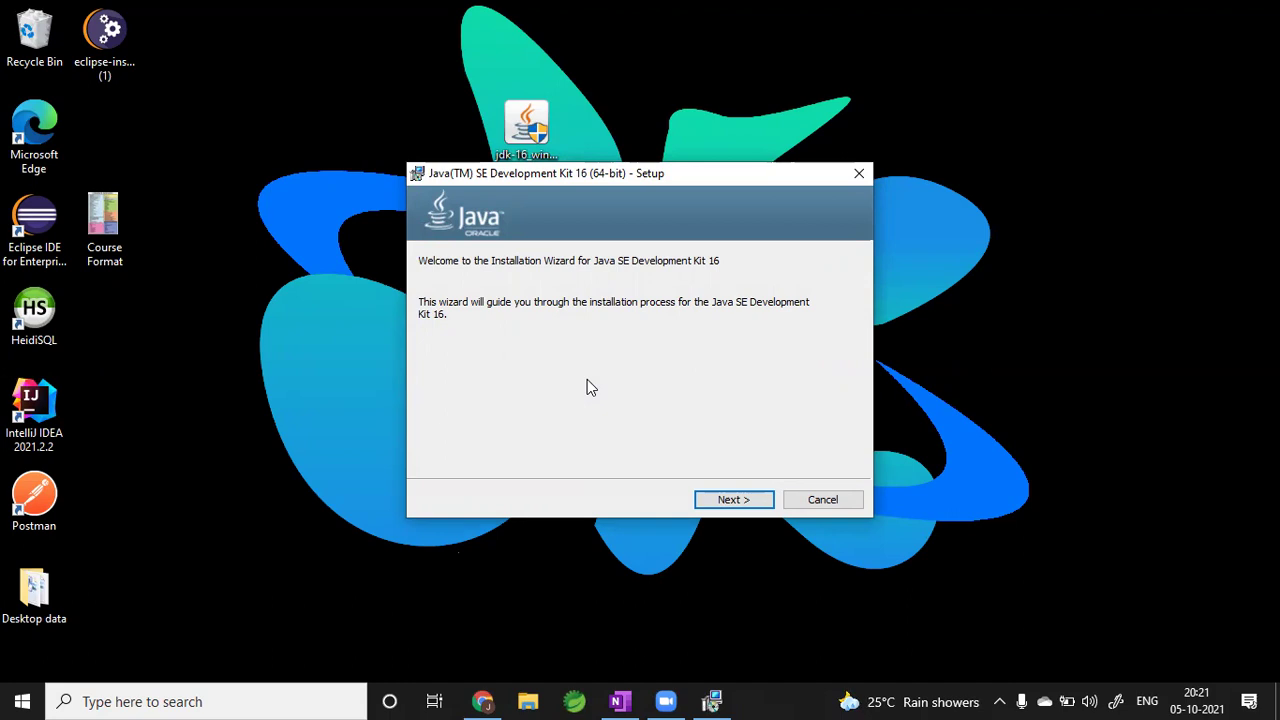
left_click(733, 501)
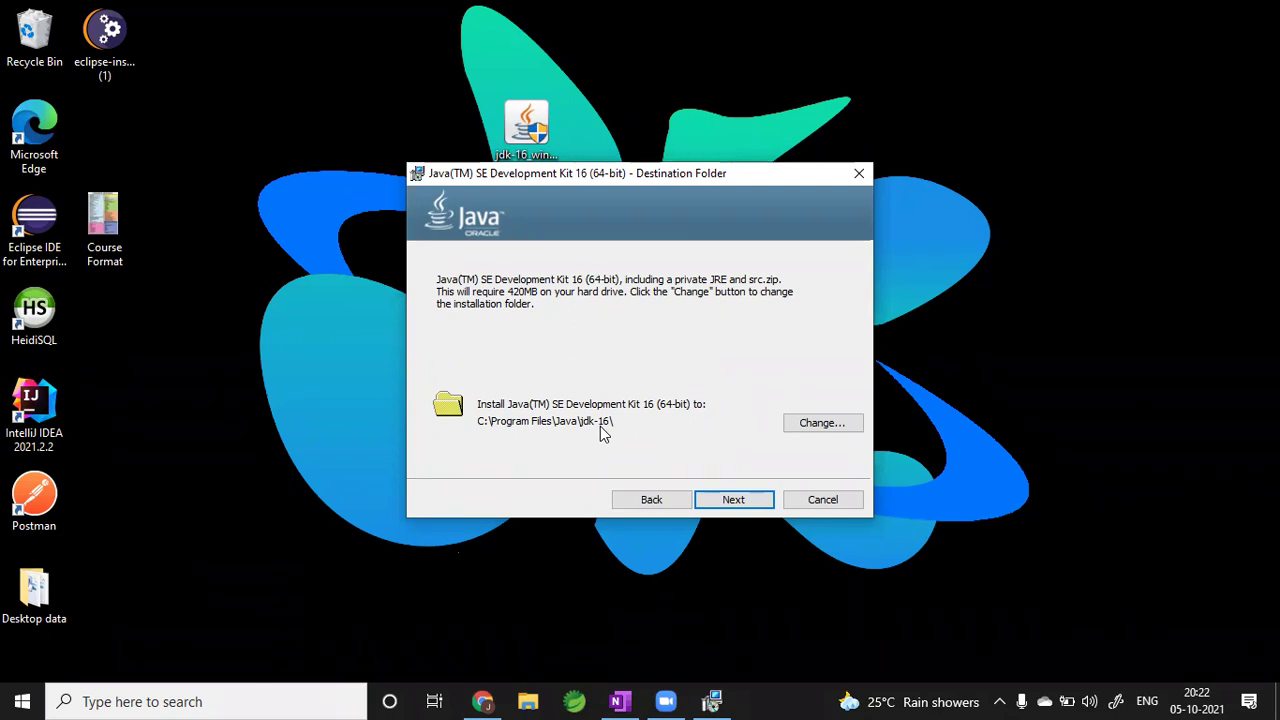
left_click(734, 500)
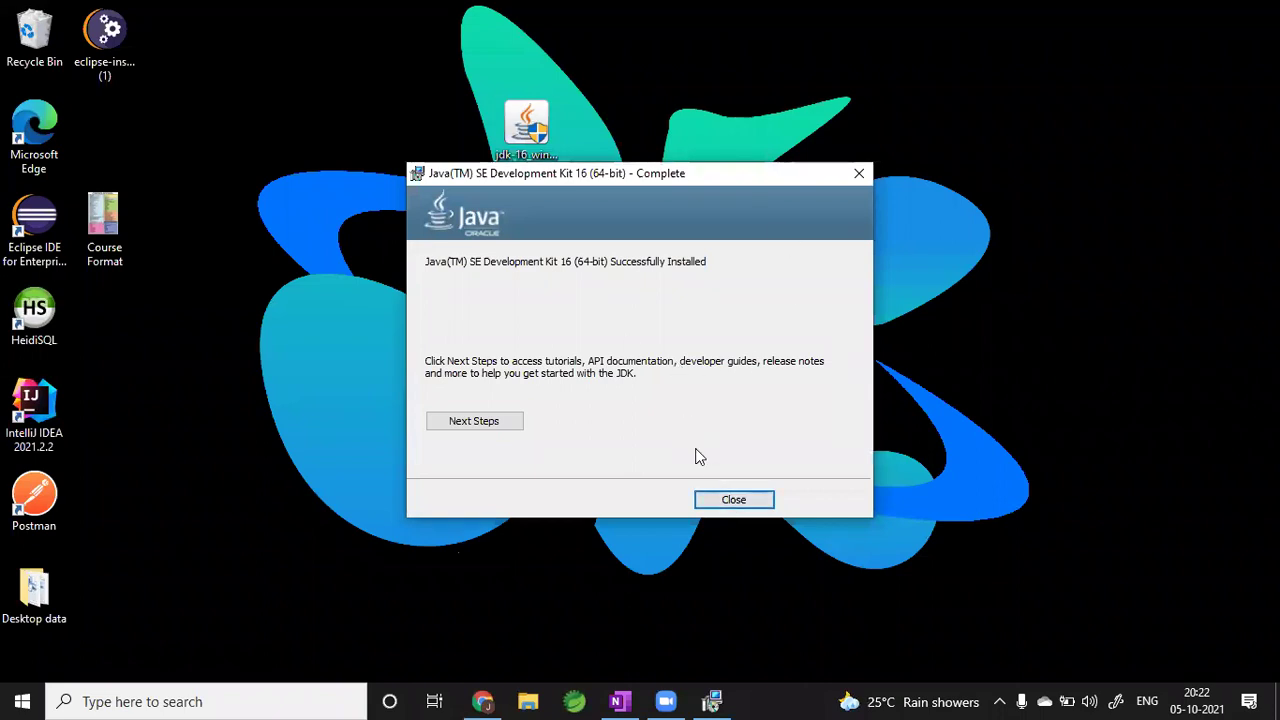
left_click(728, 503)
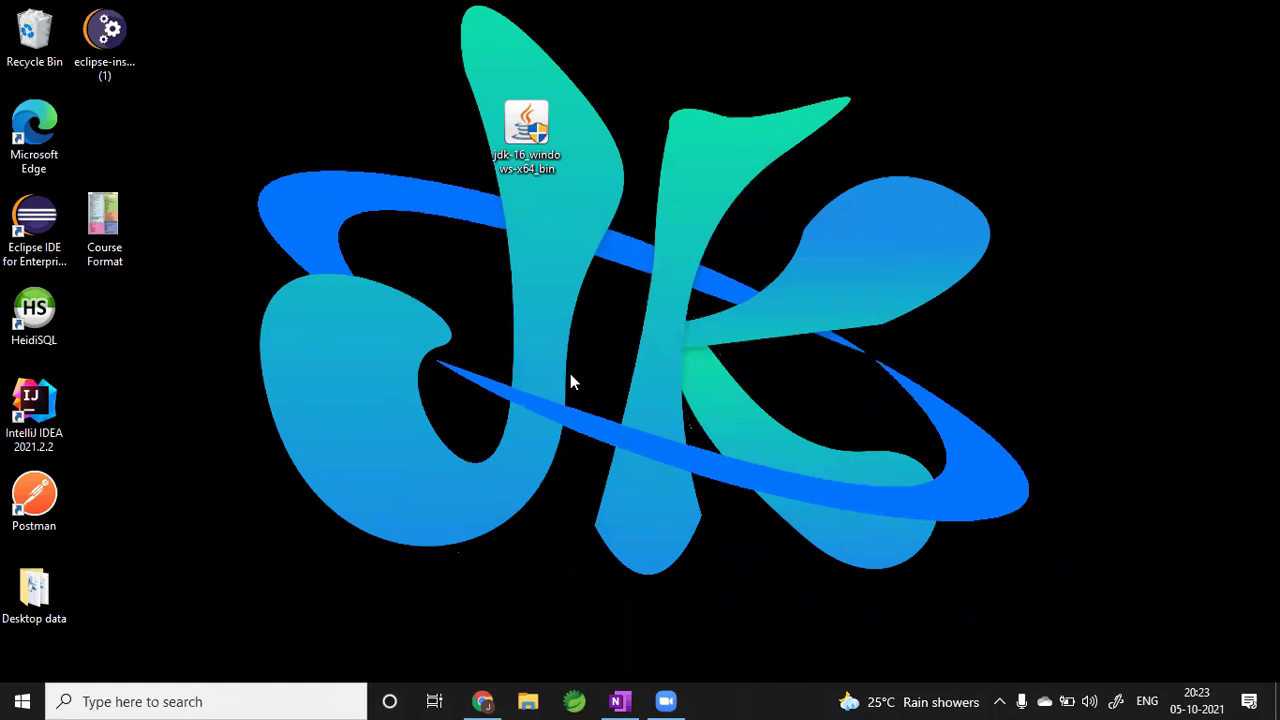
- Switch to File Explorer and open the Java folder under C:\Program Files
left_click(528, 701)
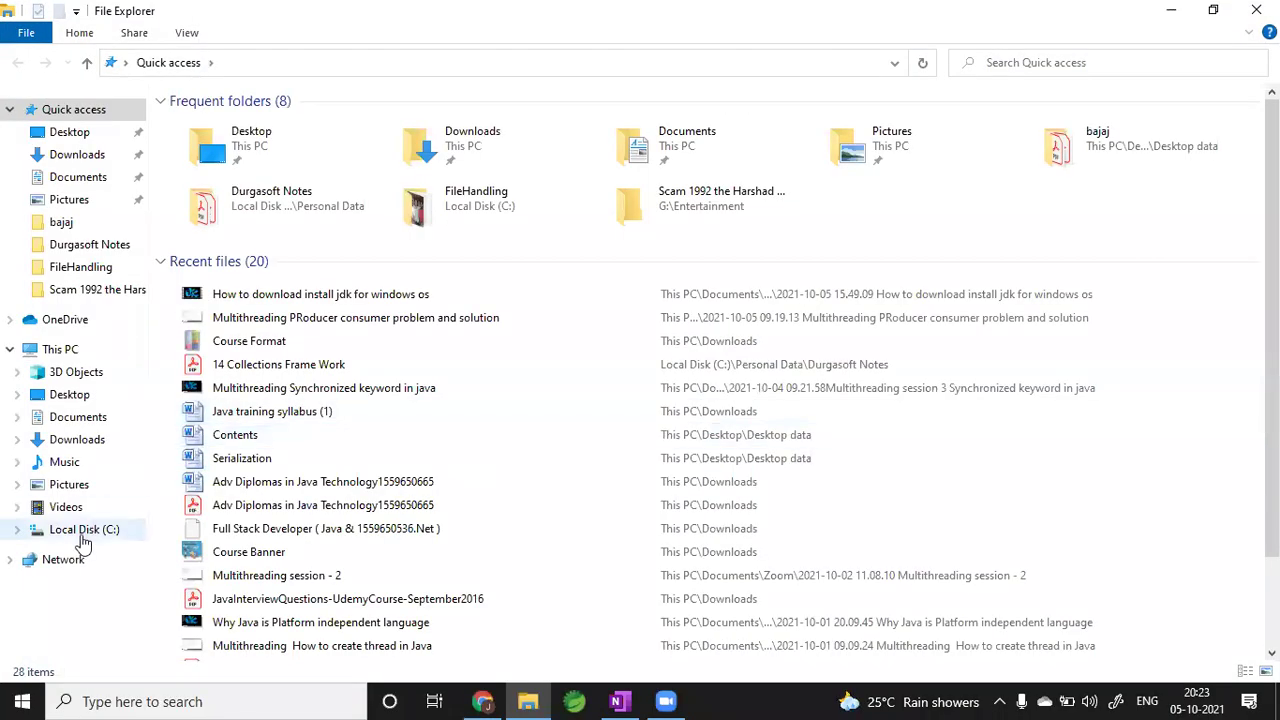
left_click(84, 540)
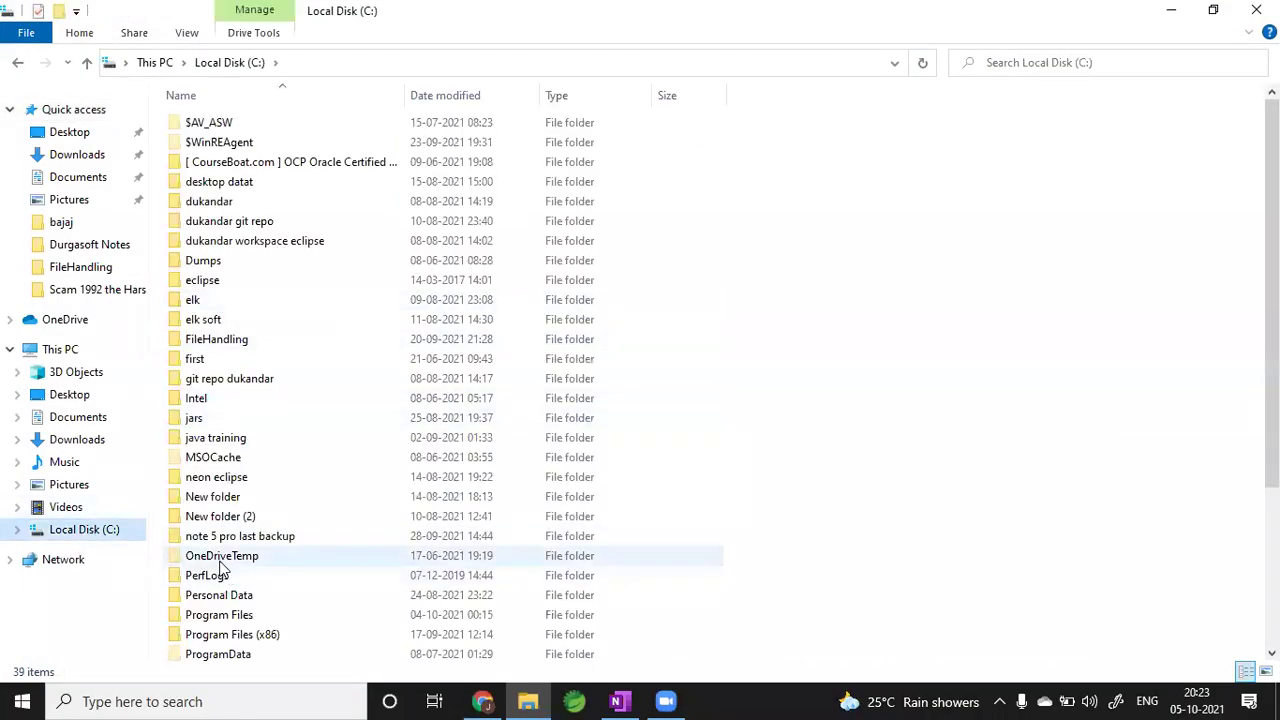
left_click(231, 617)
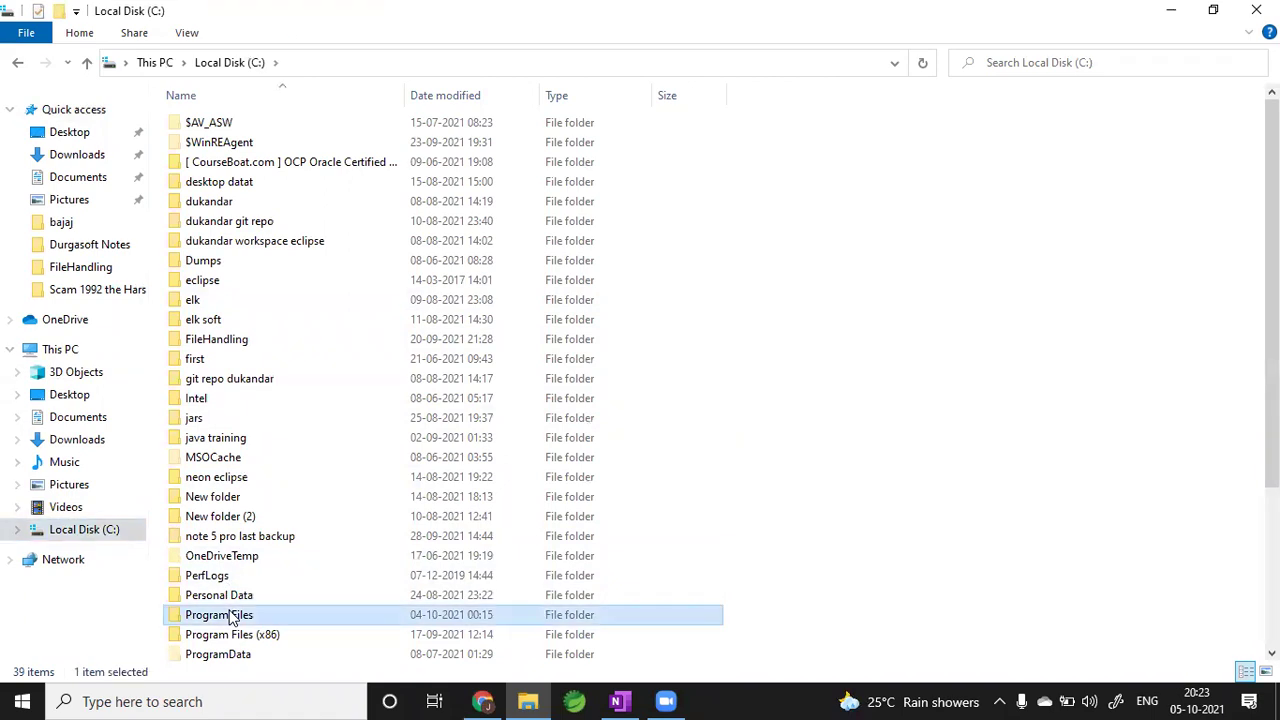
double_click(231, 617)
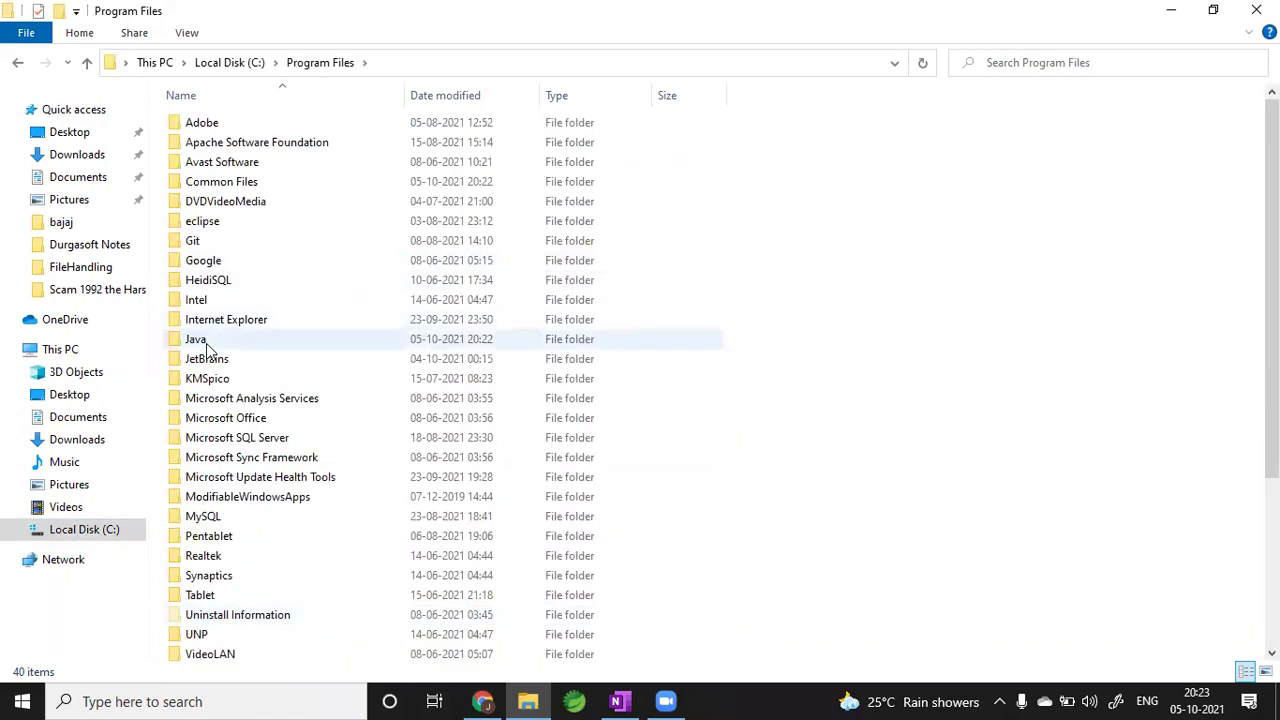
left_click(203, 343)
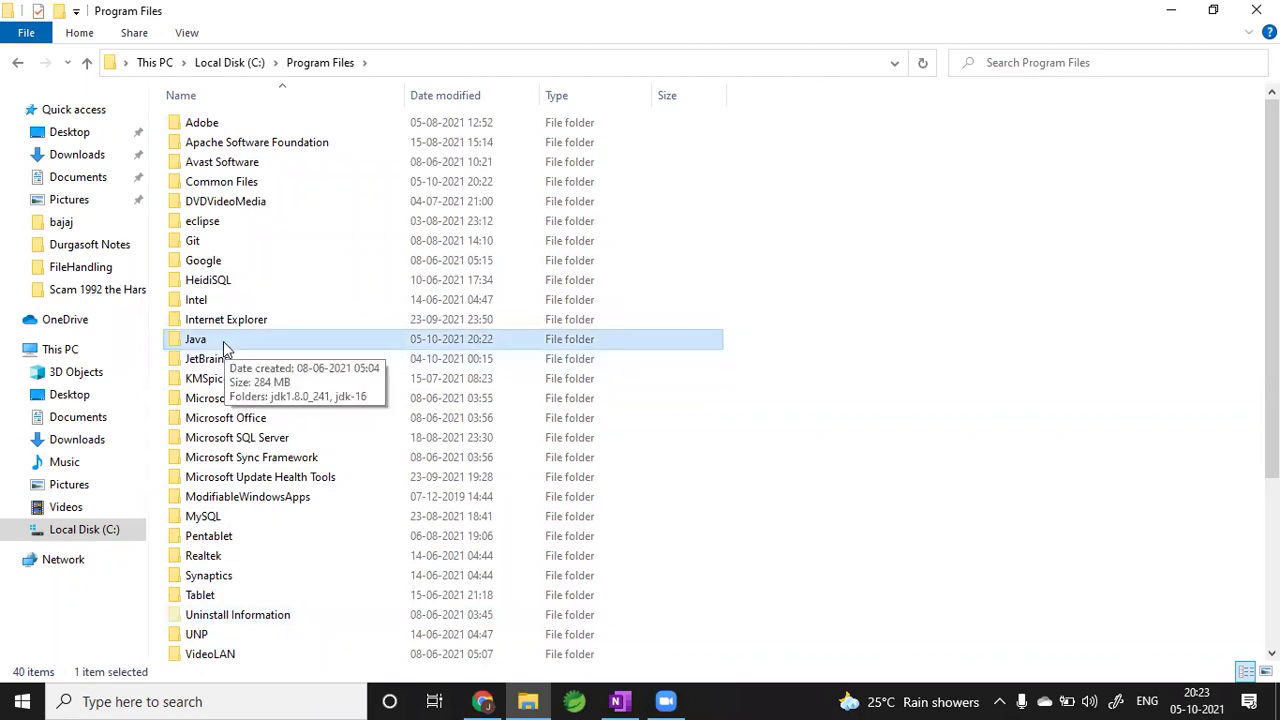
double_click(224, 345)
- Open the jdk-16 folder to examine the installed files, and close the File Explorer window
left_click(218, 146)
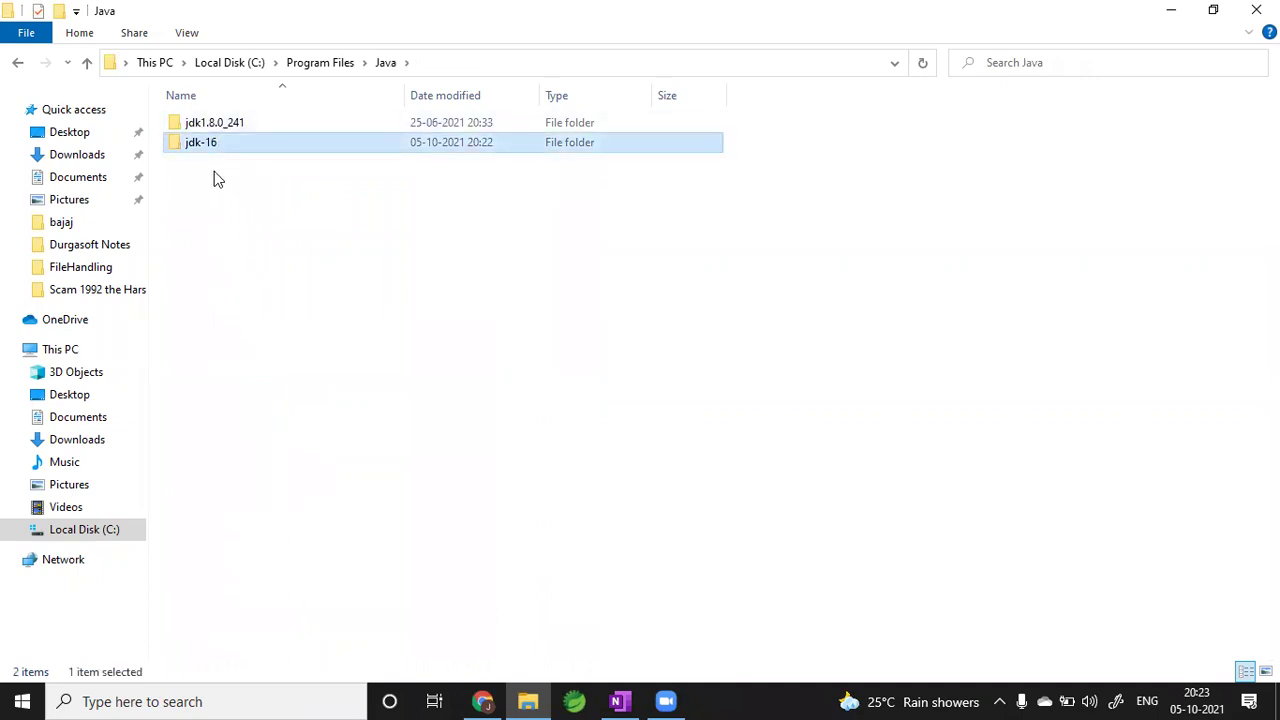
left_click(200, 143)
left_click(246, 210)
left_click(205, 143)
double_click(205, 143)
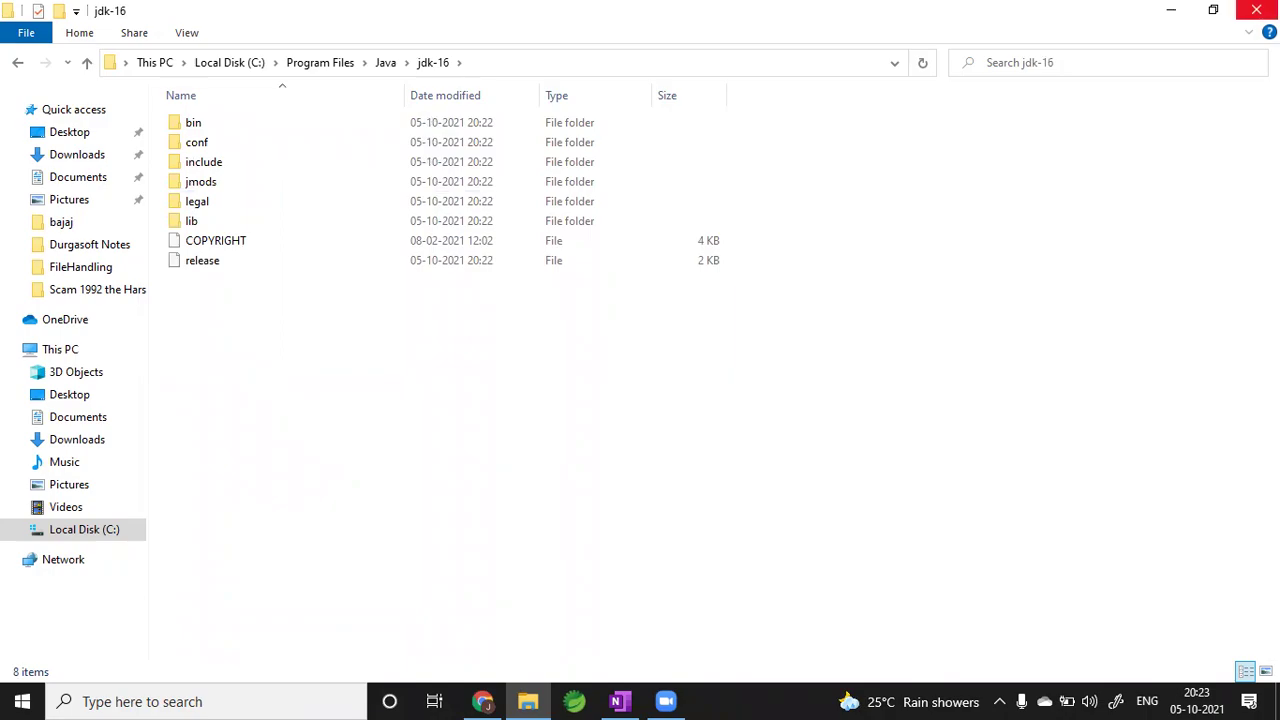
left_click(1256, 10)
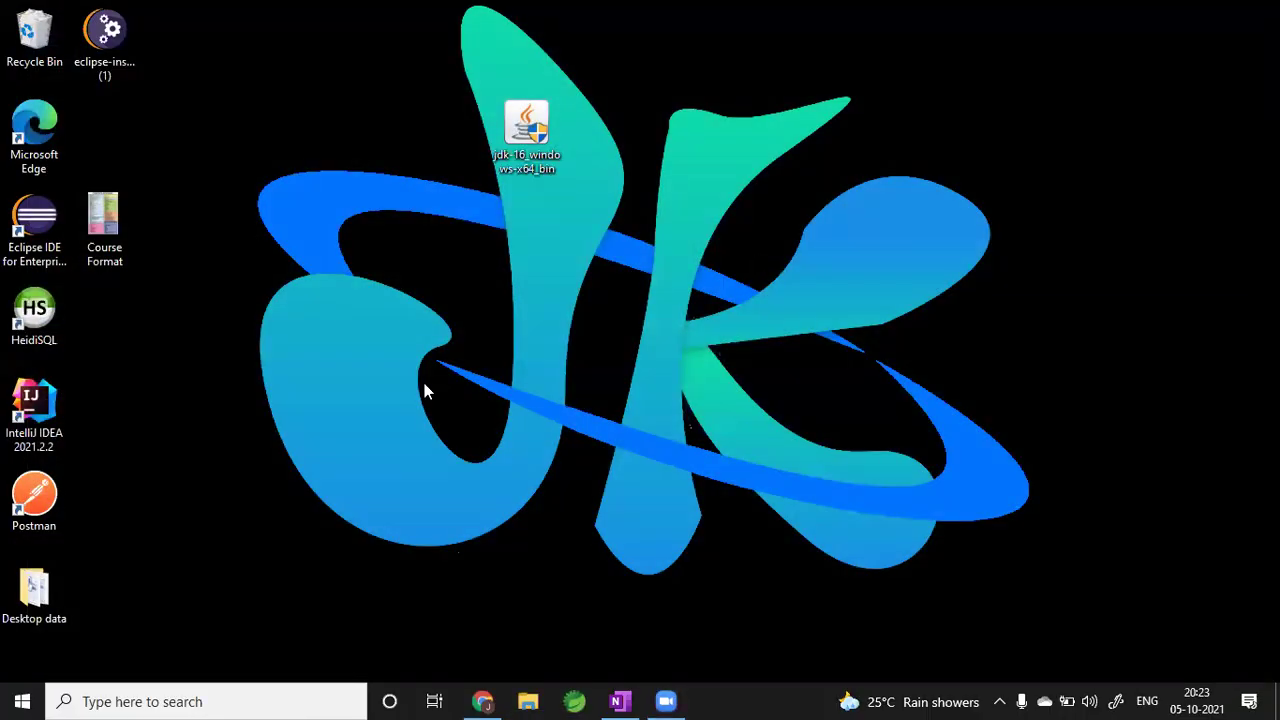
key("super+r")
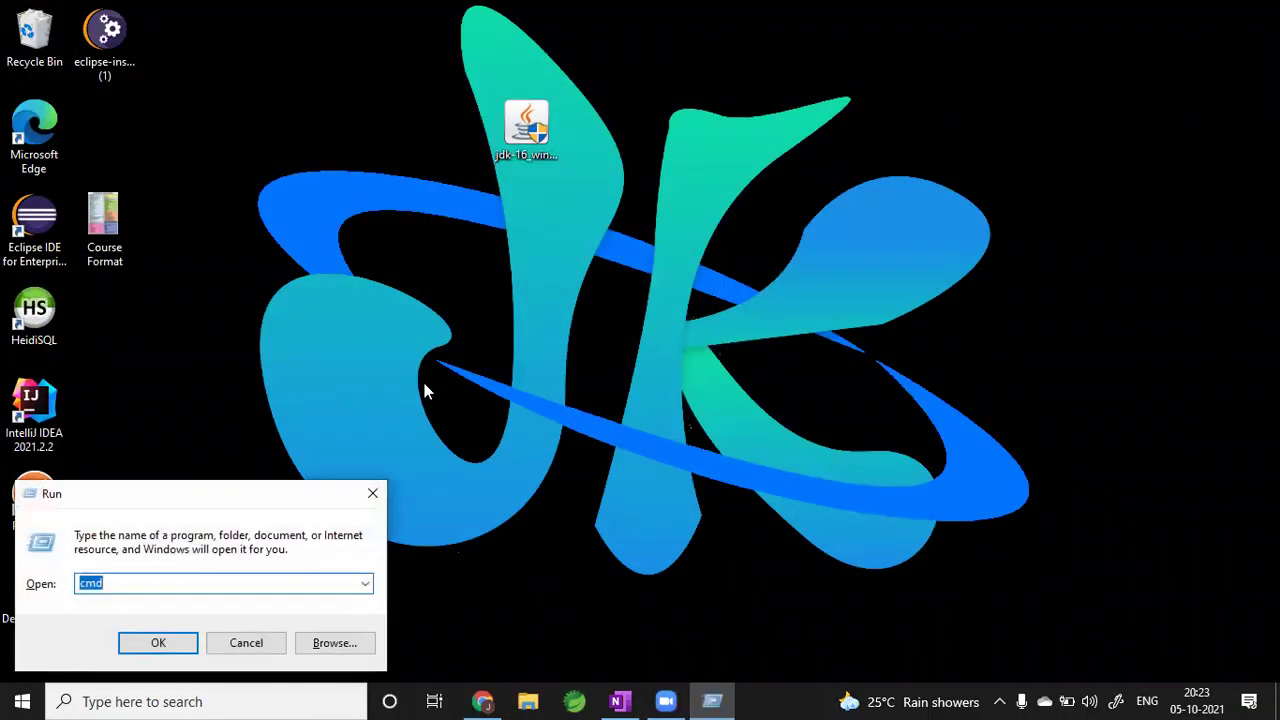
key("Return")
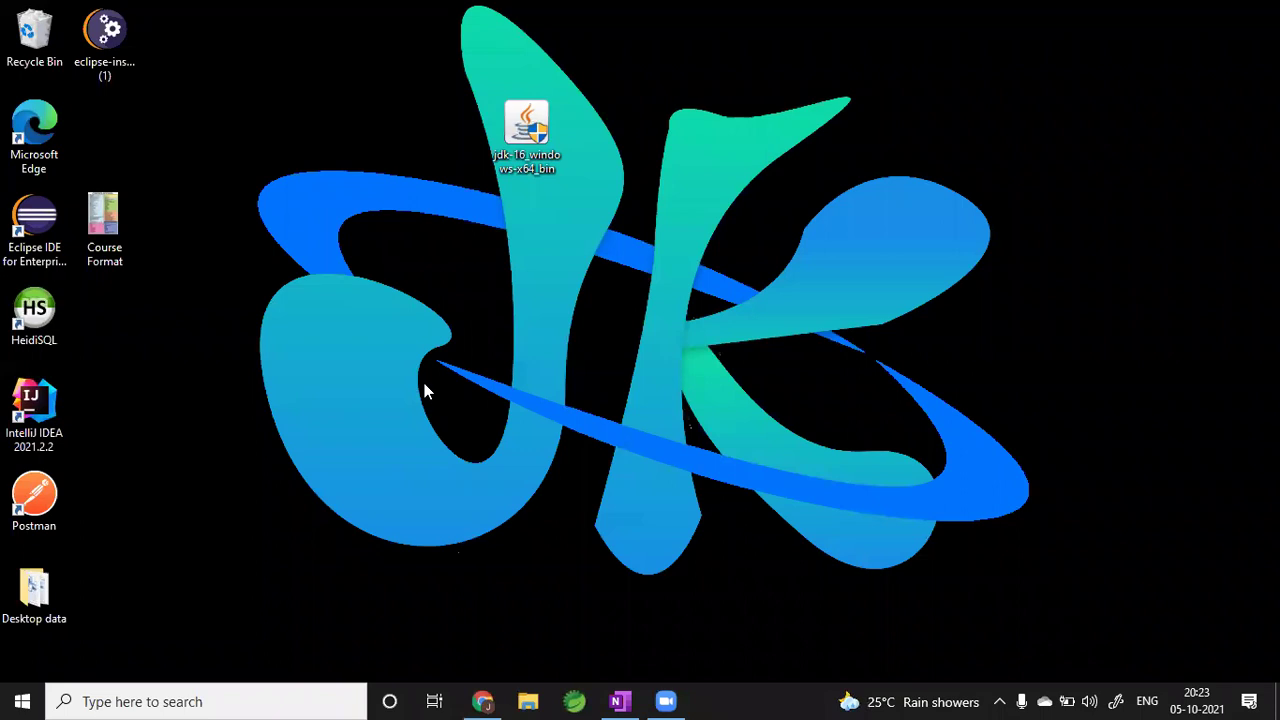
key("super")
key("super")
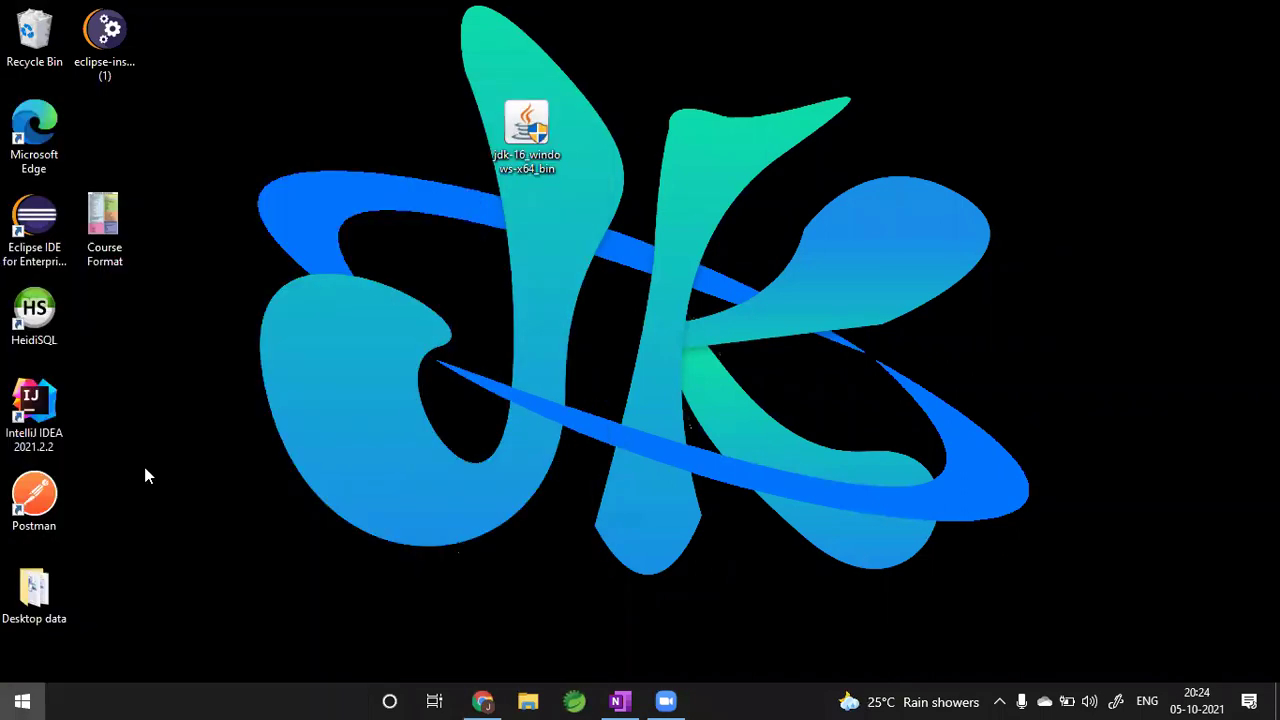
- Search for cmd, open Command Prompt, and run java -version to check the Java installation
left_click(23, 698)
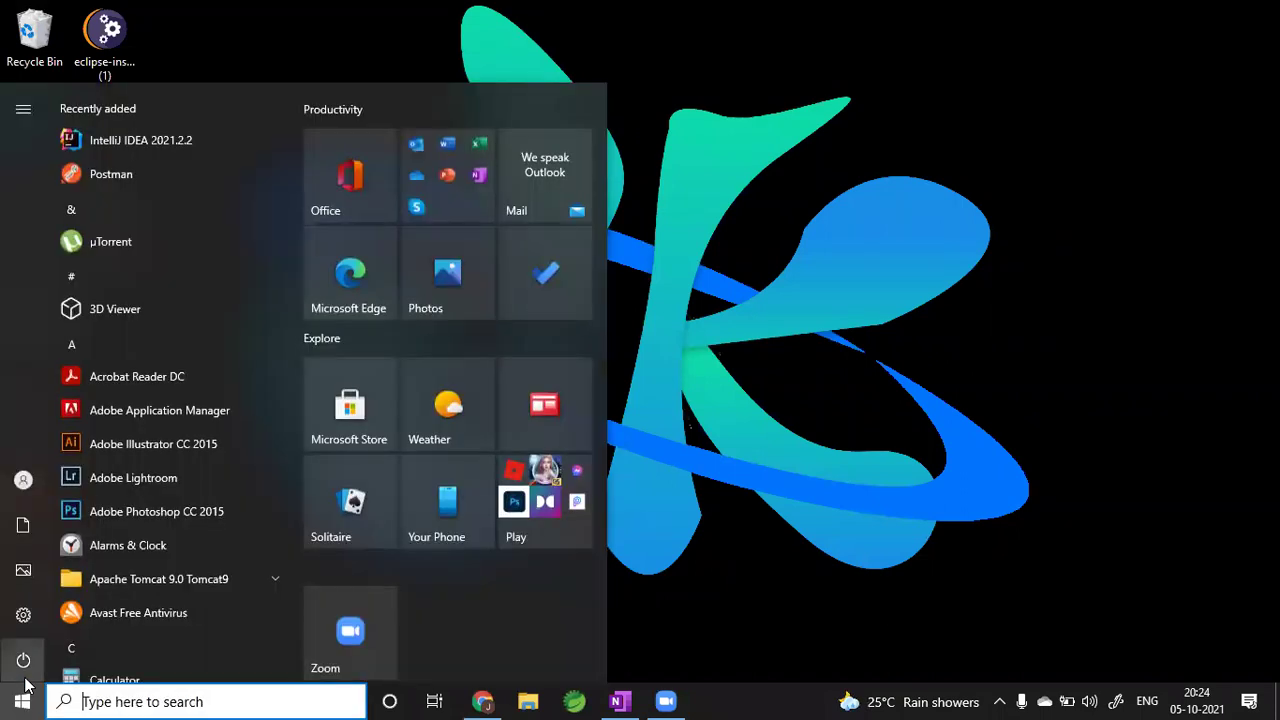
type("cmd")
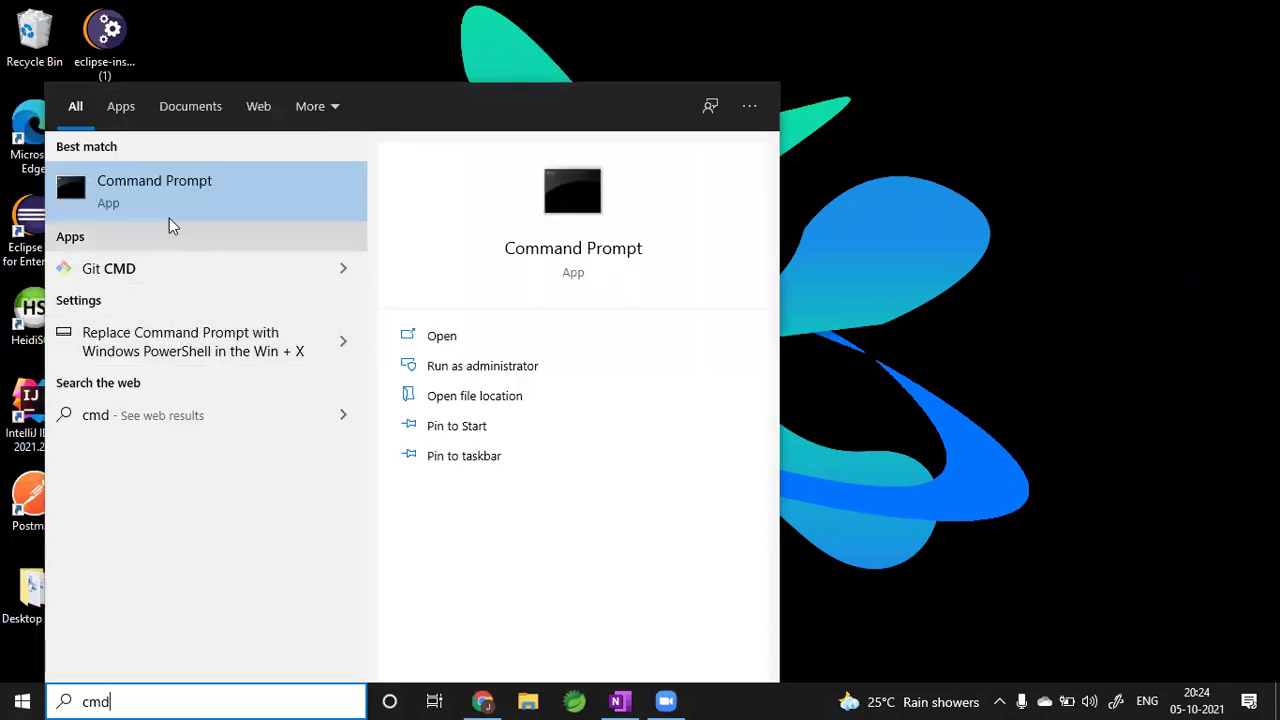
left_click(165, 191)
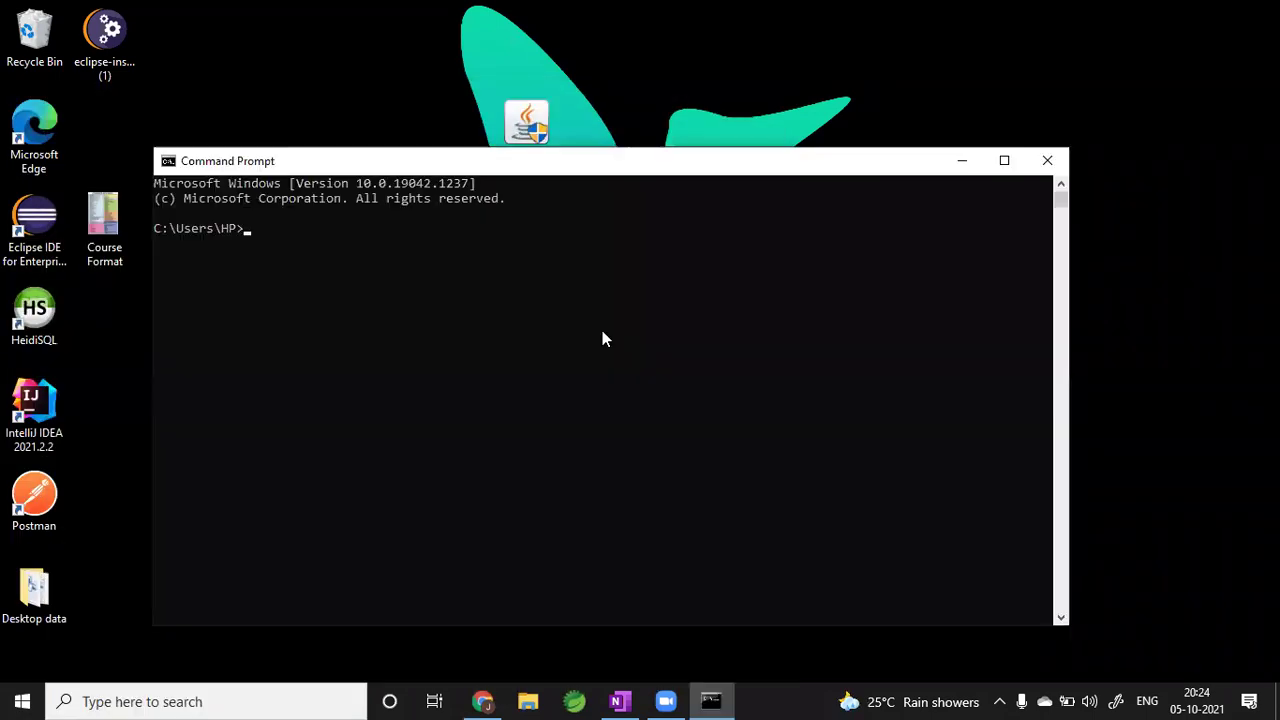
left_click(253, 238)
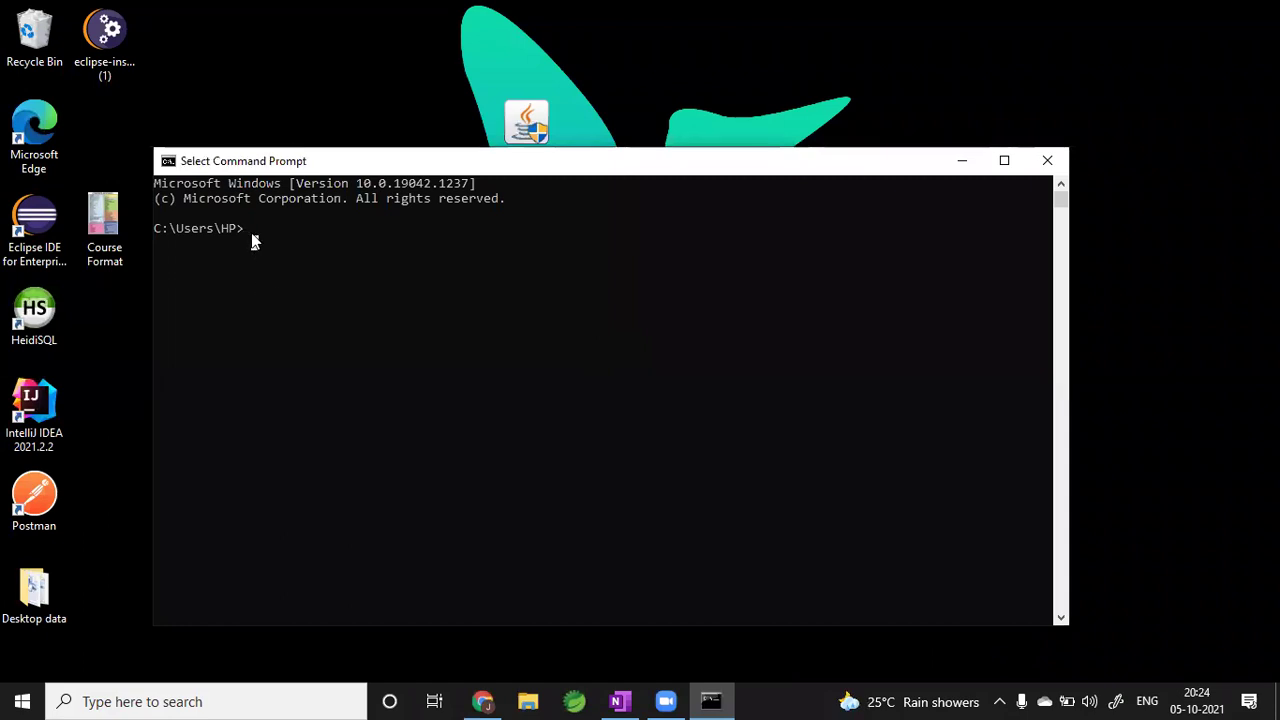
type("java")
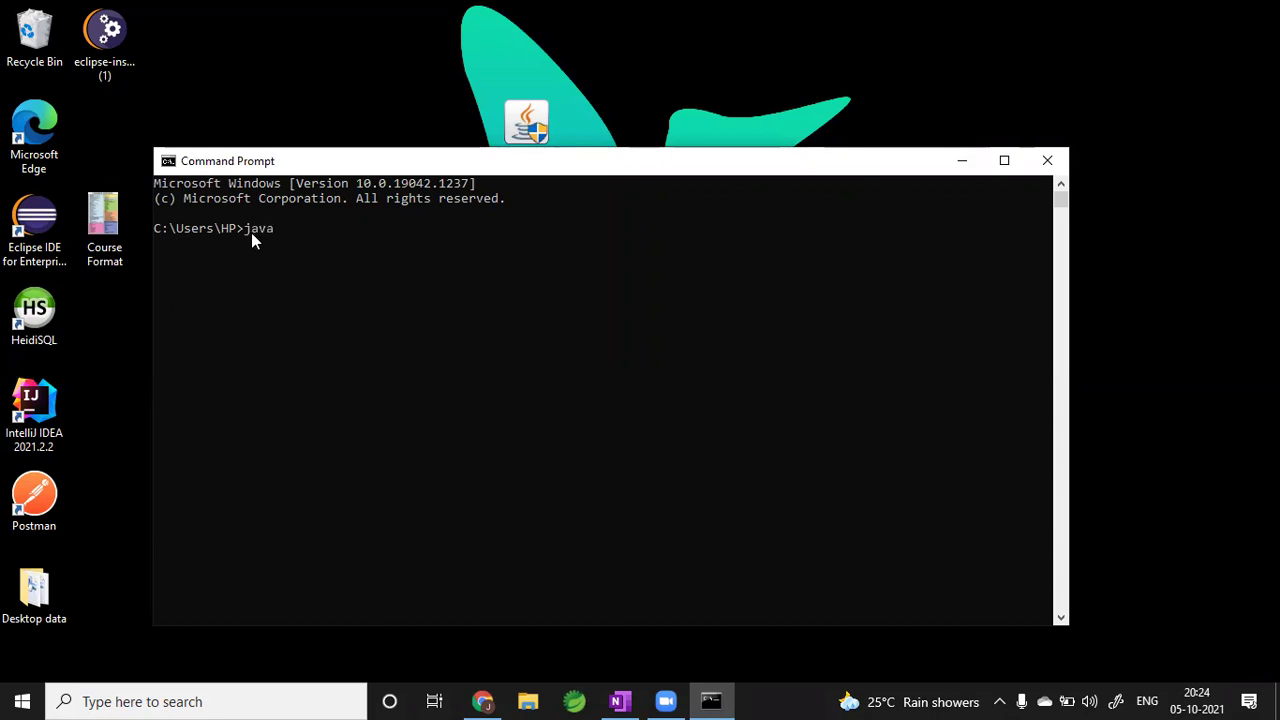
type(" -version")
key("Return")
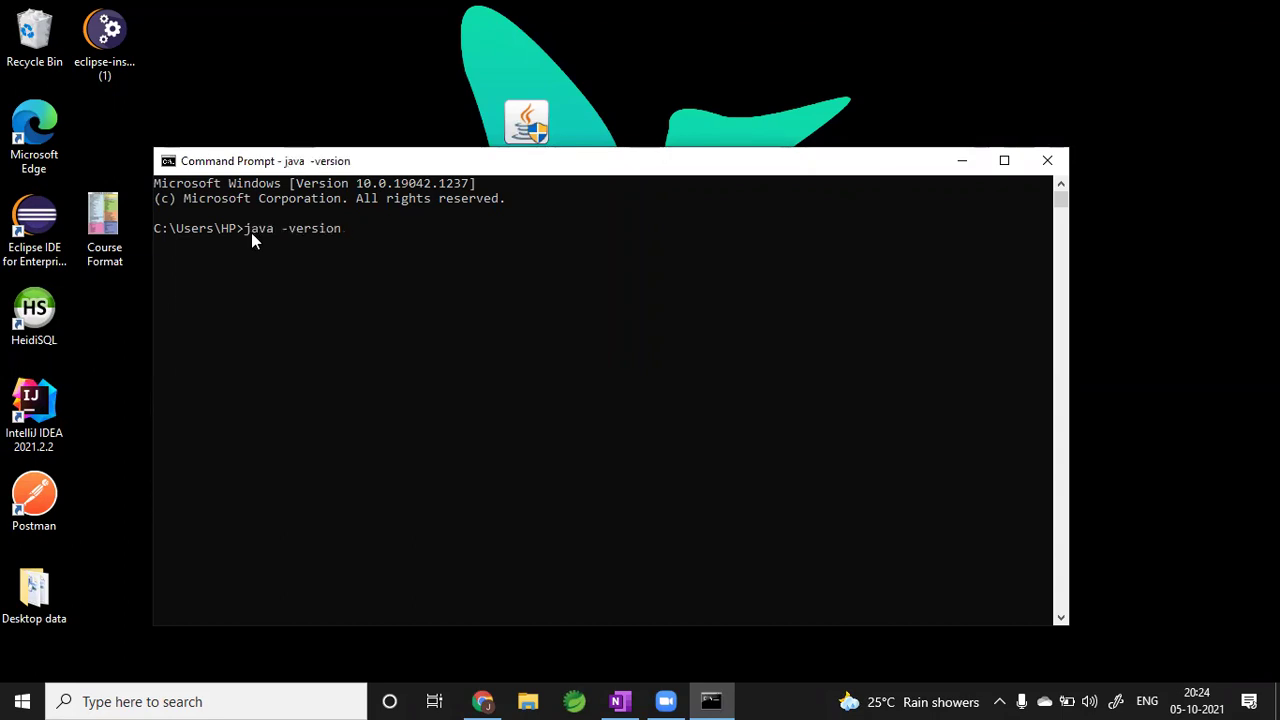
- Examine the Java version lines in the command output and close the Command Prompt
left_click(255, 289)
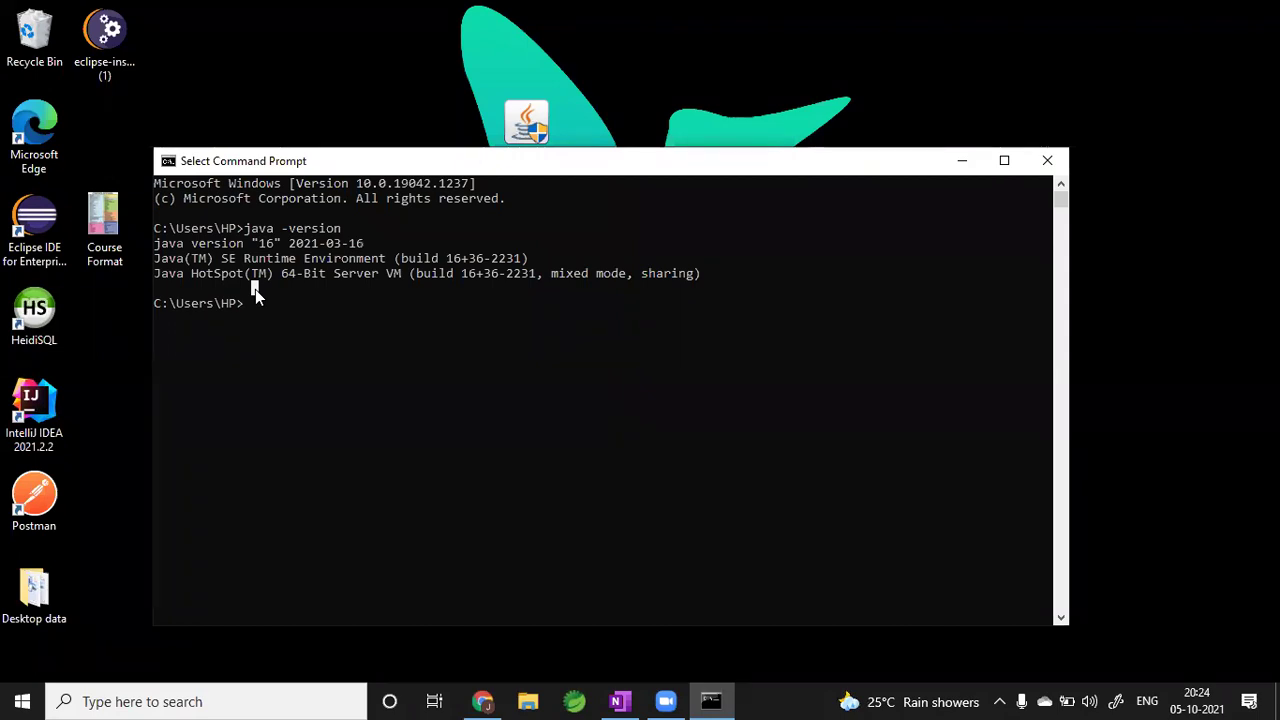
left_click_drag(160, 243, 351, 257)
left_click(372, 246)
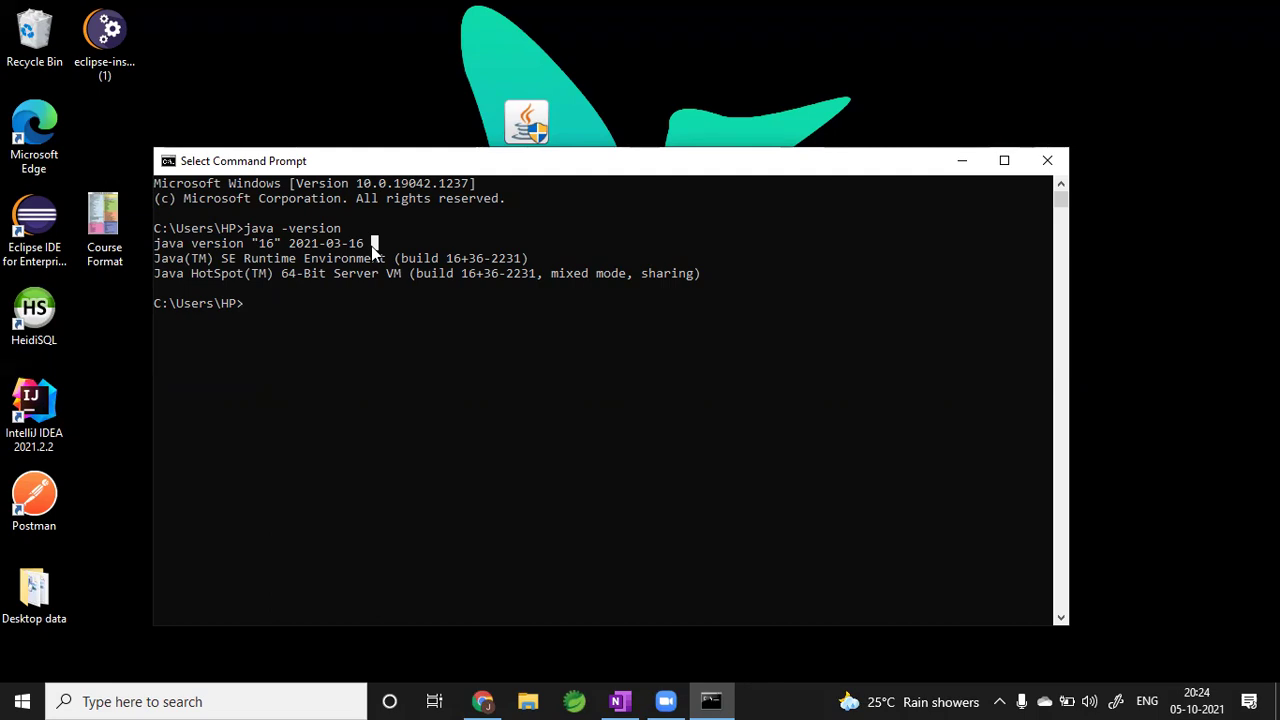
left_click(472, 244)
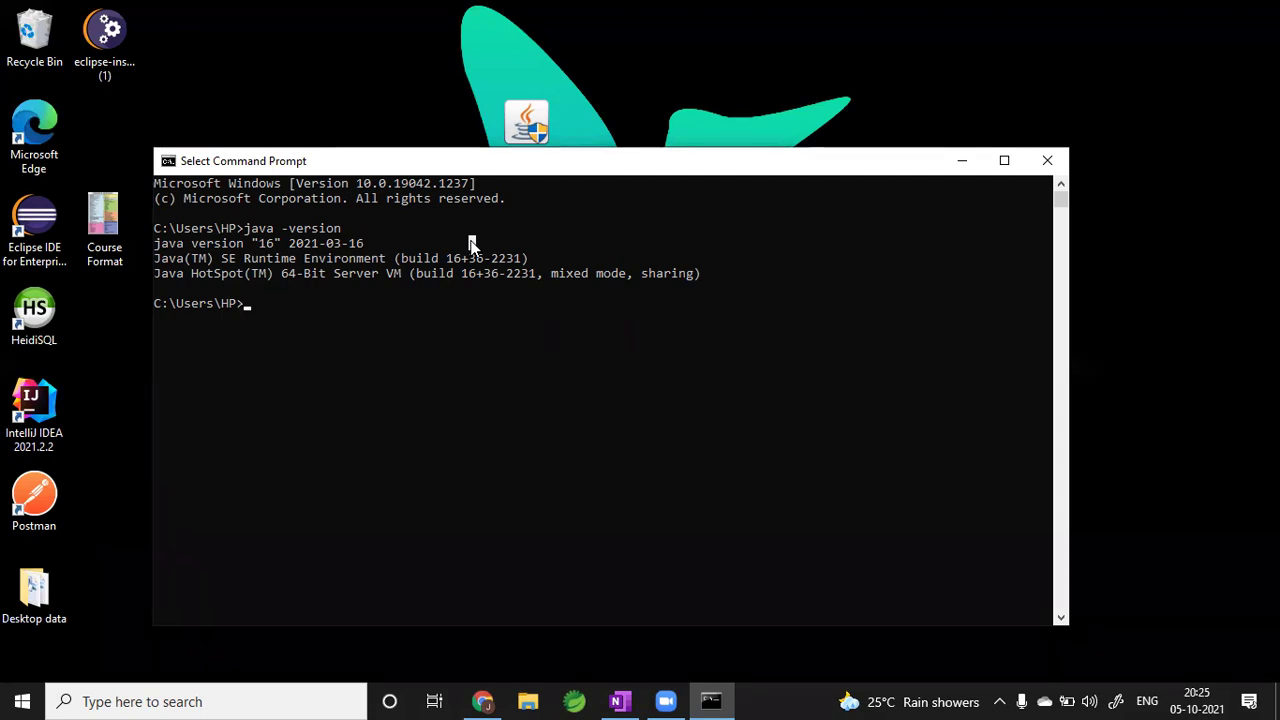
left_click(1058, 166)
- Refresh the desktop and switch to Chrome with the Oracle Java Downloads page
right_click(362, 235)
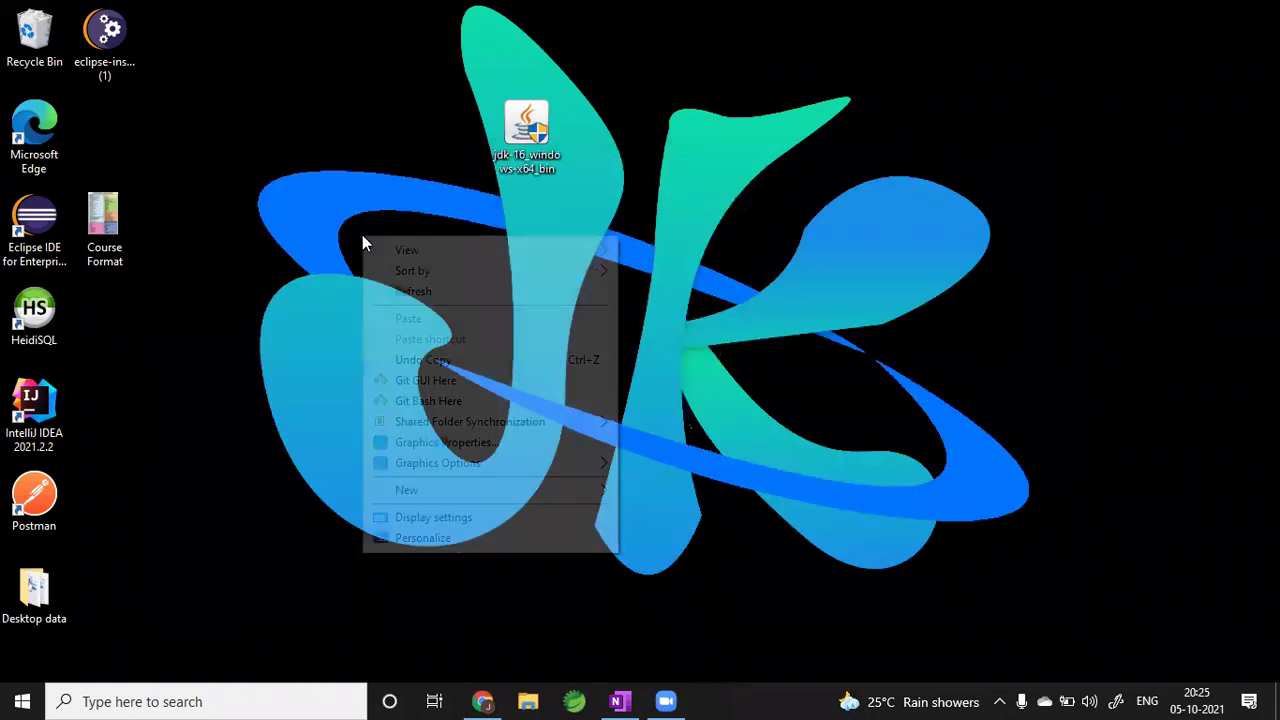
left_click(429, 289)
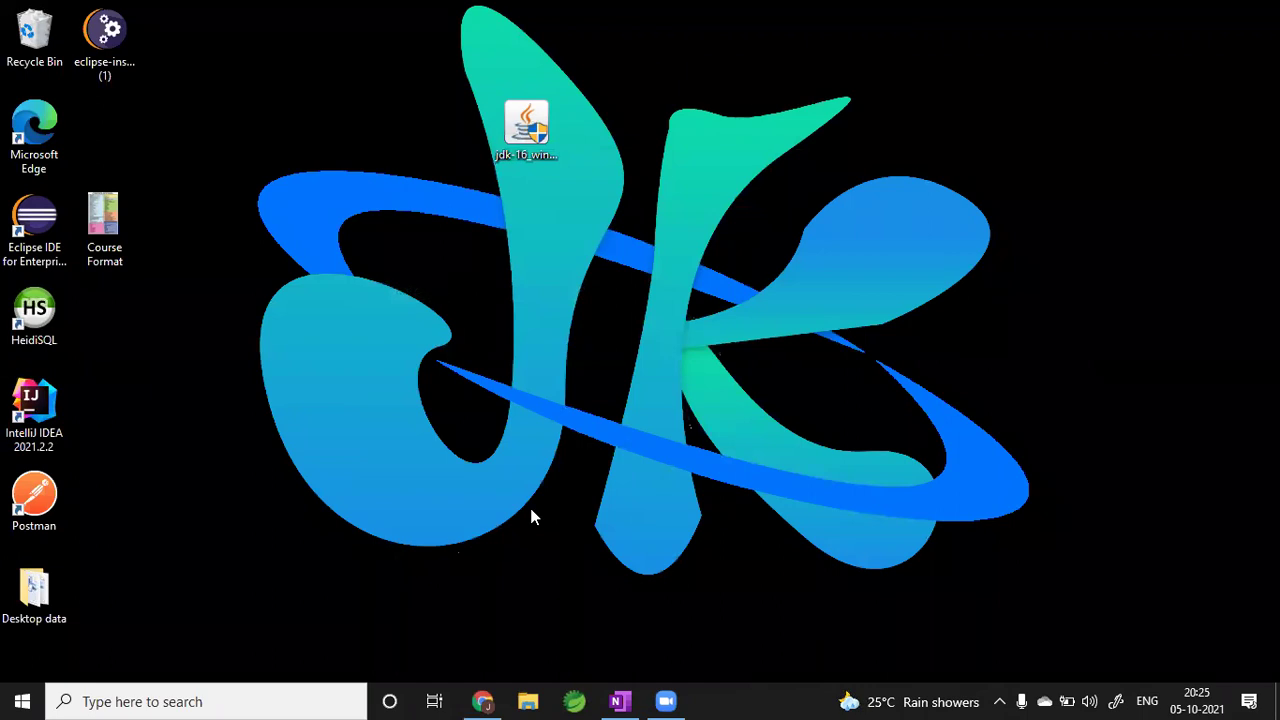
left_click(483, 700)
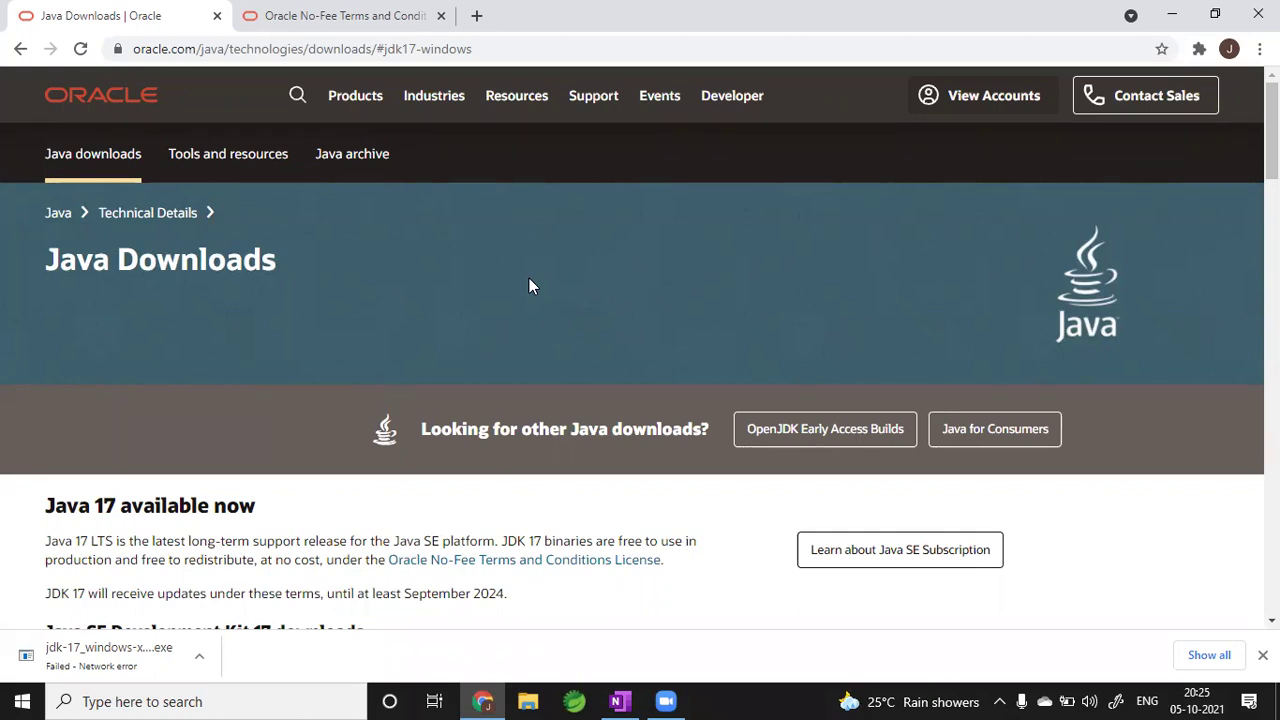
- Launch Notepad++ through the Run dialog and enter ghvjdvhsh in a new document
key("super+r")
type("not")
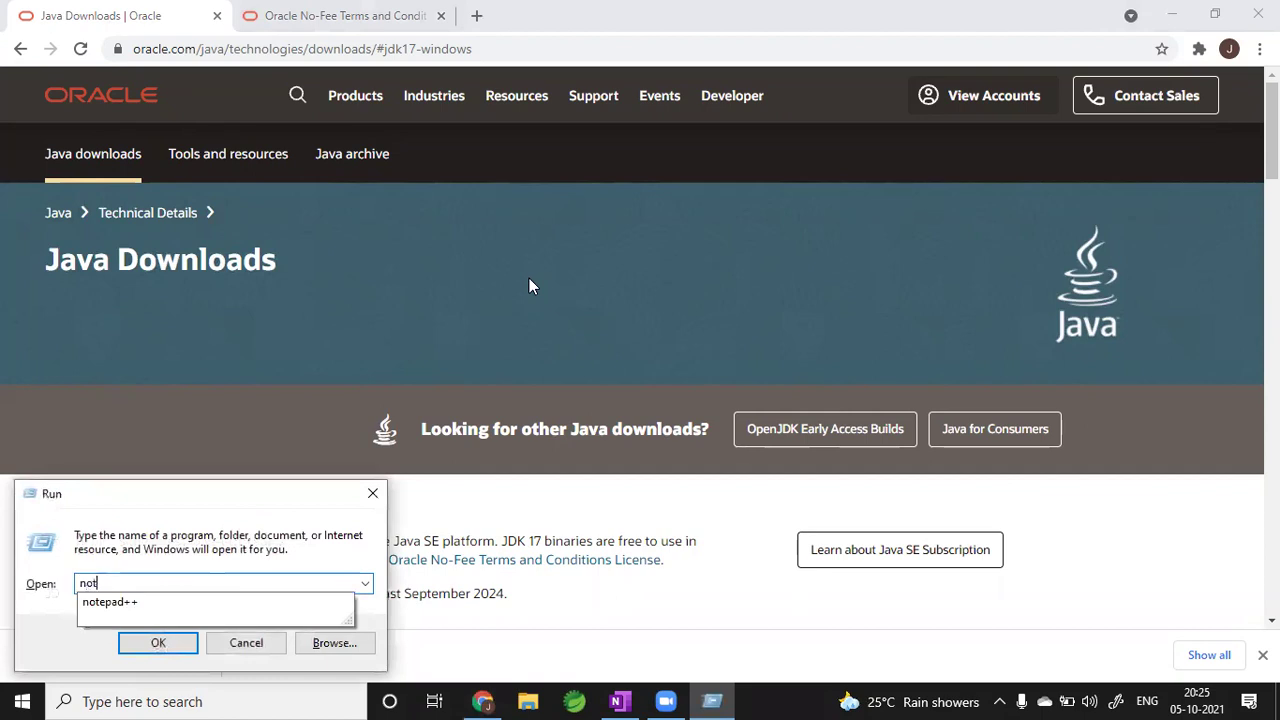
key("Down")
key("Return")
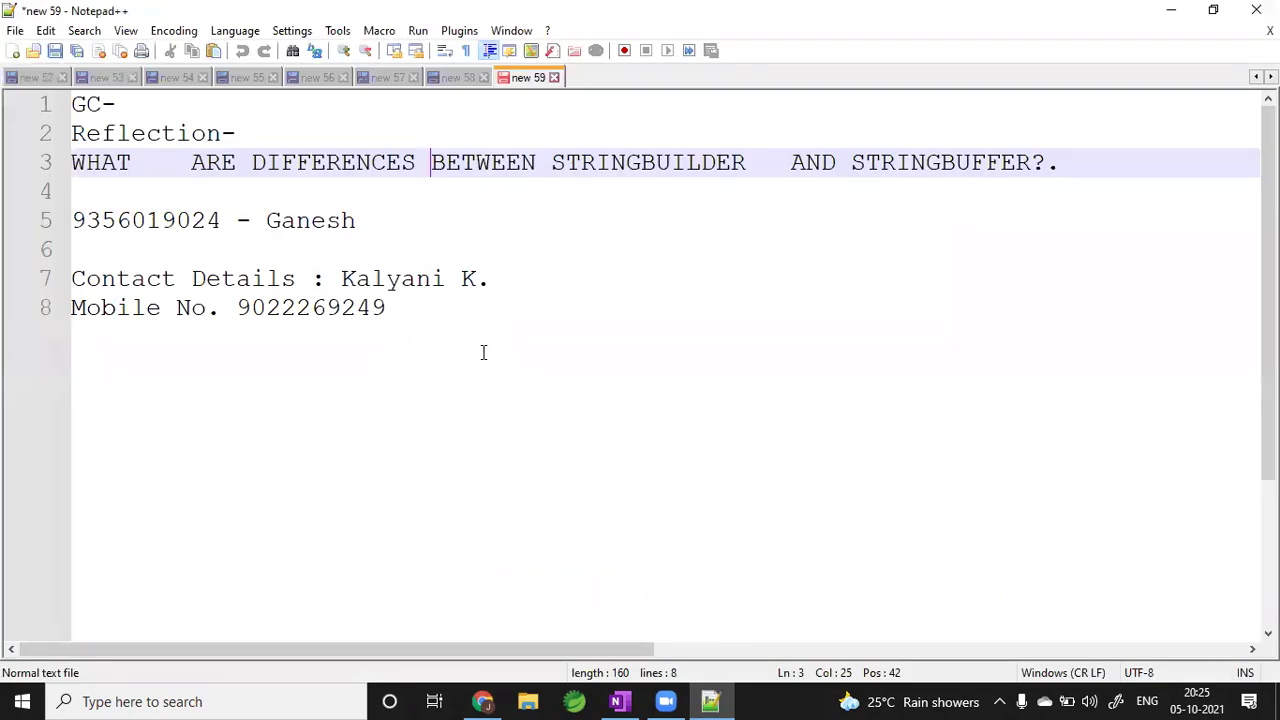
left_click(483, 352)
key("ctrl+n")
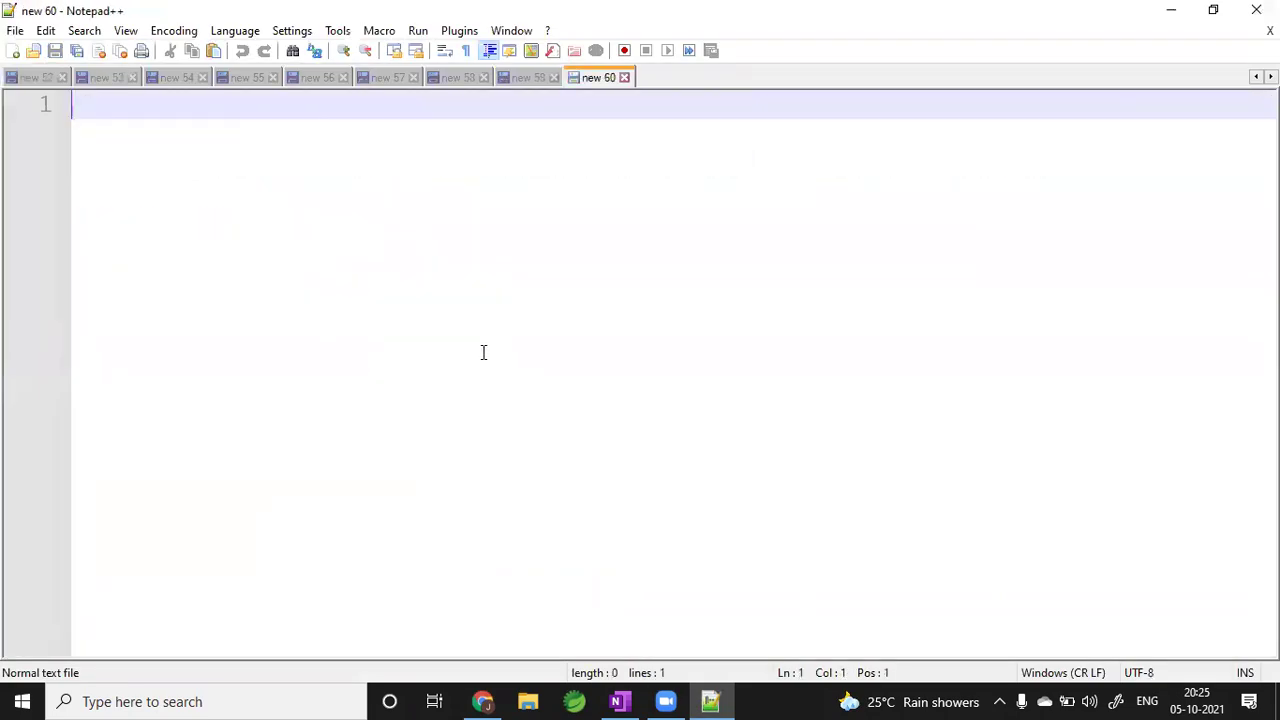
type("ghvjdvhsh")
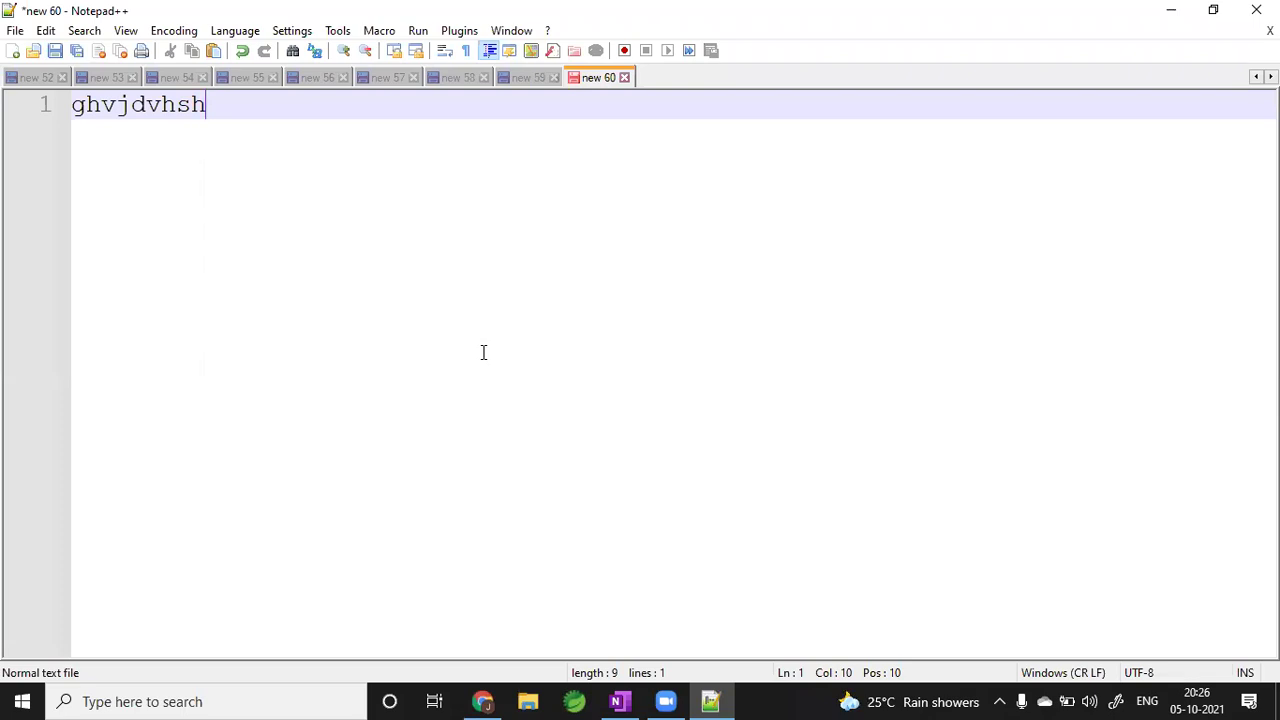
- Show the desktop, switch to Chrome and open a new browser tab
type("d")
key("super+d")
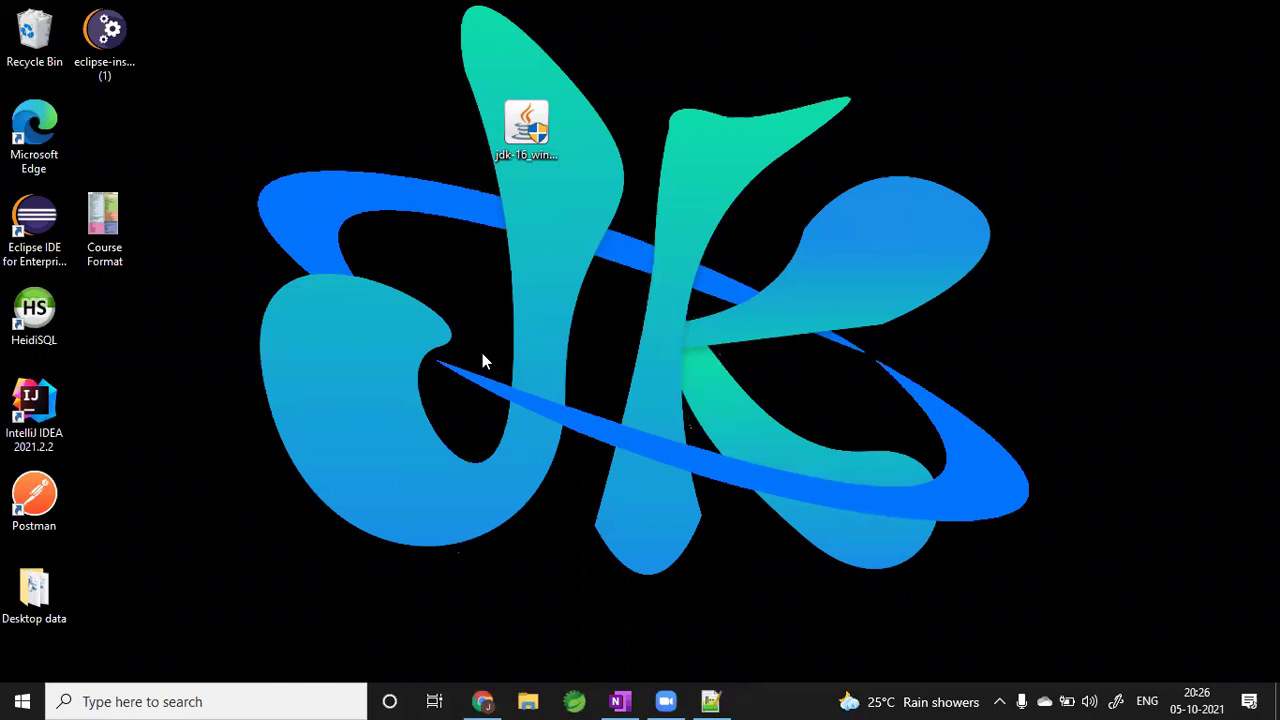
left_click(482, 701)
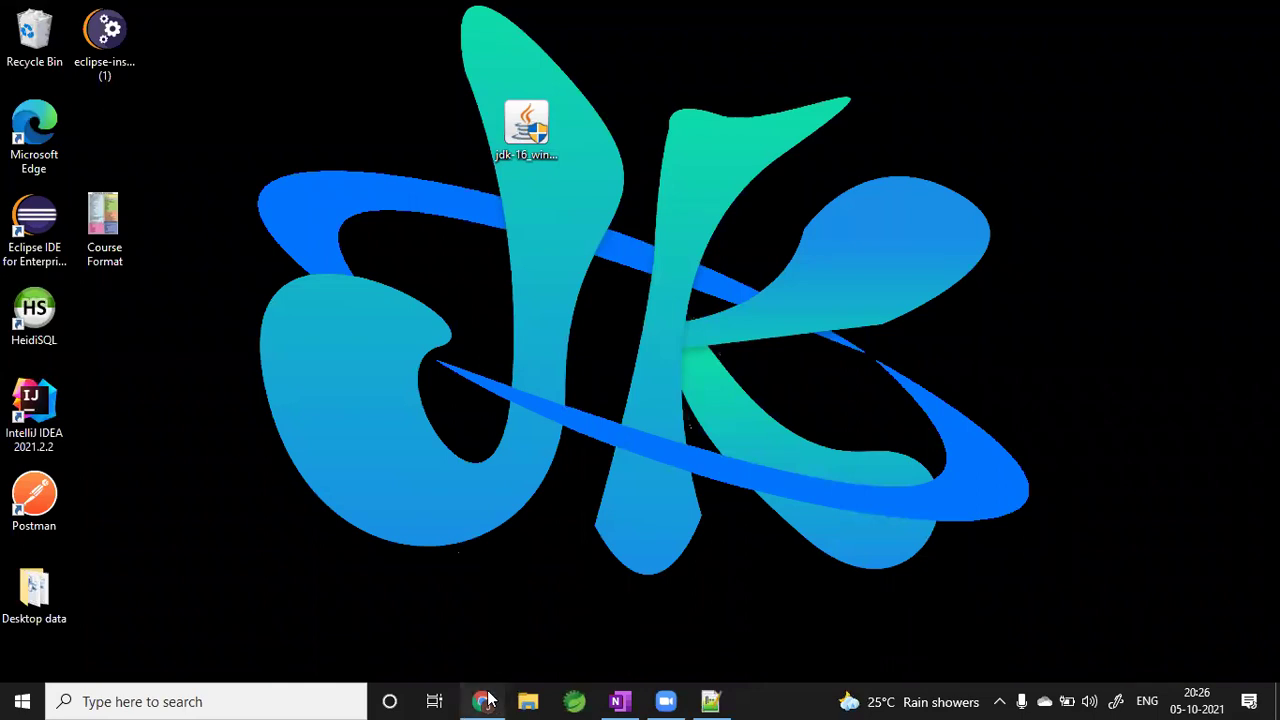
left_click(475, 14)
left_click(478, 50)
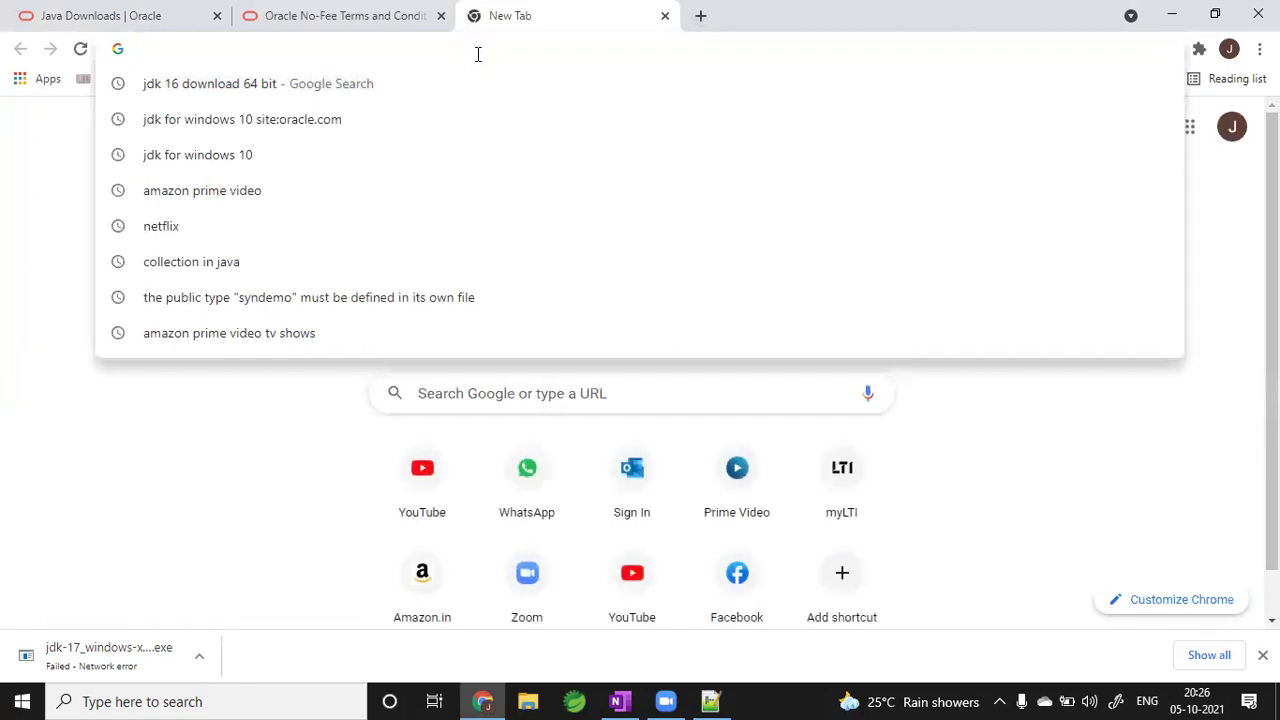
- Search Google for "eclipse for windows 10"
type("eclipse ")
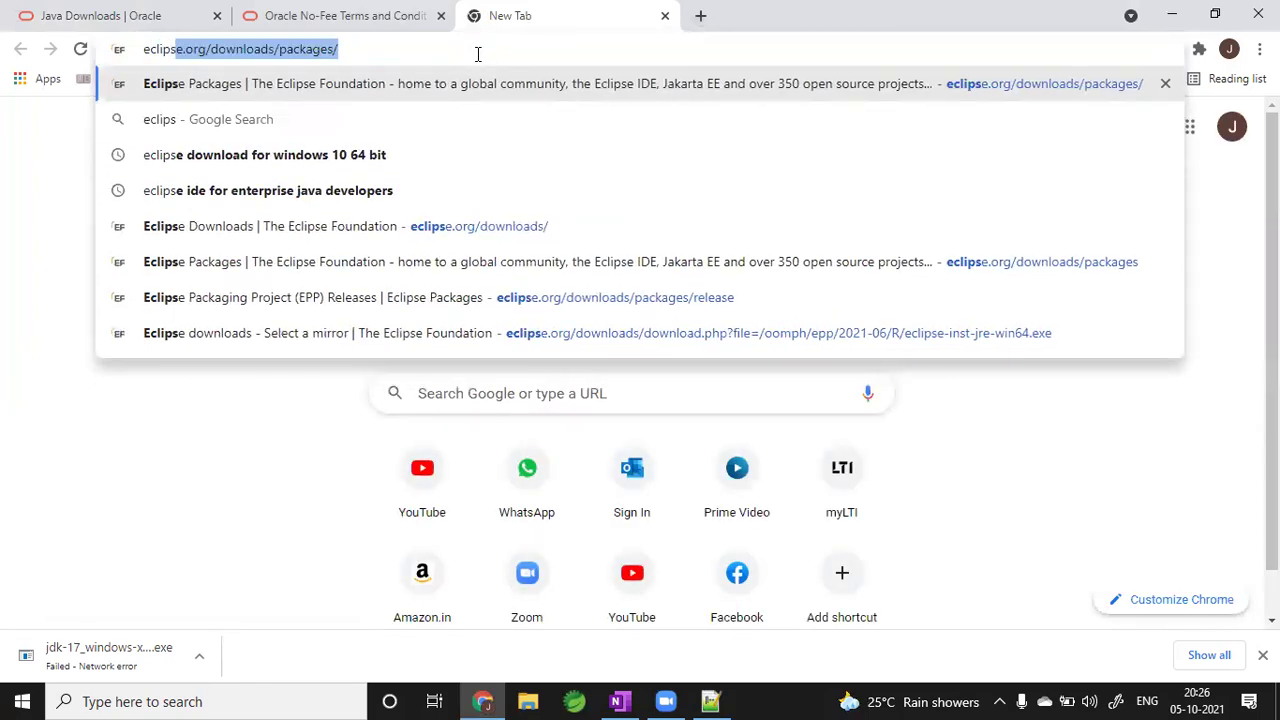
type("for")
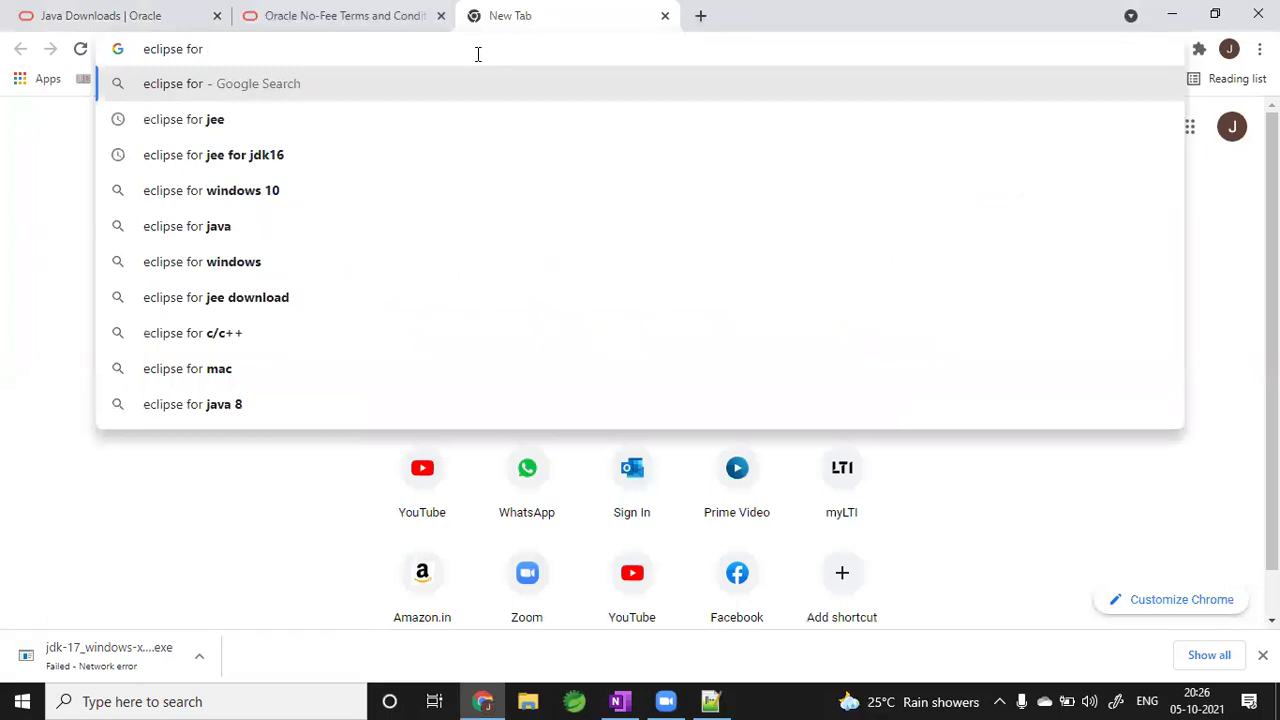
key("Down")
key("Down")
key("Down")
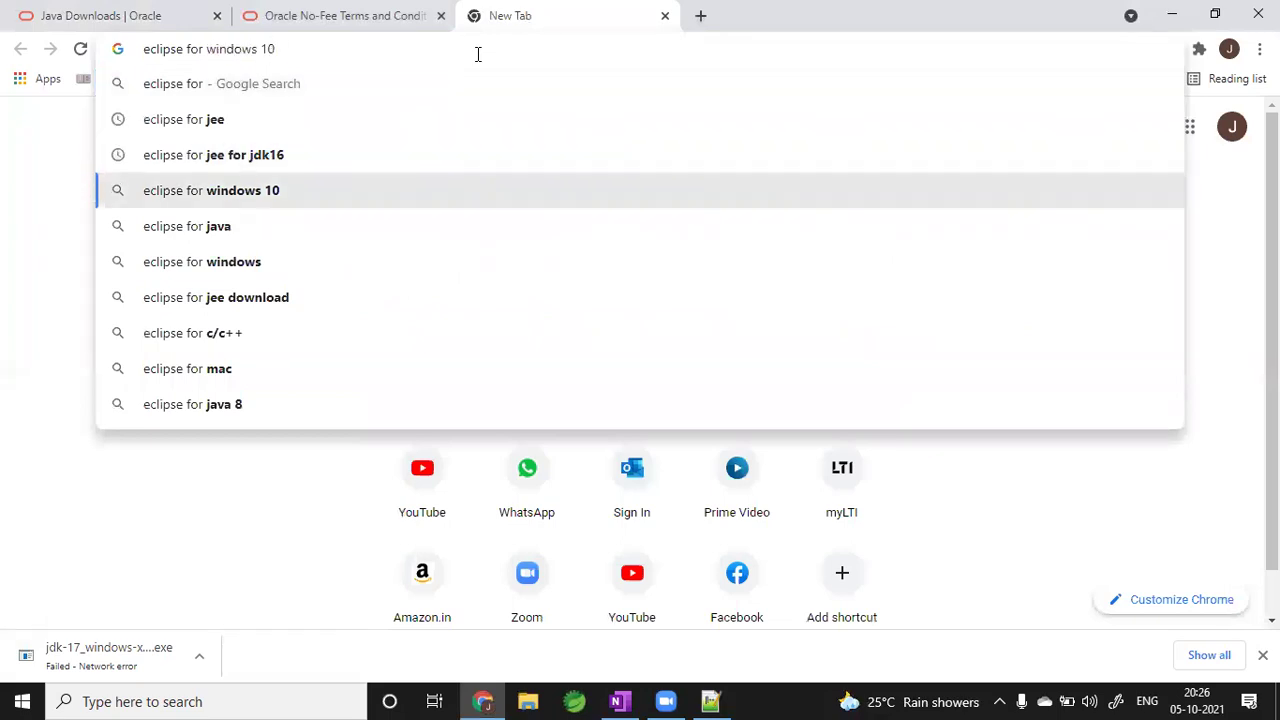
left_click(225, 195)
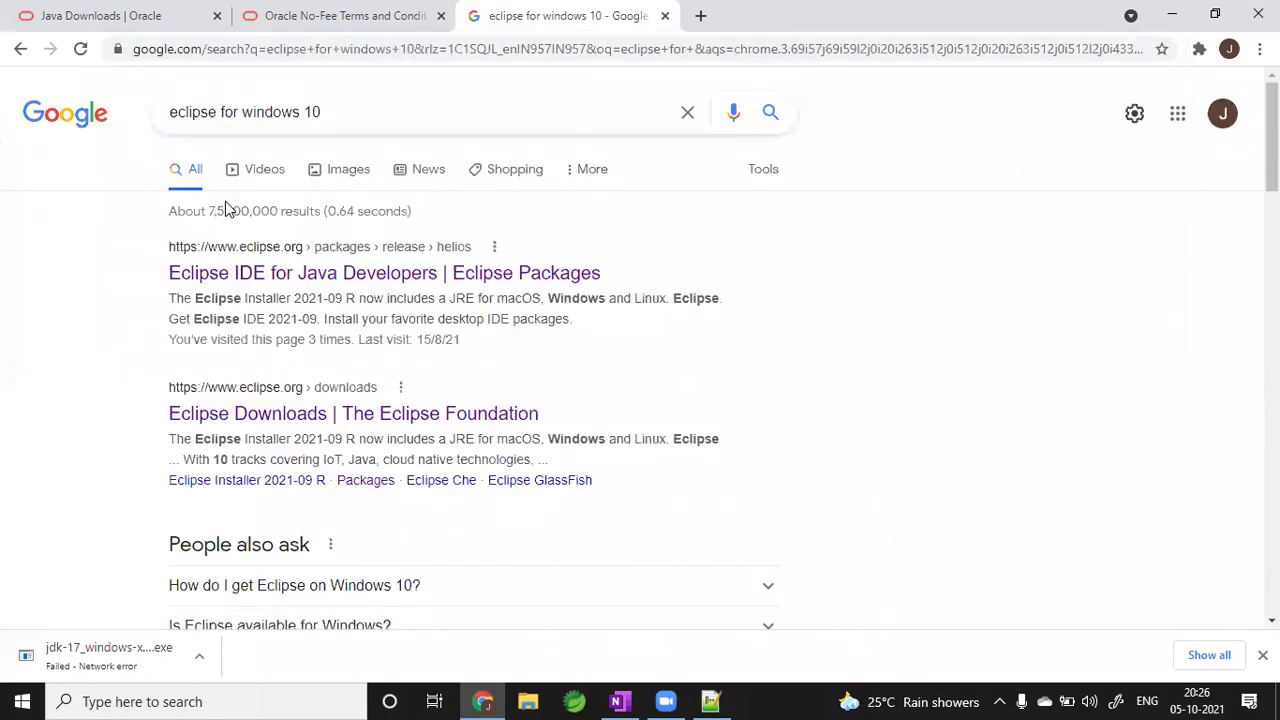
left_click(393, 105)
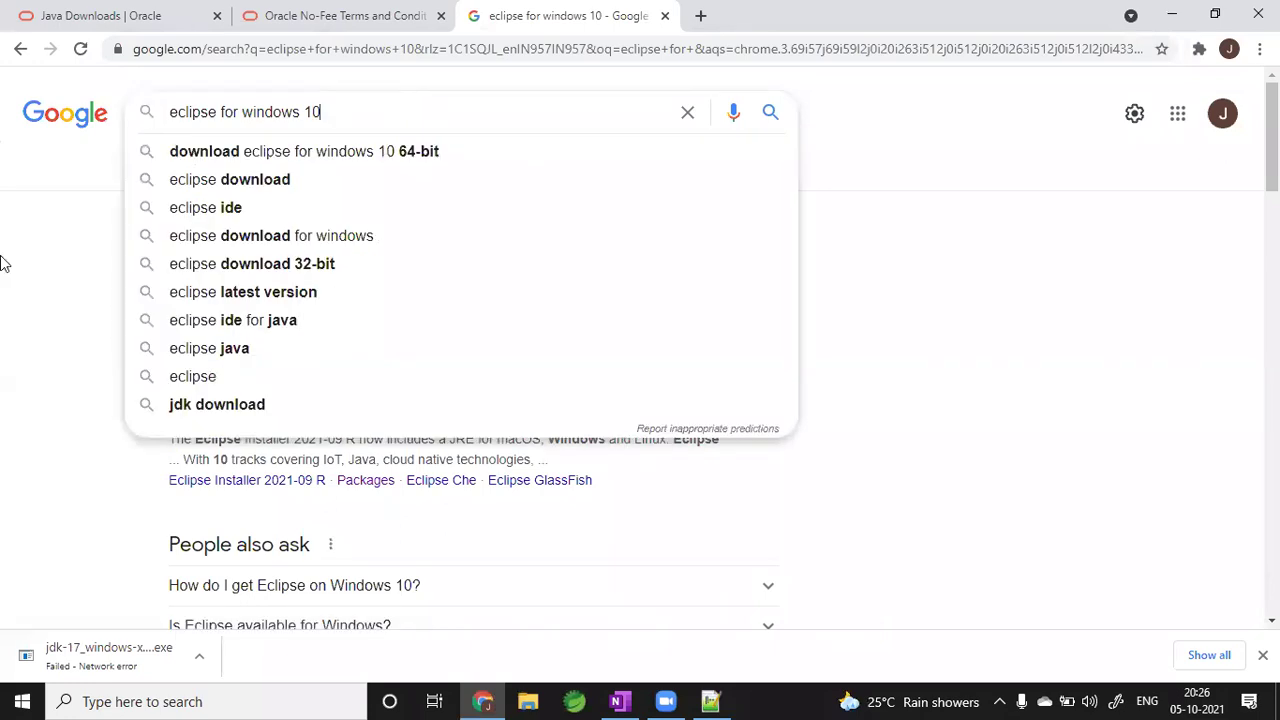
left_click(35, 349)
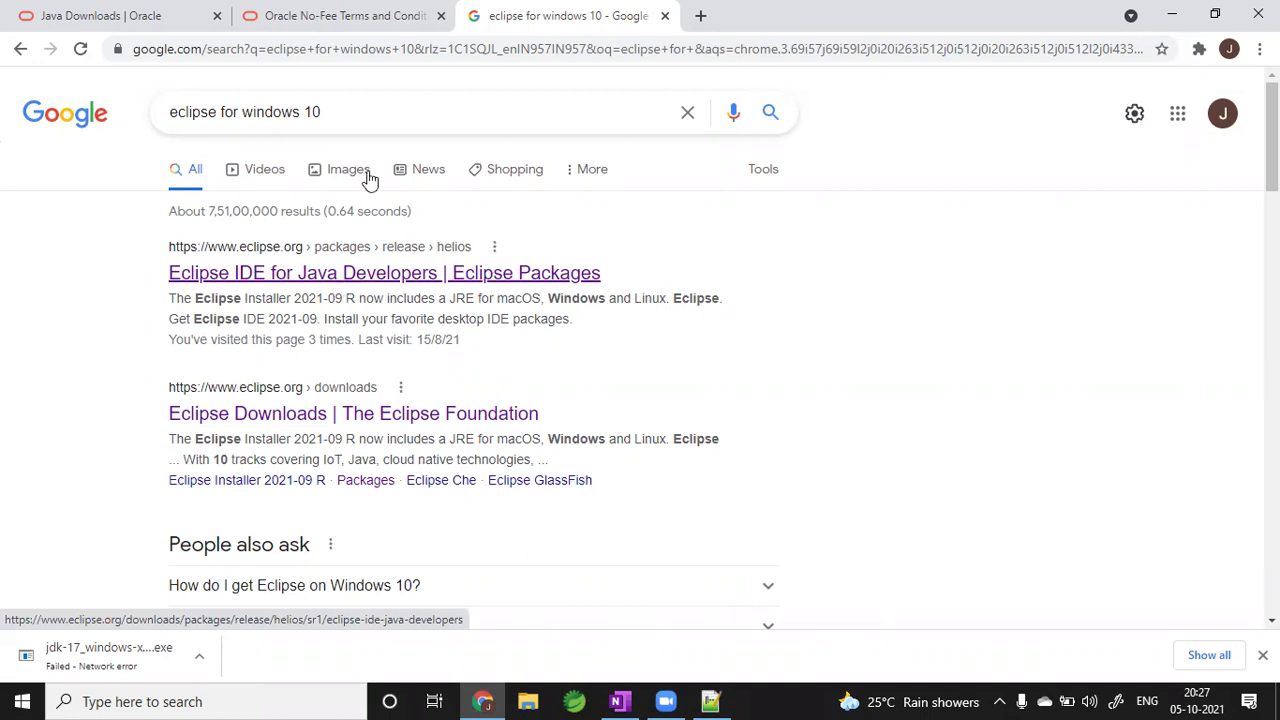
- Open the Eclipse IDE for Java Developers result and download the Eclipse IDE 2021-09 x86_64 installer, eclipse-inst-jre-win64.exe
left_click(268, 274)
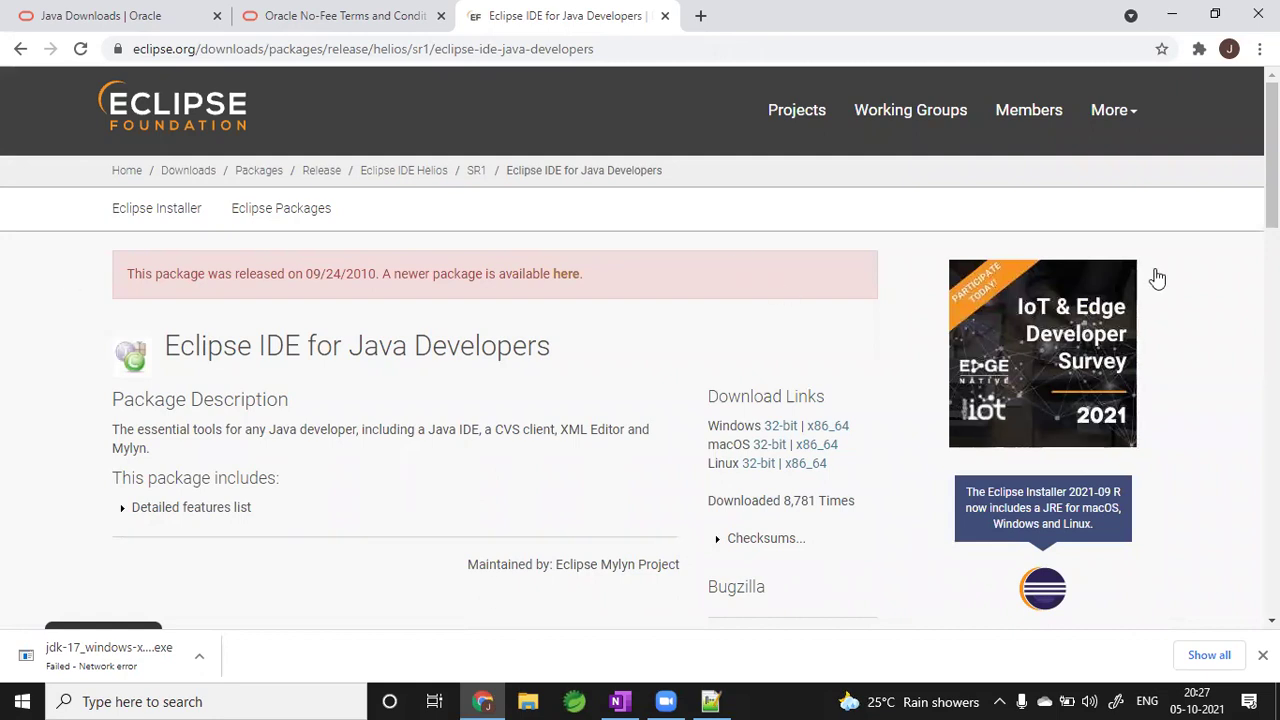
left_click_drag(1272, 150, 1272, 219)
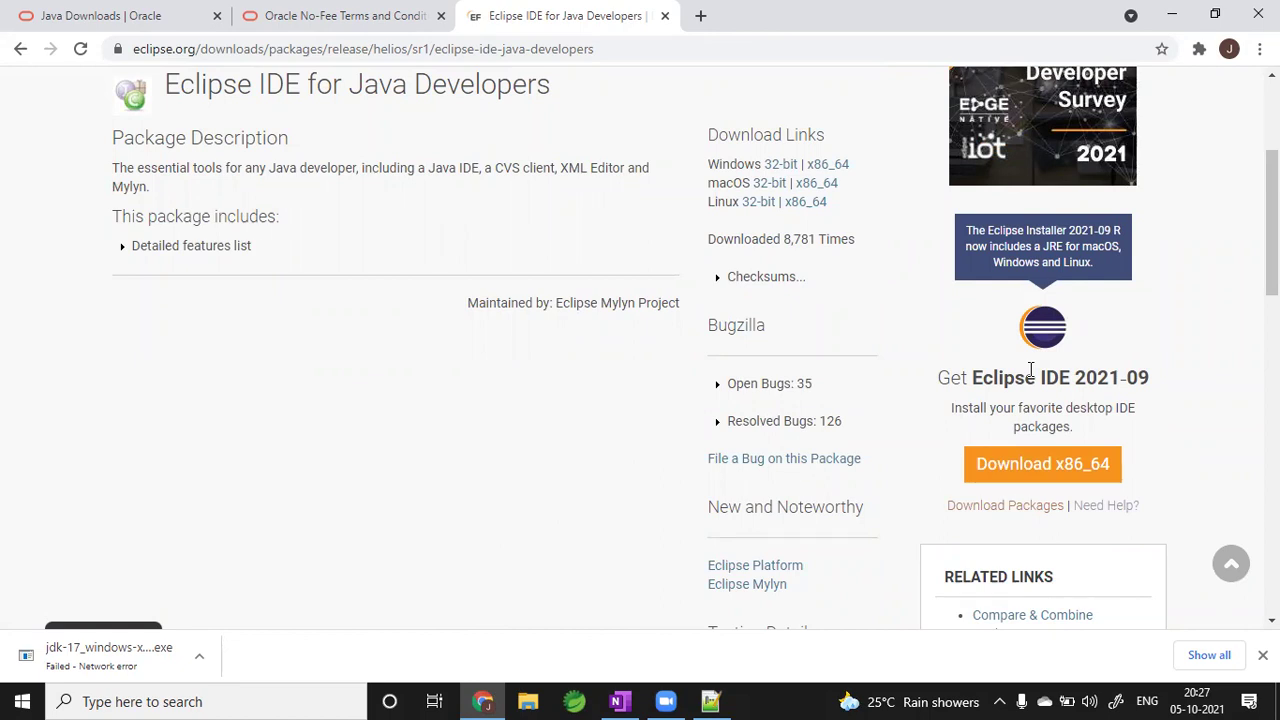
left_click(1055, 475)
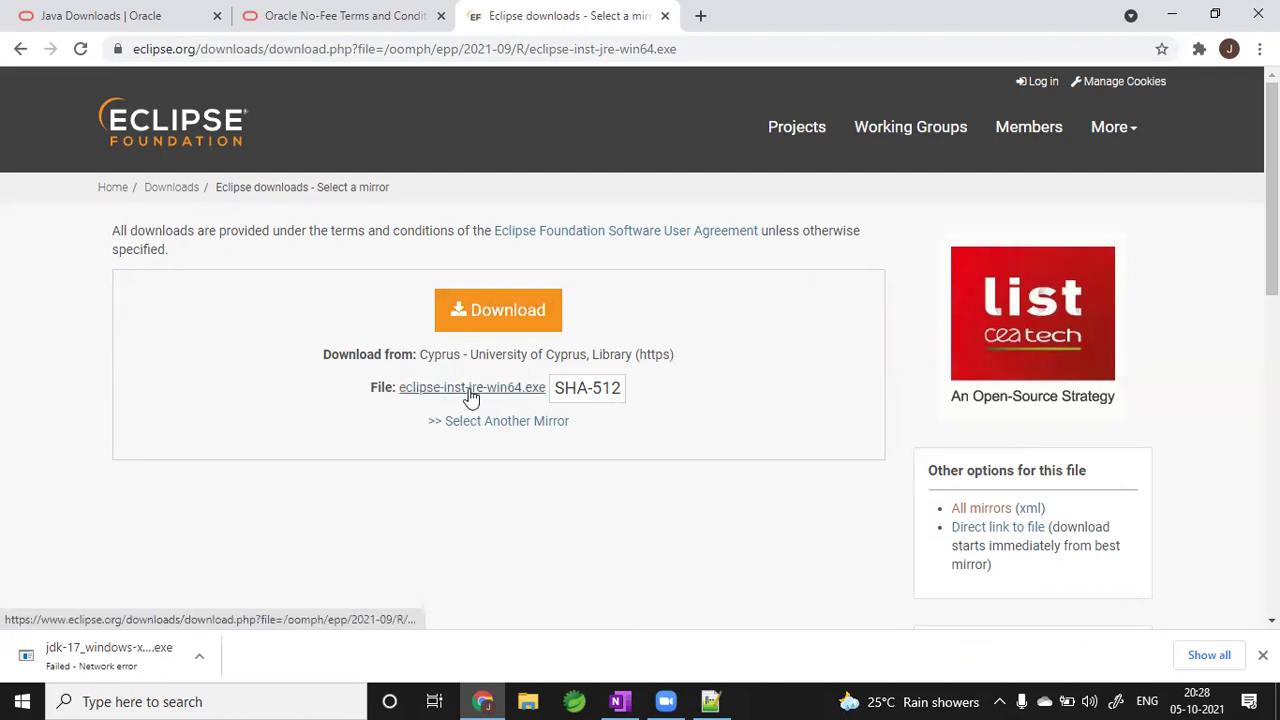
left_click(503, 316)
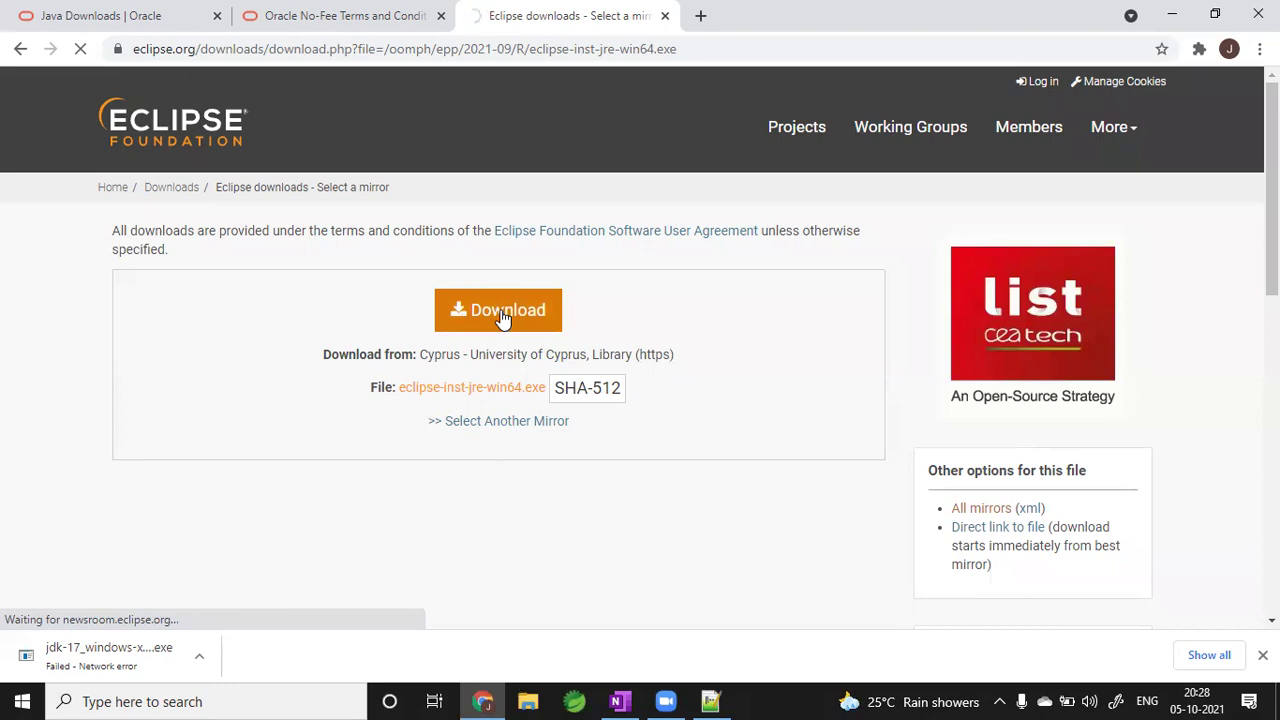
left_click(503, 316)
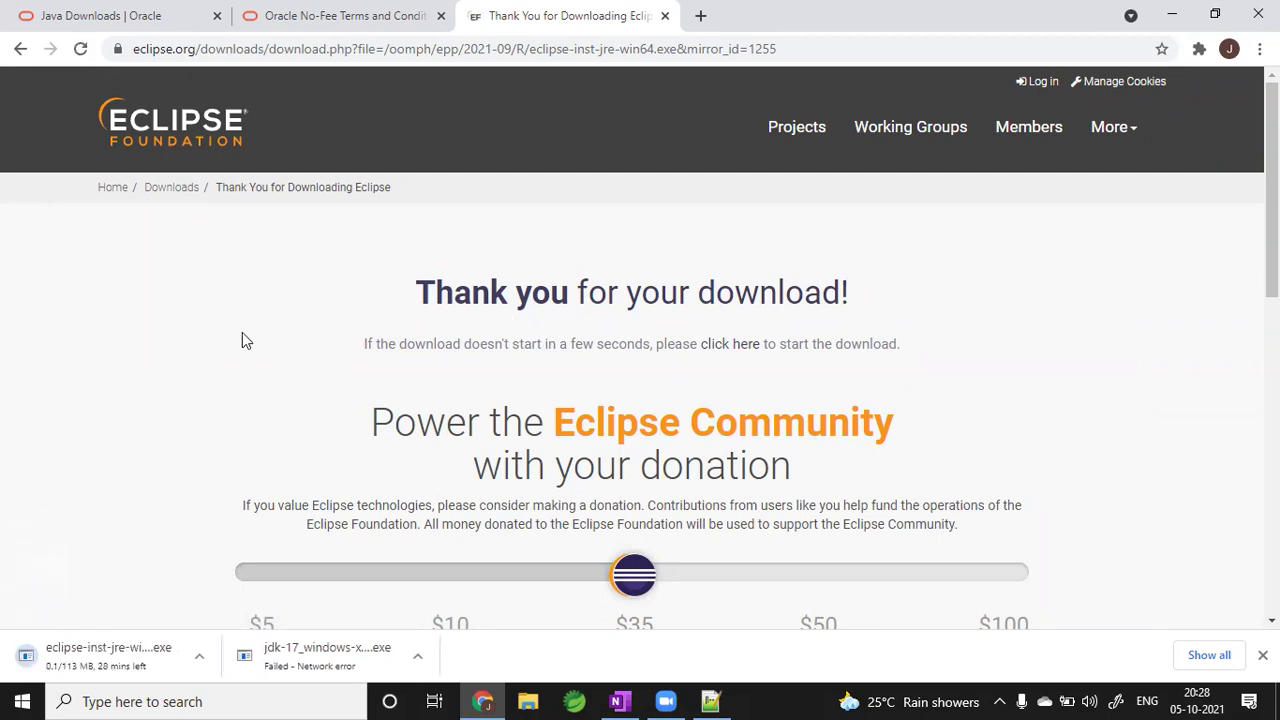
- Pause the running download of the Eclipse installer
left_click(200, 664)
left_click(240, 575)
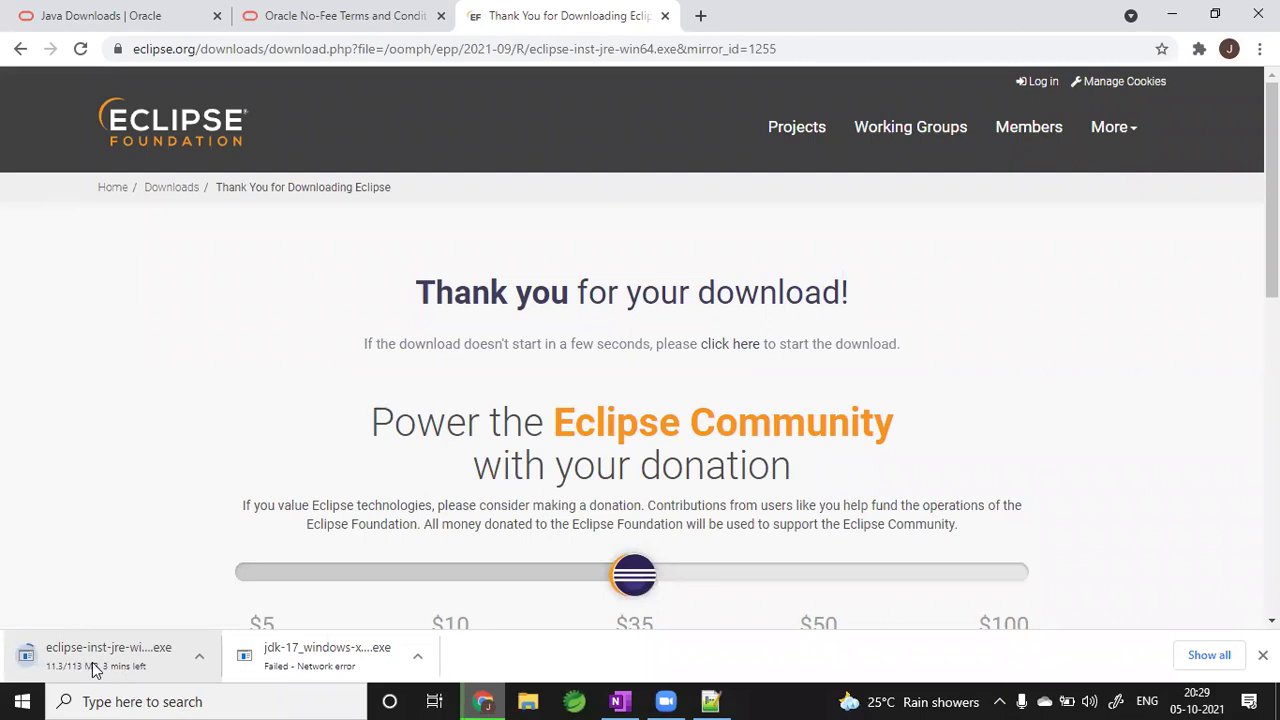
left_click(199, 656)
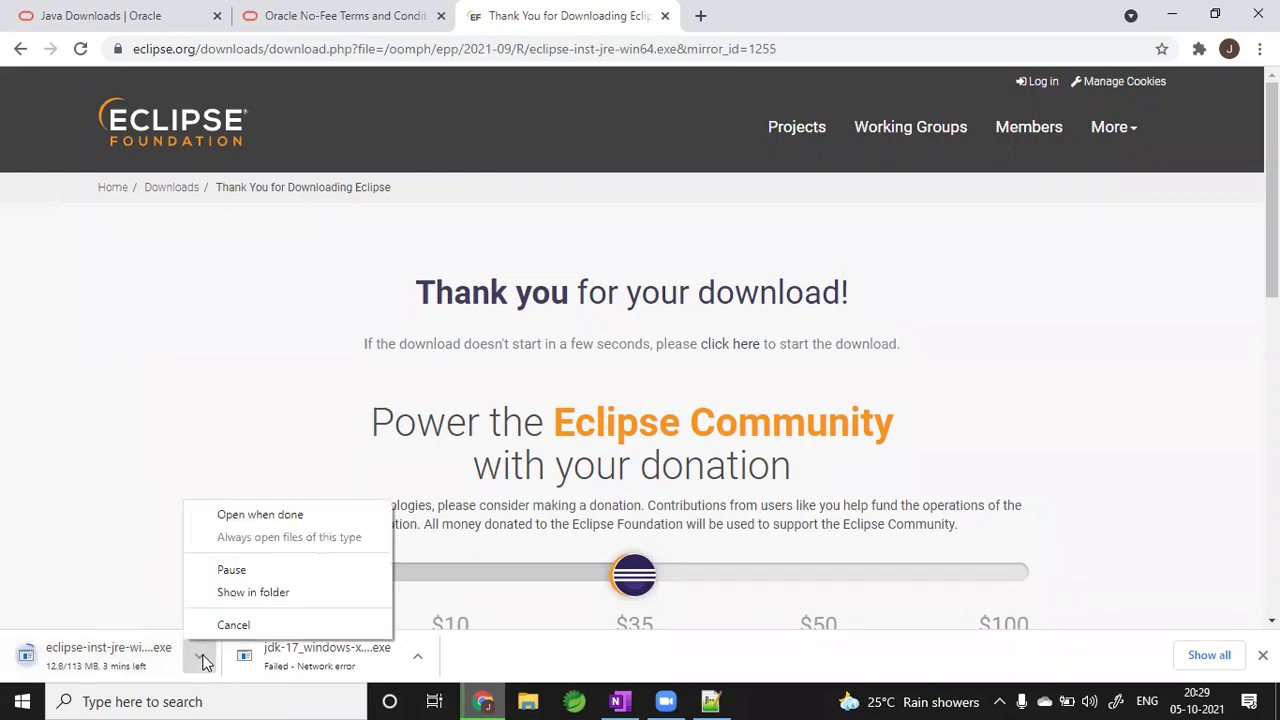
left_click(247, 576)
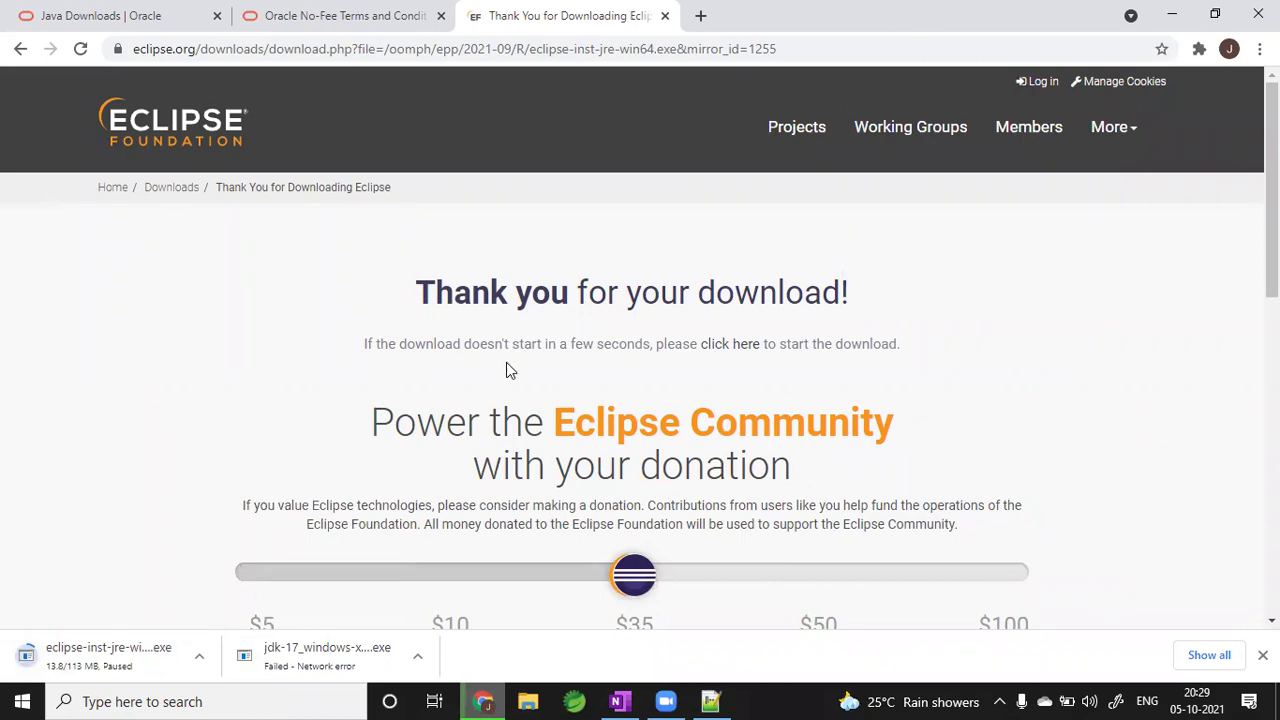
- Show the desktop, move the eclipse-inst-jre-win64 (1) file to a free area there and run it
key("super+d")
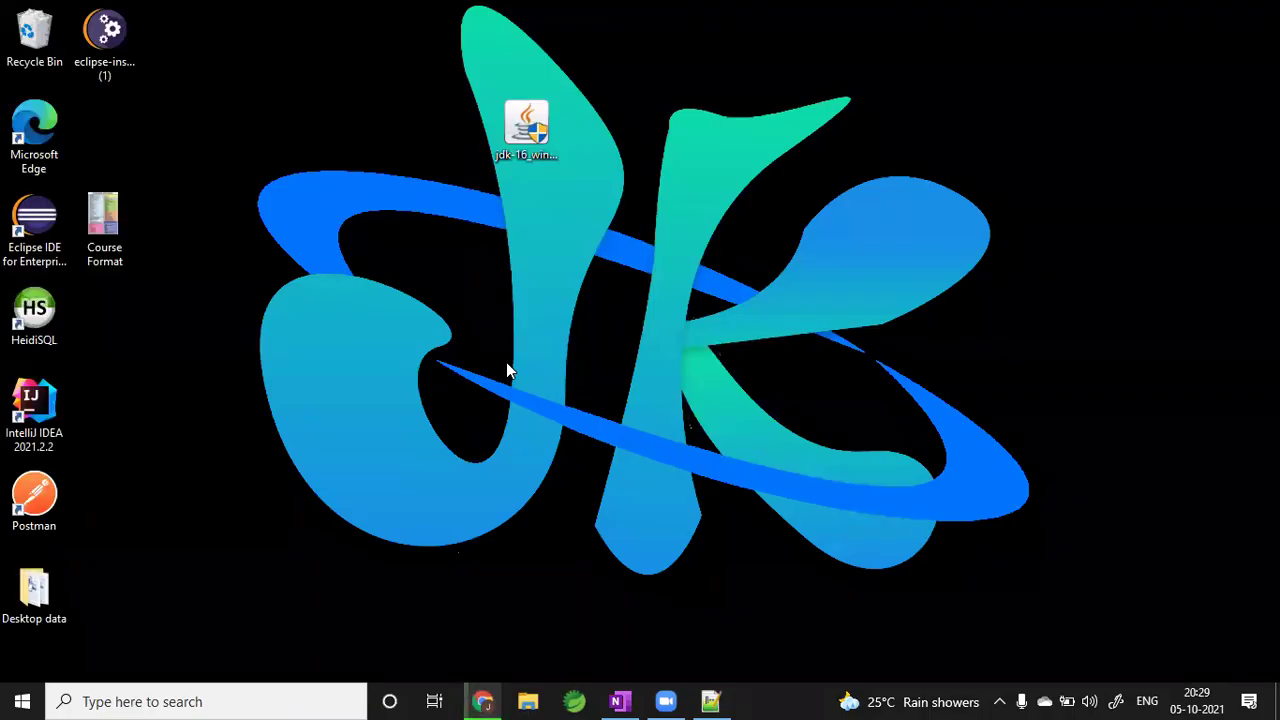
left_click_drag(98, 50, 888, 238)
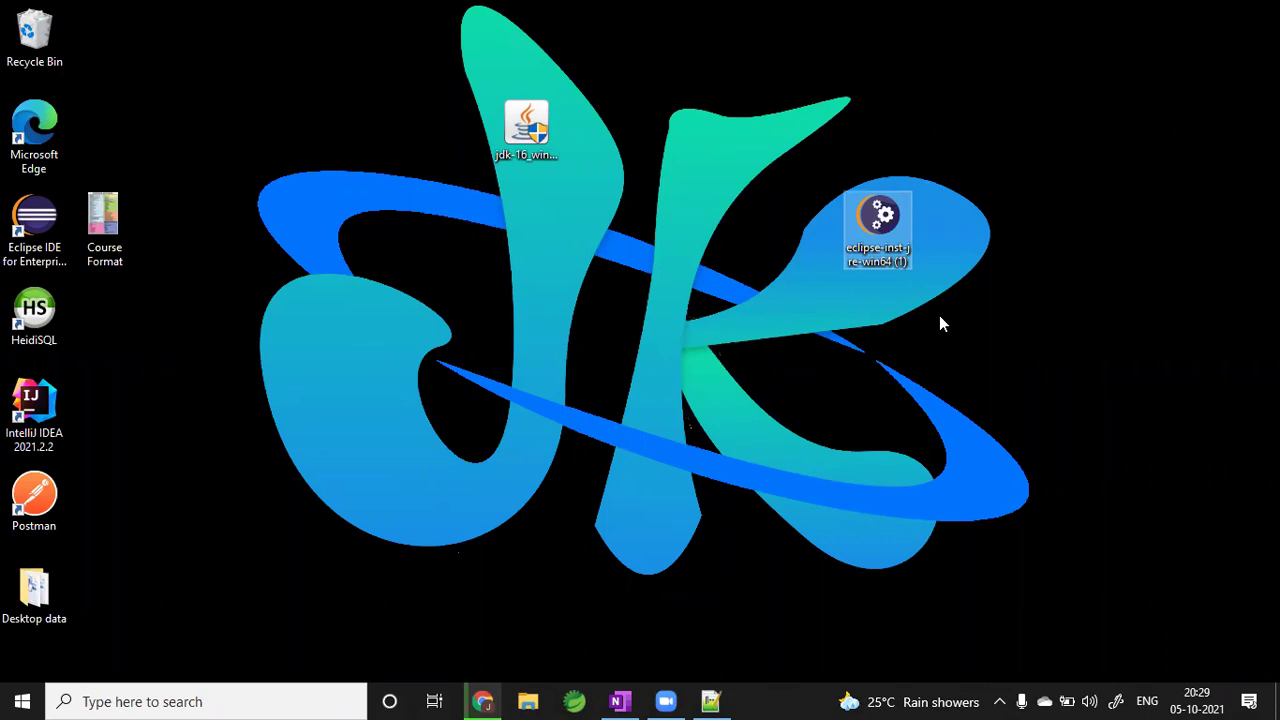
double_click(888, 226)
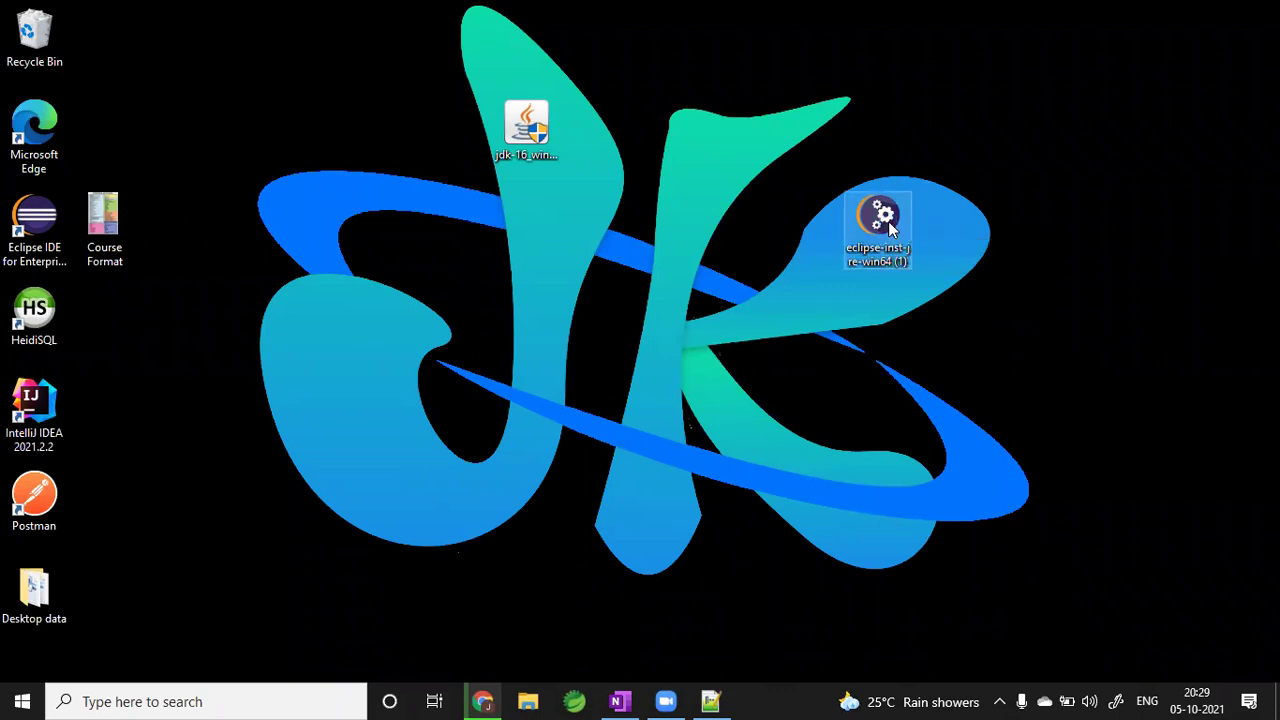
right_click(889, 210)
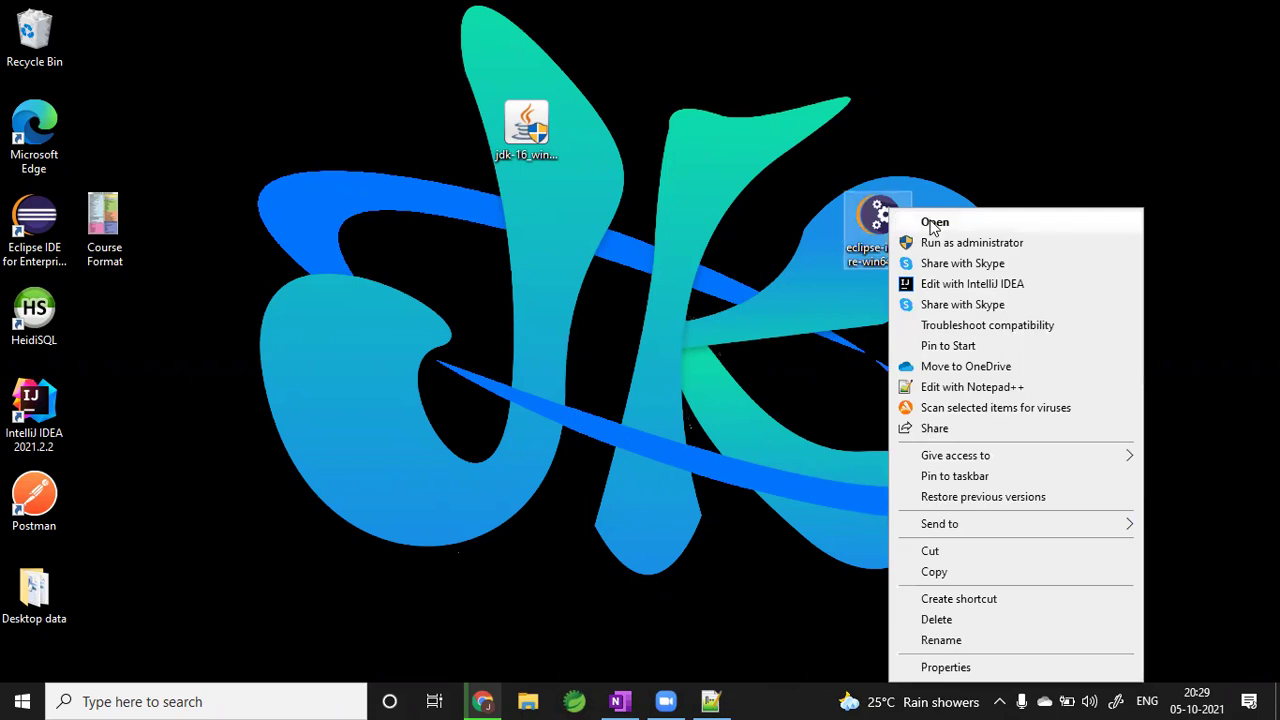
left_click(931, 223)
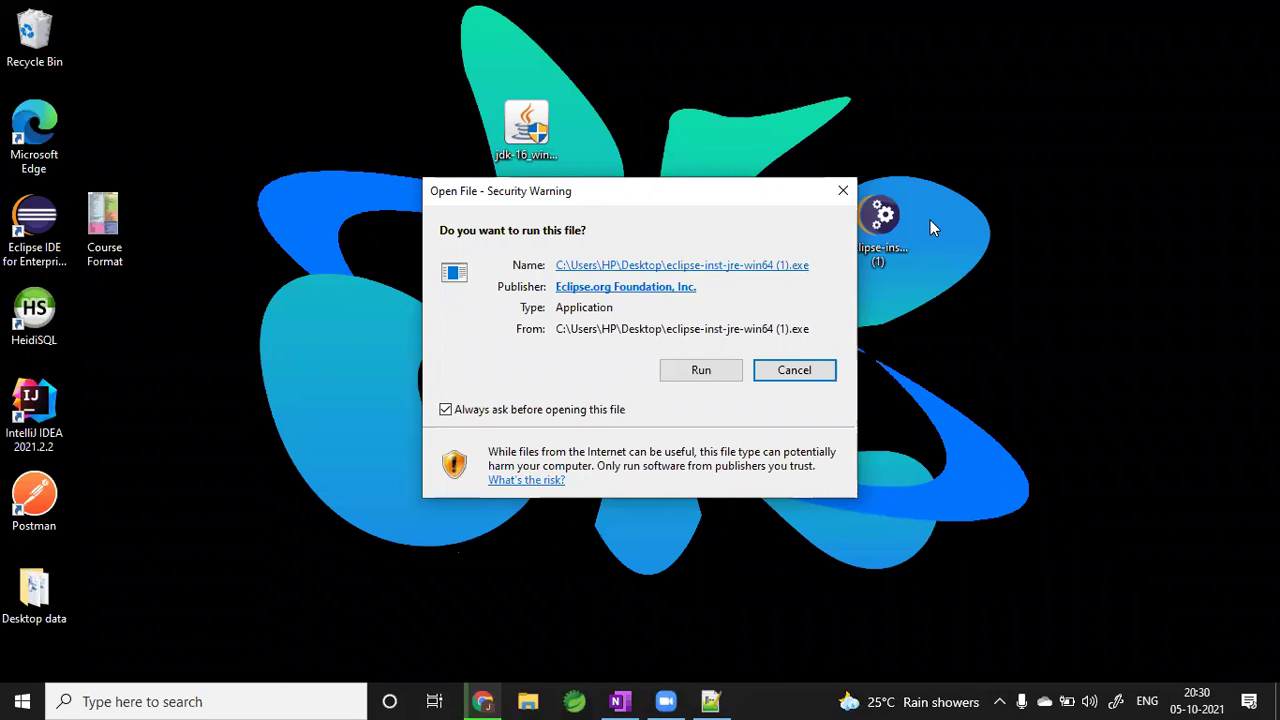
left_click(700, 370)
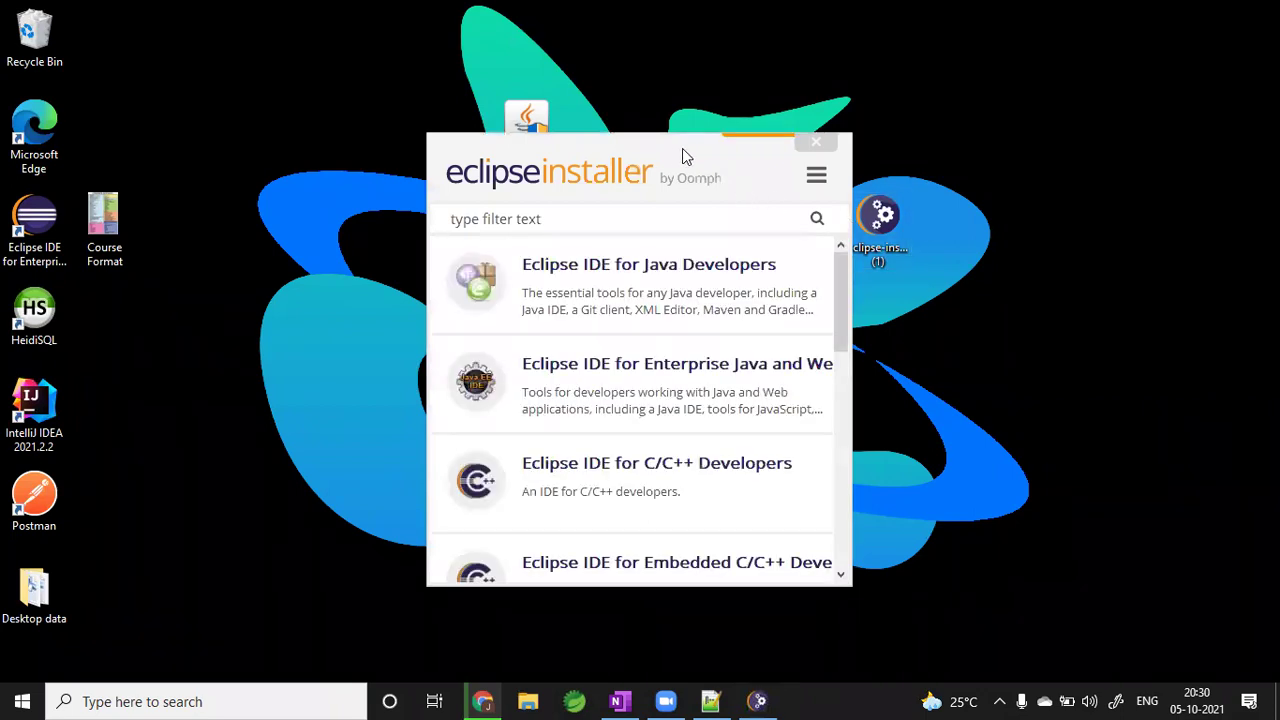
- Reposition the Eclipse Installer window, look through the package list and enlarge the window in width and height
left_click_drag(641, 135, 559, 91)
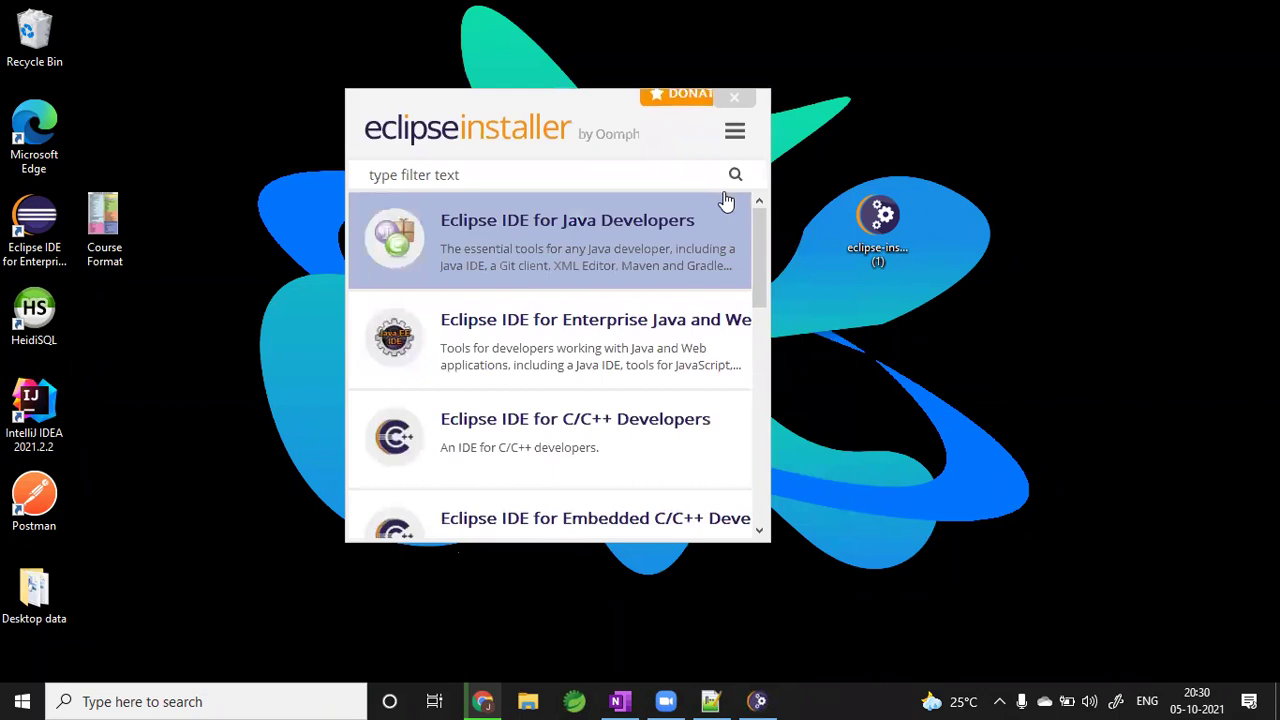
left_click_drag(755, 222, 759, 454)
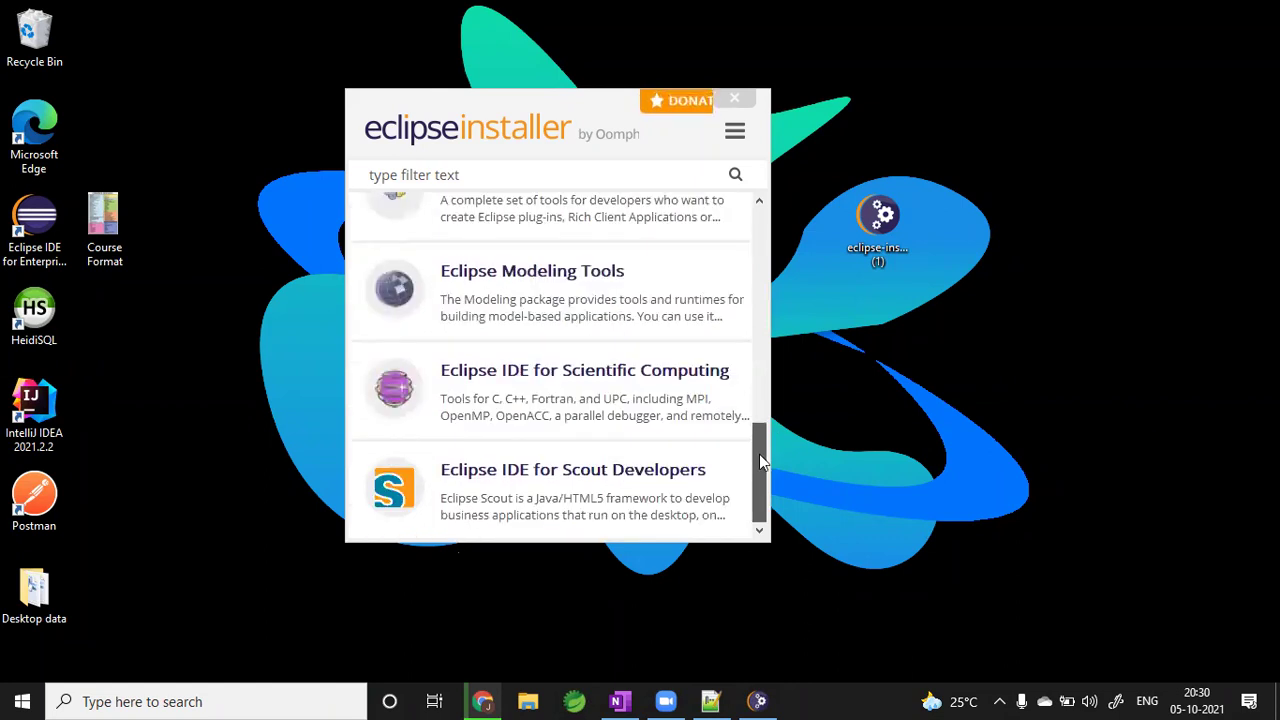
left_click_drag(762, 326, 782, 208)
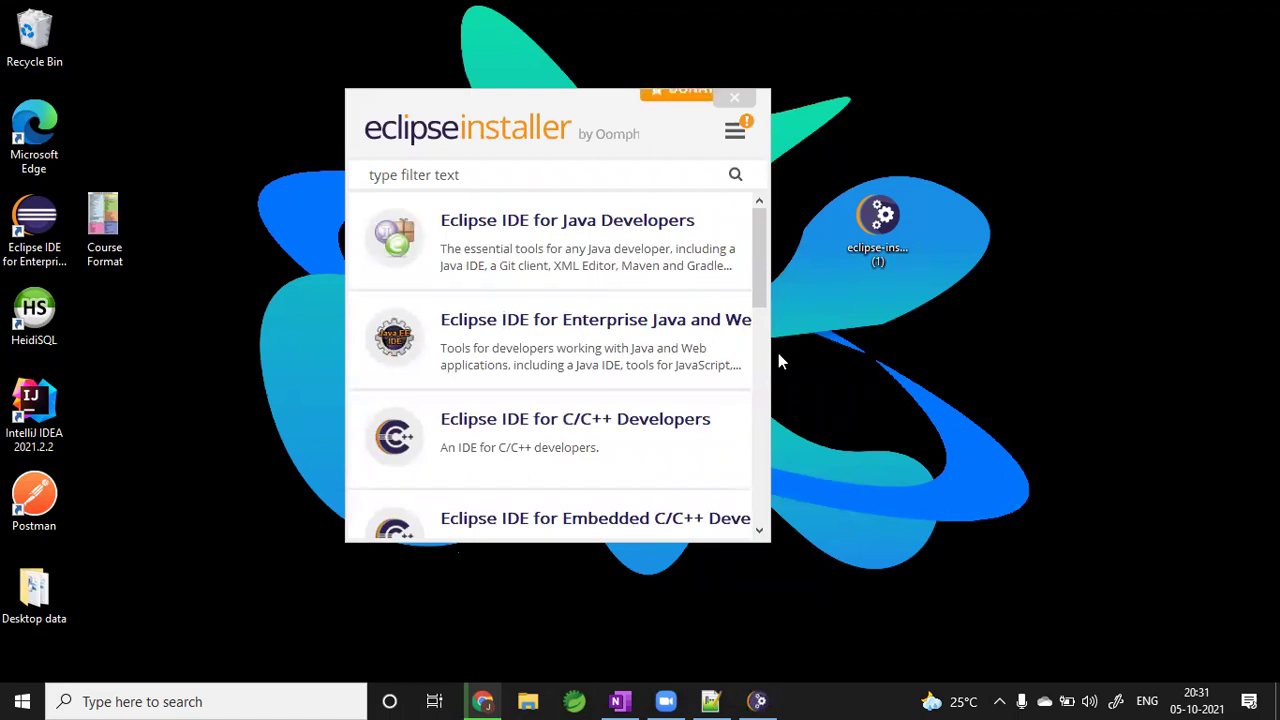
left_click_drag(768, 351, 1003, 356)
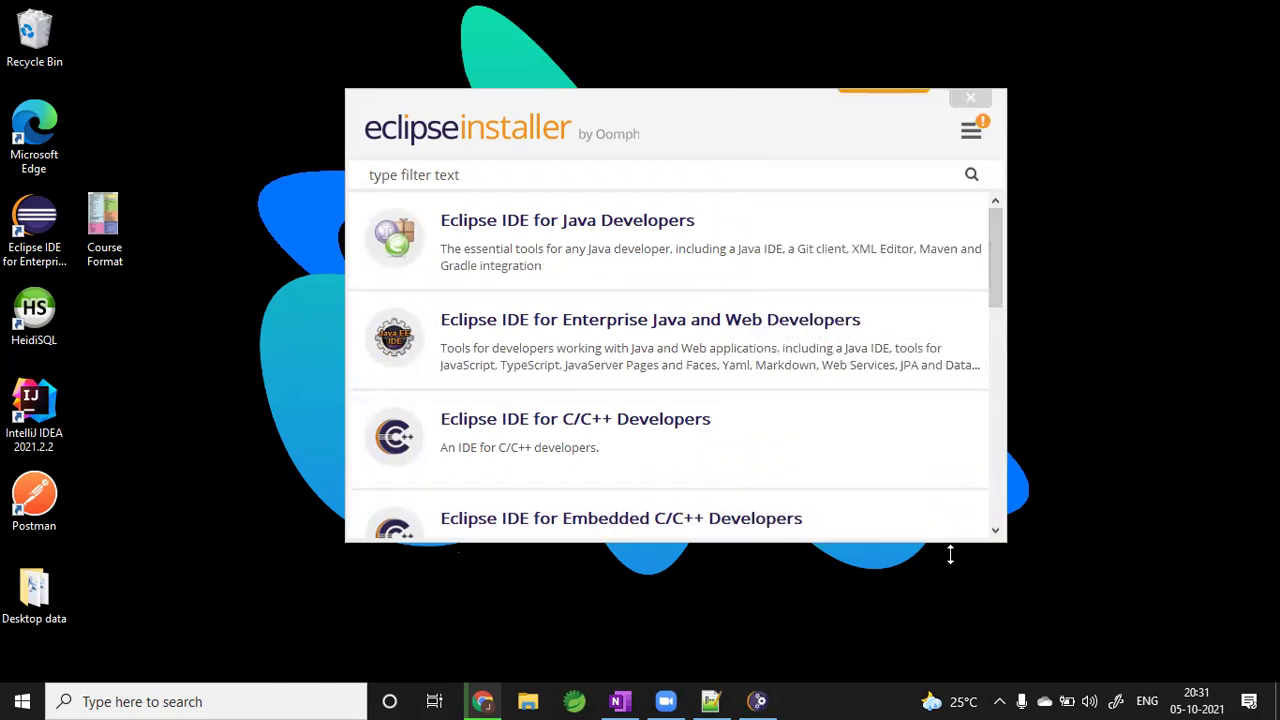
left_click_drag(950, 554, 946, 650)
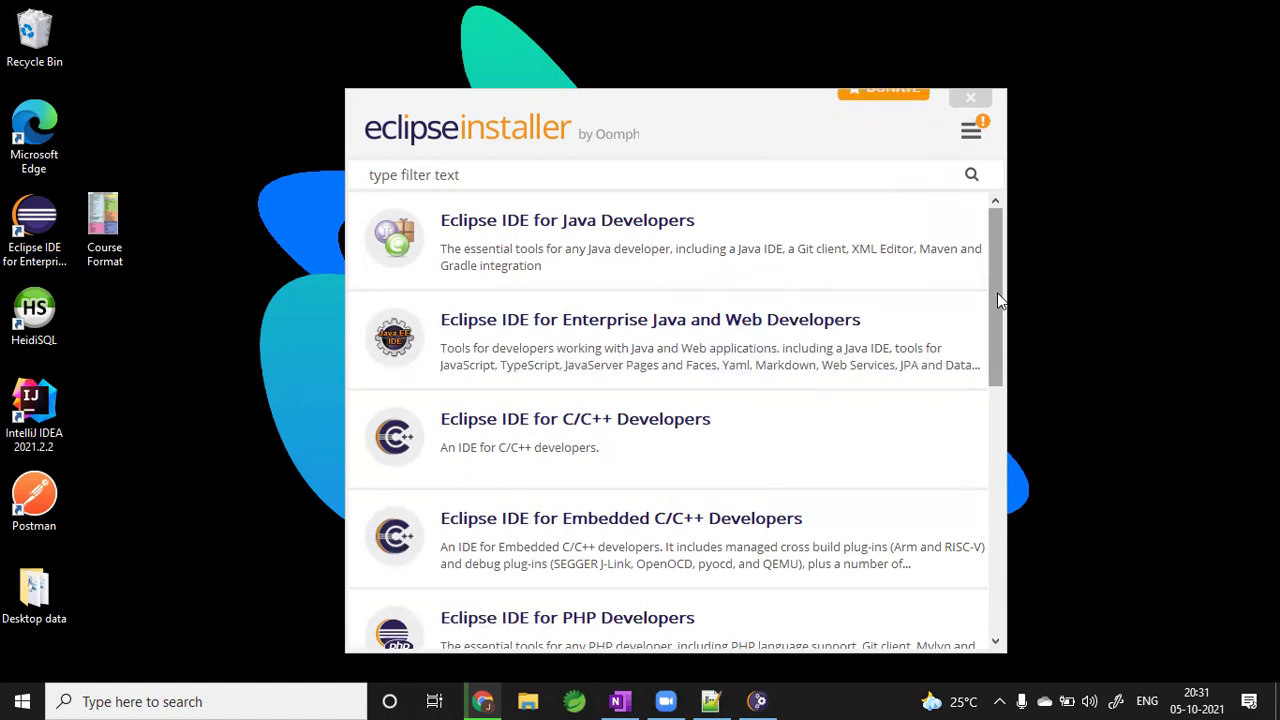
- Review the install settings of Eclipse IDE for Java Developers and for Enterprise Java and Web Developers, returning to the package list after each
left_click(637, 221)
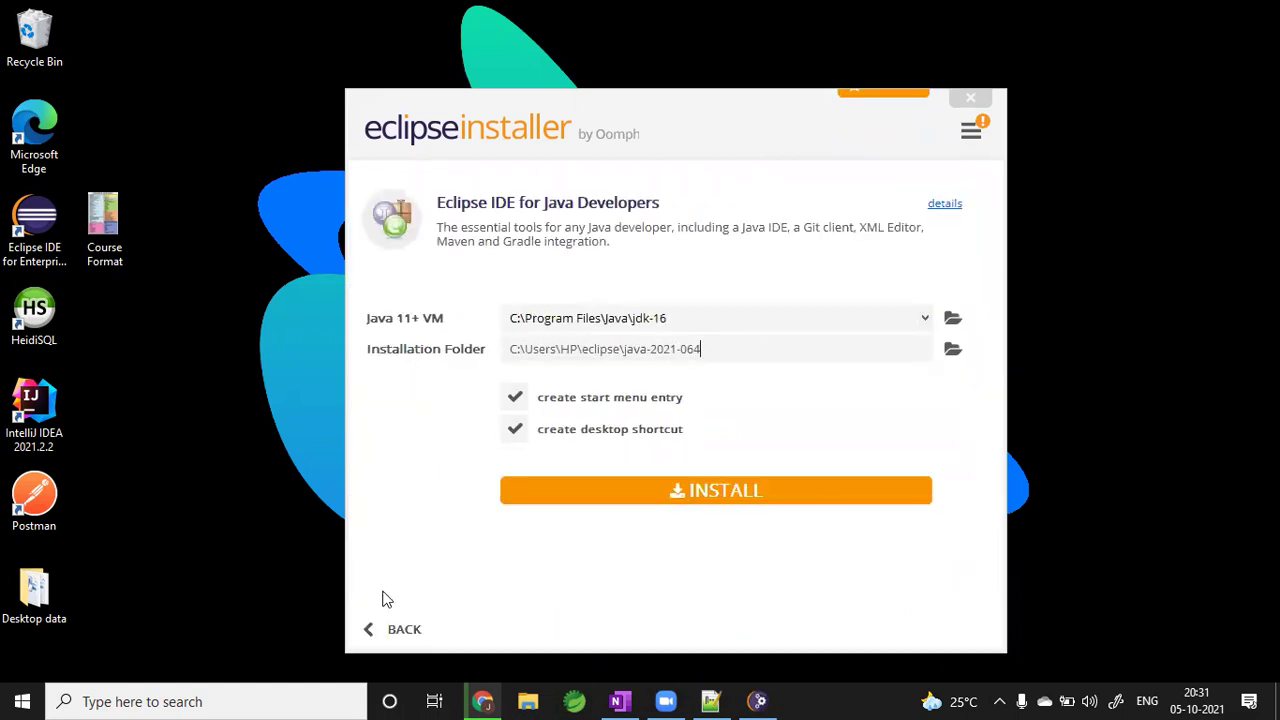
left_click(370, 629)
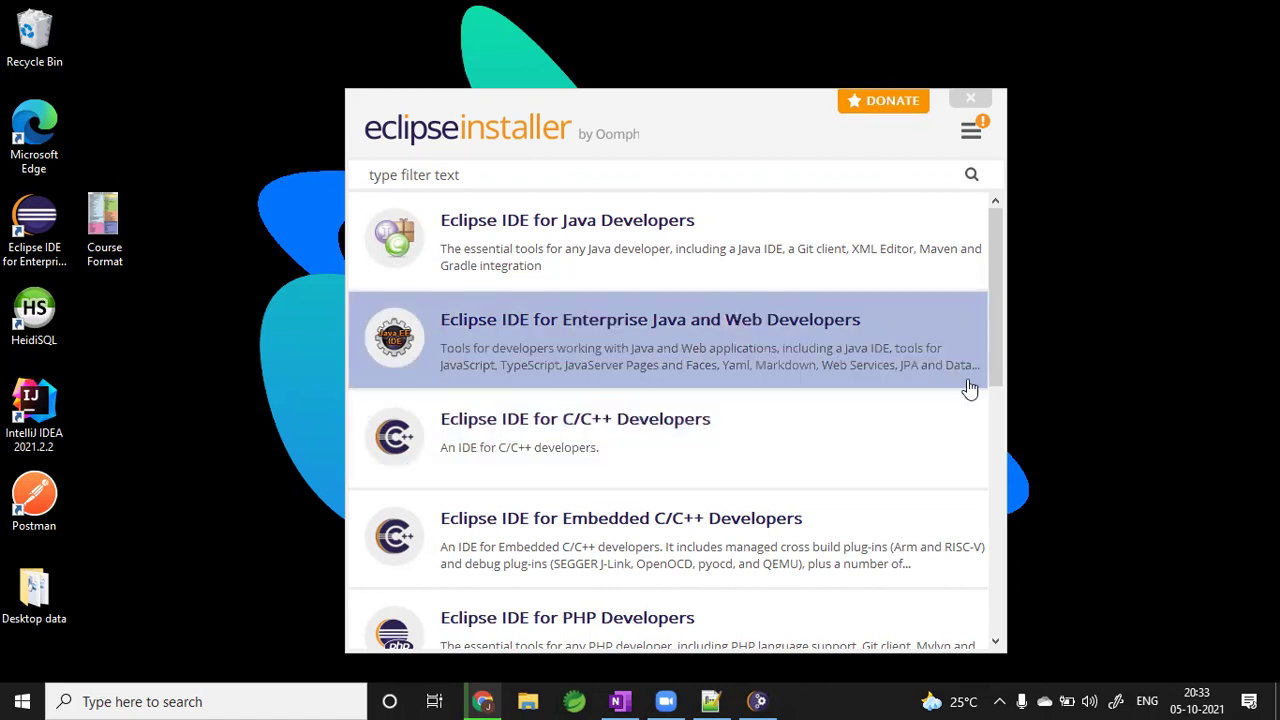
left_click_drag(997, 347, 988, 466)
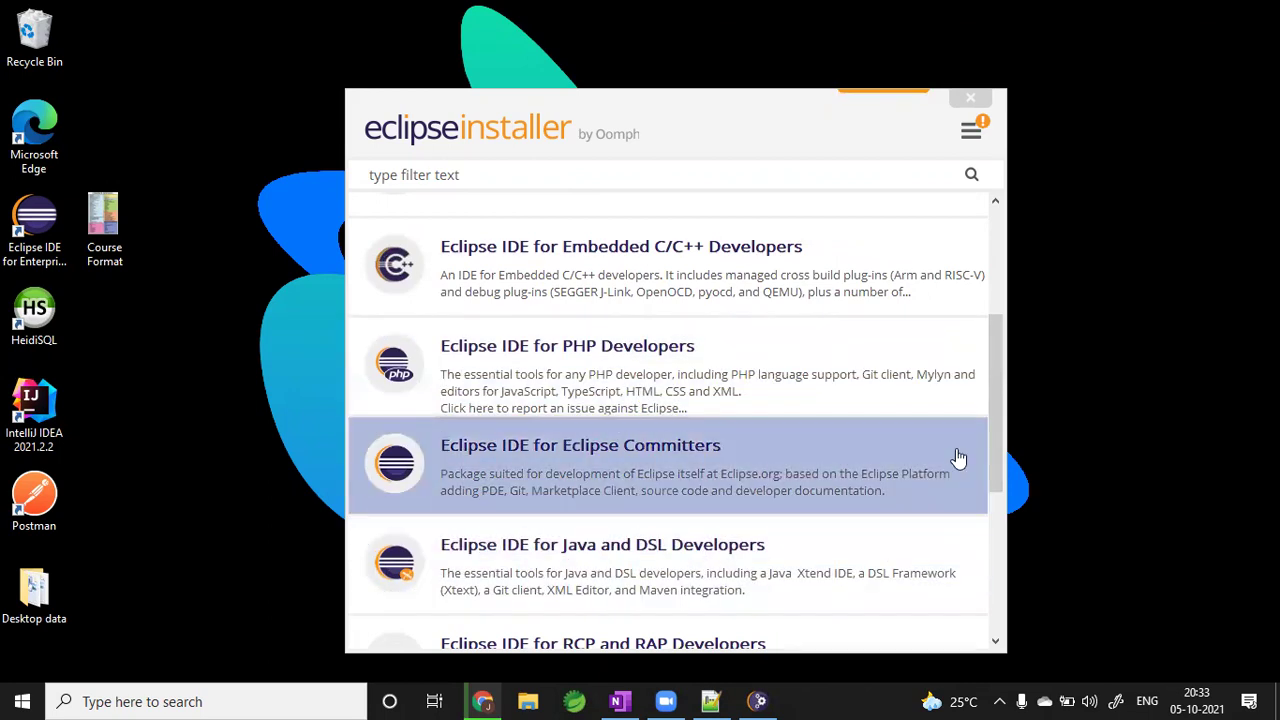
left_click_drag(993, 435, 984, 622)
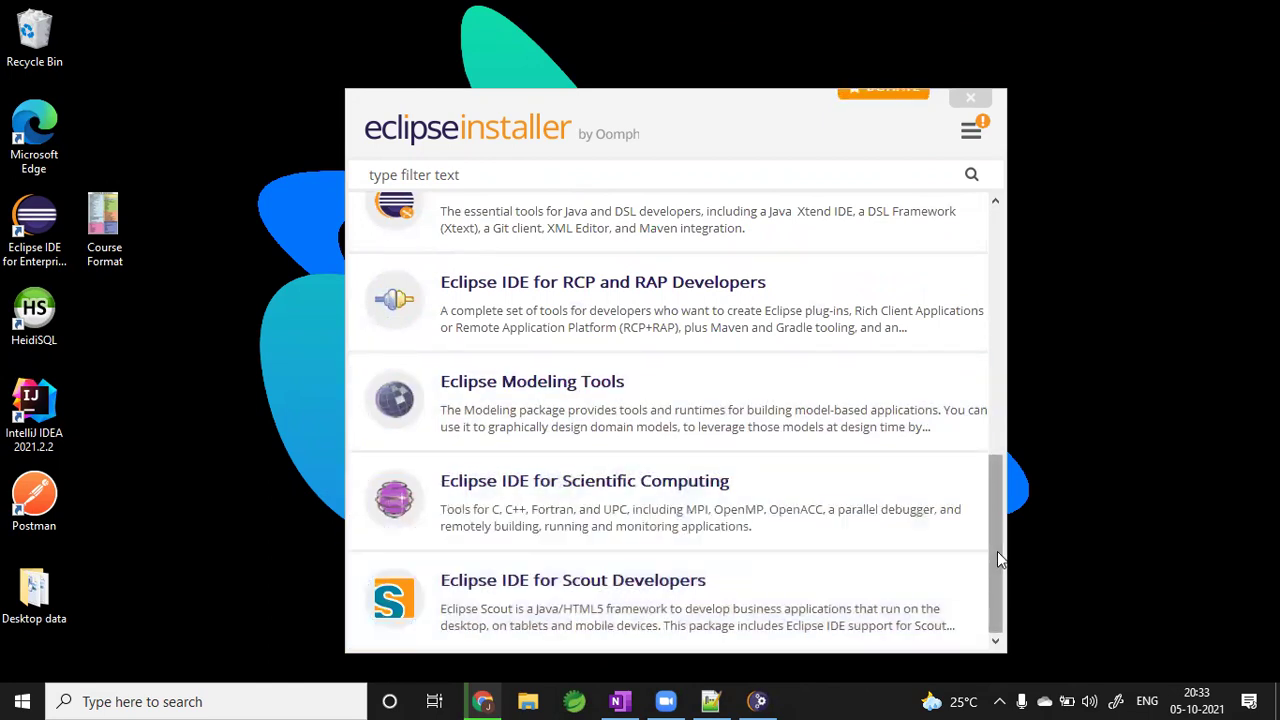
left_click_drag(997, 551, 981, 236)
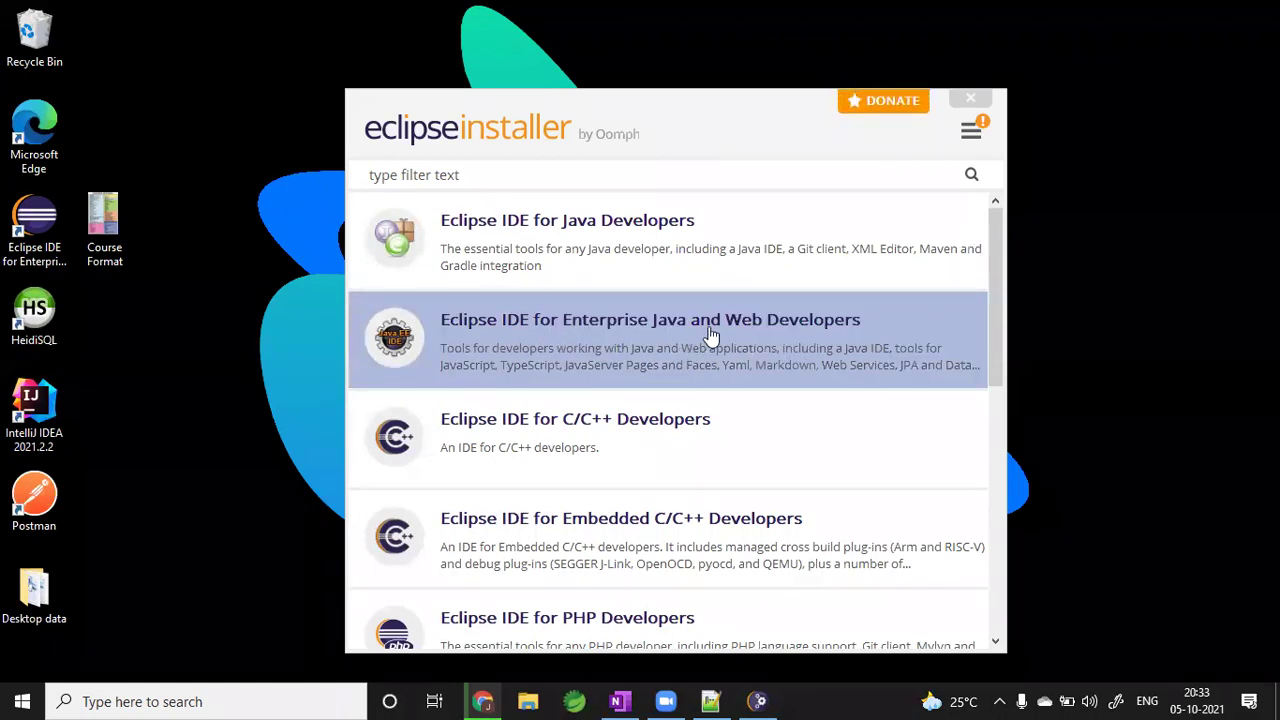
left_click(789, 341)
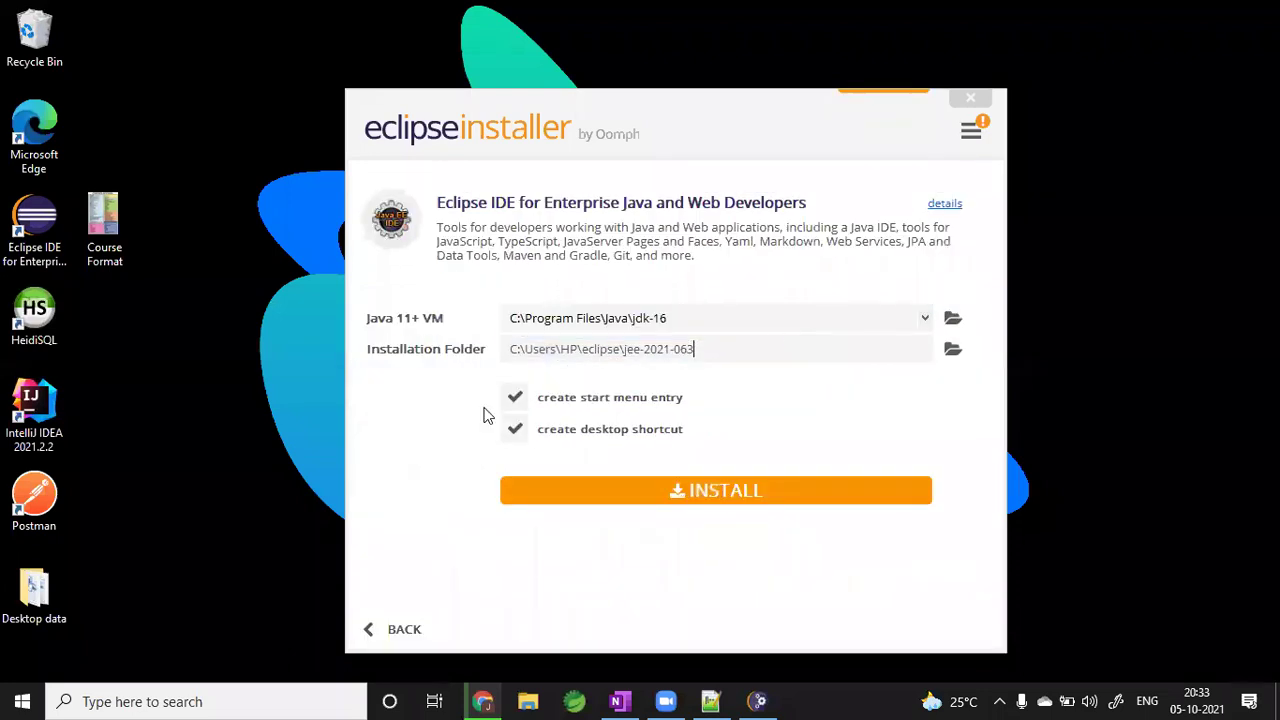
left_click(370, 632)
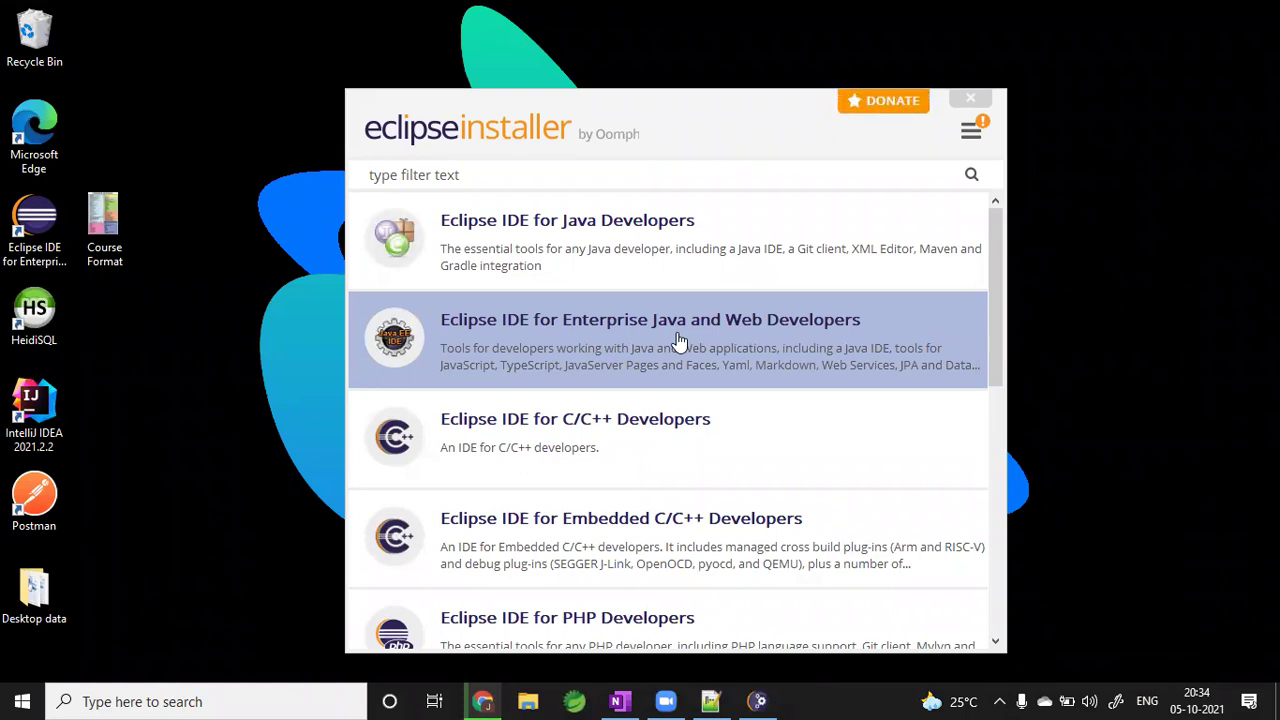
- Install Eclipse IDE for Enterprise Java and Web Developers, keeping jdk-16 as the Java VM and C:\Users\HP\eclipse\jee-2021-063 as the installation folder
left_click(679, 342)
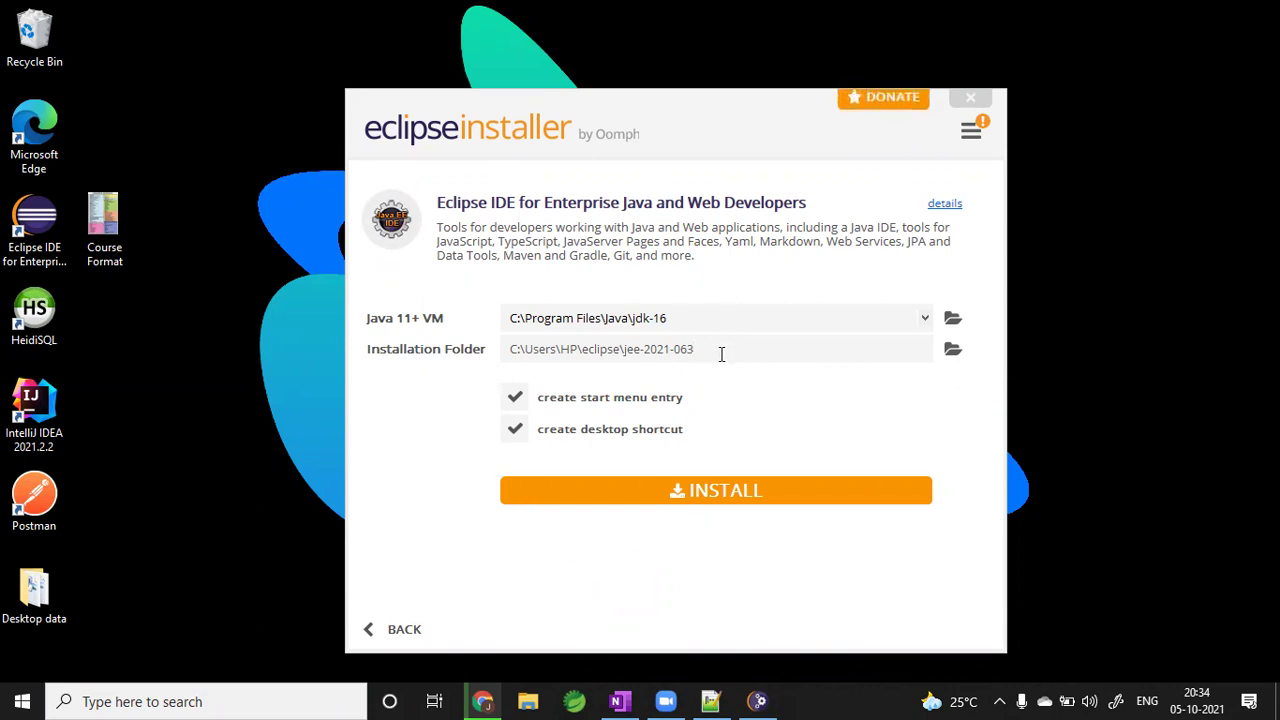
left_click_drag(715, 351, 504, 351)
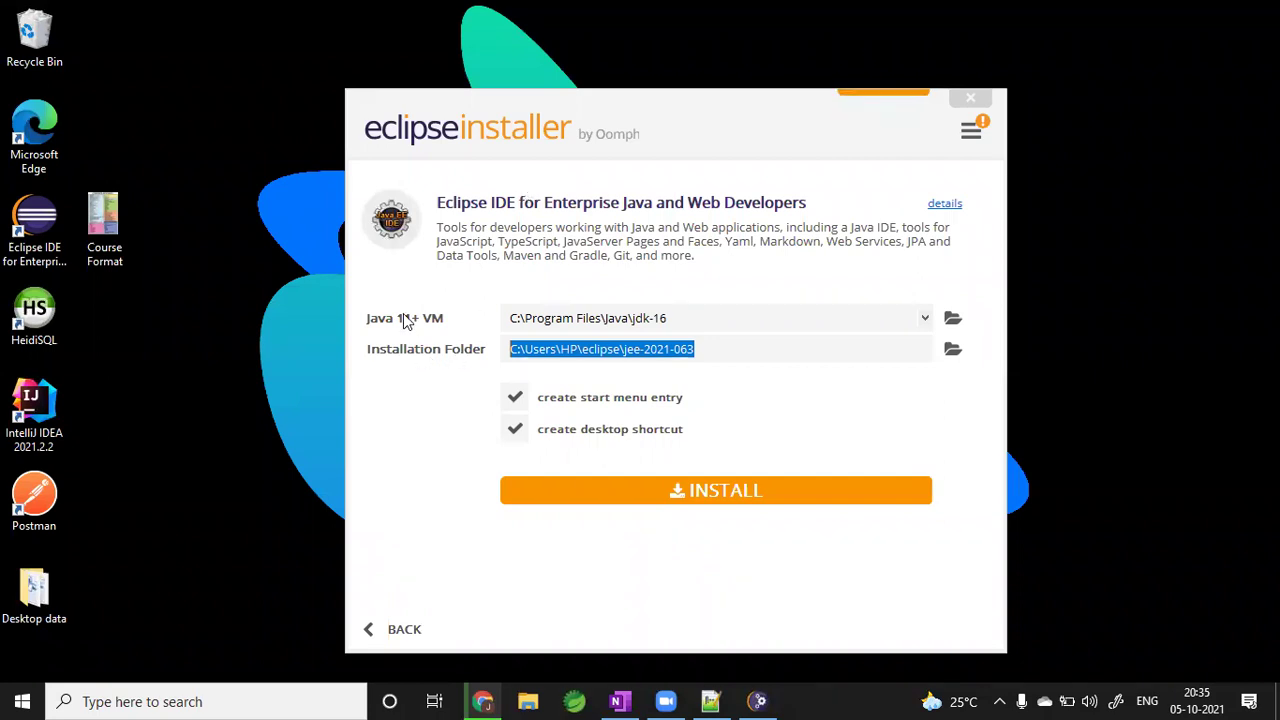
left_click(722, 346)
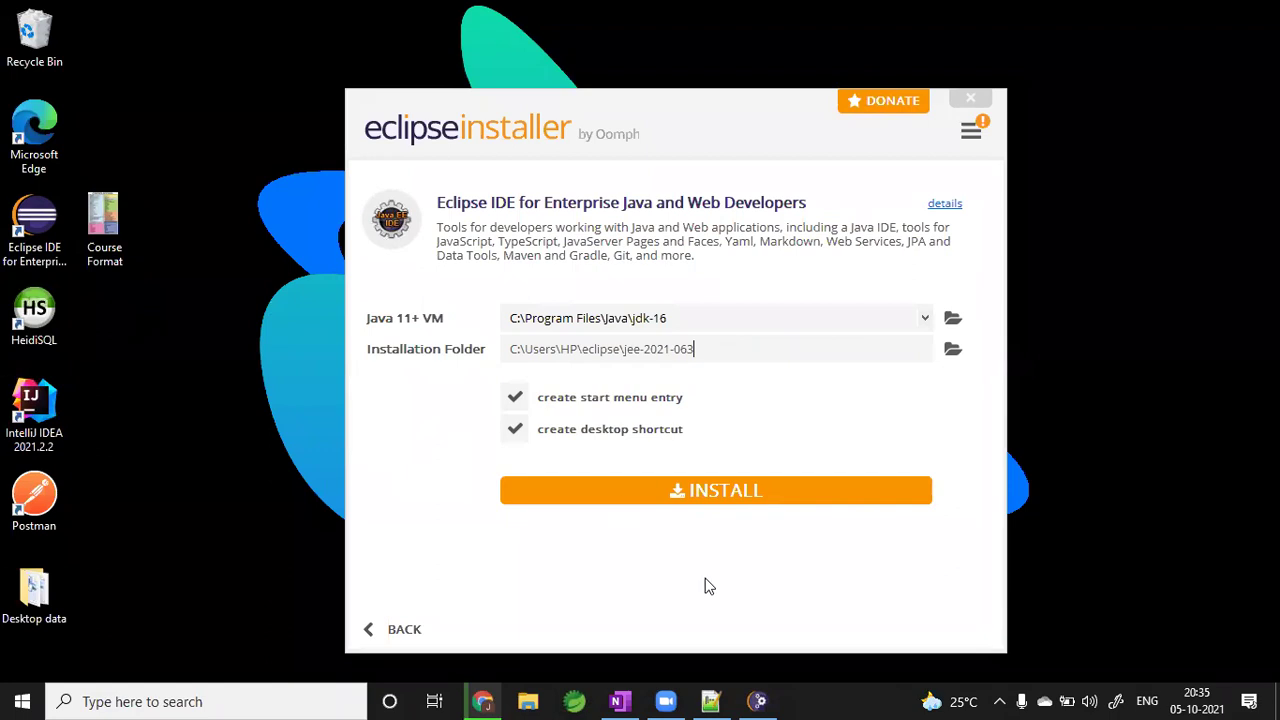
left_click(707, 497)
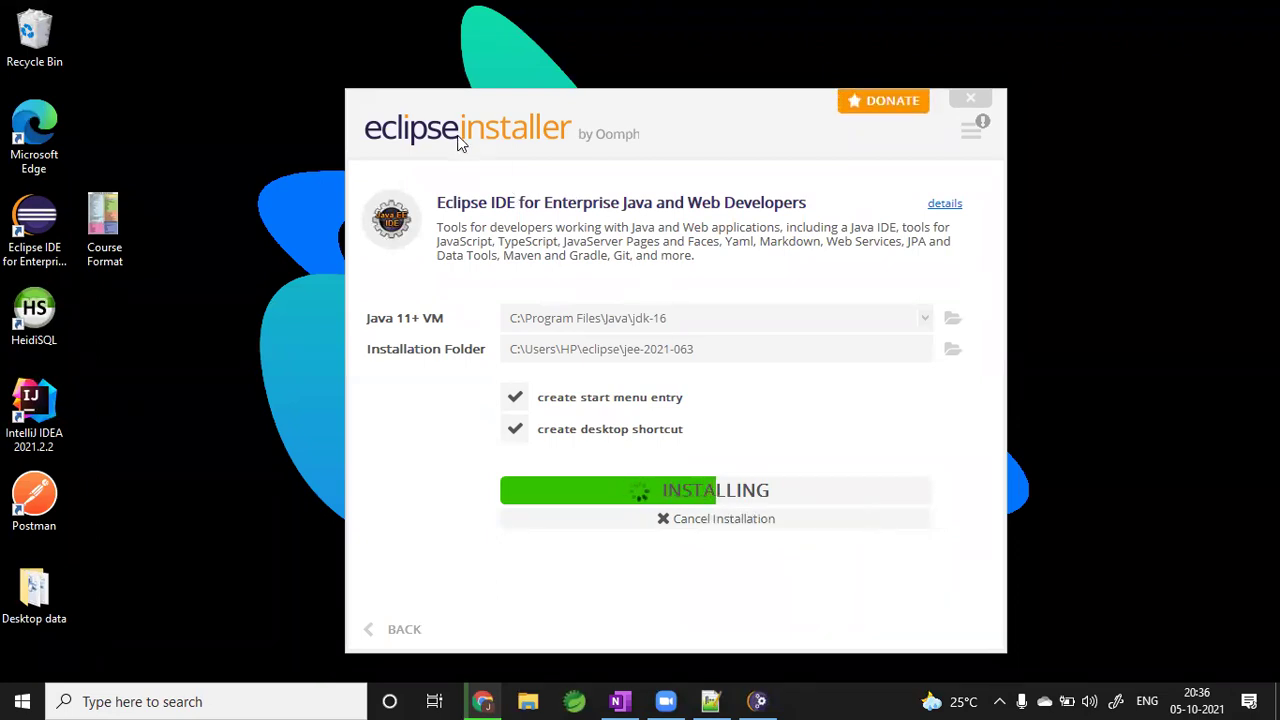
- Open the web details of the package being installed, read its description and return to the Eclipse Installer
triple_click(583, 207)
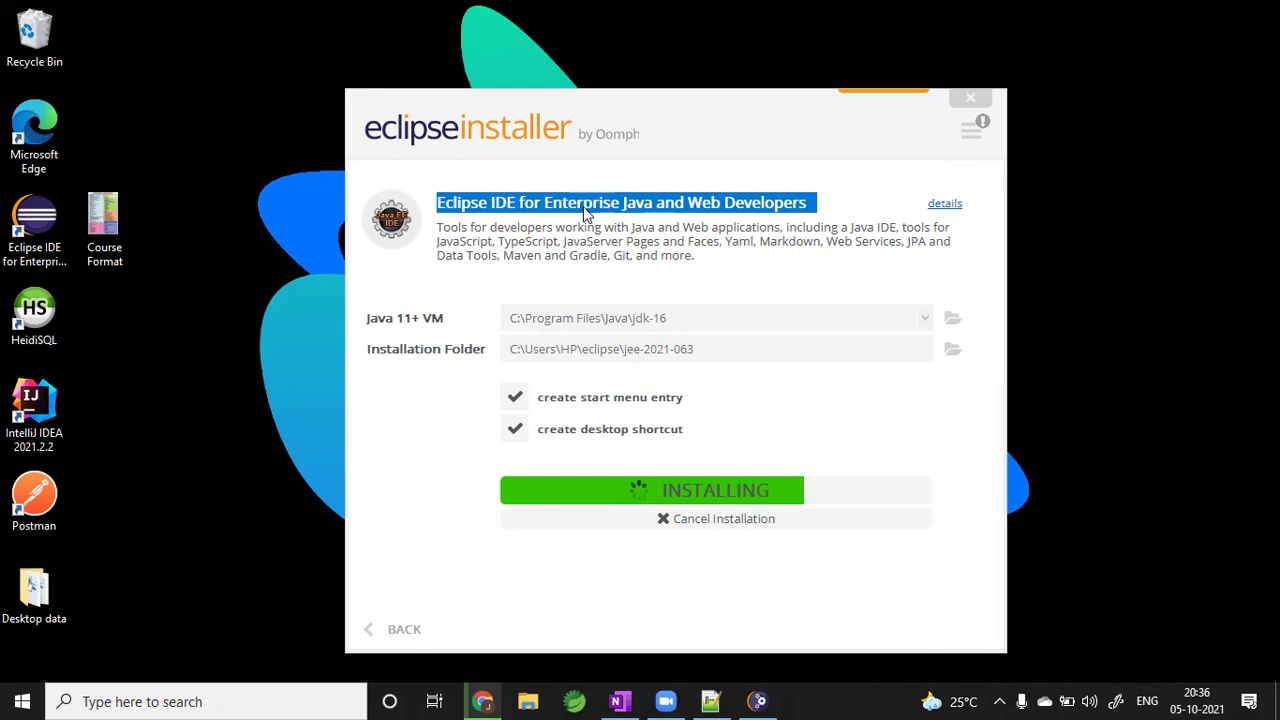
left_click(640, 226)
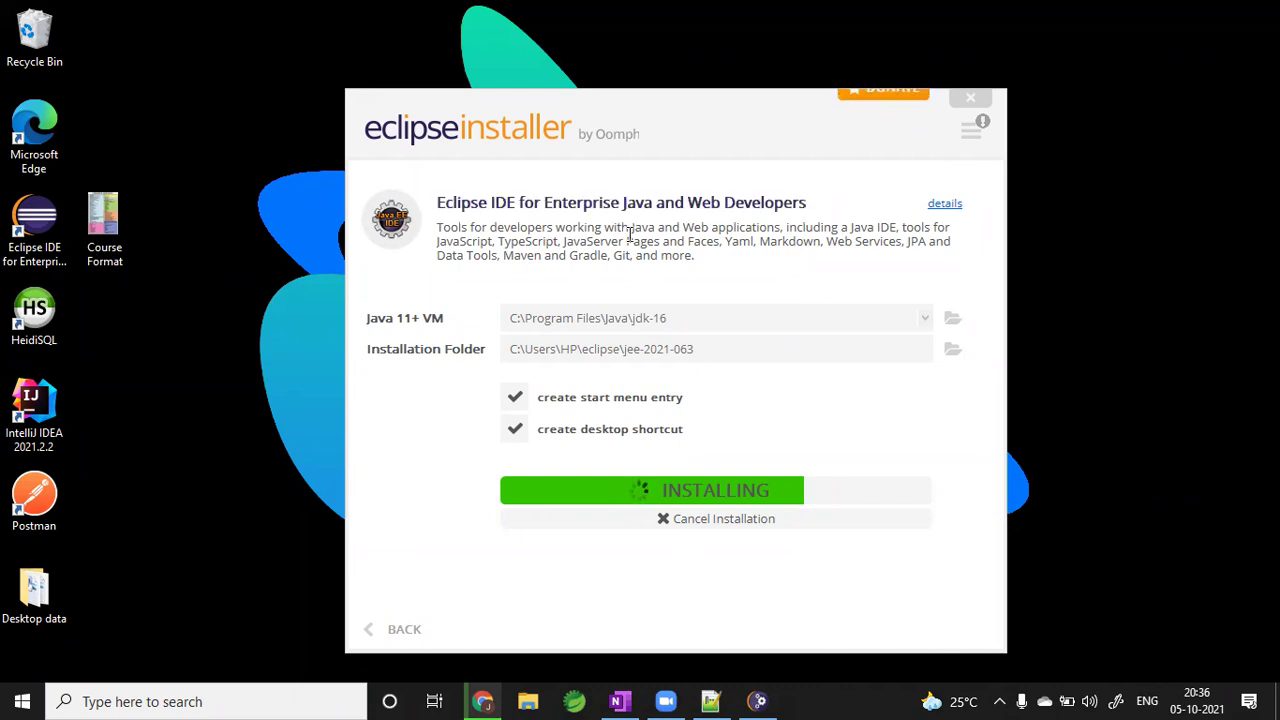
left_click(940, 205)
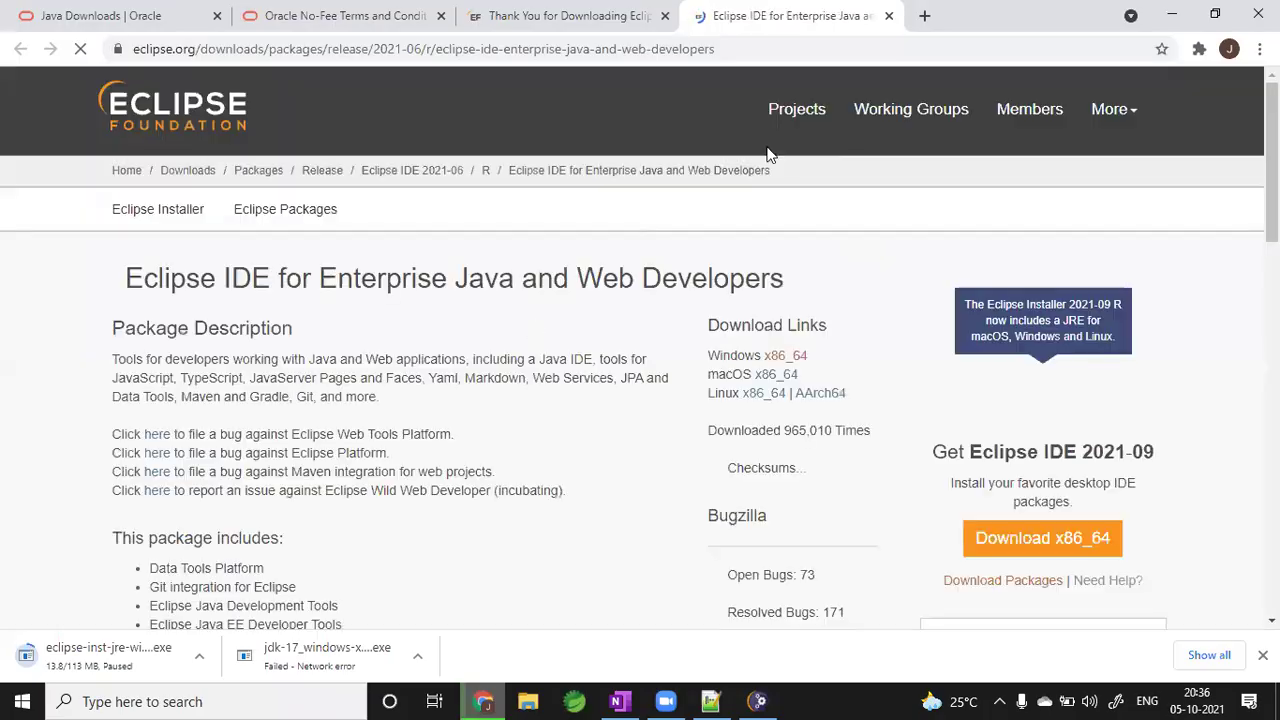
left_click_drag(232, 278, 447, 273)
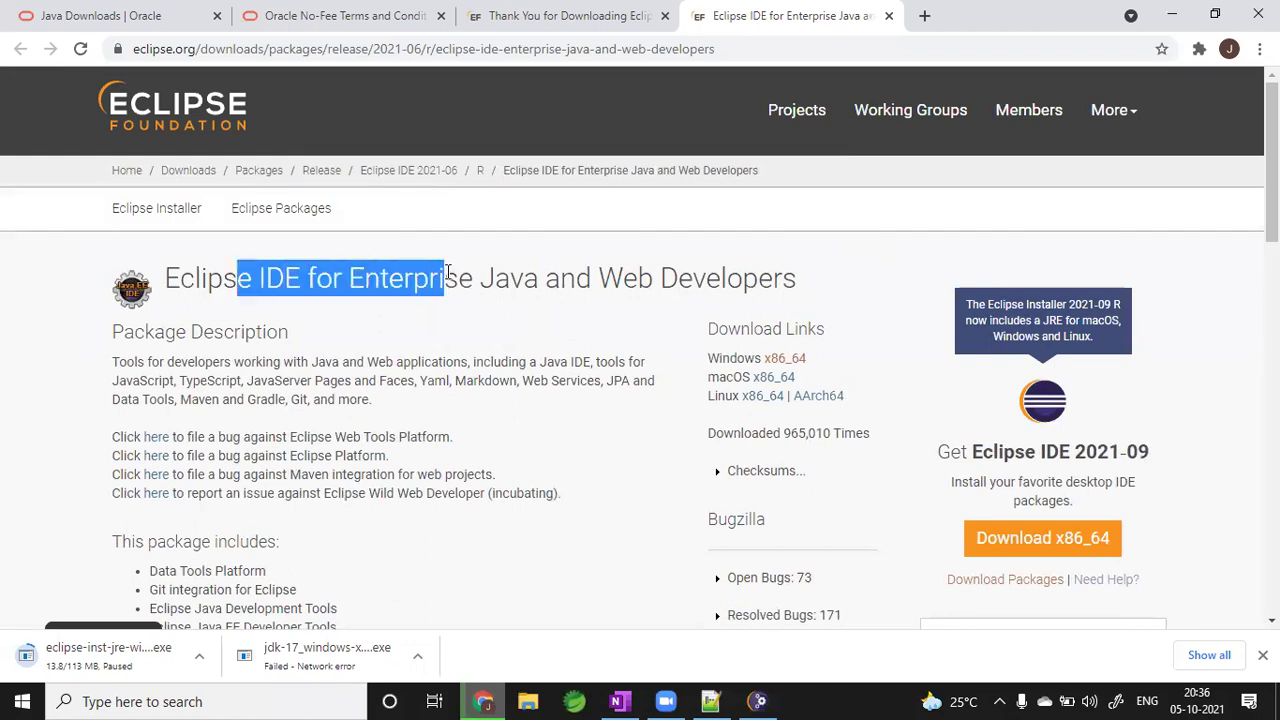
left_click(540, 273)
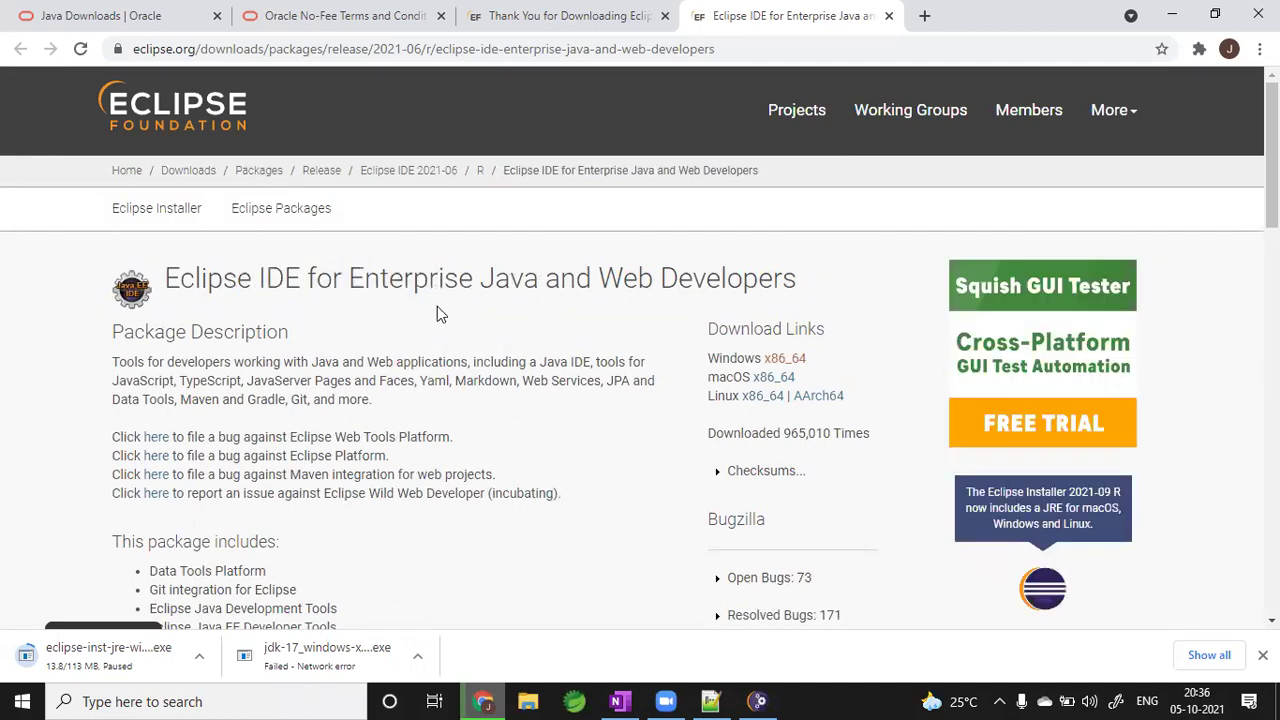
key("alt+Tab")
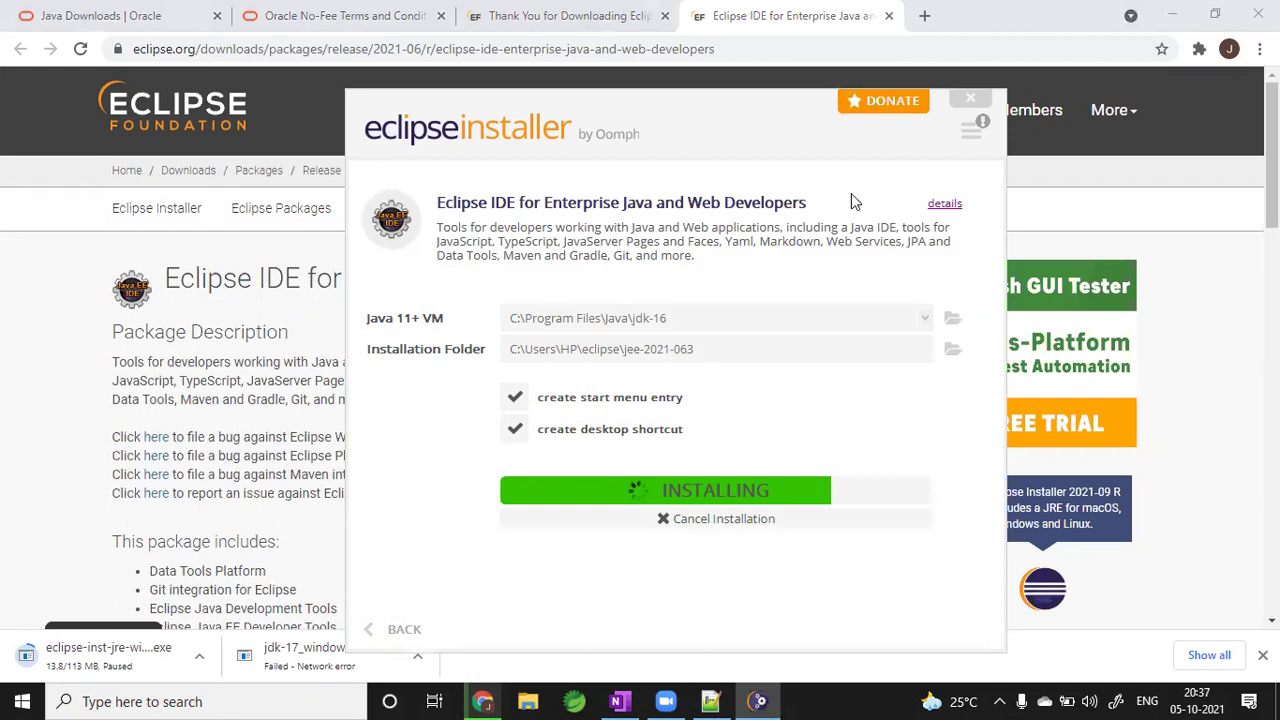
left_click(742, 10)
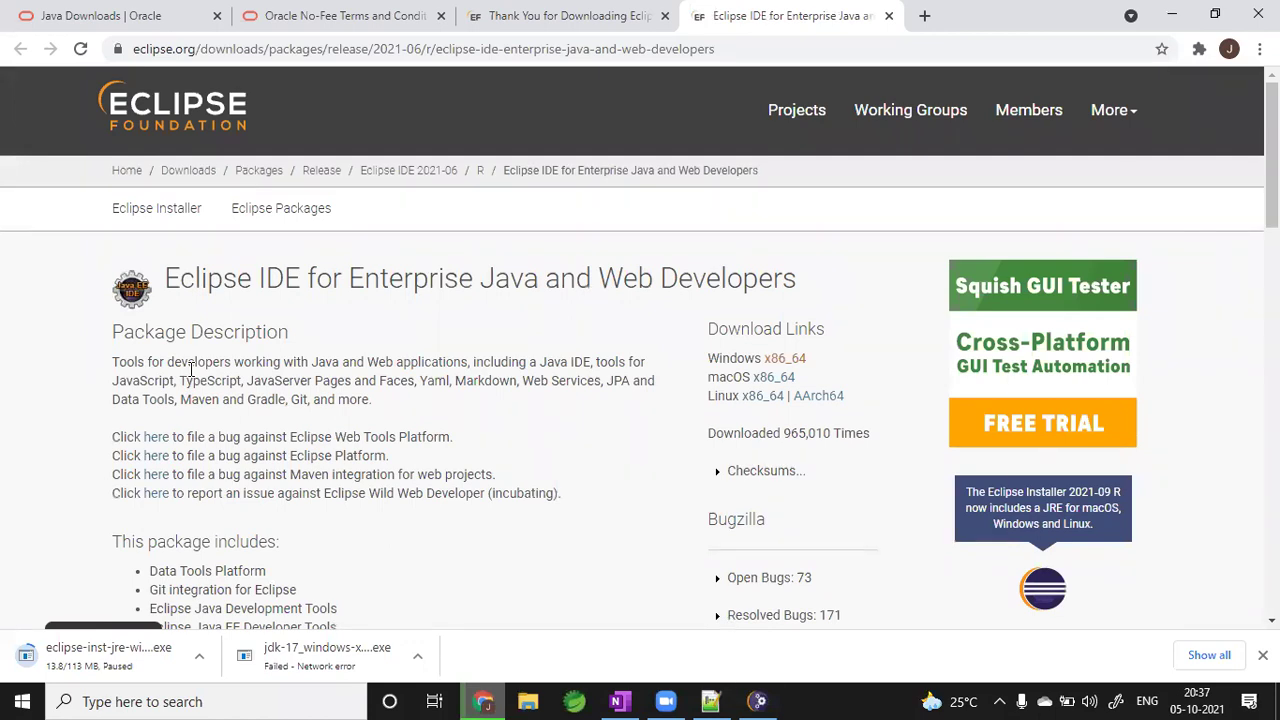
left_click(757, 701)
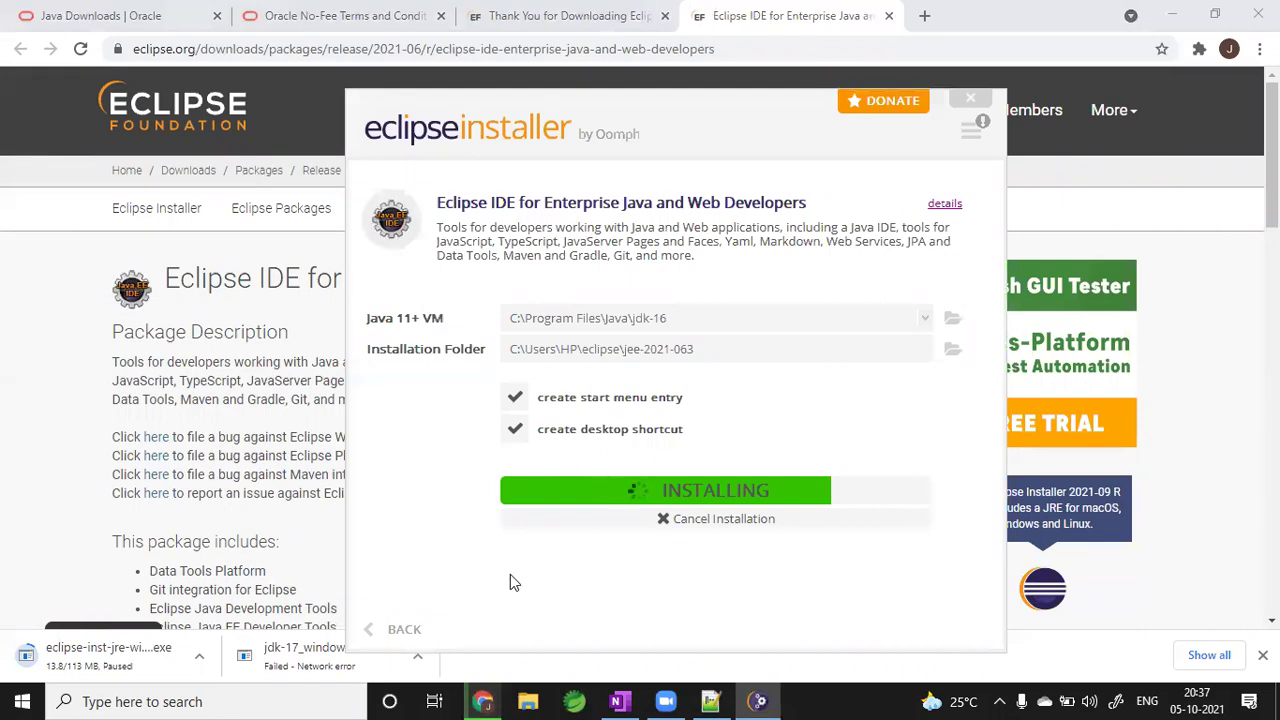
left_click(999, 701)
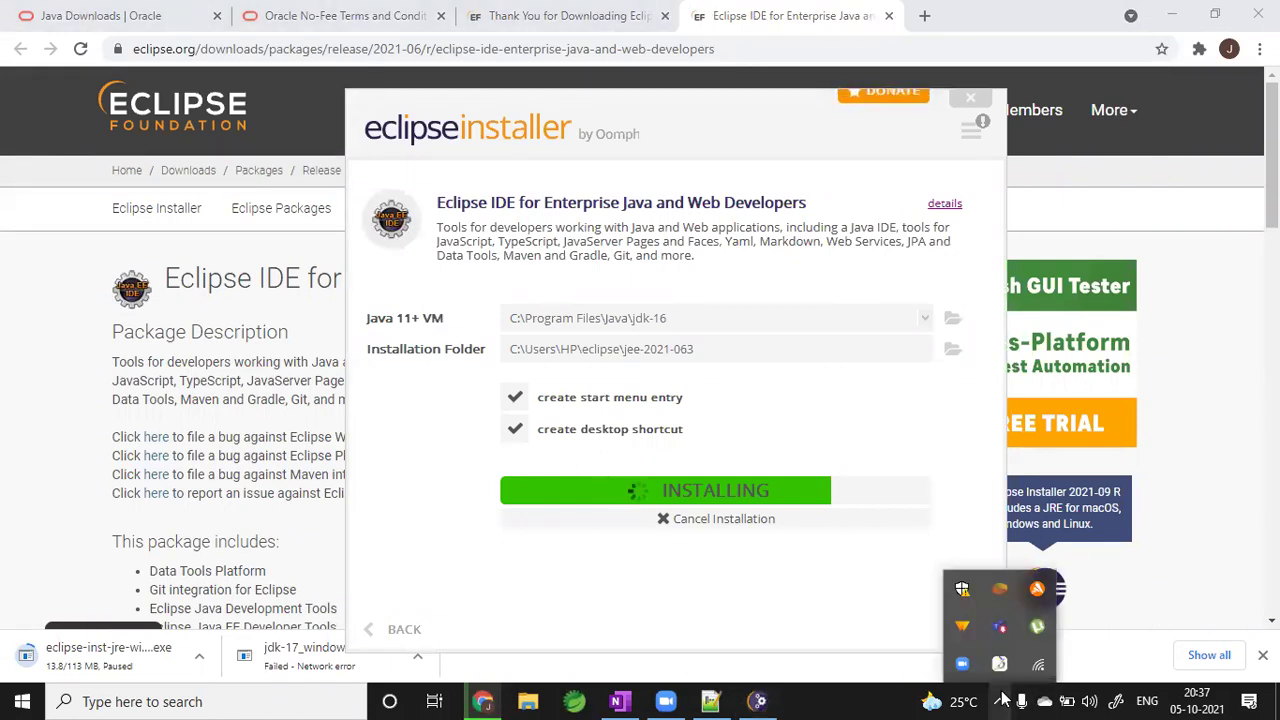
left_click(594, 627)
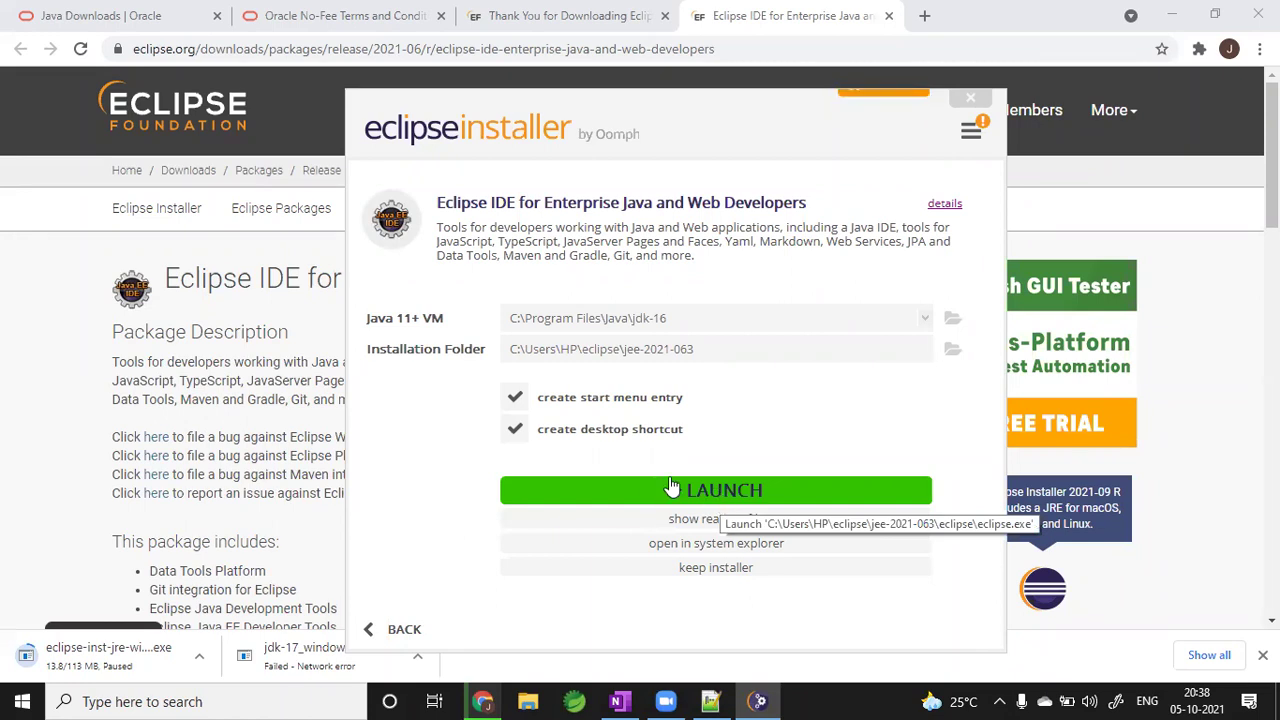
- Launch the newly installed Eclipse IDE
left_click(702, 496)
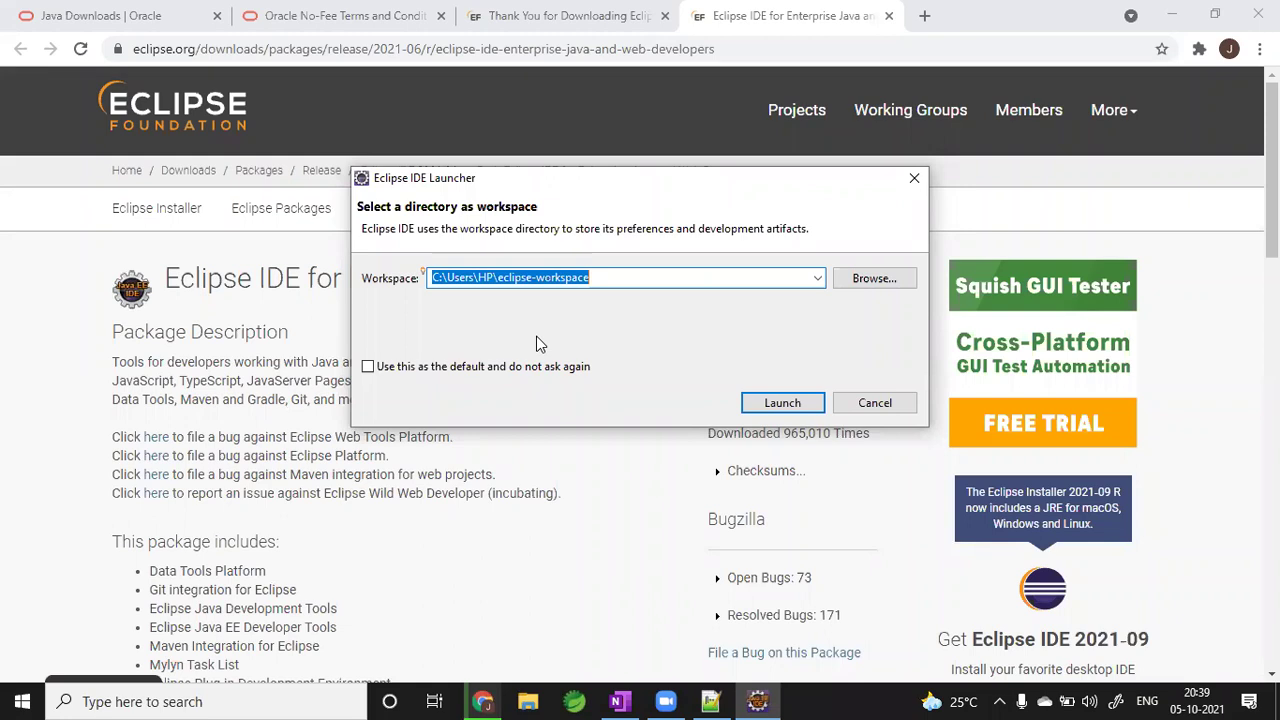
left_click(620, 281)
left_click_drag(618, 279, 449, 272)
key("BackSpace")
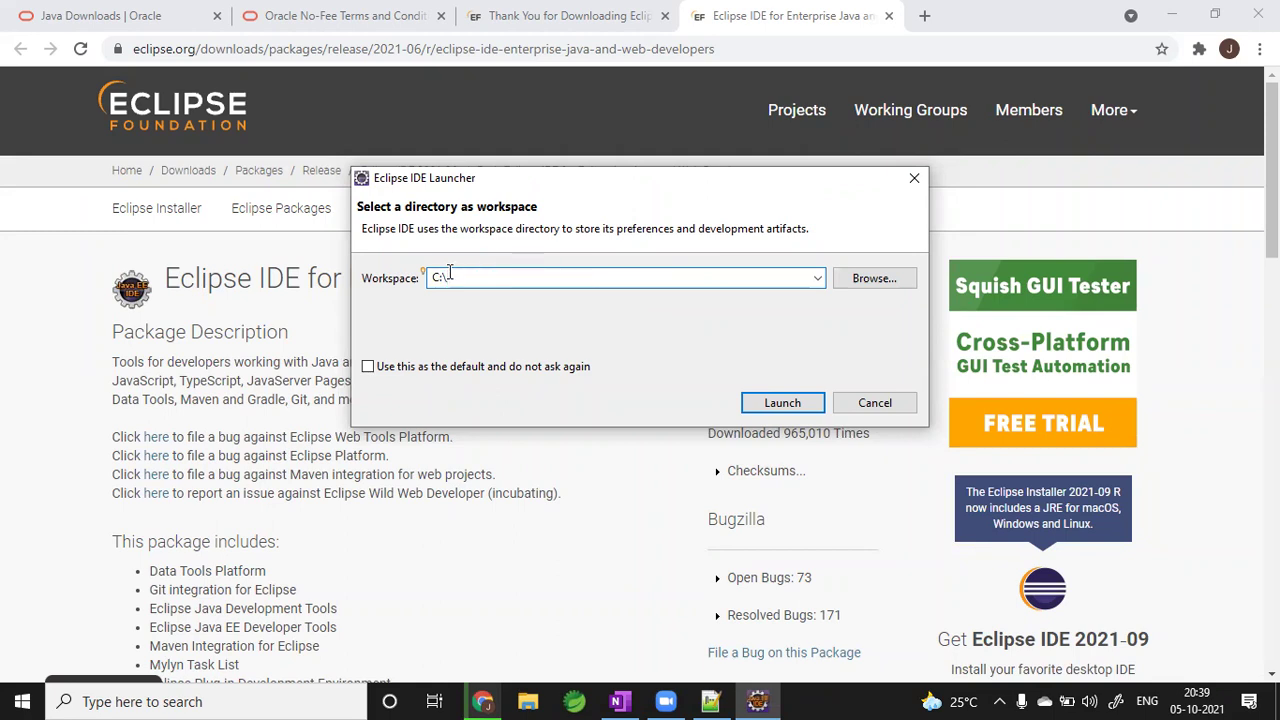
type("Java traningn")
key("BackSpace")
key("BackSpace")
key("BackSpace")
key("BackSpace")
key("BackSpace")
key("BackSpace")
key("BackSpace")
key("BackSpace")
key("BackSpace")
key("BackSpace")
key("BackSpace")
key("BackSpace")
- Browse to Local Disk (C:), create a folder named "JAva training batch 2" there and select it as the workspace directory
left_click(873, 279)
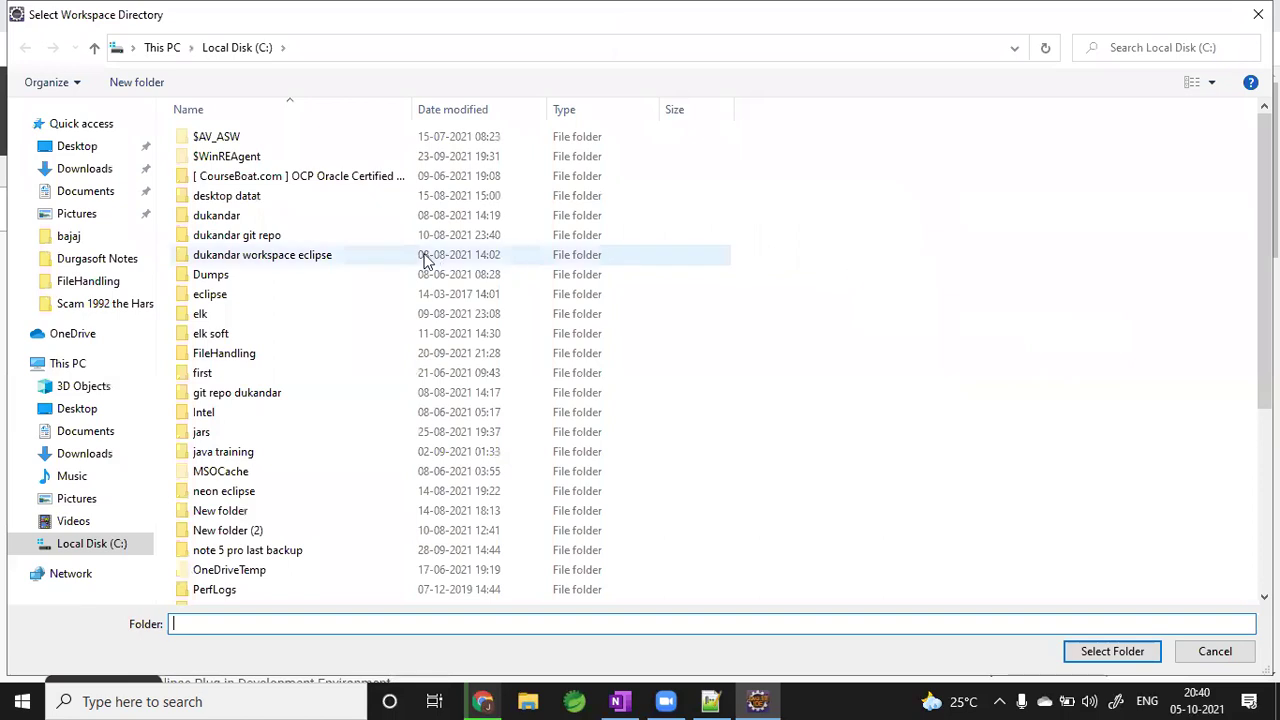
left_click(84, 550)
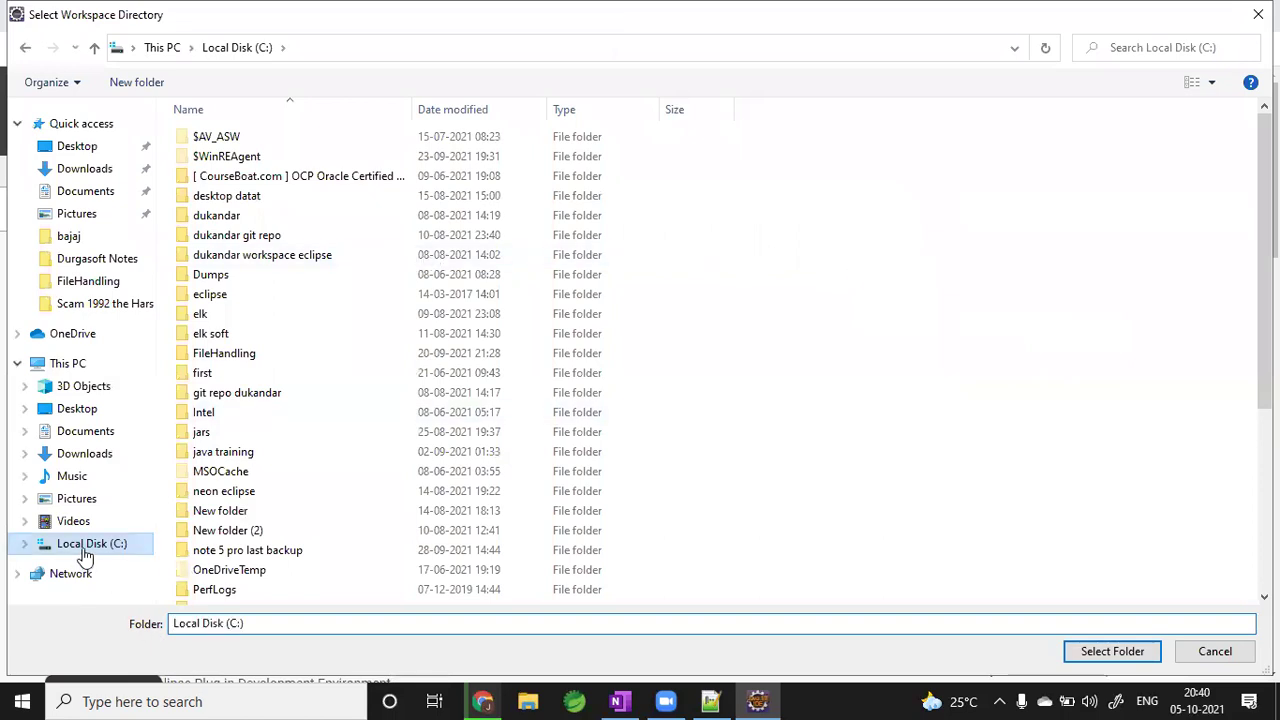
right_click(892, 416)
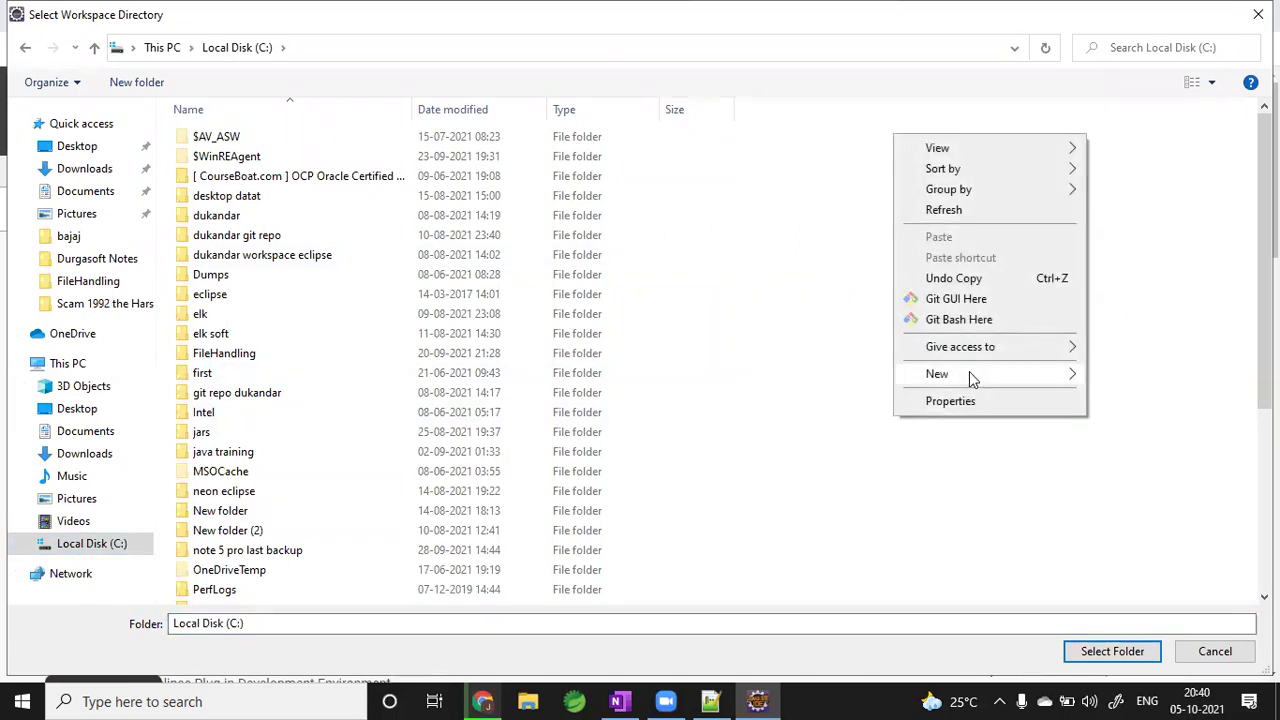
mouse_move(969, 373)
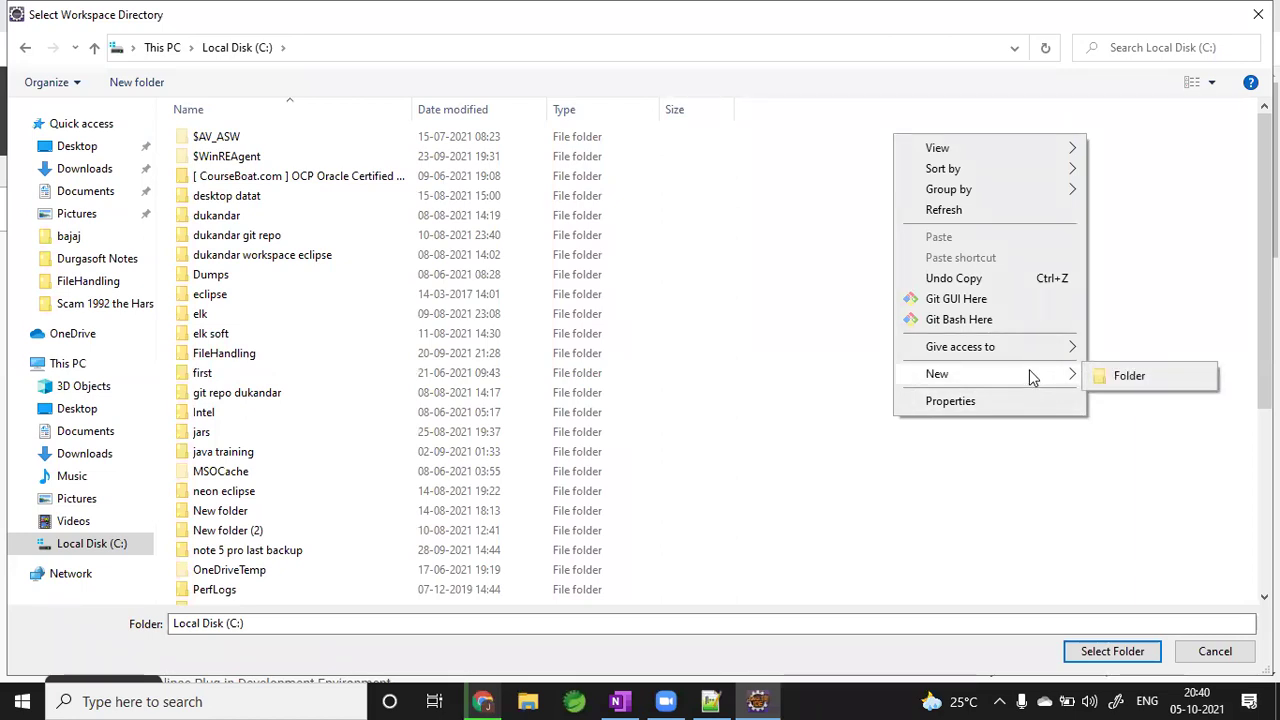
left_click(1135, 377)
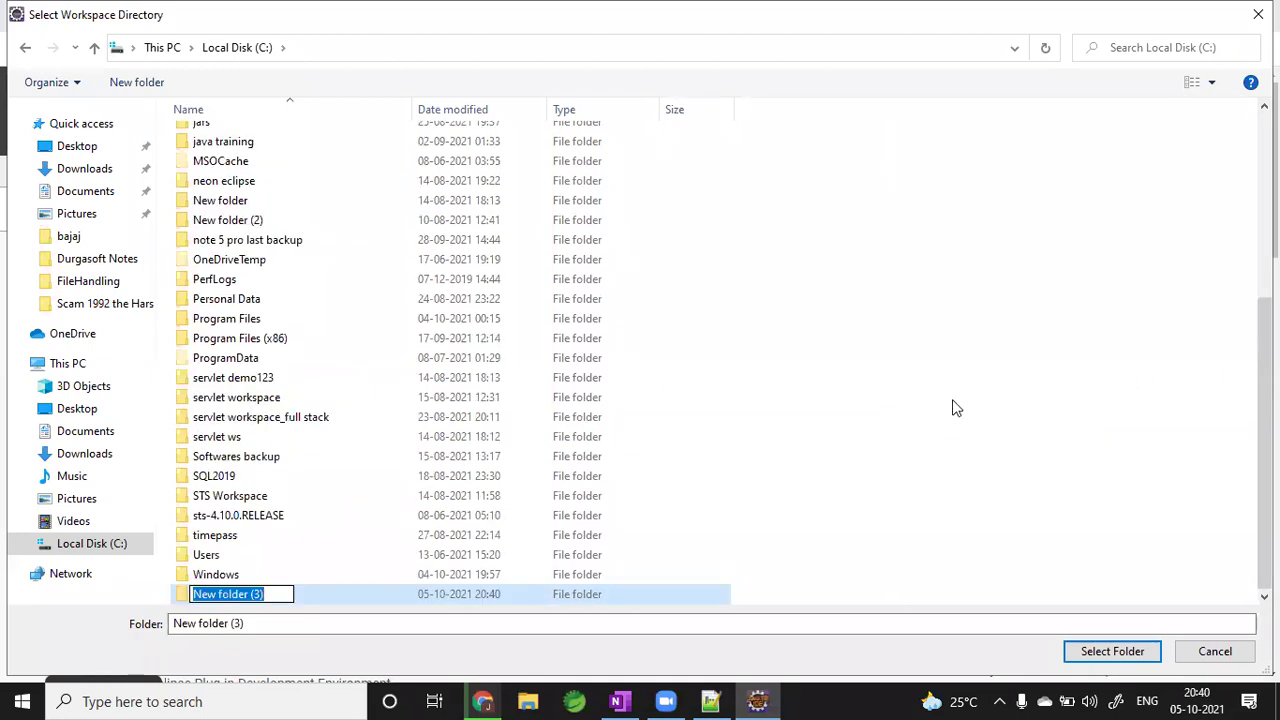
type("JAva ")
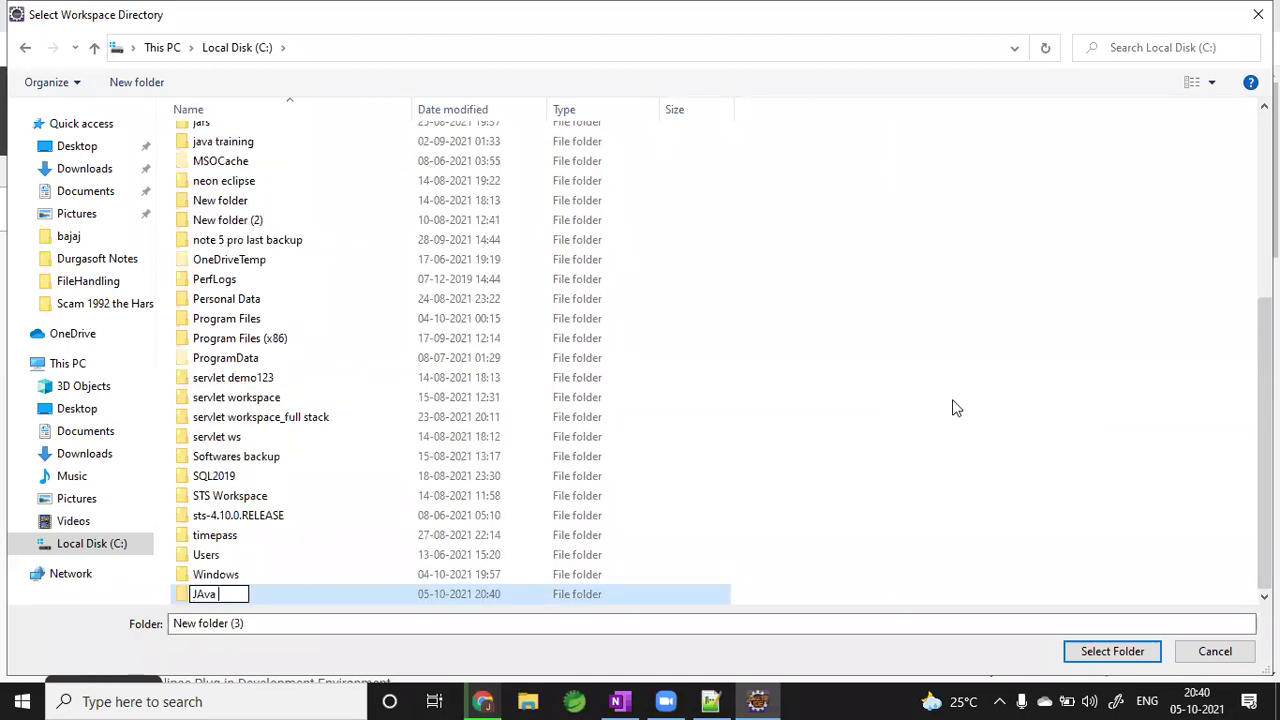
type("training ")
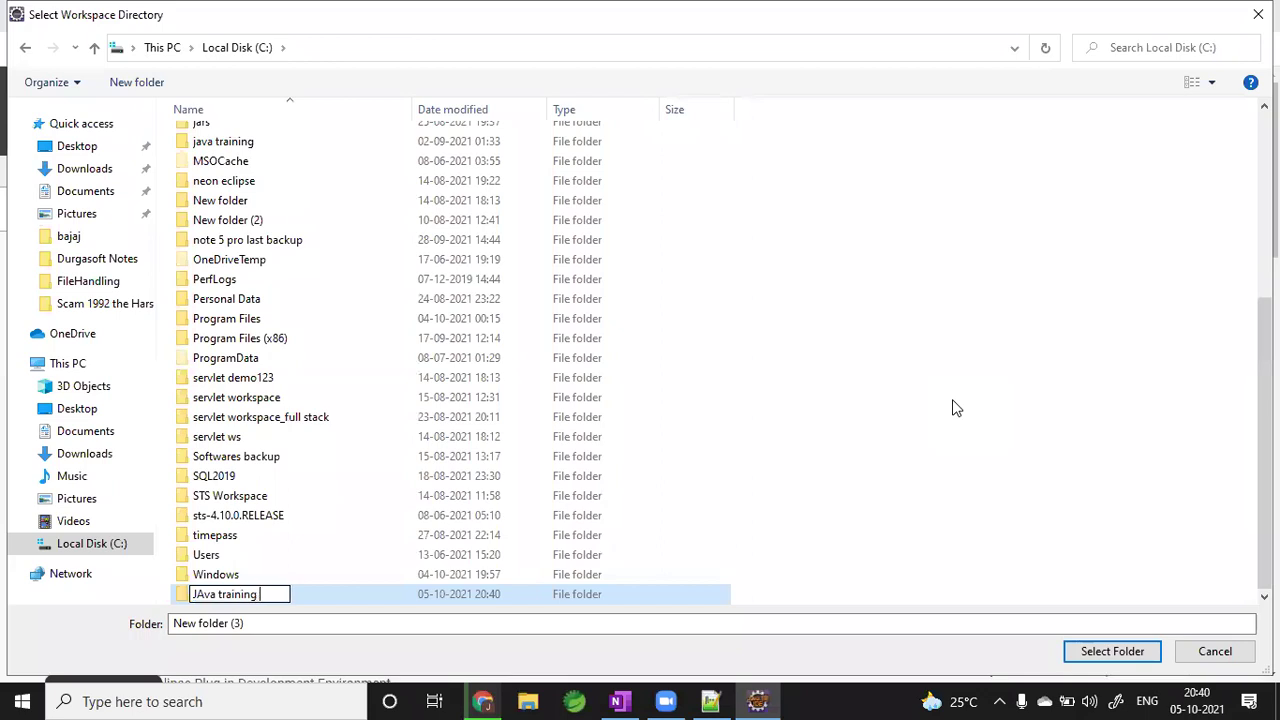
type("batch 2")
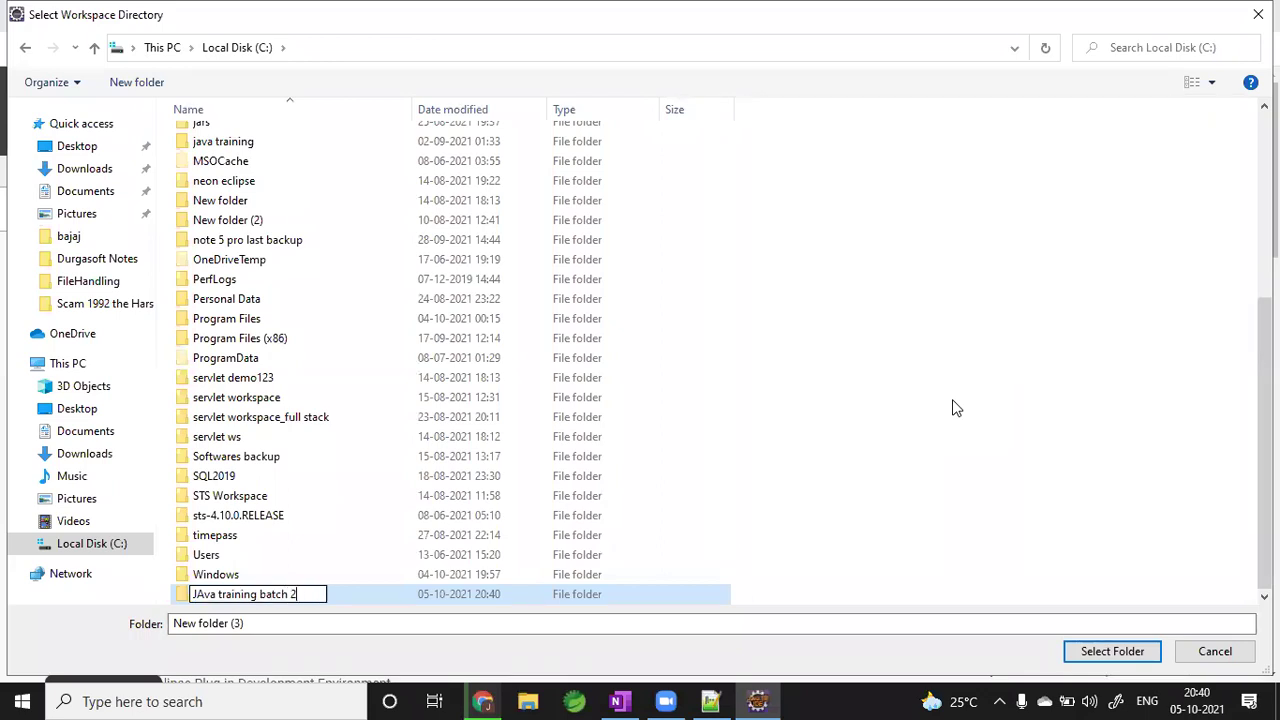
key("Return")
key("Return")
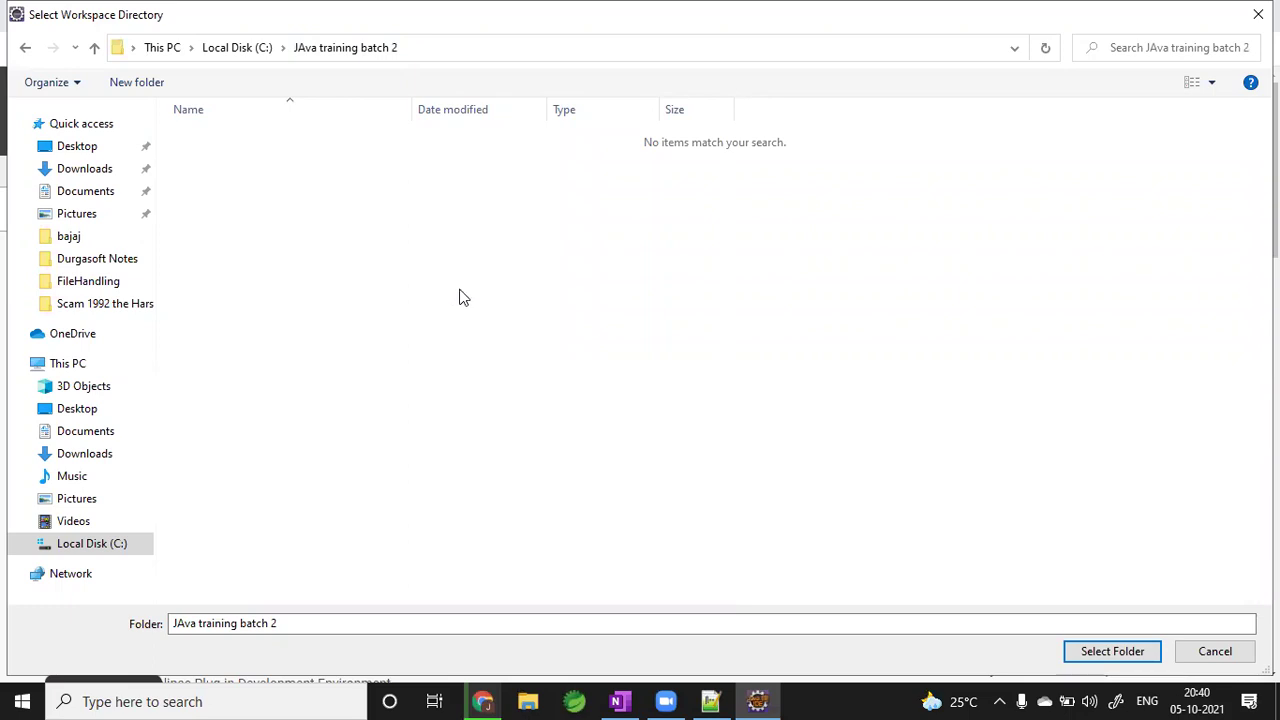
left_click(1100, 652)
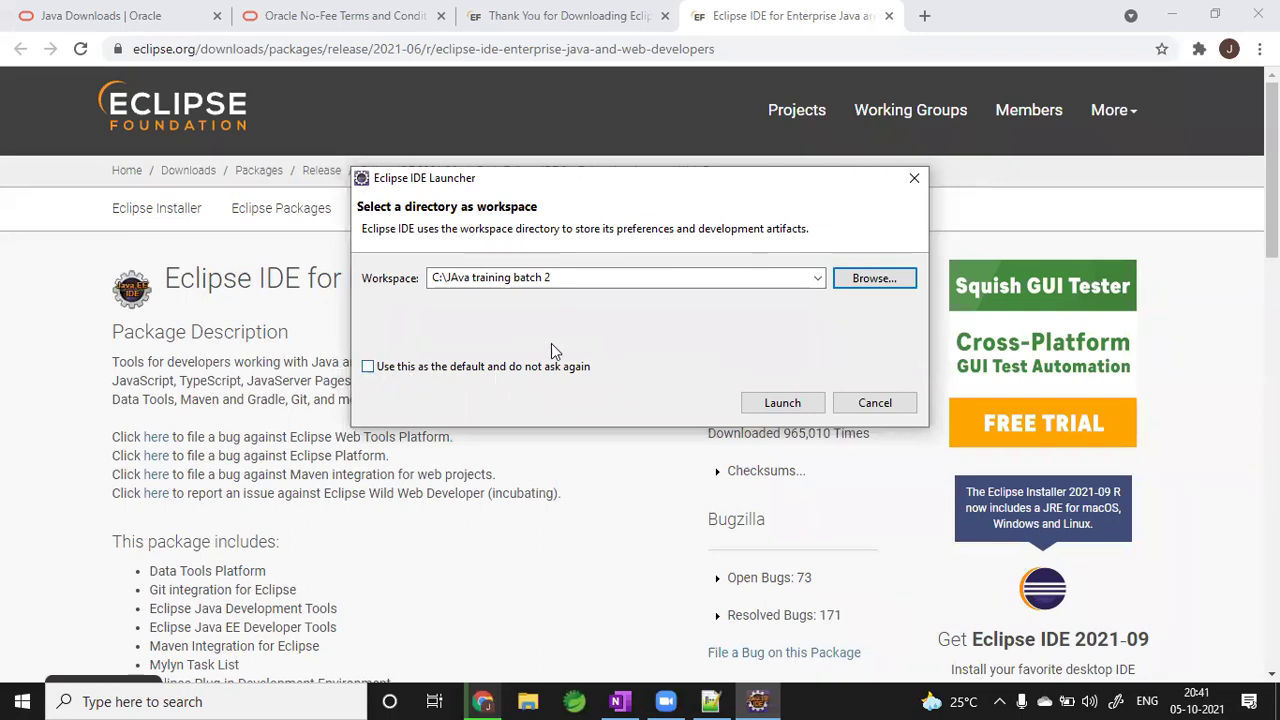
- Launch Eclipse with the selected workspace, maximize its window and close the Welcome page
left_click(782, 402)
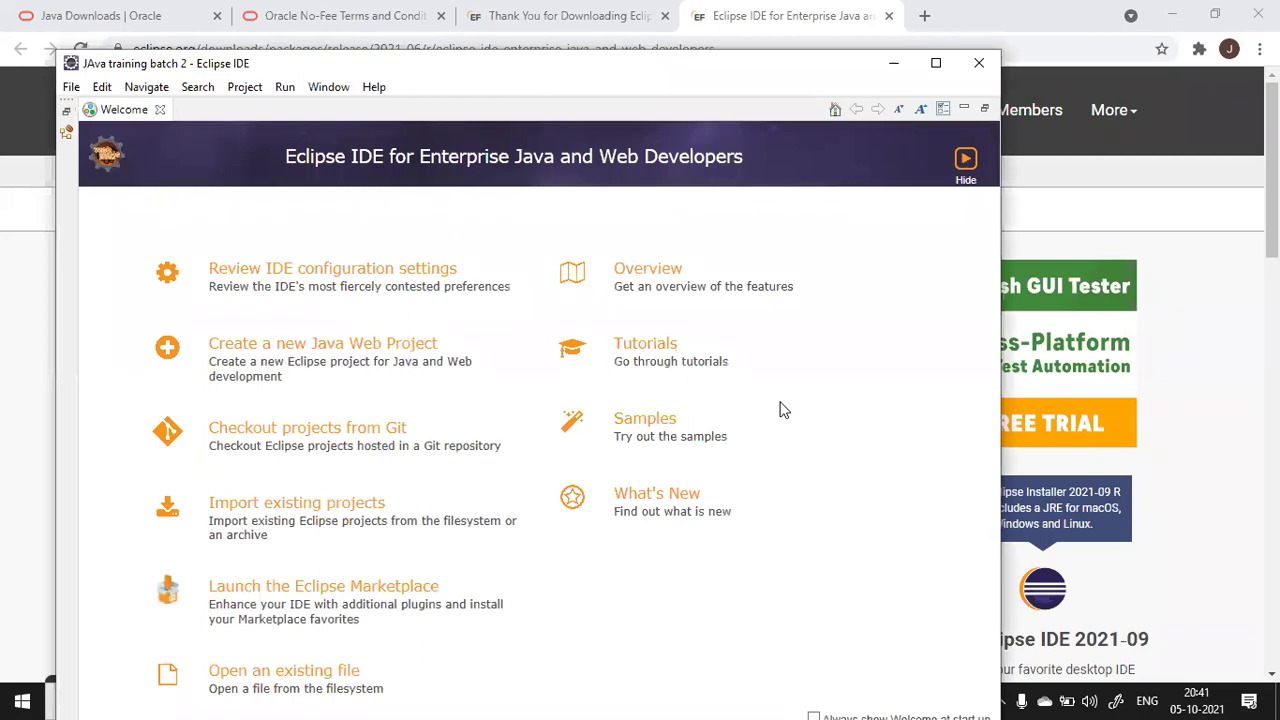
left_click(936, 63)
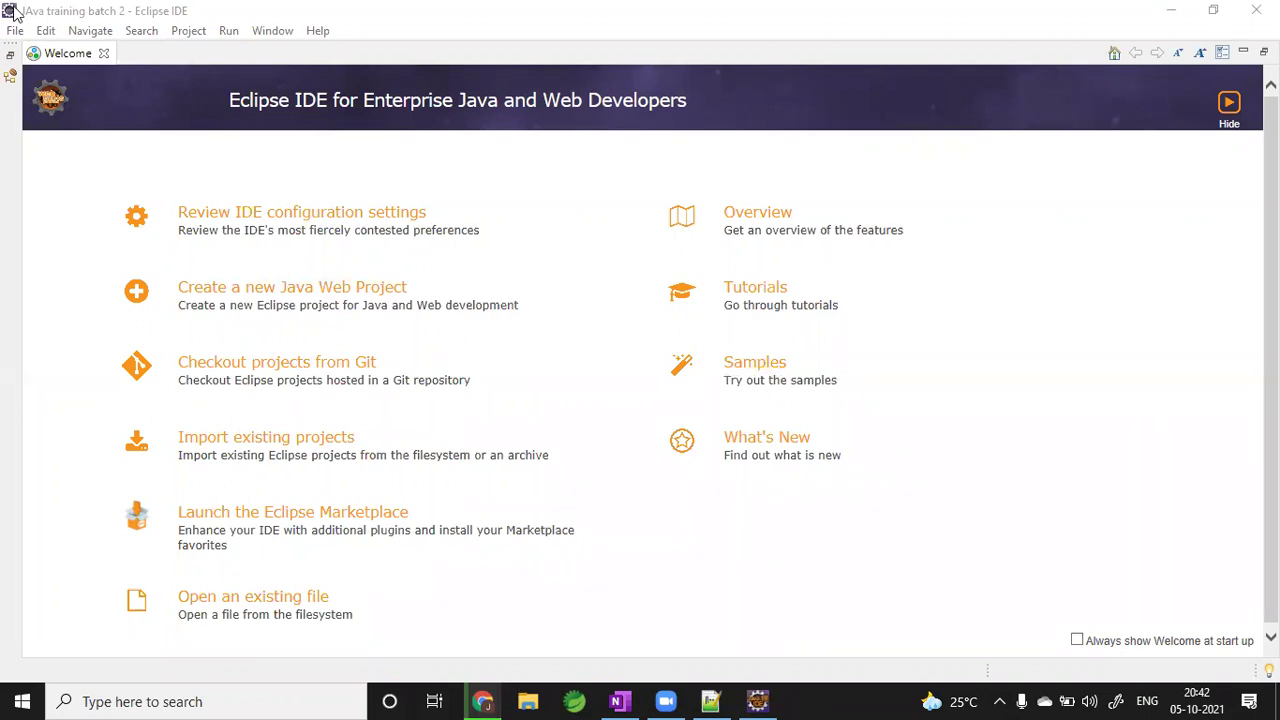
left_click(104, 54)
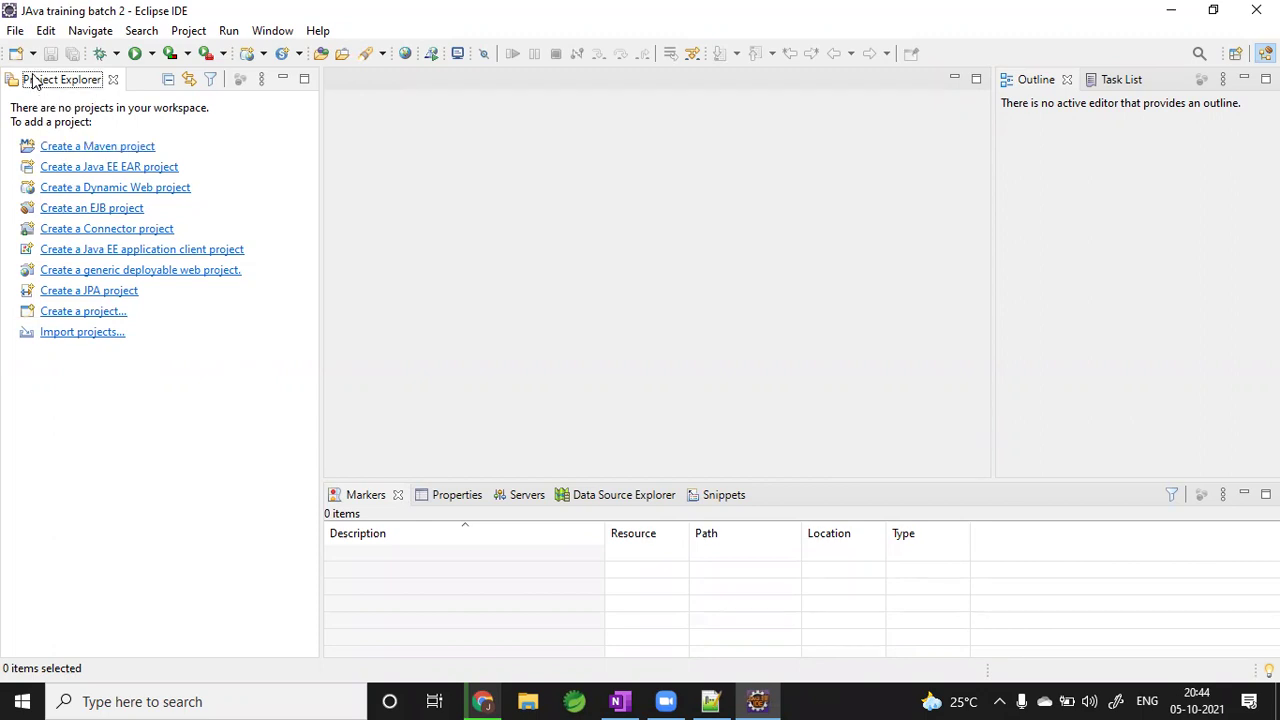
- Start a new project, filter the wizards by "java", choose Java Project and continue to its settings page
left_click(14, 31)
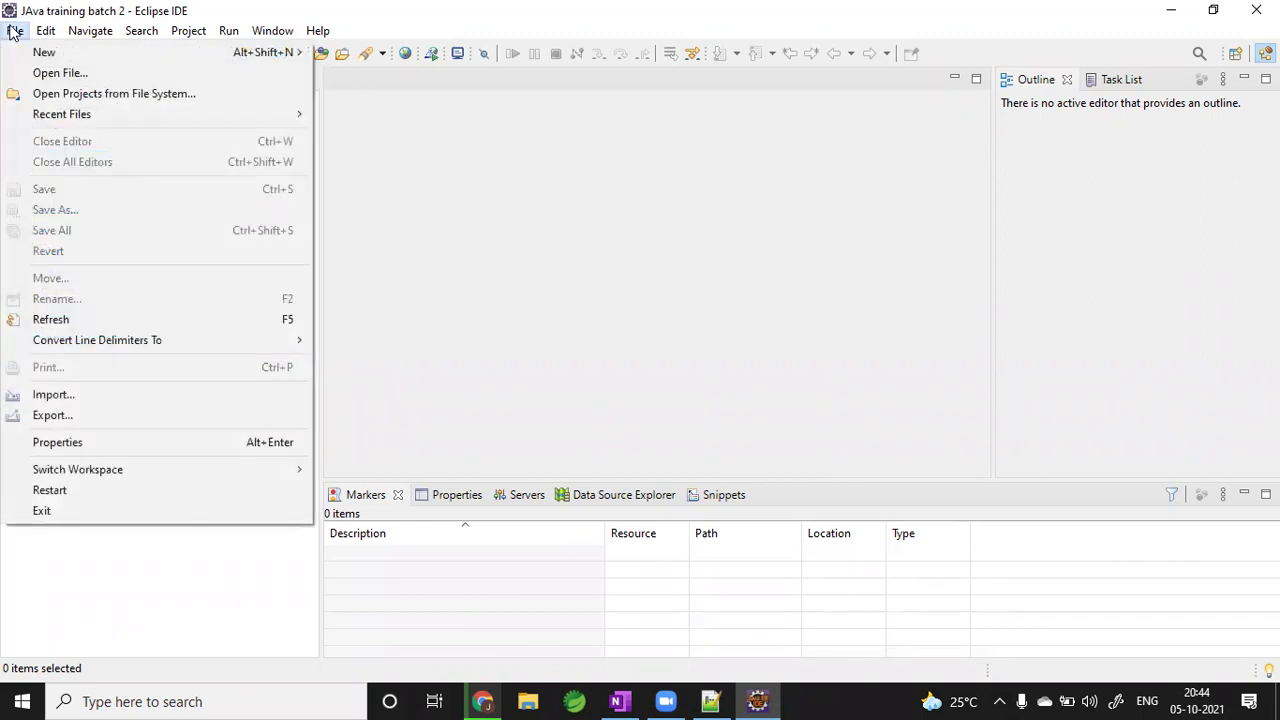
mouse_move(38, 57)
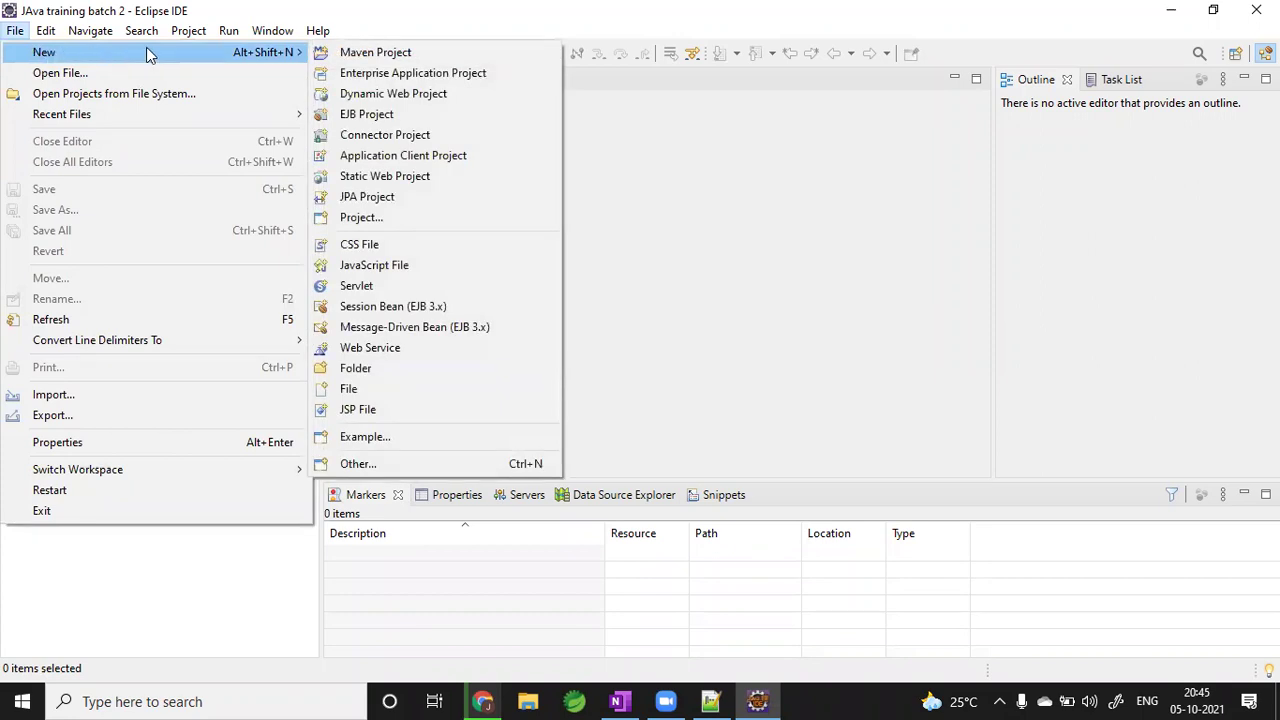
left_click(385, 222)
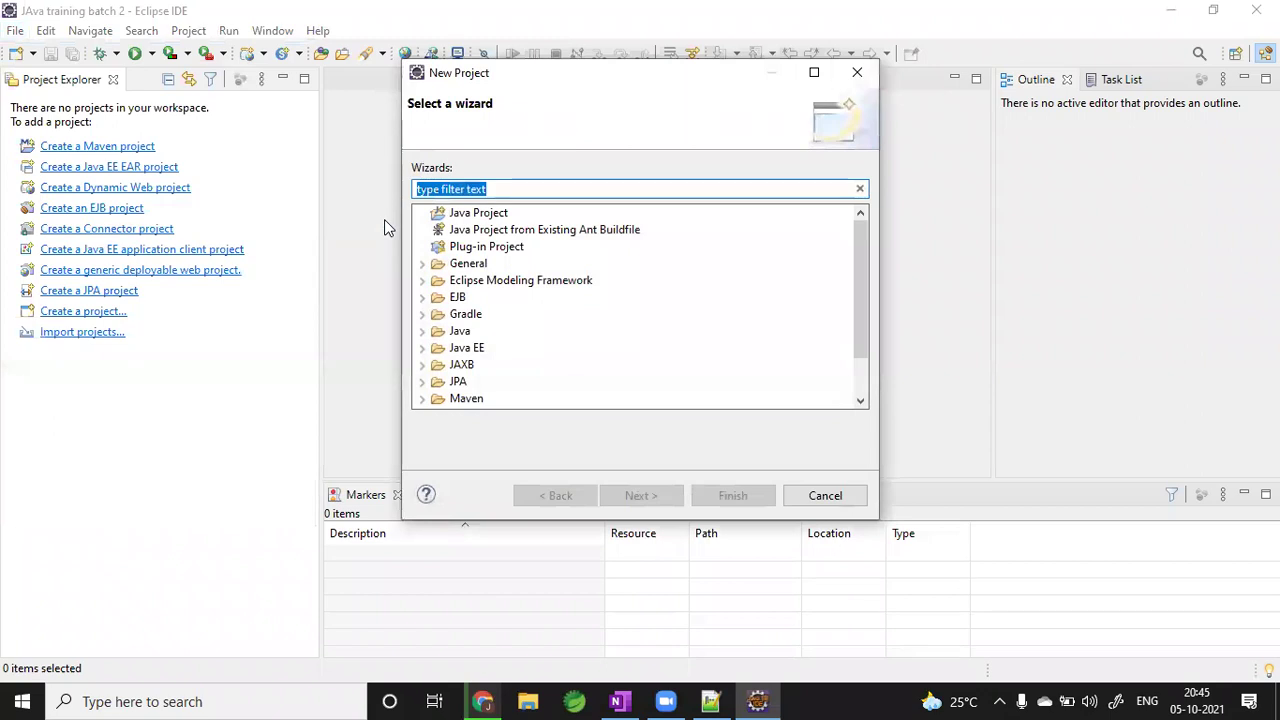
type("java")
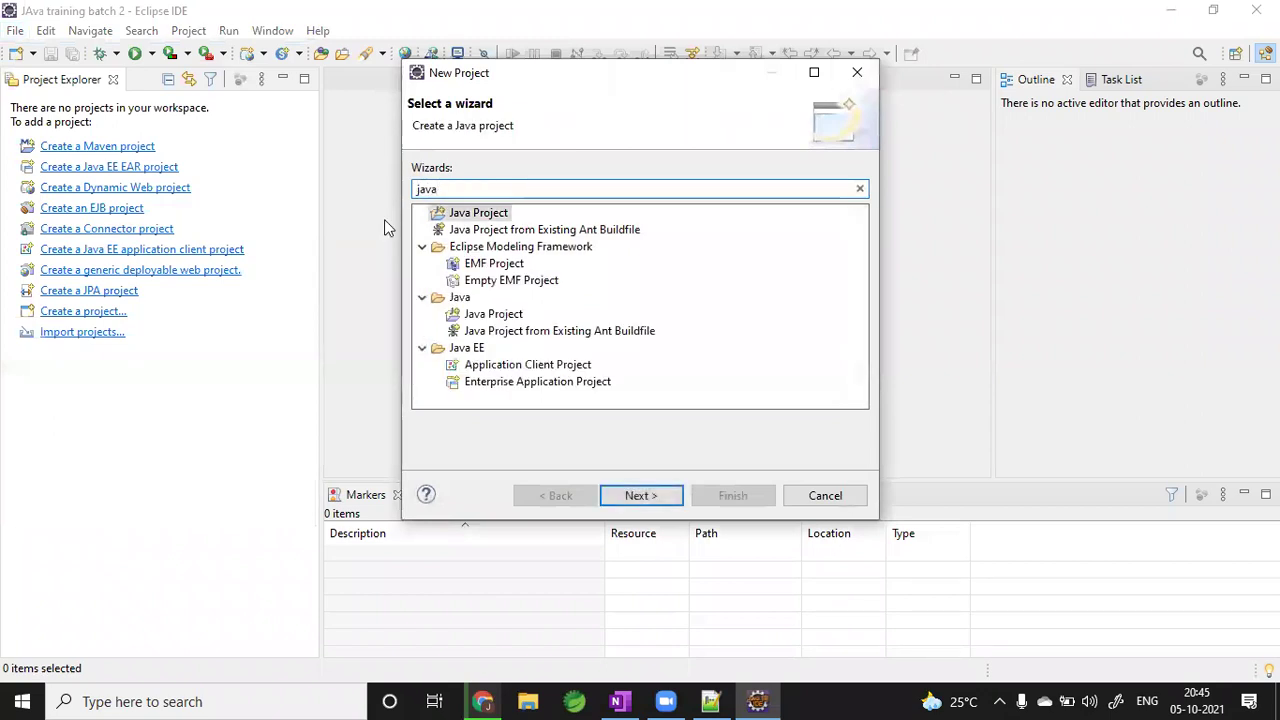
left_click(465, 218)
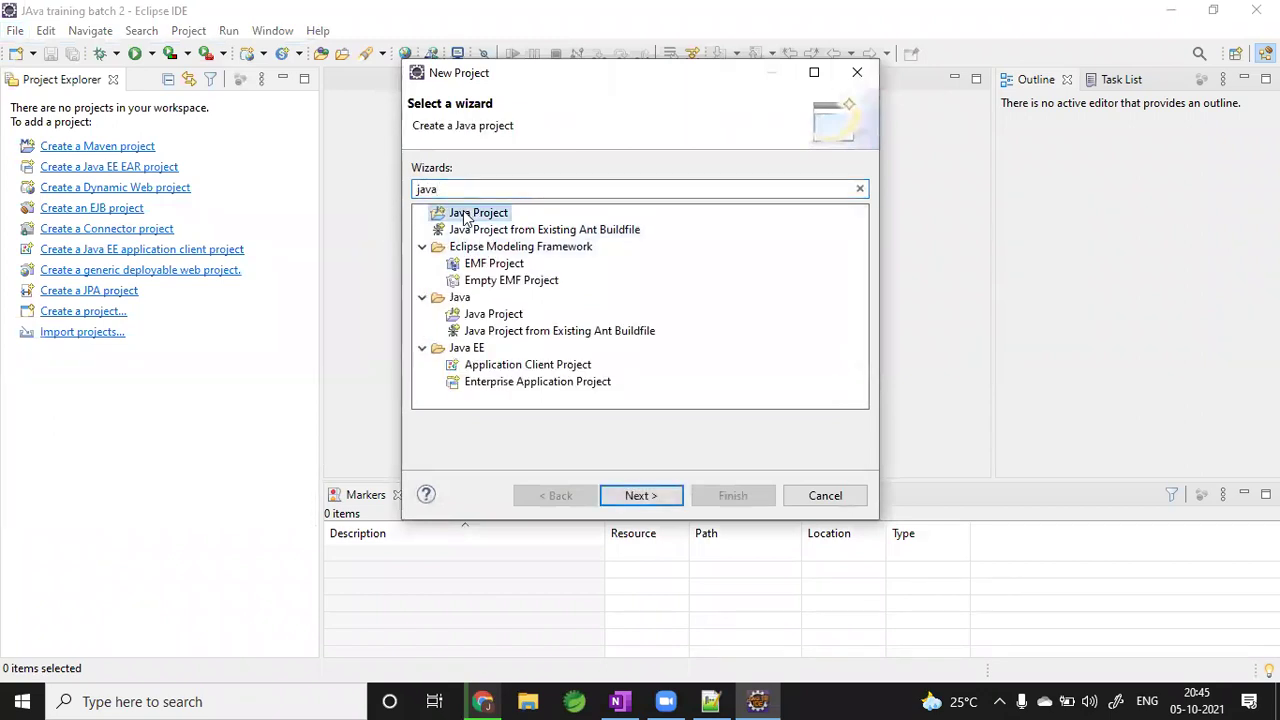
left_click(639, 497)
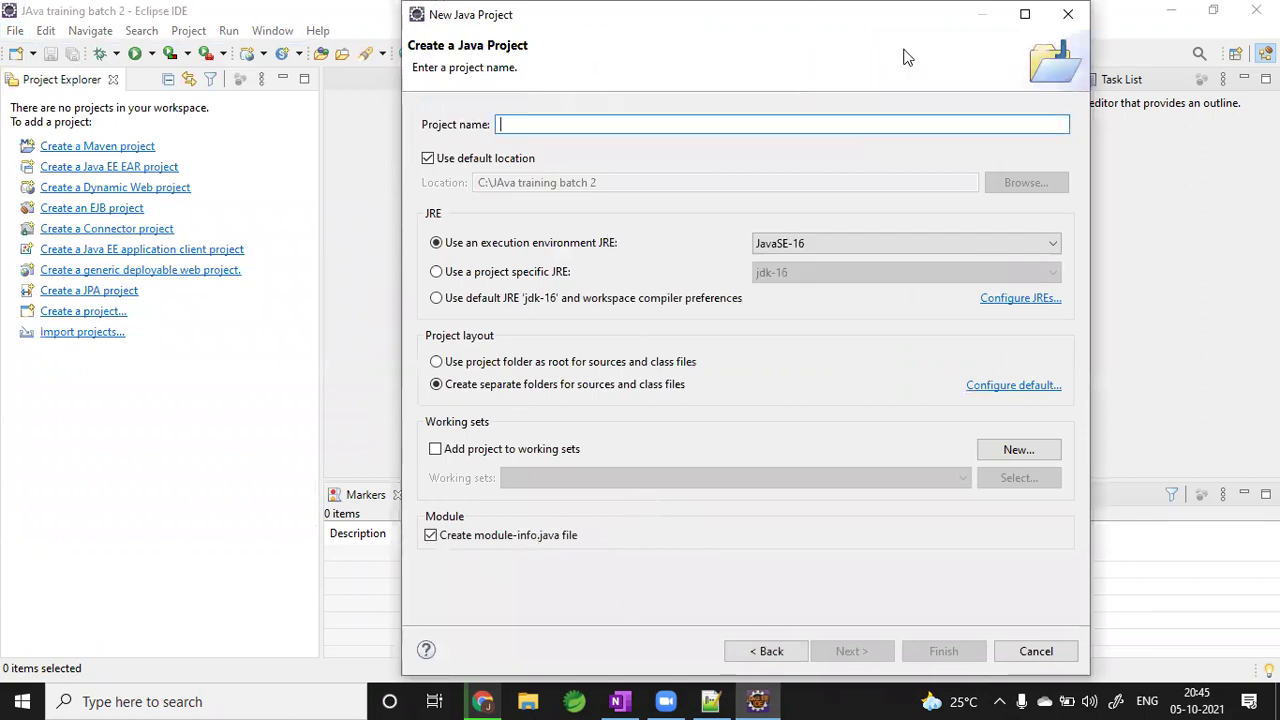
left_click(1060, 655)
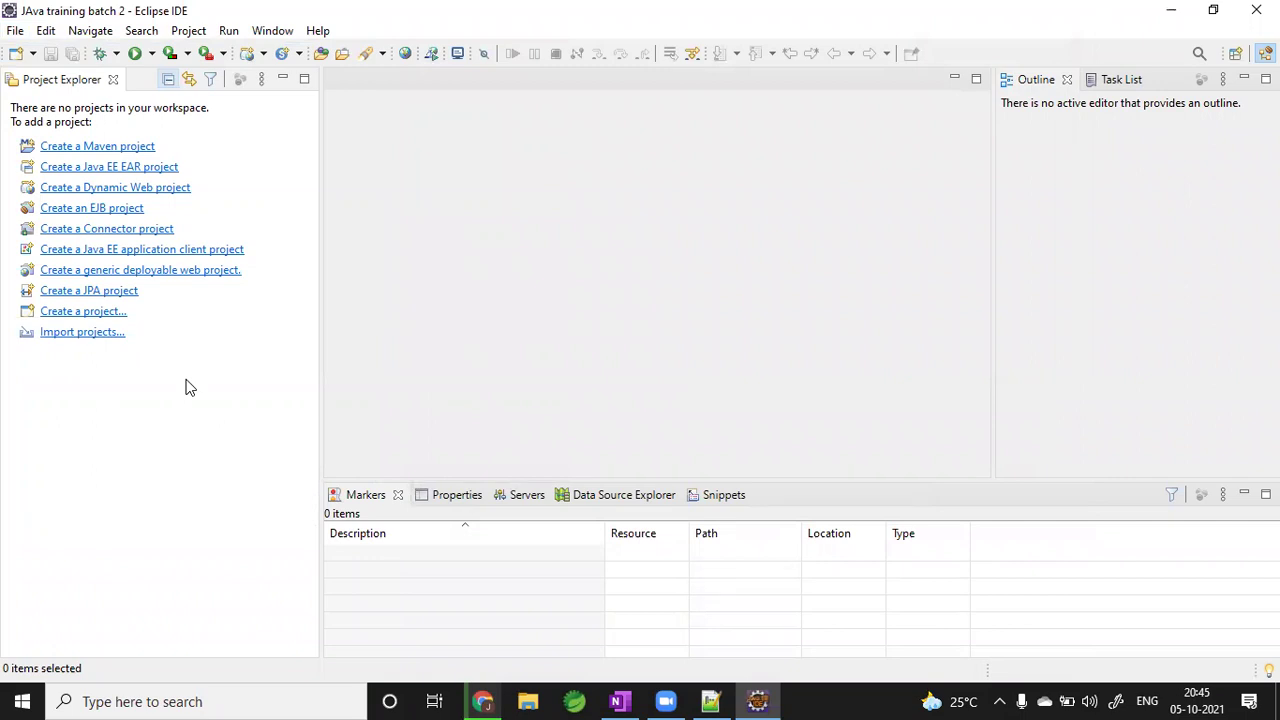
left_click(14, 31)
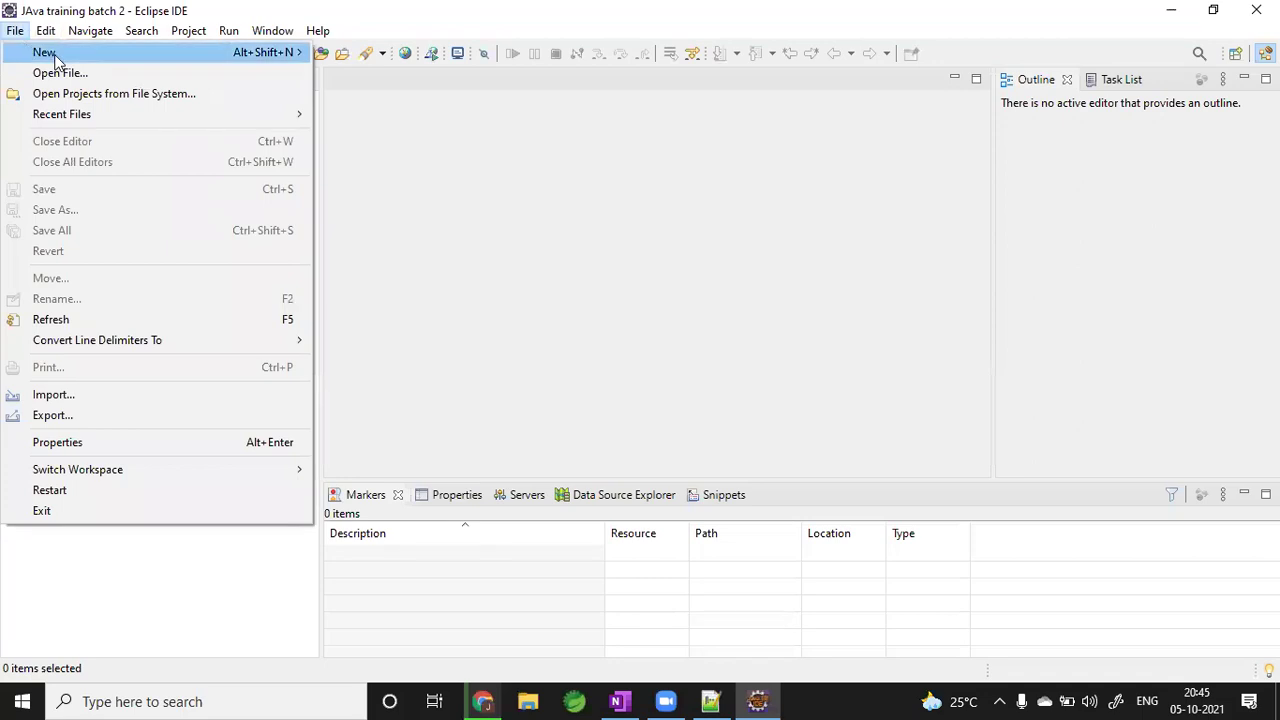
mouse_move(55, 58)
left_click(391, 218)
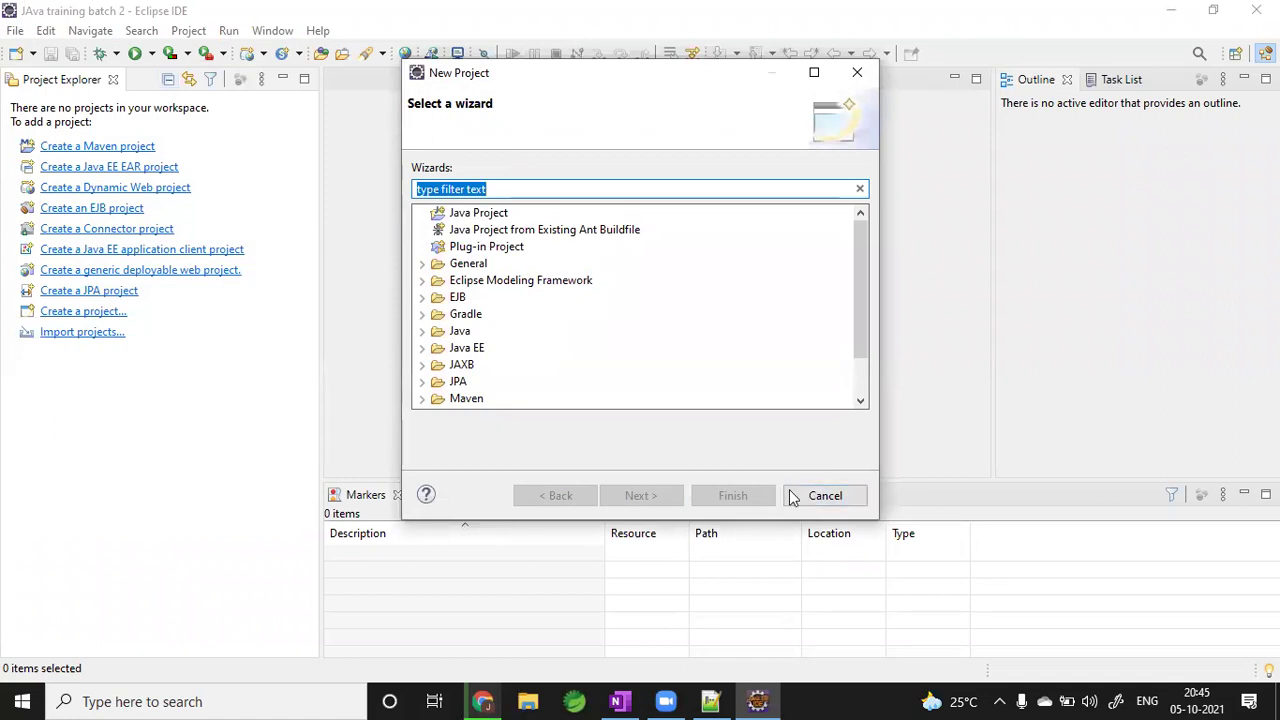
left_click(825, 495)
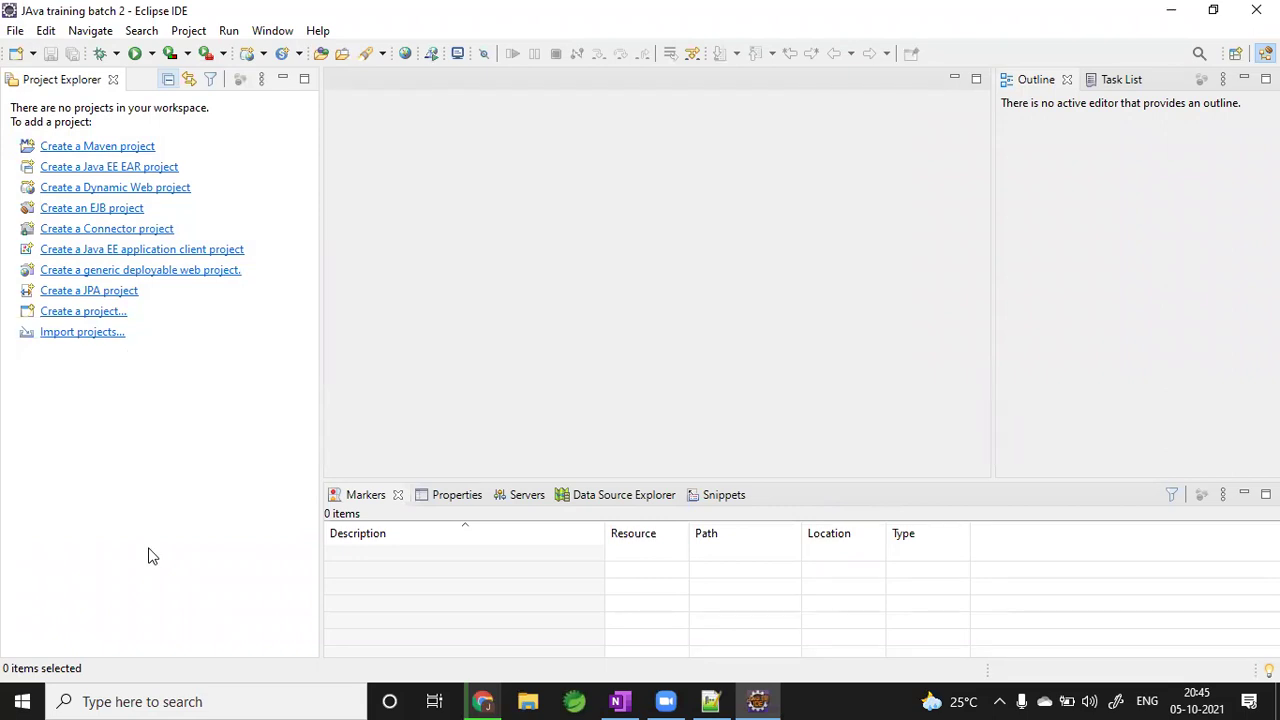
left_click(78, 313)
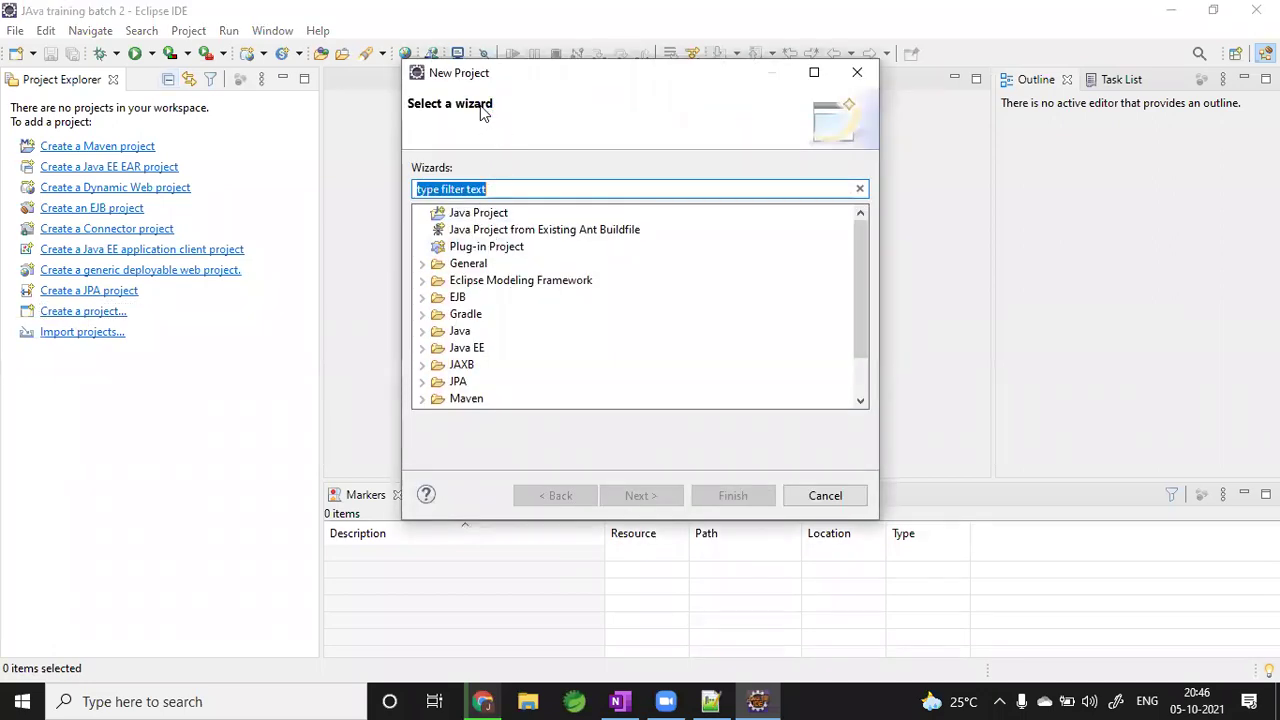
left_click(460, 216)
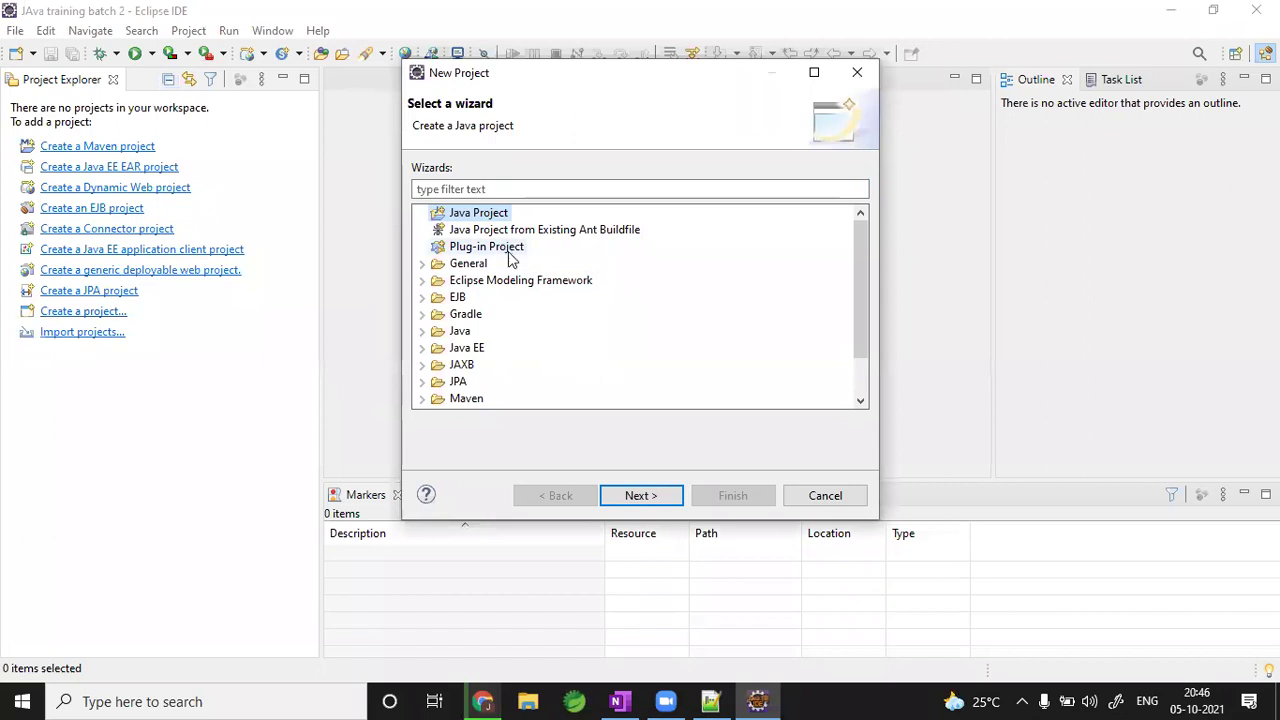
left_click(650, 497)
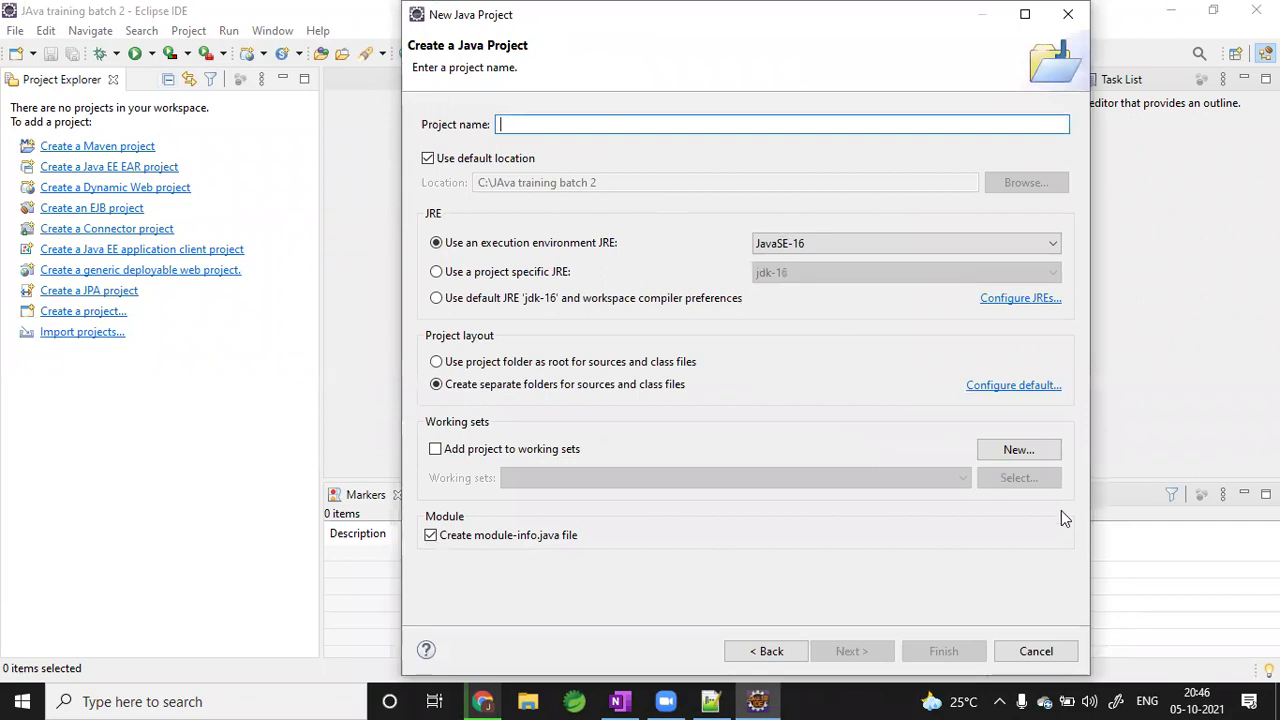
left_click(1024, 655)
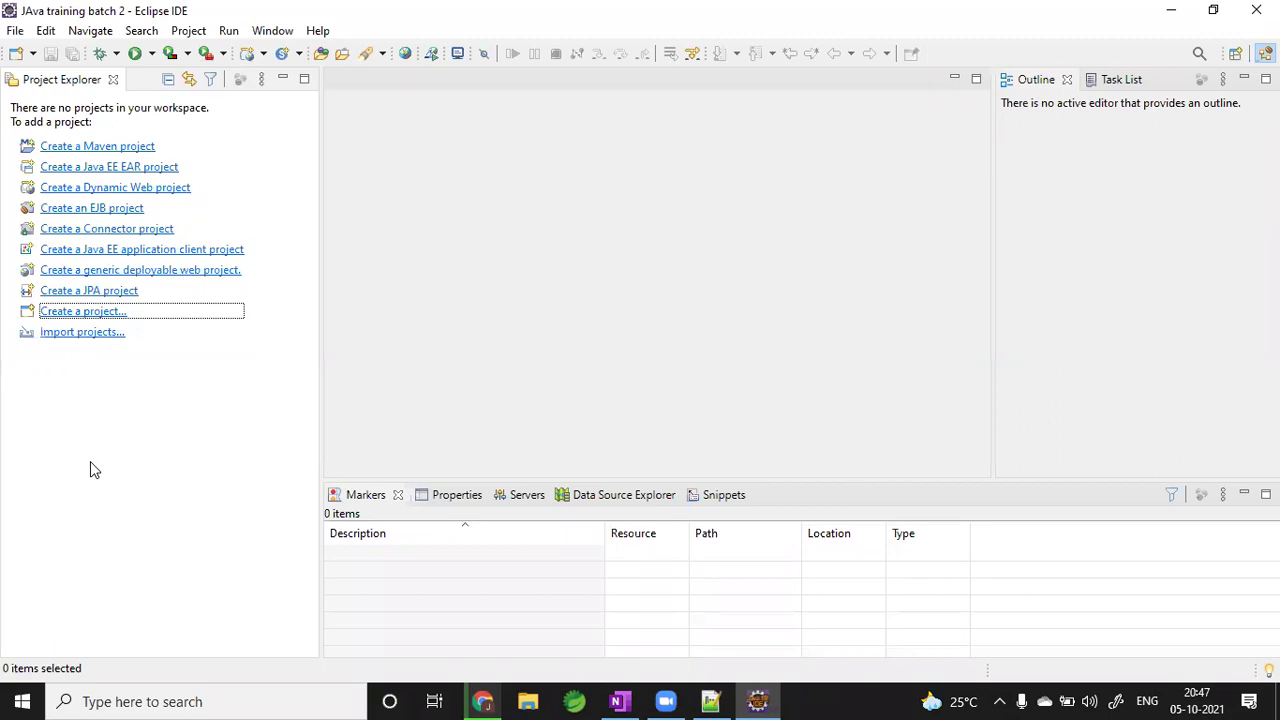
left_click(15, 30)
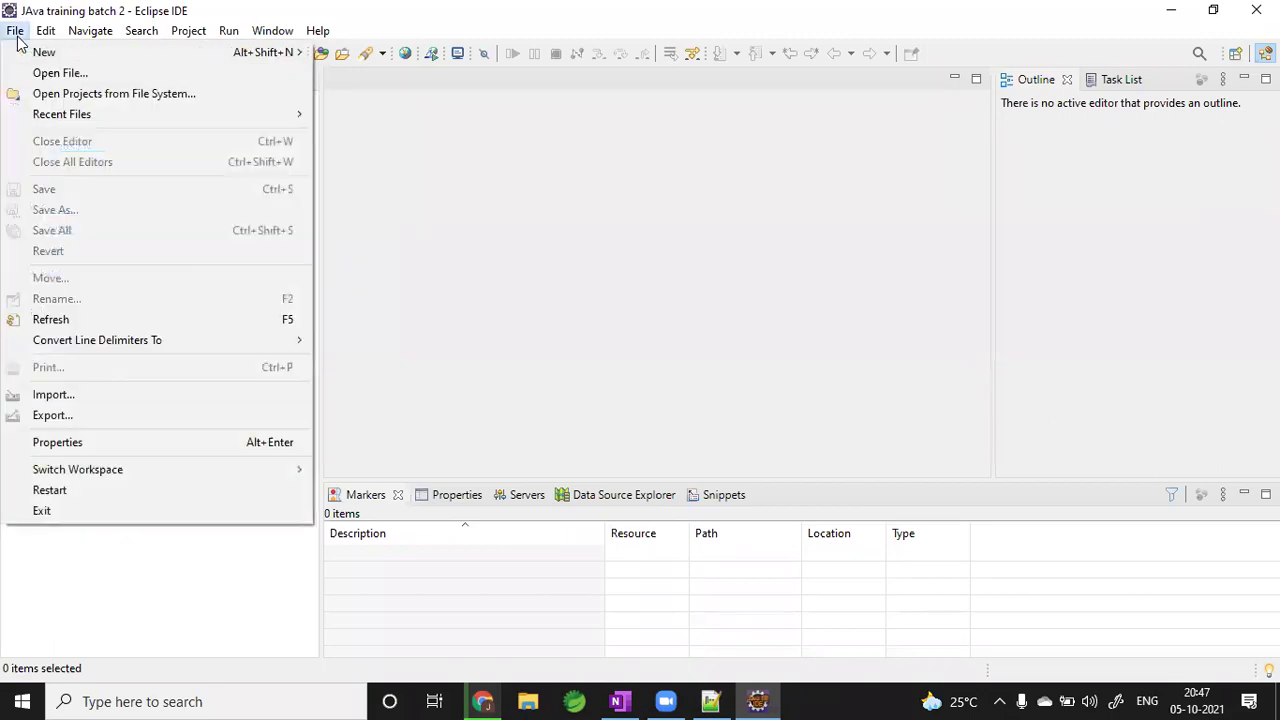
mouse_move(33, 58)
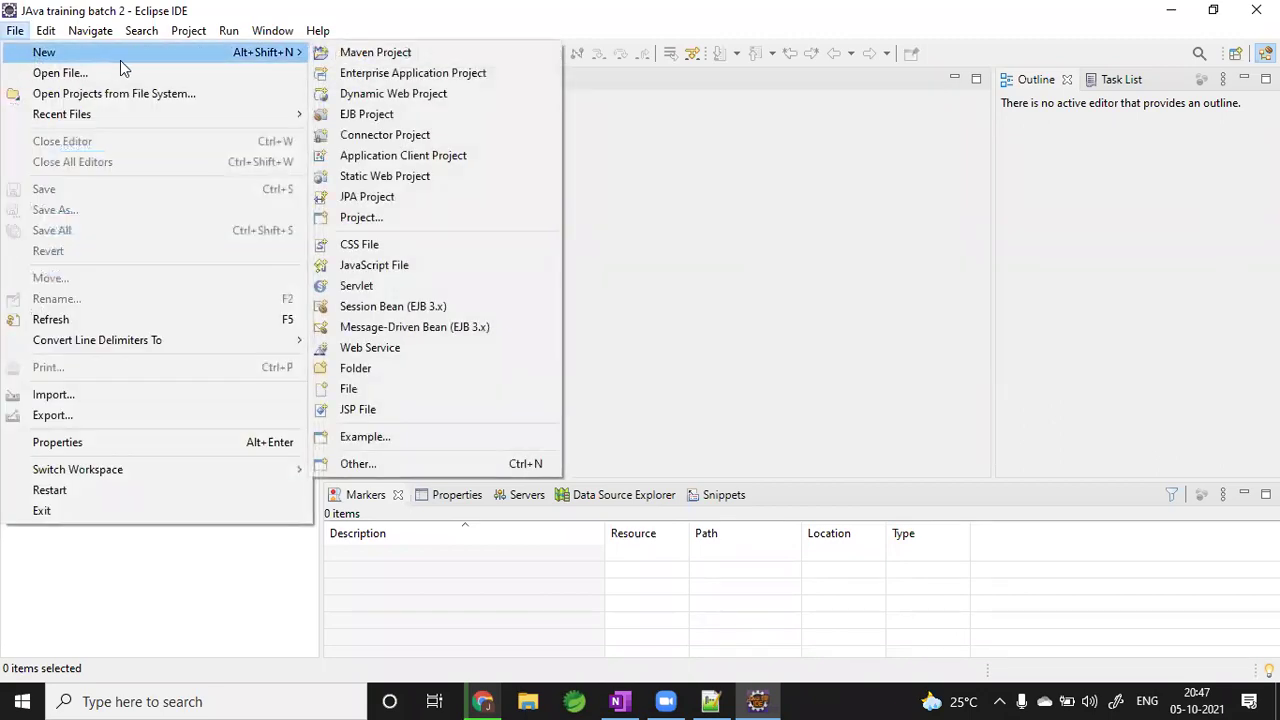
left_click(390, 221)
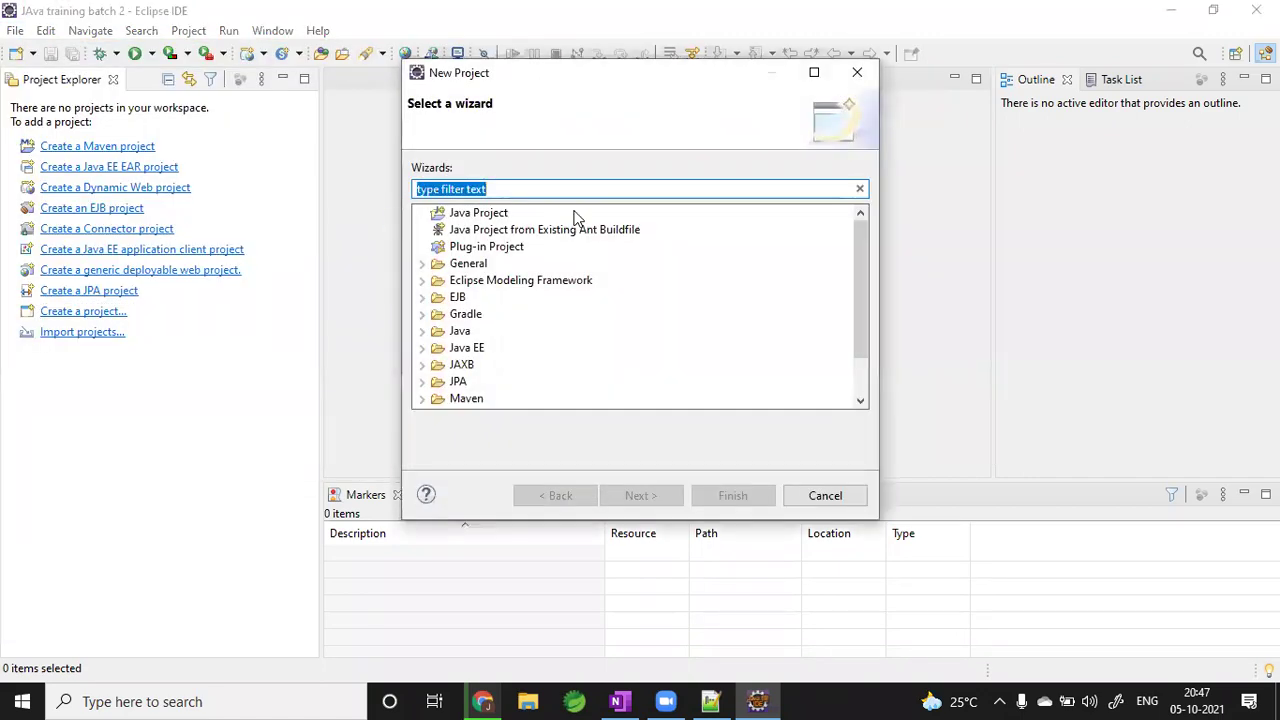
left_click(470, 214)
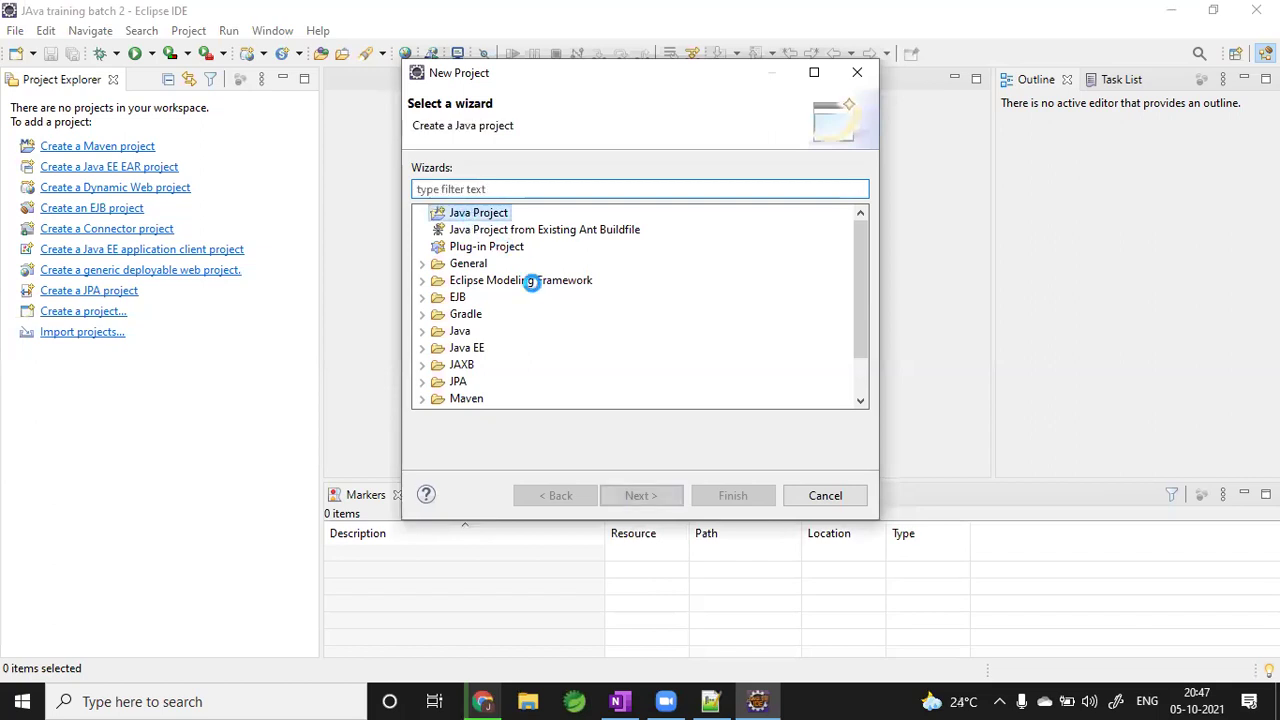
key("Return")
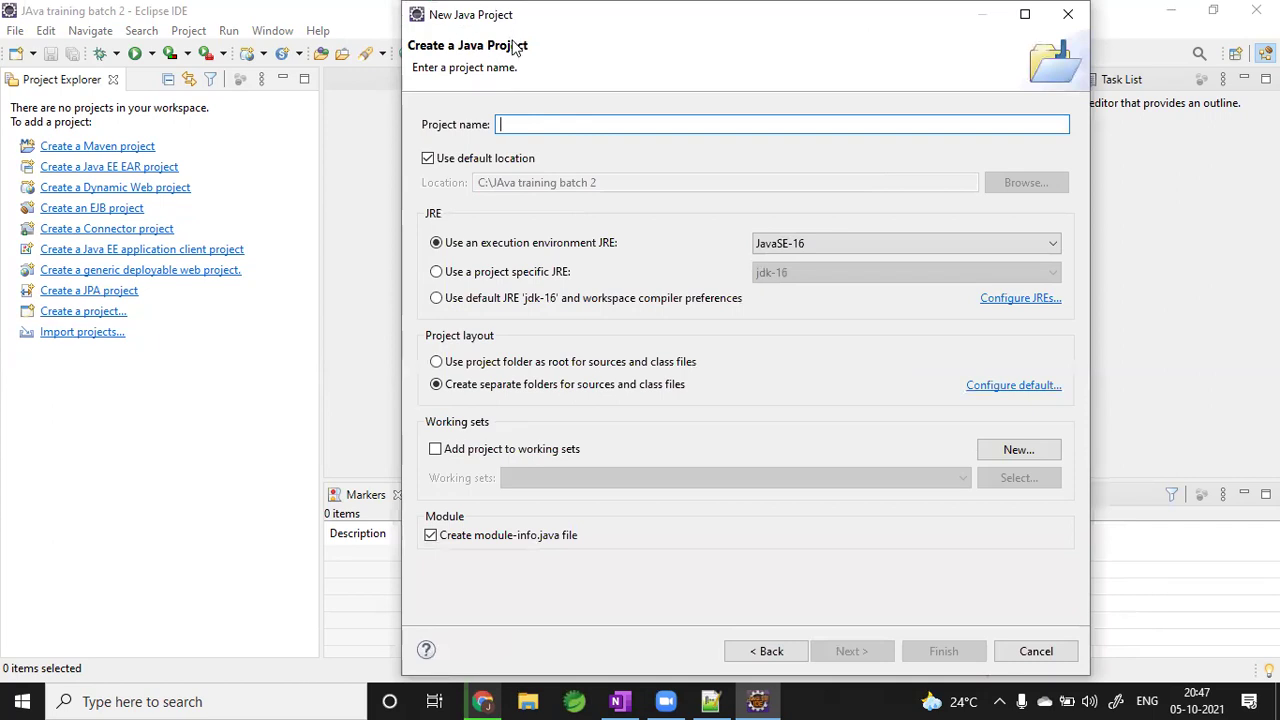
left_click(1036, 651)
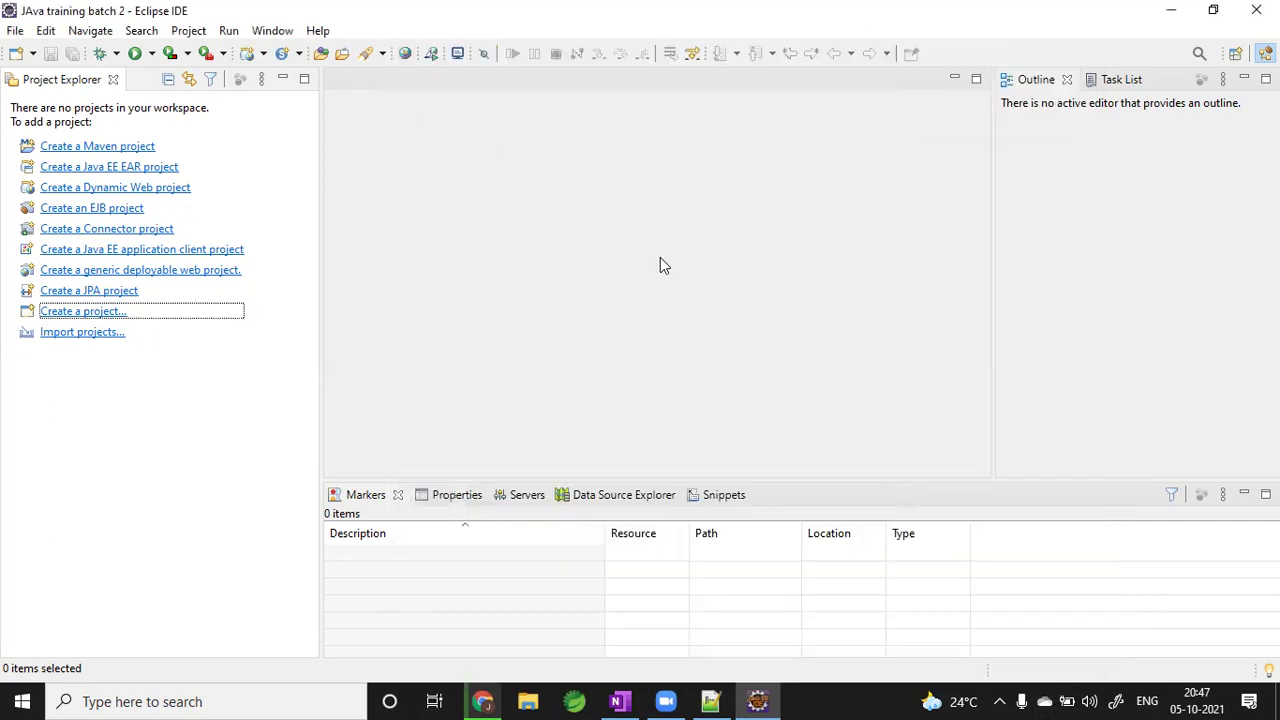
- Start a new project with the Java Project wizard and continue to its settings page
left_click(15, 30)
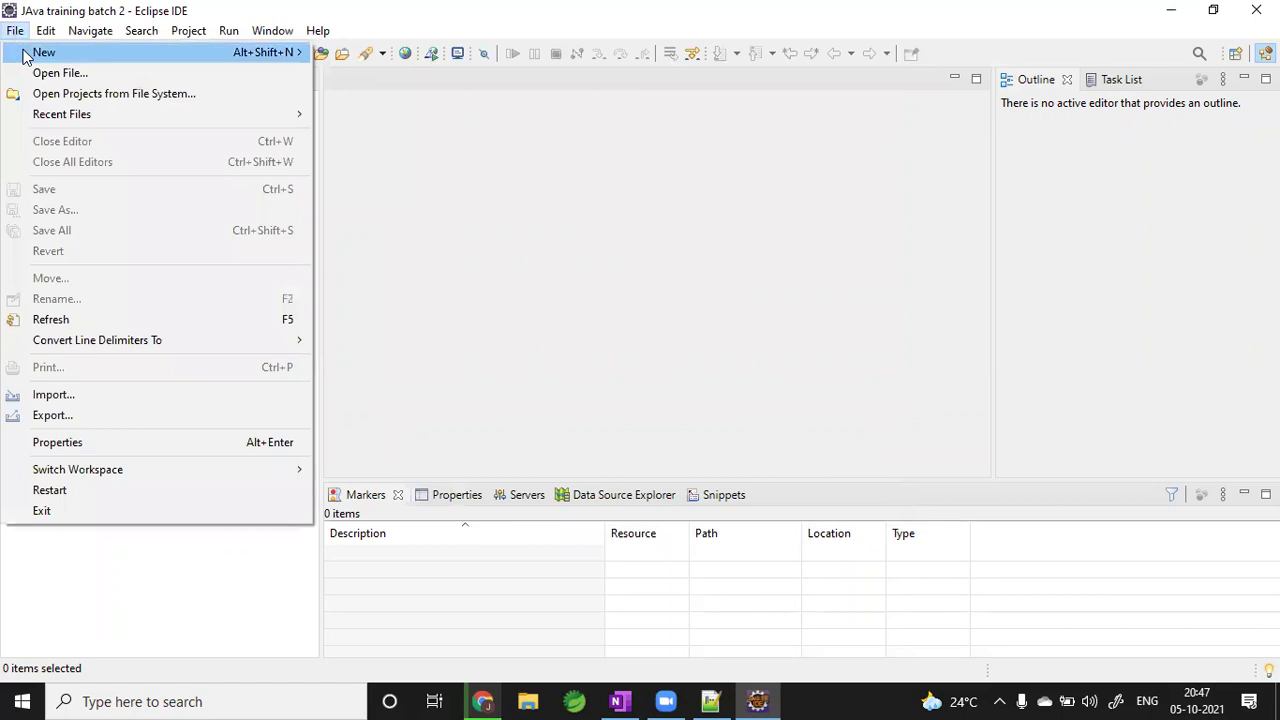
mouse_move(27, 57)
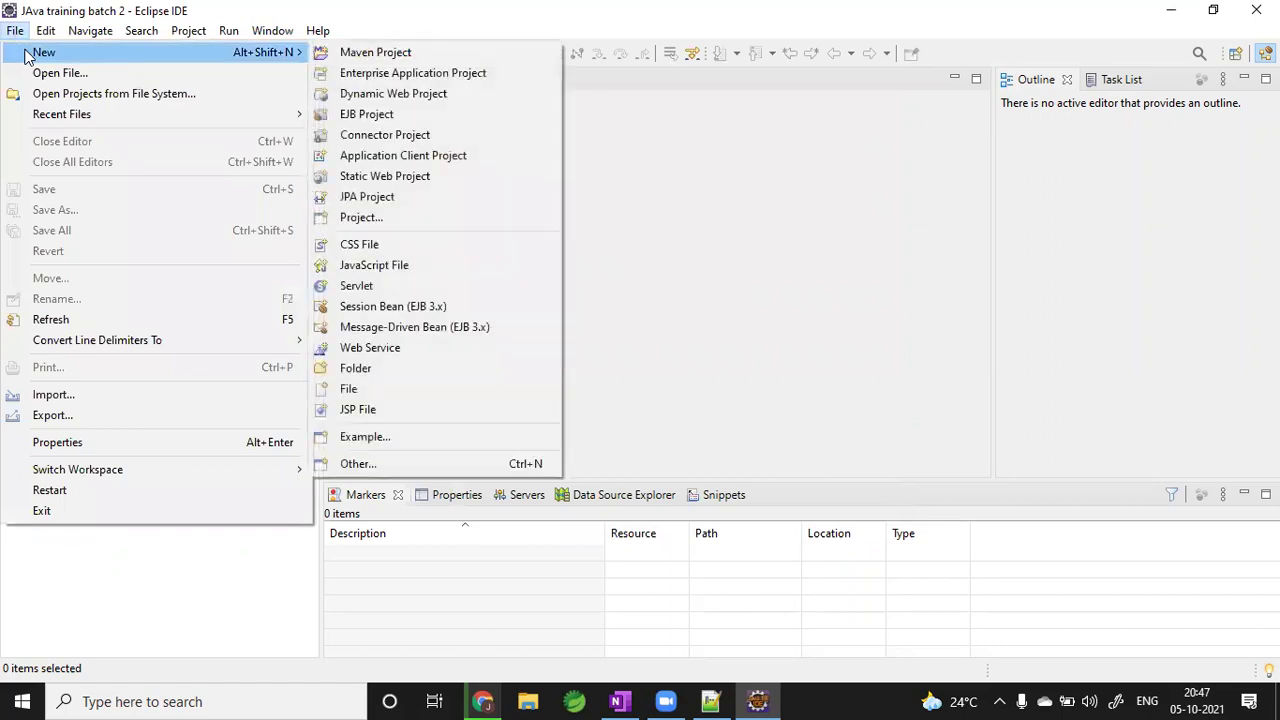
left_click(361, 220)
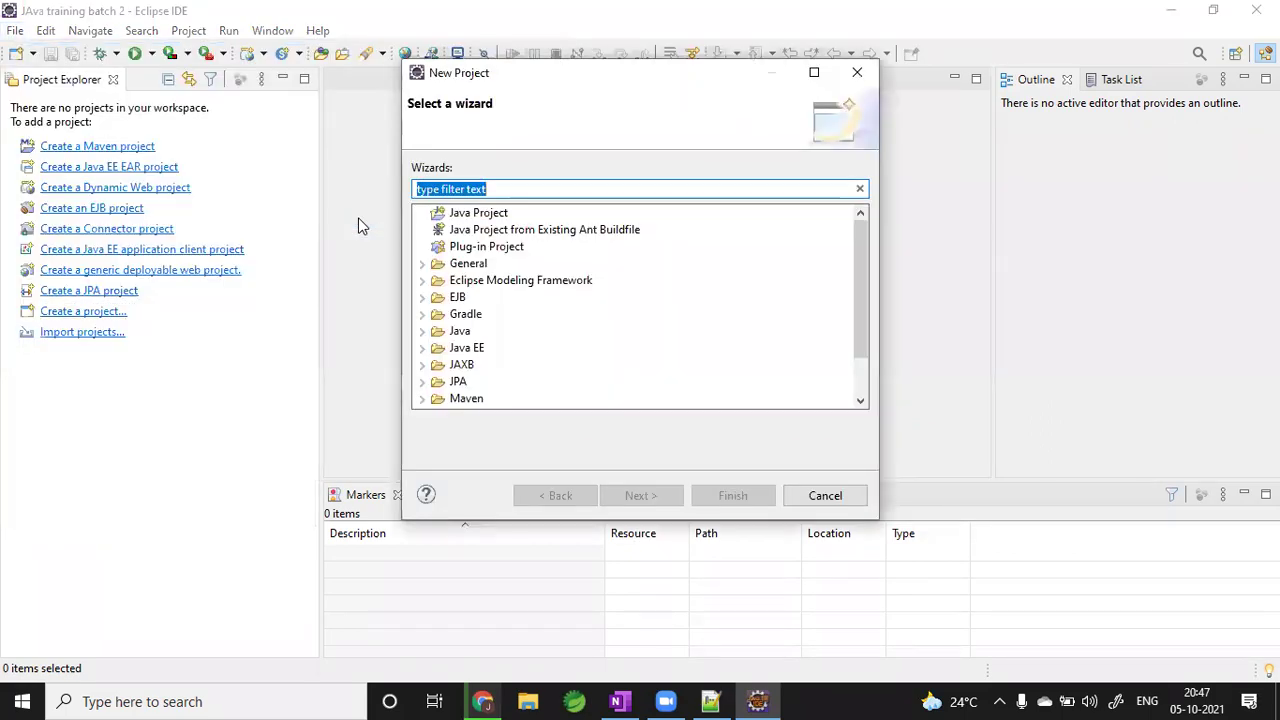
left_click(483, 214)
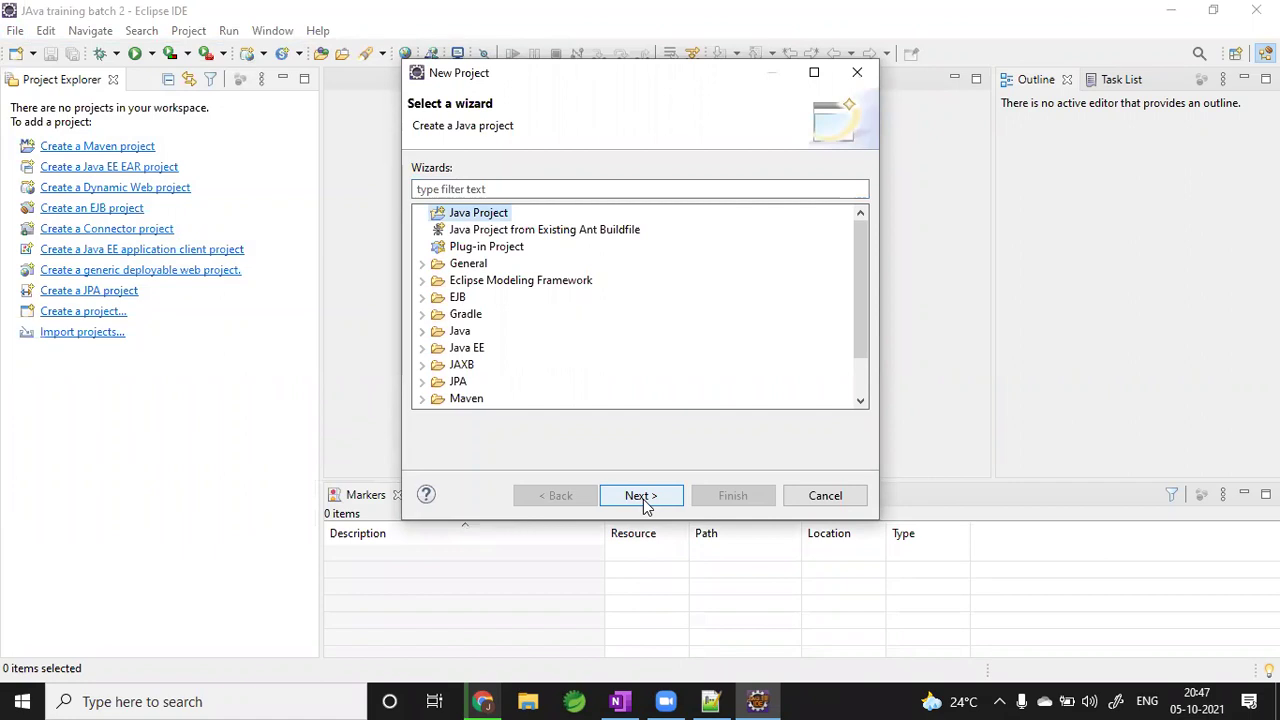
left_click(644, 500)
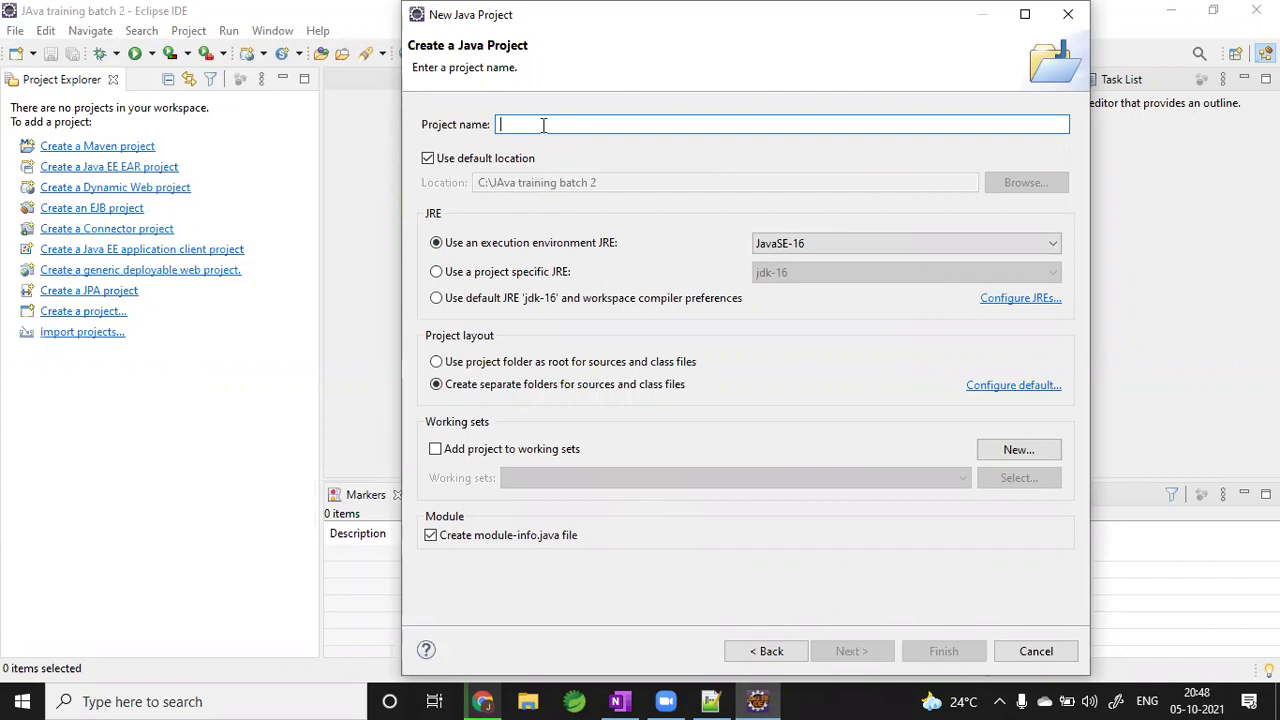
type("amazon")
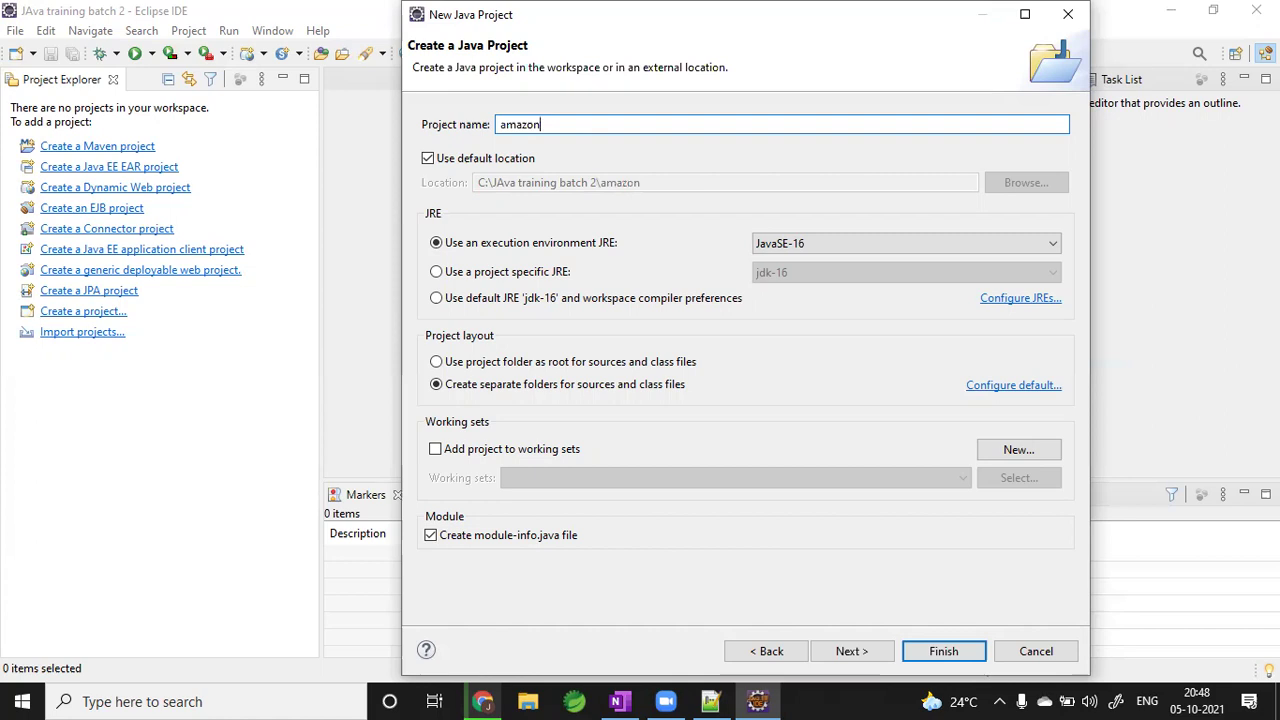
key("BackSpace")
key("BackSpace")
key("BackSpace")
key("BackSpace")
key("BackSpace")
key("BackSpace")
- Name the project "my first java project", disable creation of the module-info.java file and continue to the Java build settings
type("my first java project")
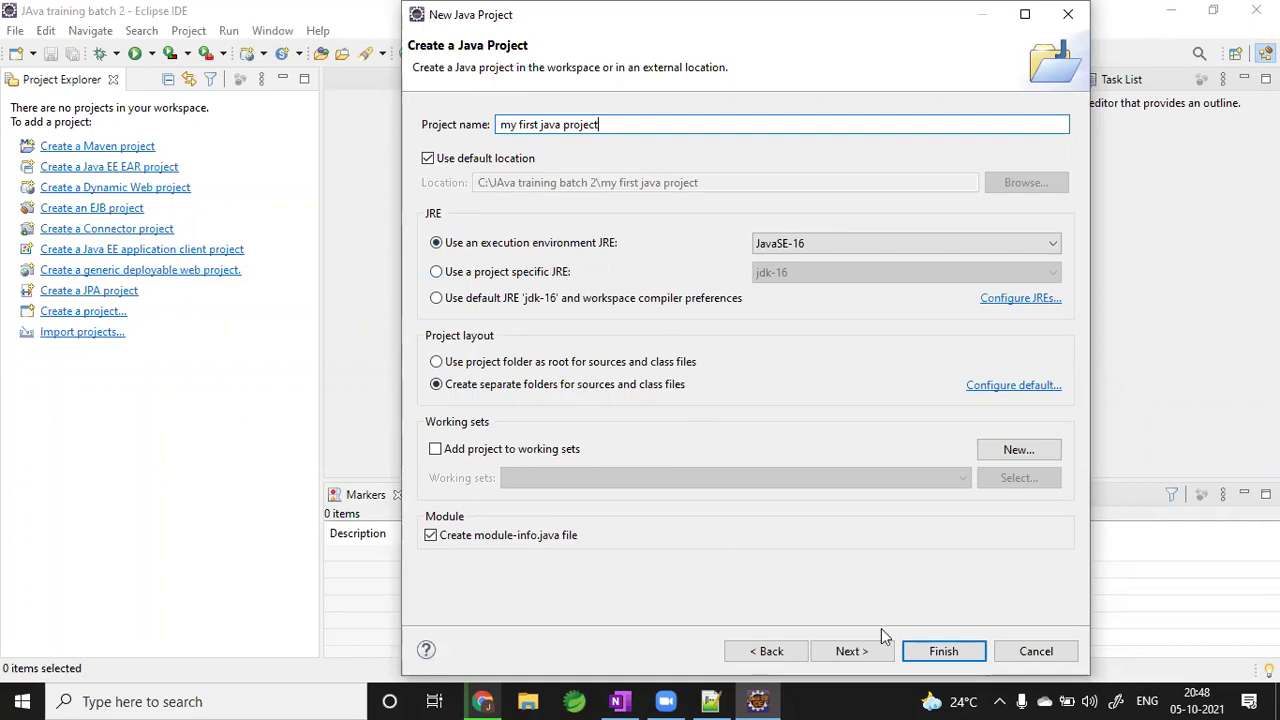
left_click(432, 537)
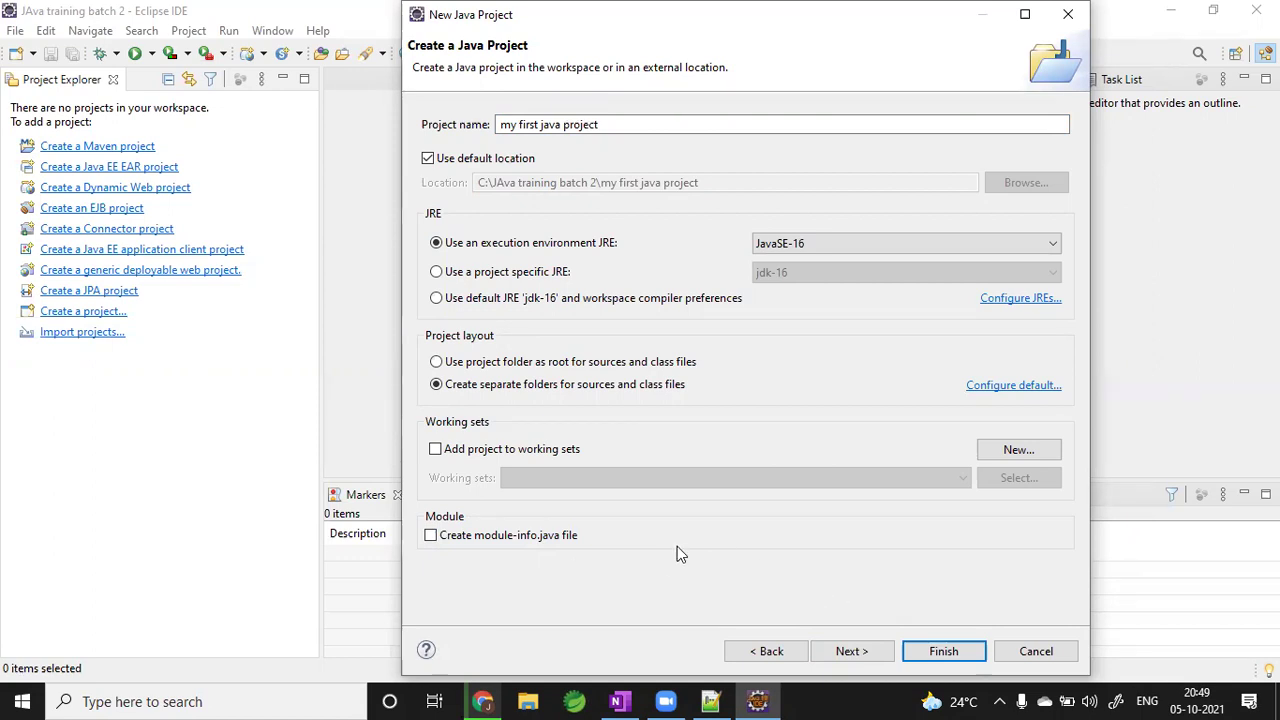
left_click(853, 651)
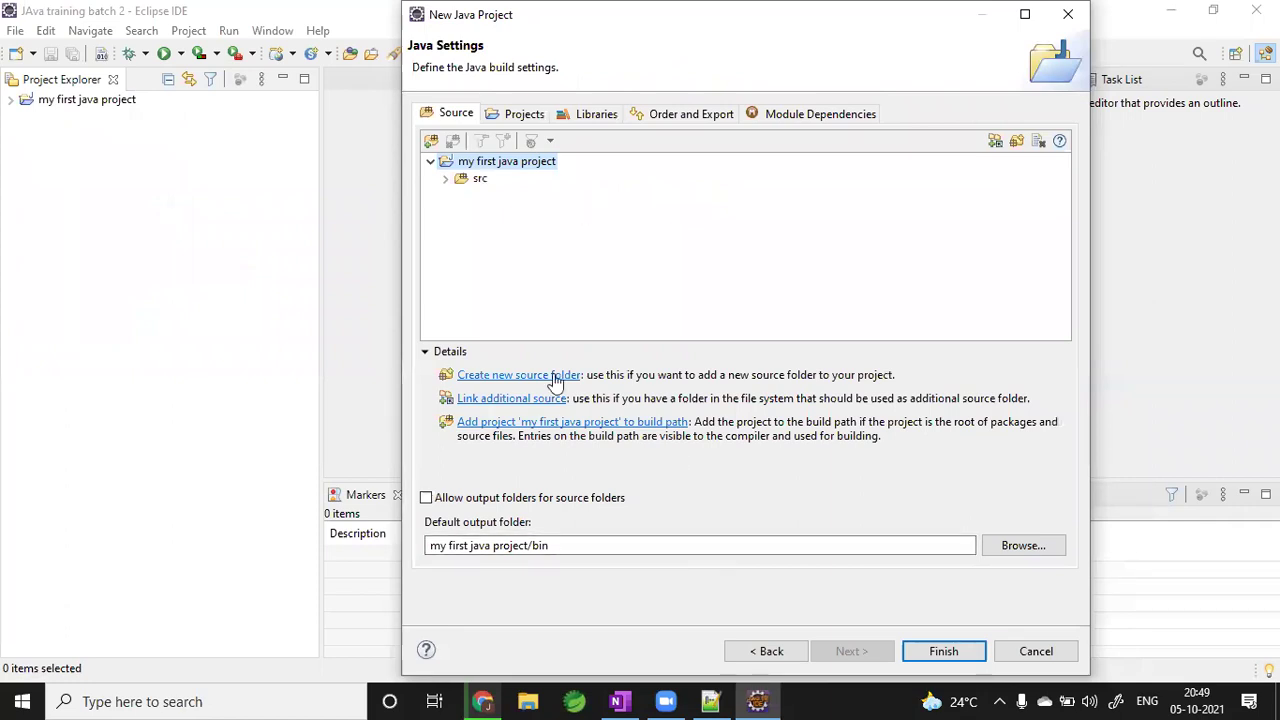
- Review the project's source folder in the build settings and finish creating the project without opening the Java perspective
left_click(478, 179)
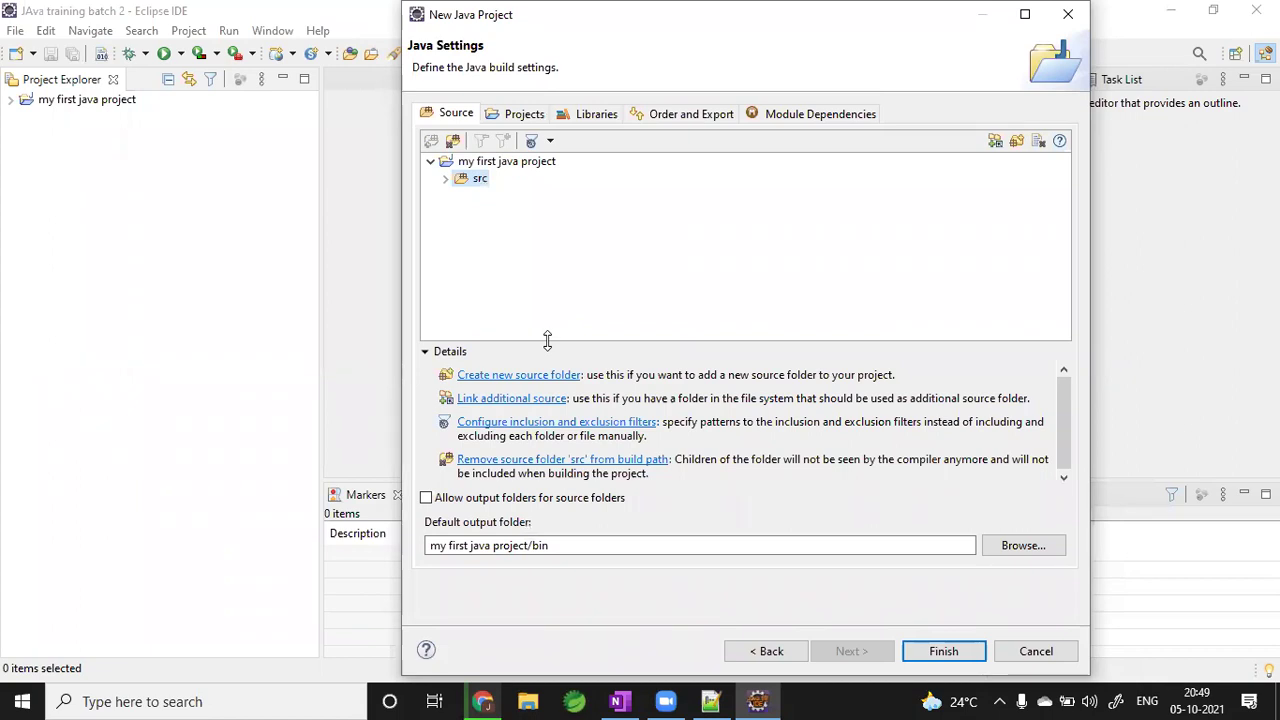
left_click(497, 164)
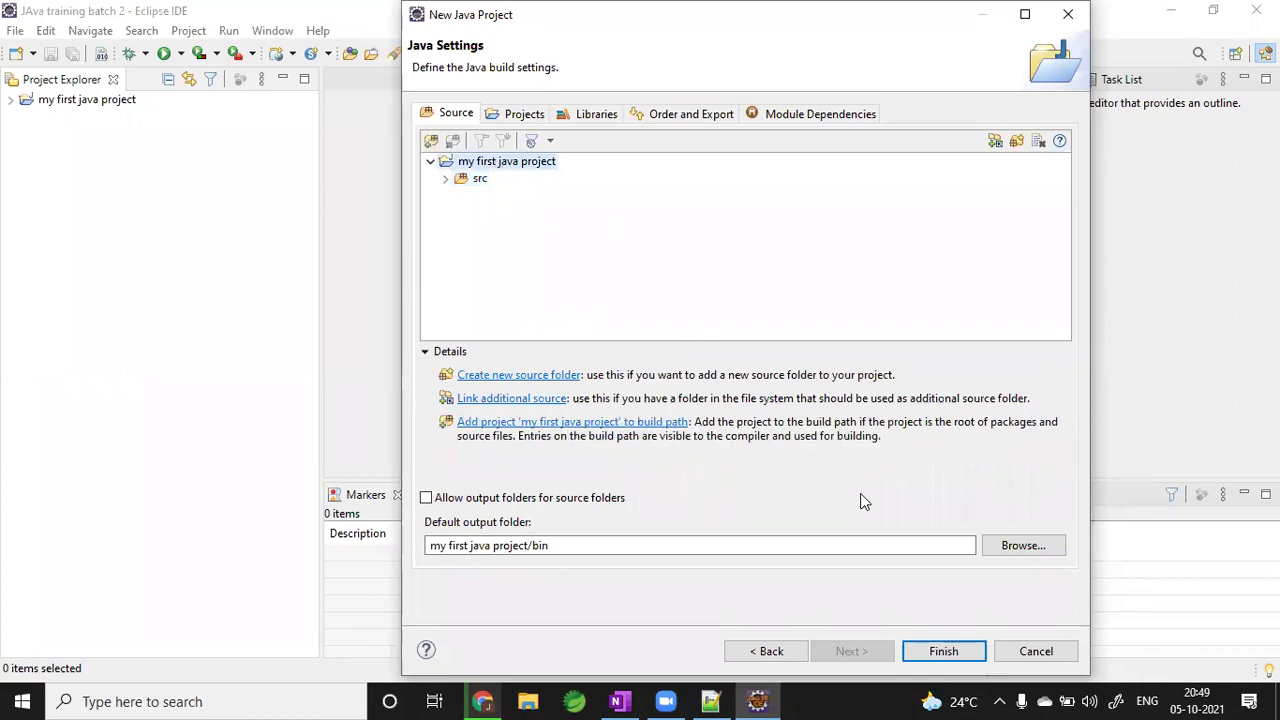
left_click(935, 651)
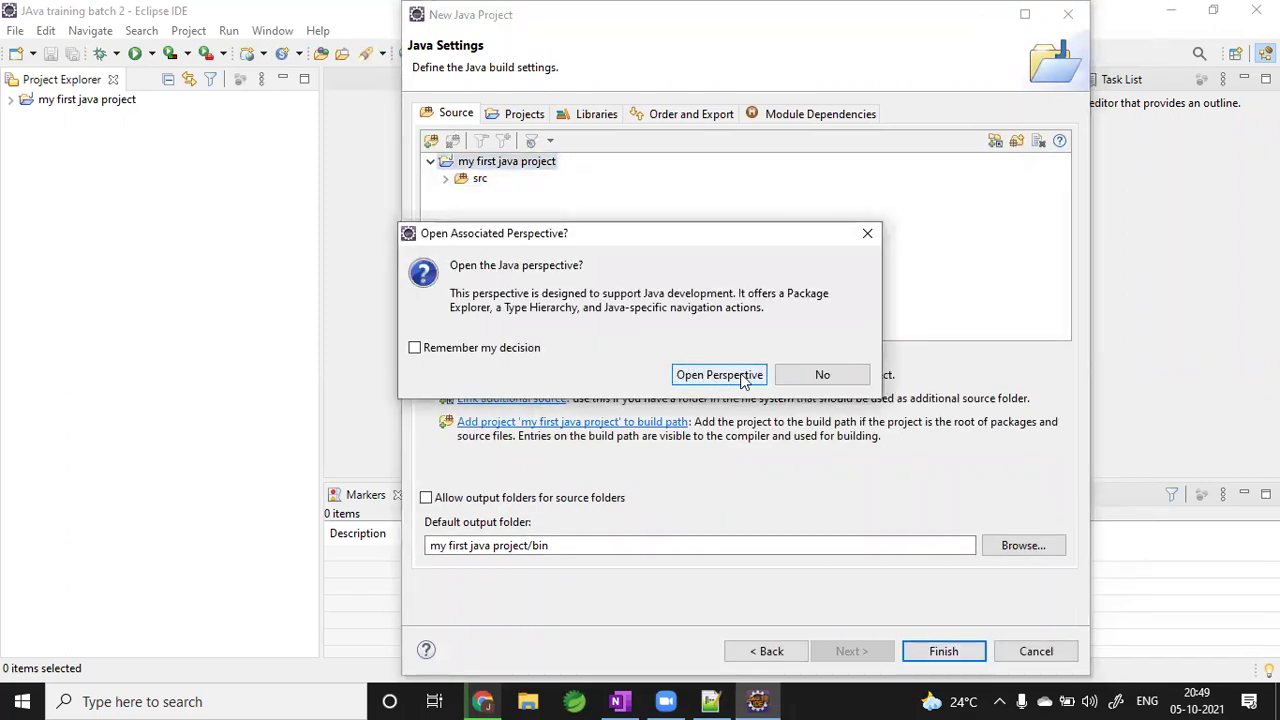
left_click(807, 376)
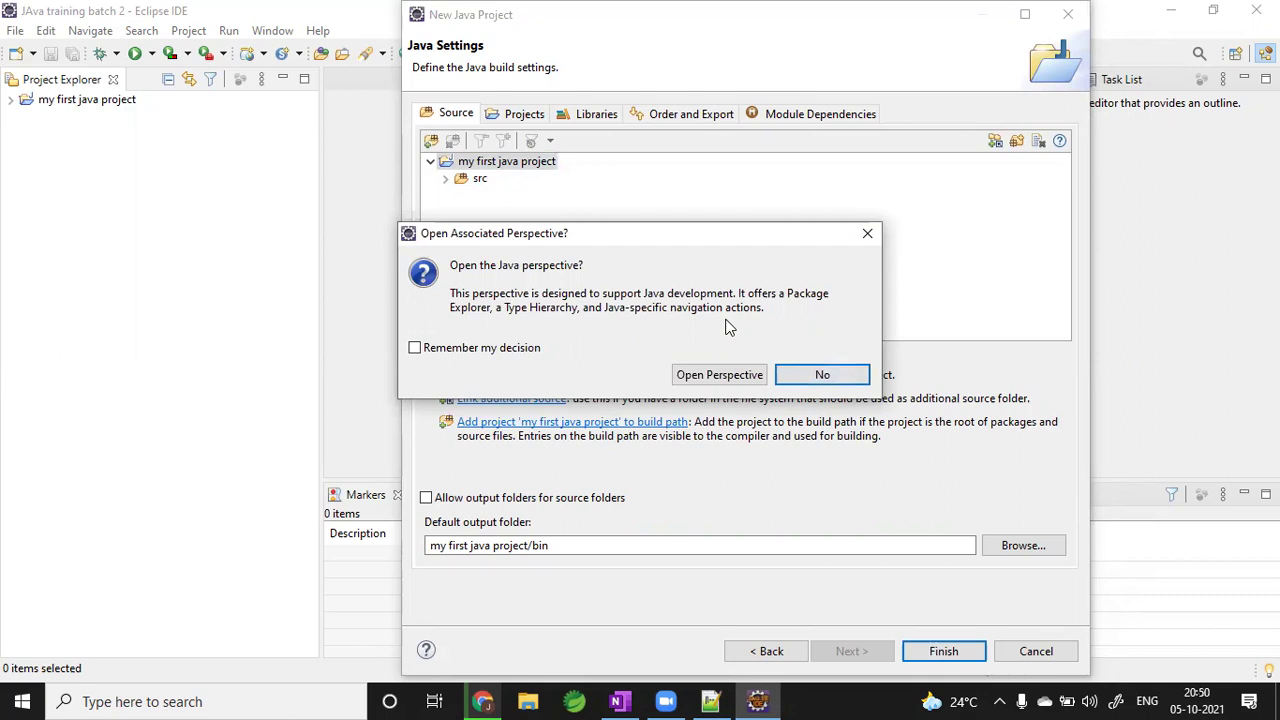
left_click(822, 376)
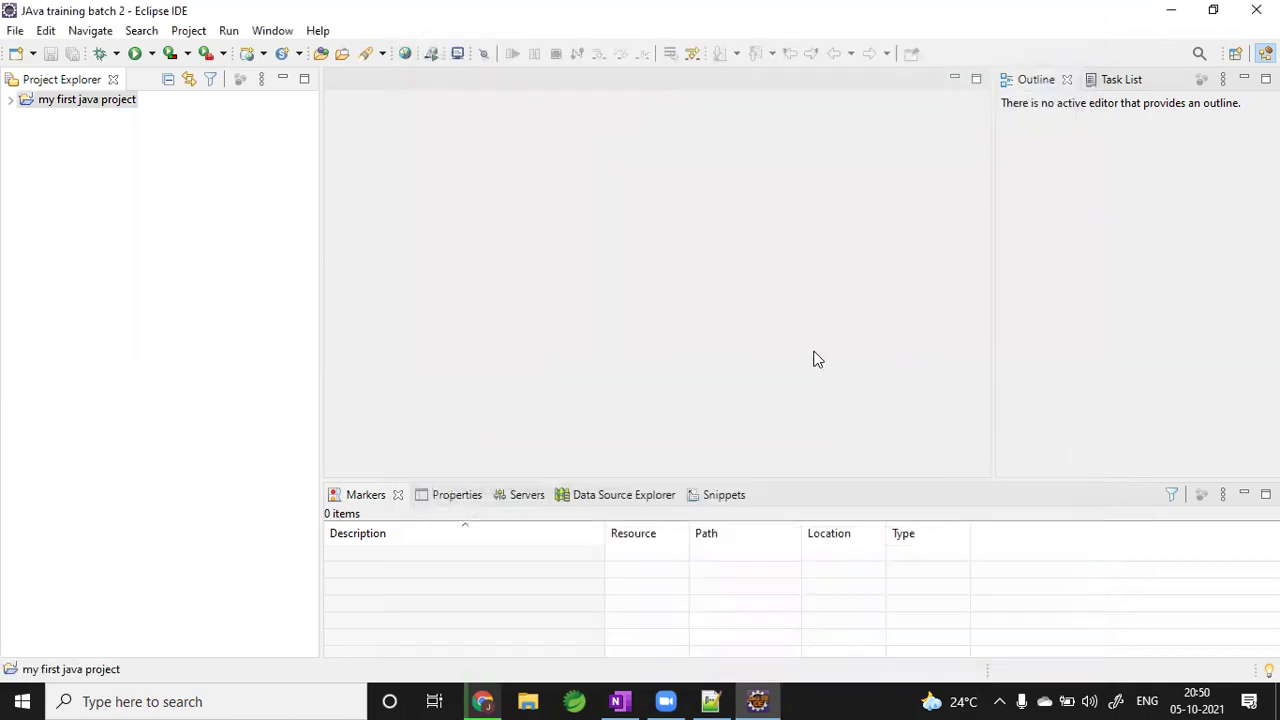
- Expand "my first java project" in the Project Explorer to examine its contents and collapse it again
left_click(80, 101)
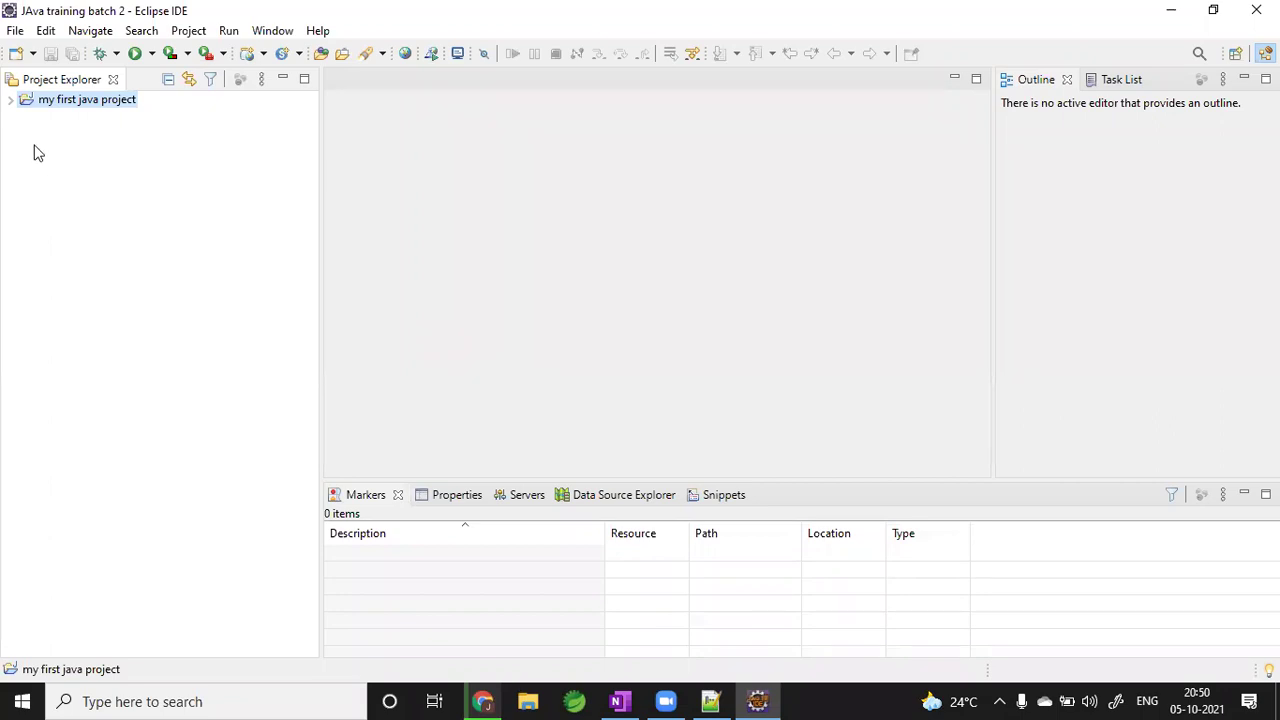
left_click(10, 102)
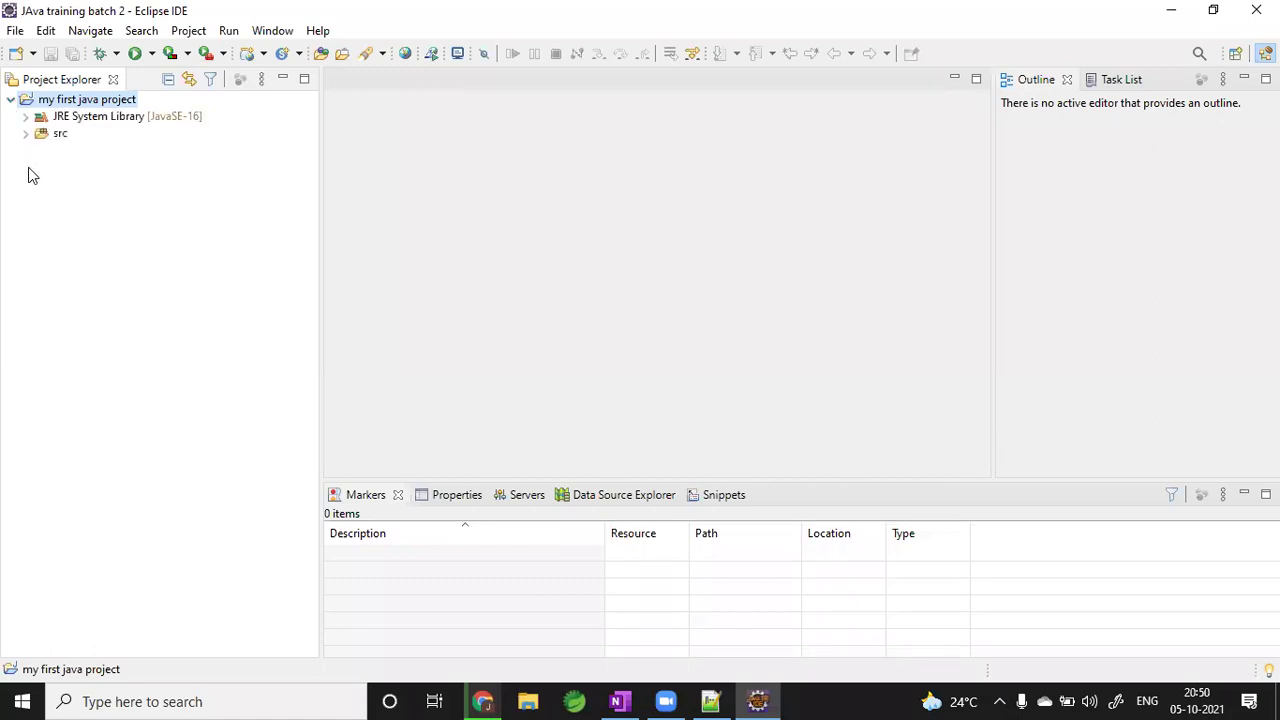
right_click(28, 100)
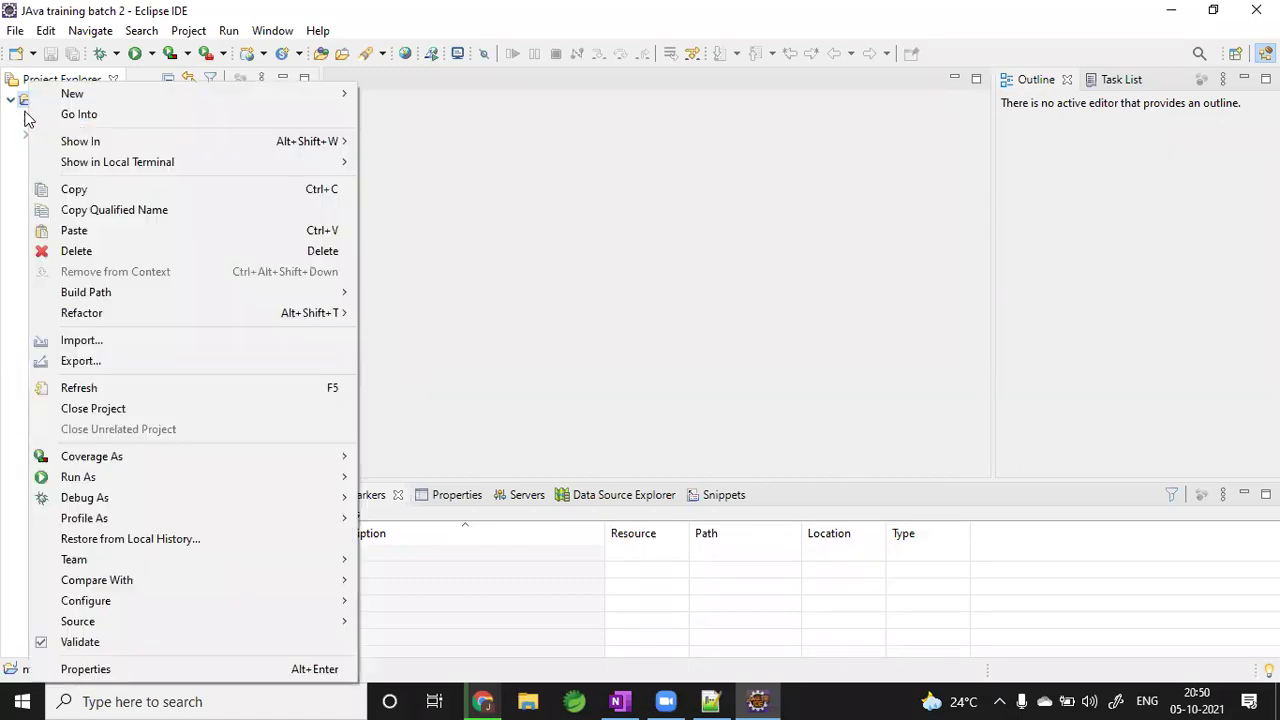
left_click(2, 160)
left_click(10, 102)
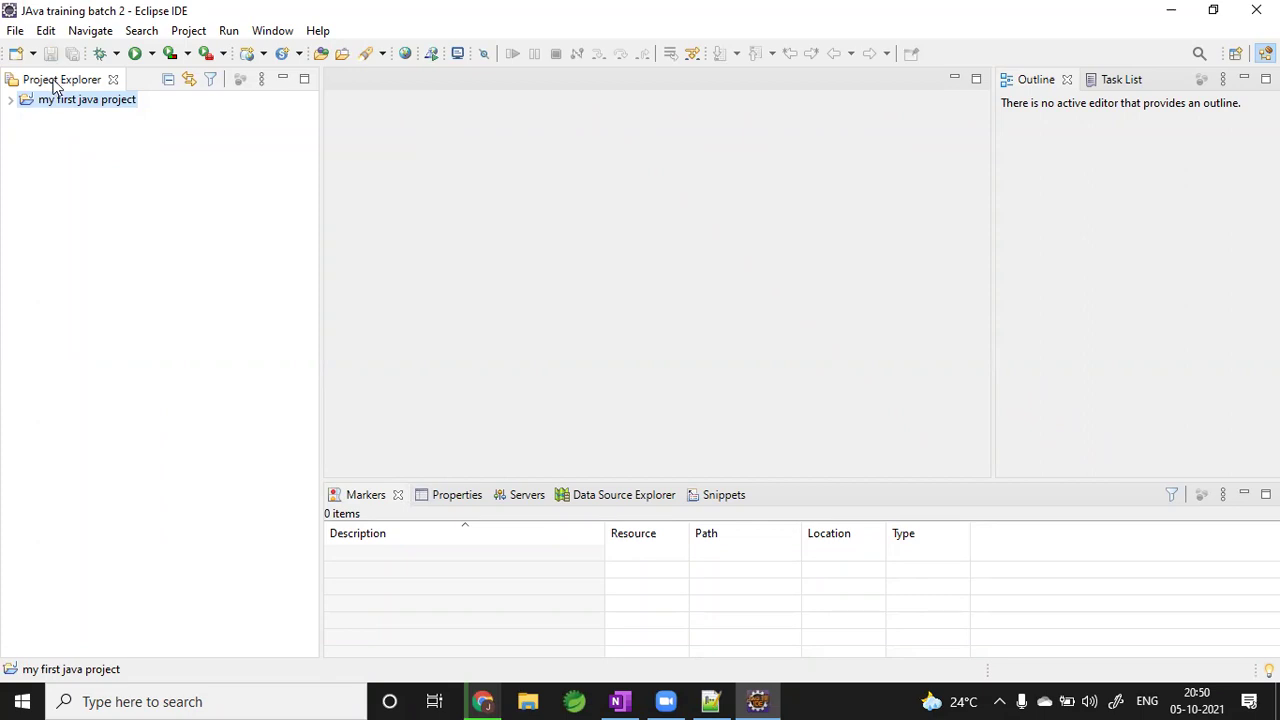
- Create another Java project named "Second java project" with the default settings, without opening the Java perspective
right_click(58, 224)
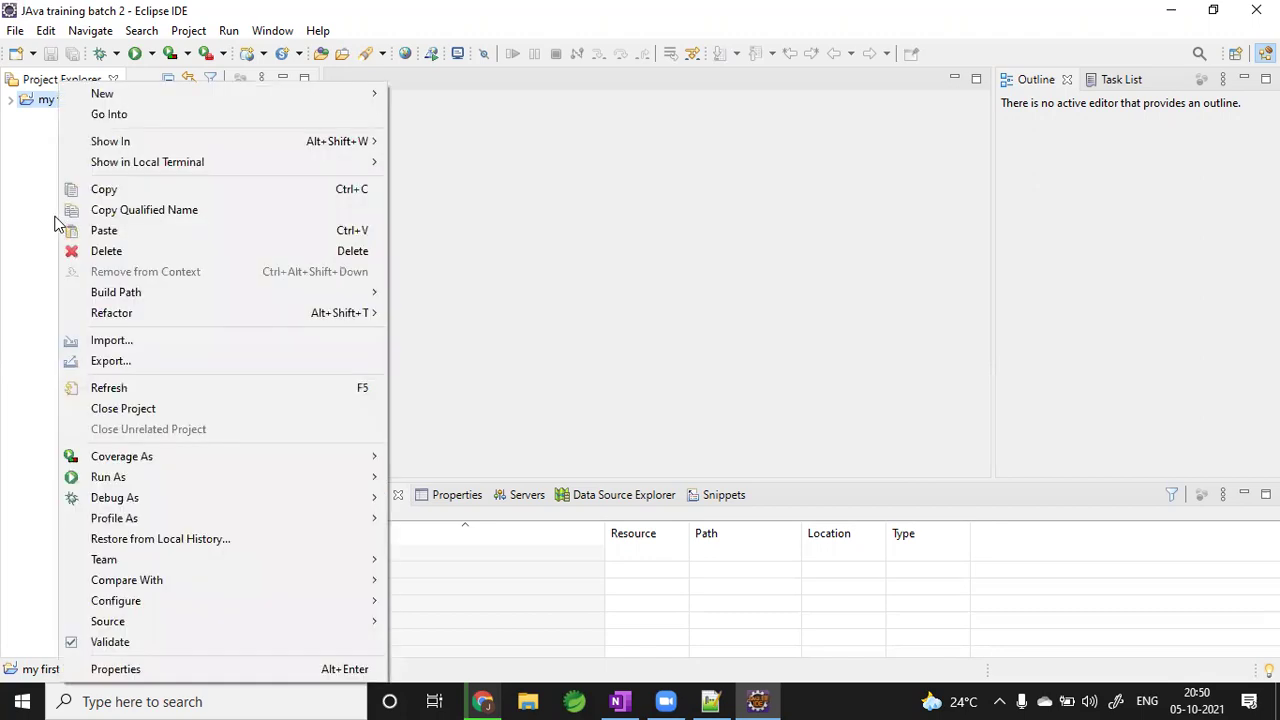
mouse_move(118, 97)
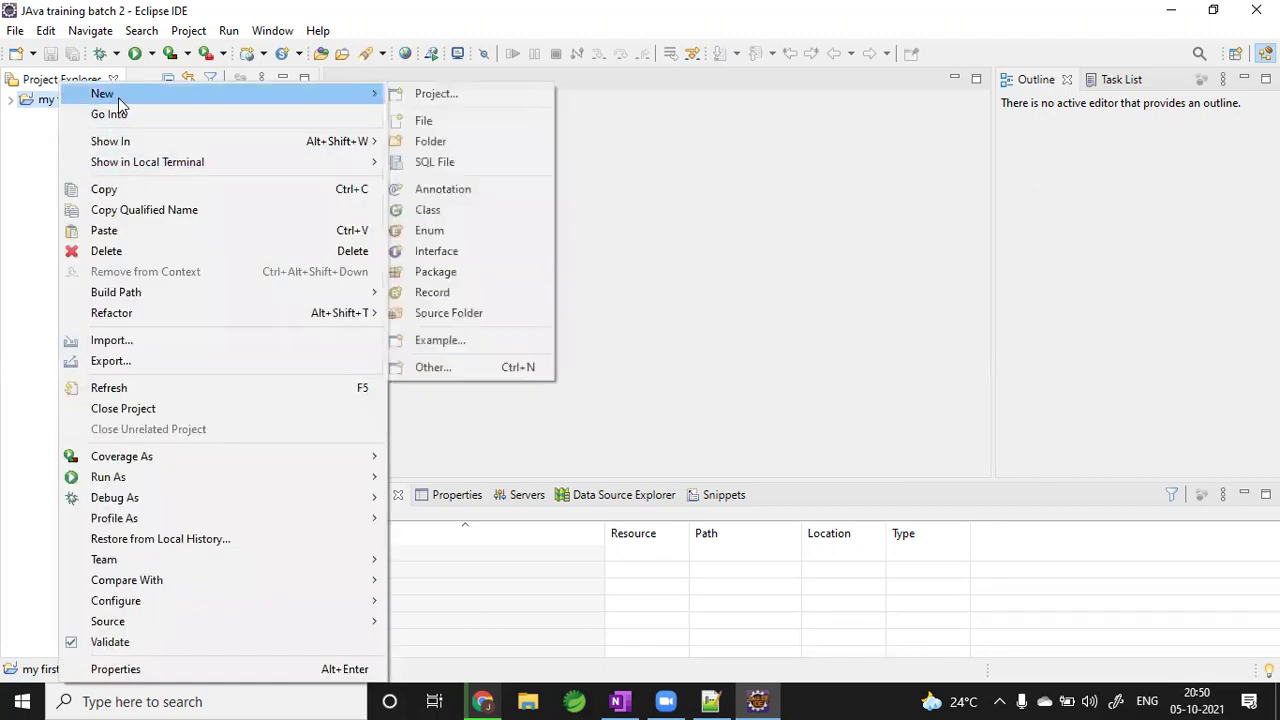
left_click(485, 94)
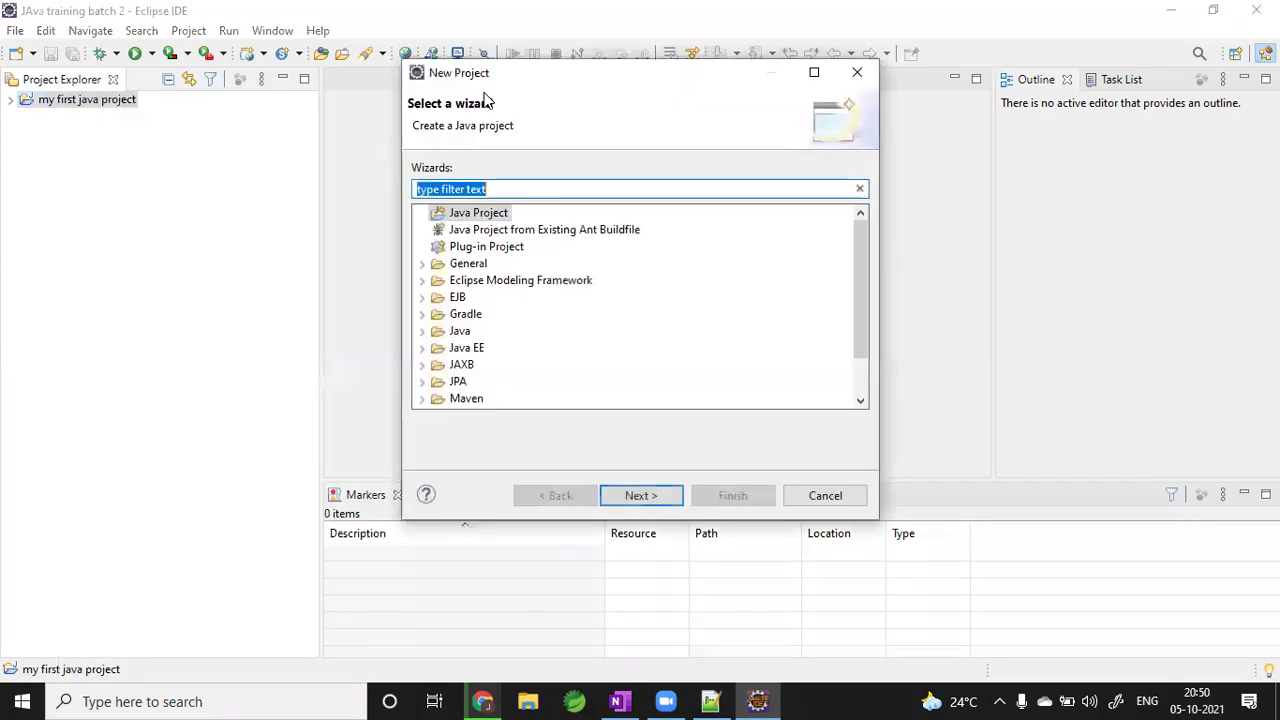
left_click(475, 216)
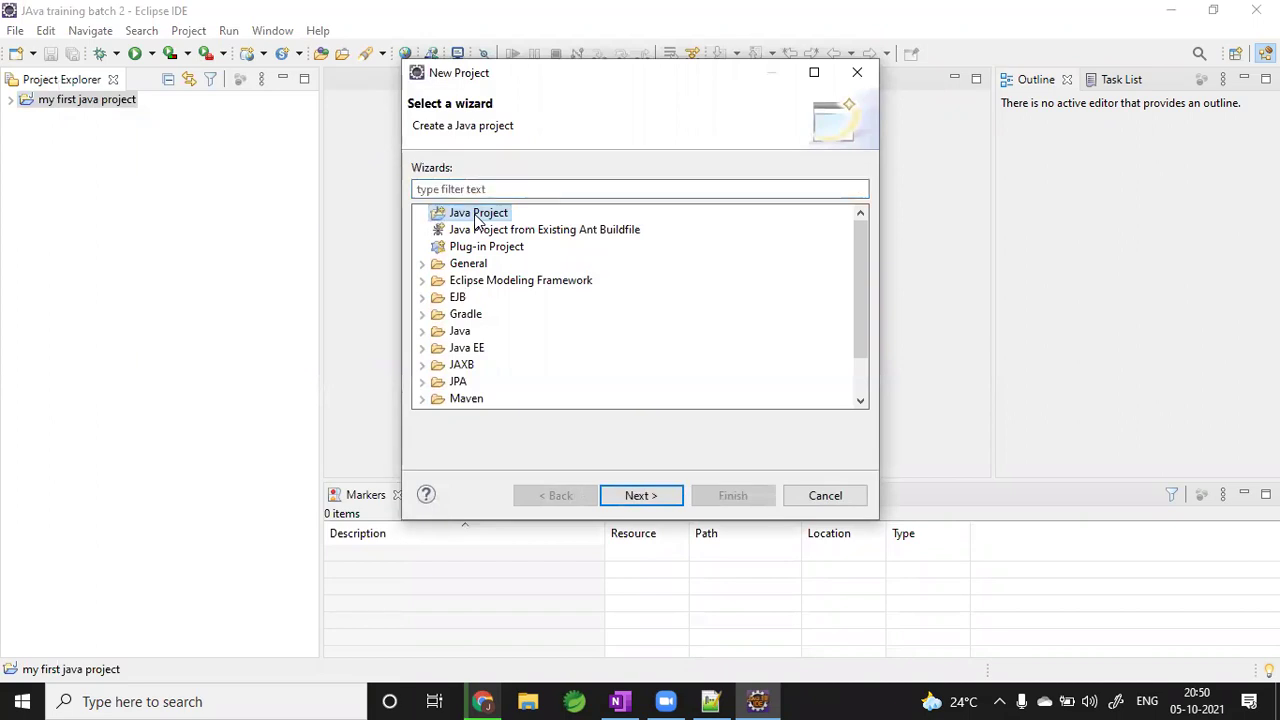
left_click(630, 498)
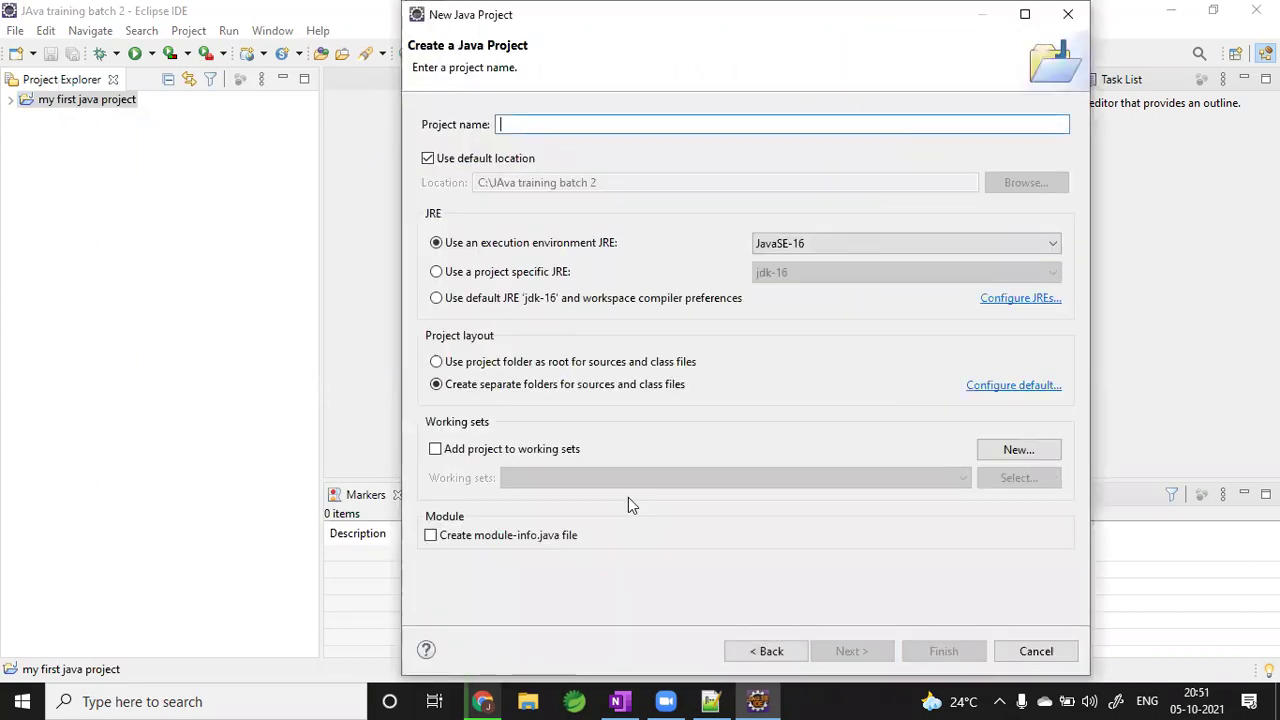
type("S")
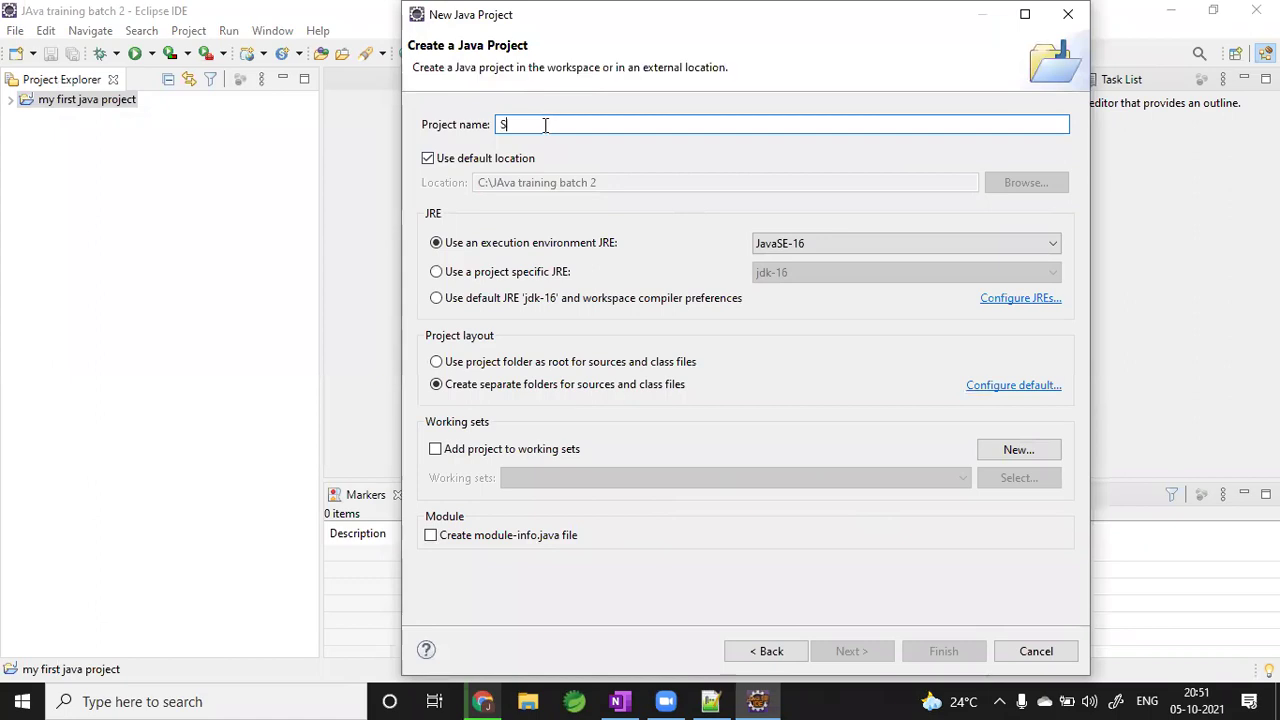
type("econd")
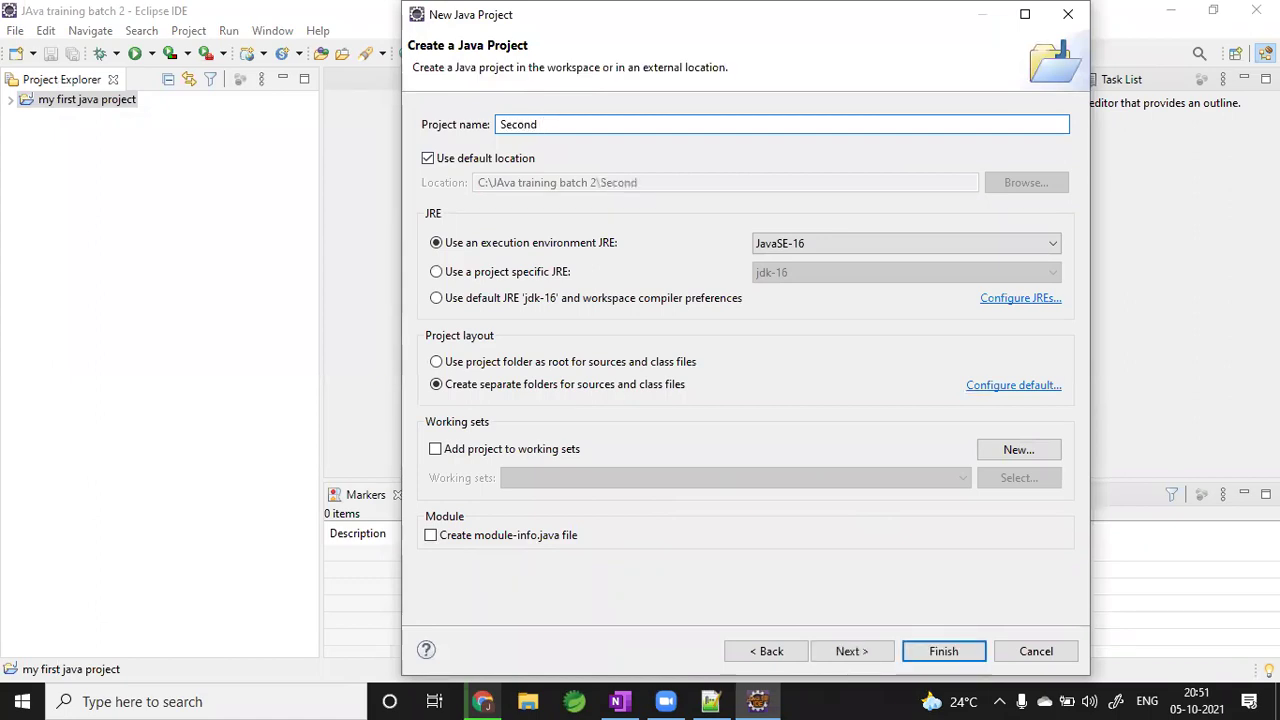
type(" java project")
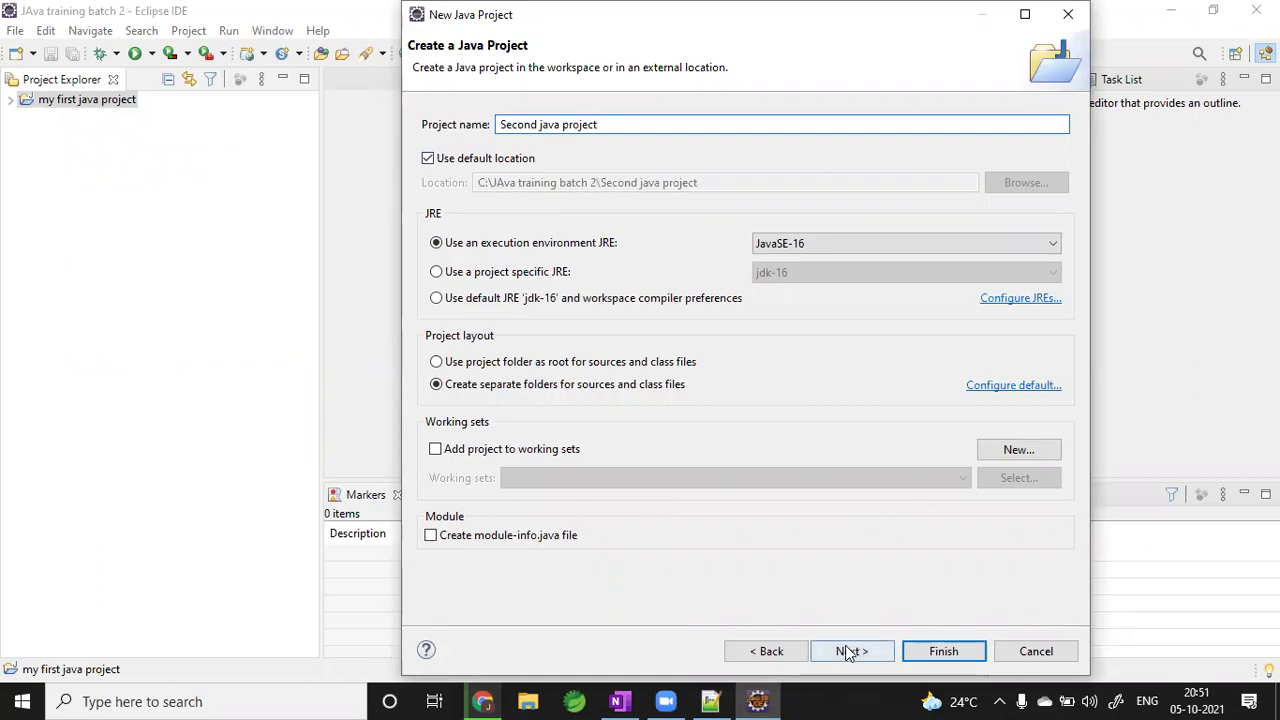
left_click(935, 648)
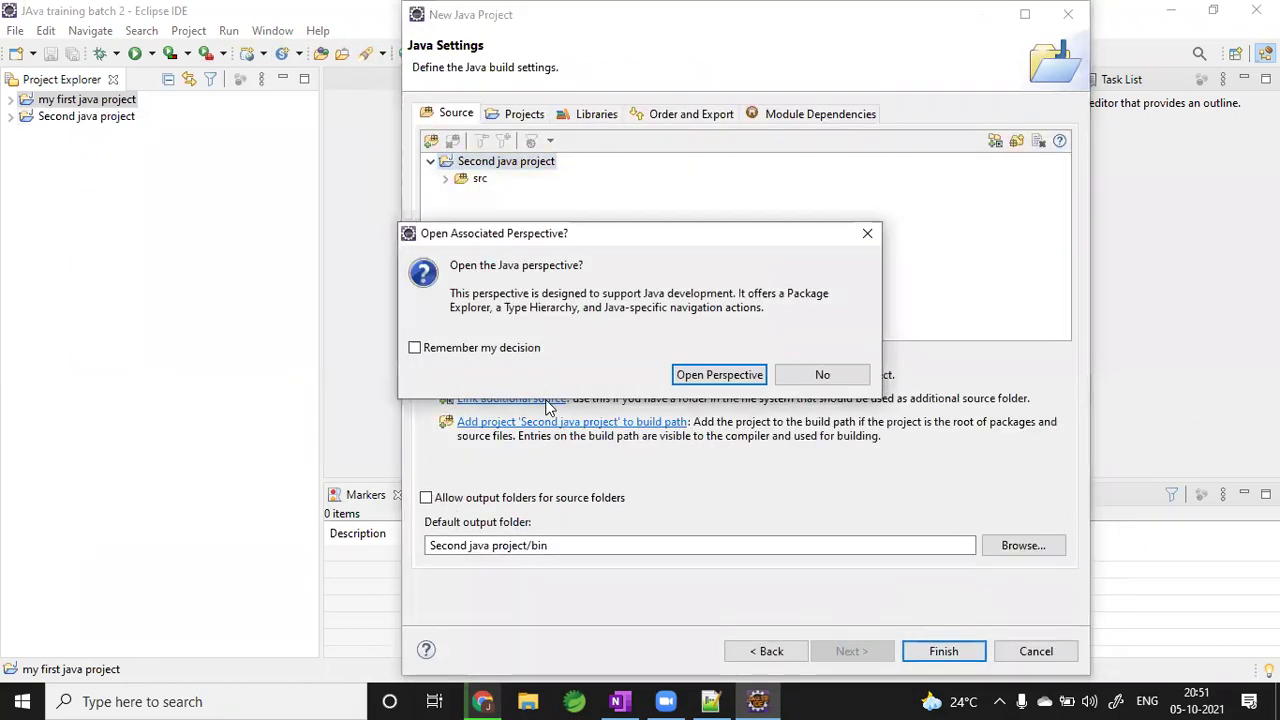
left_click(822, 374)
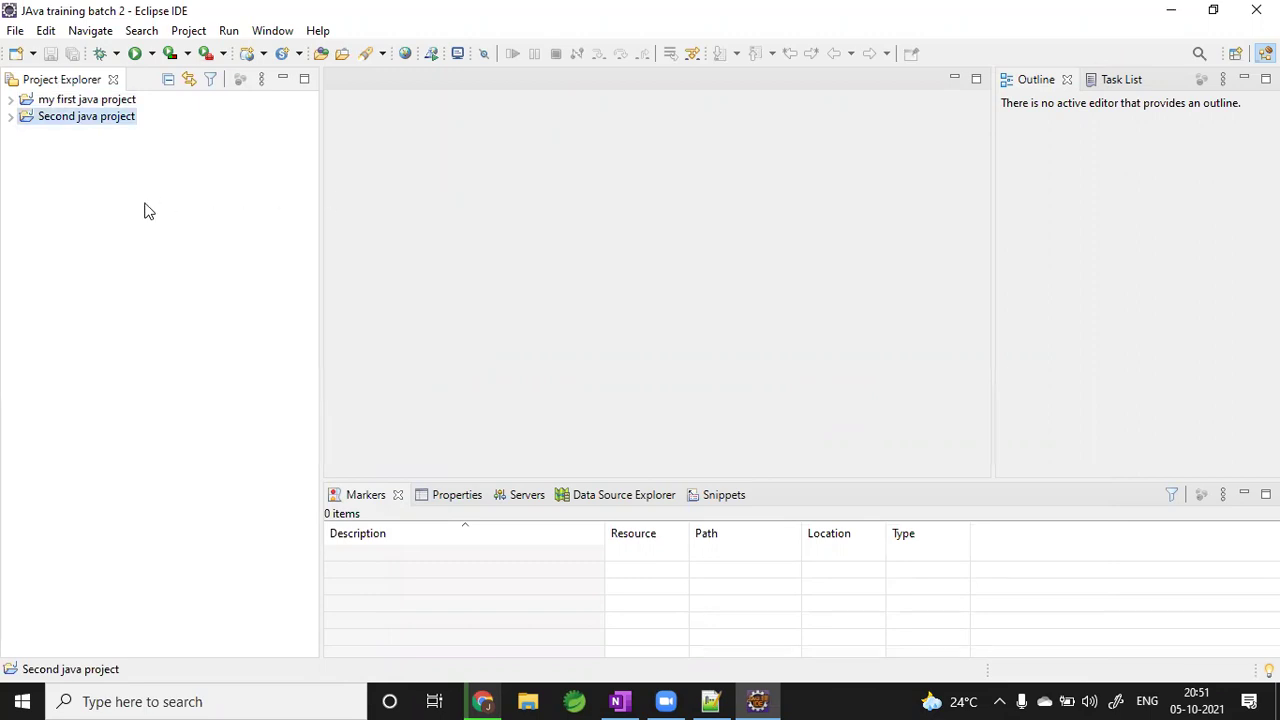
- Expand "my first java project" in the Project Explorer and select its src folder
left_click(10, 99)
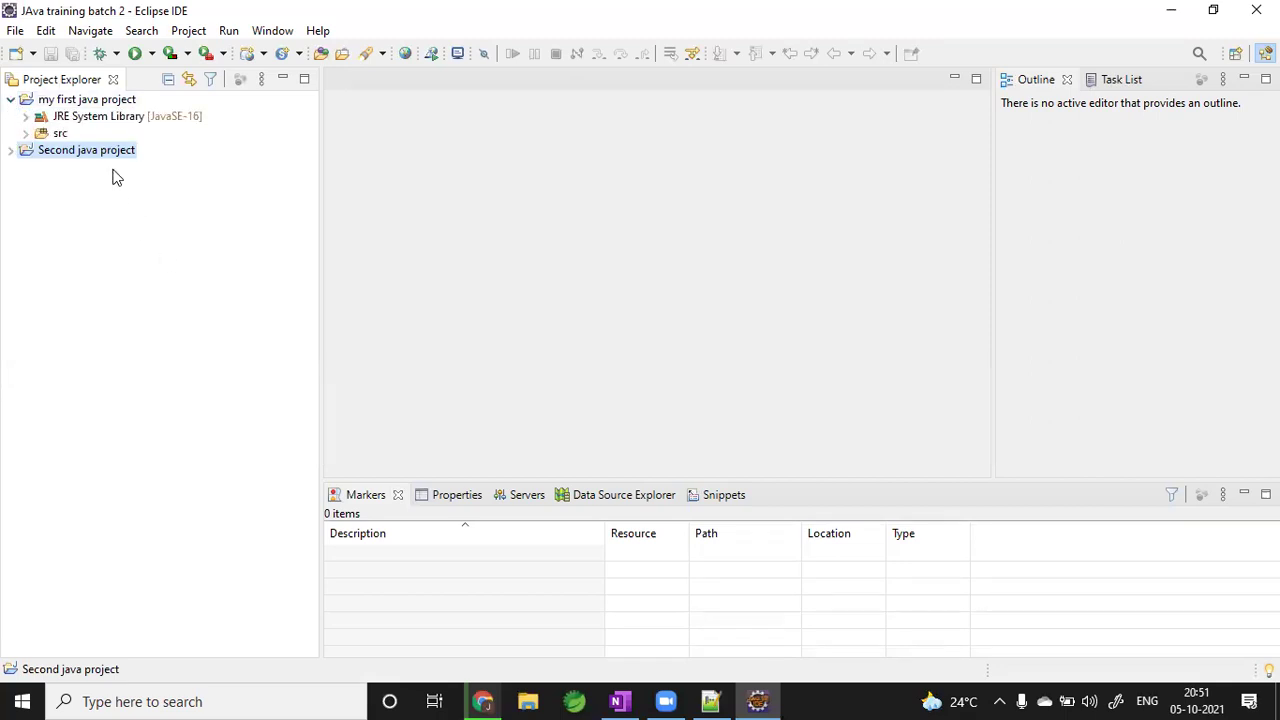
left_click(56, 133)
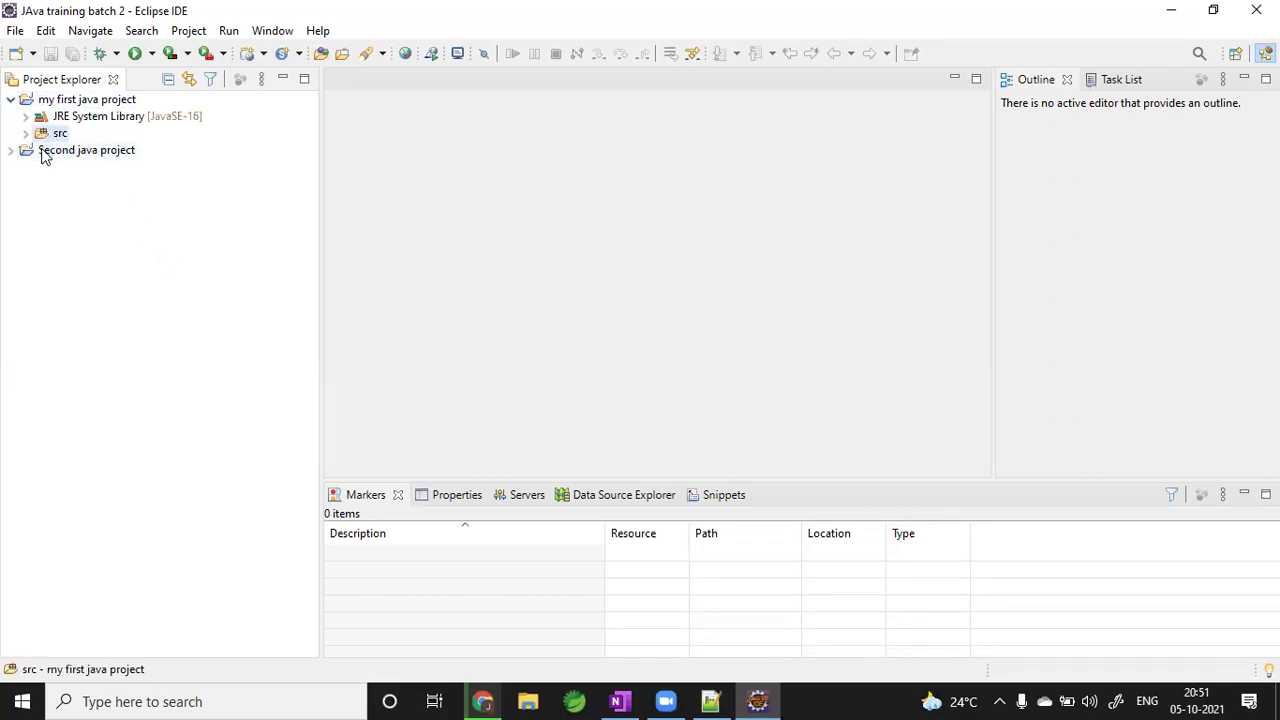
- Remove "Second java project" from the workspace without deleting its contents on disk
left_click(44, 155)
key("Delete")
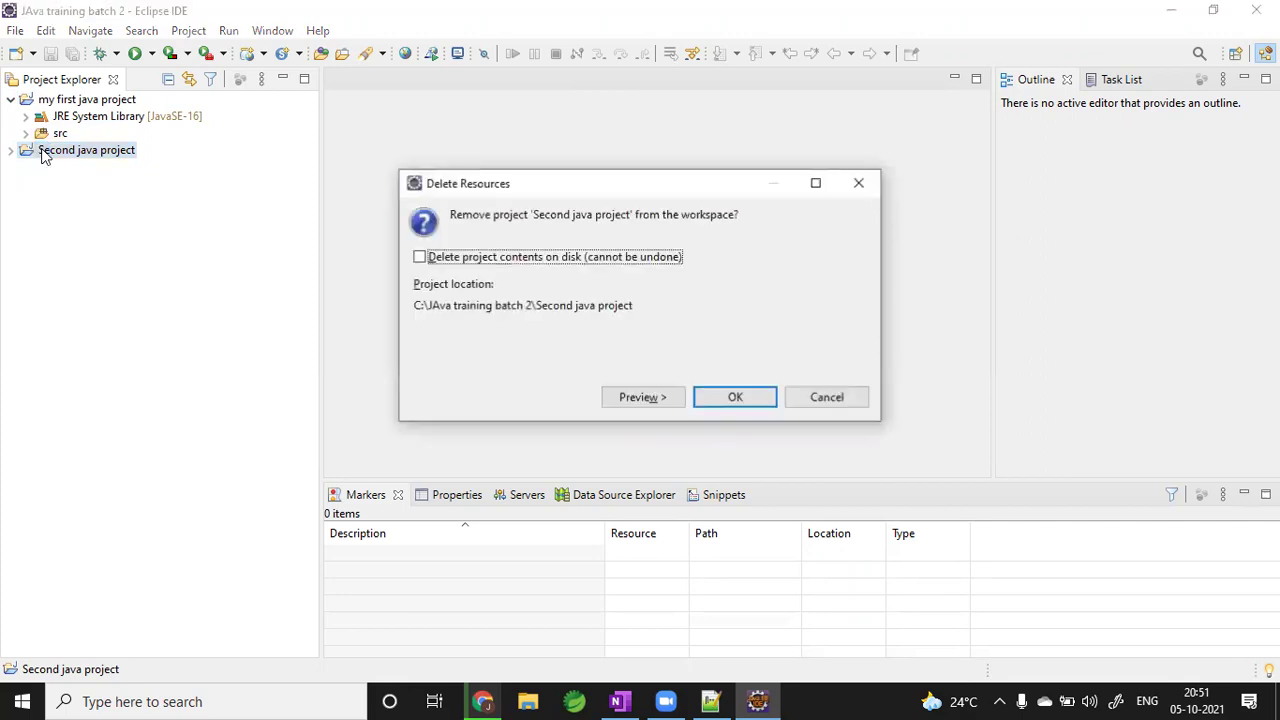
left_click(735, 397)
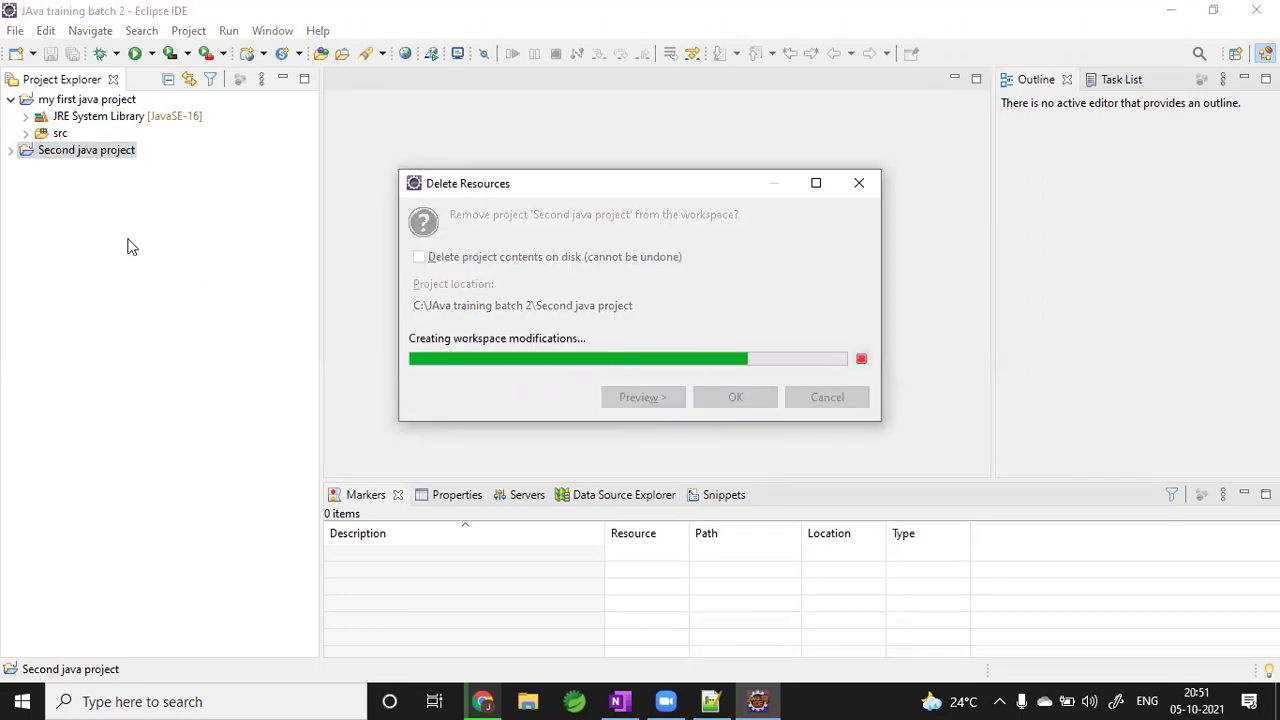
- Examine the modules in the JRE System Library of "my first java project" and collapse the library again
left_click(82, 100)
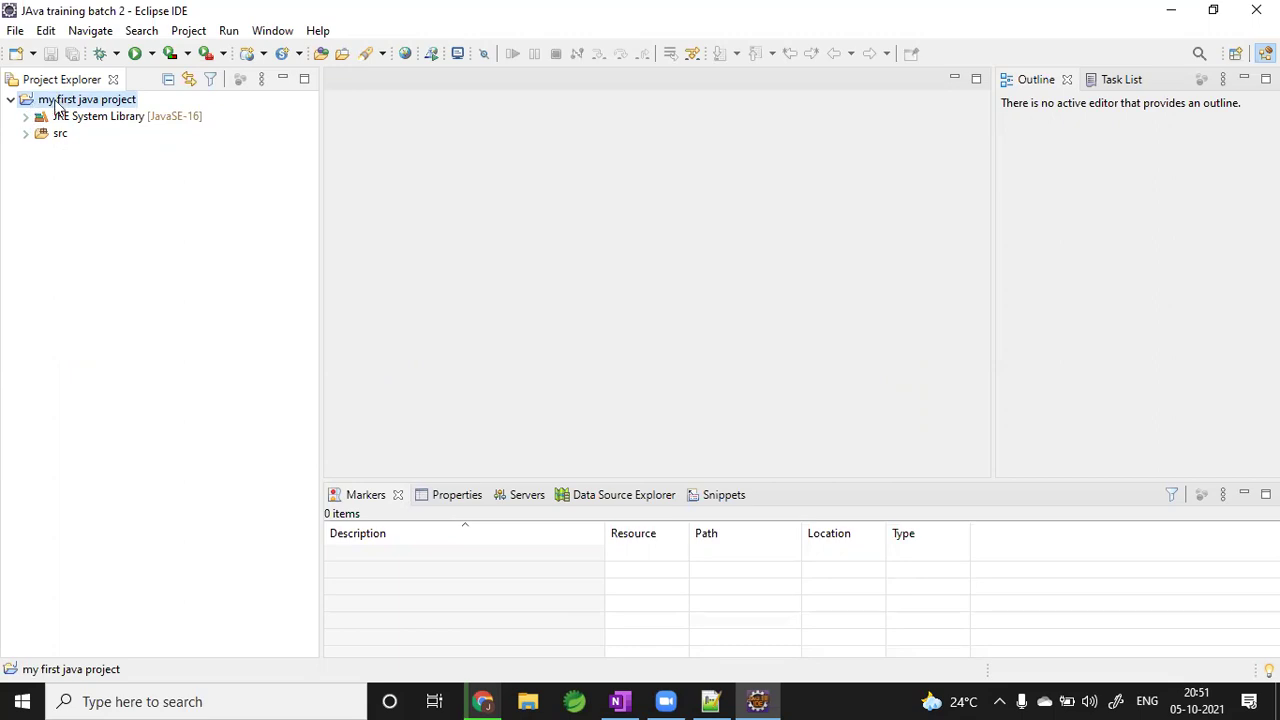
left_click(84, 118)
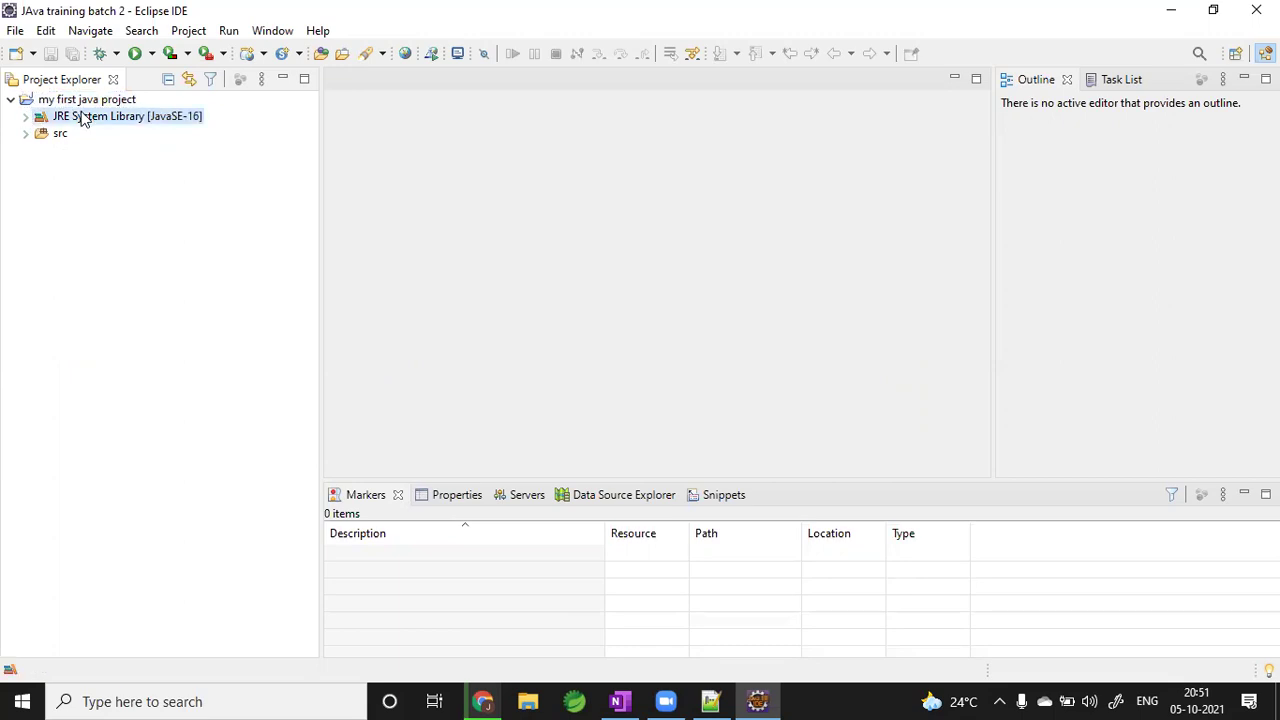
left_click(26, 117)
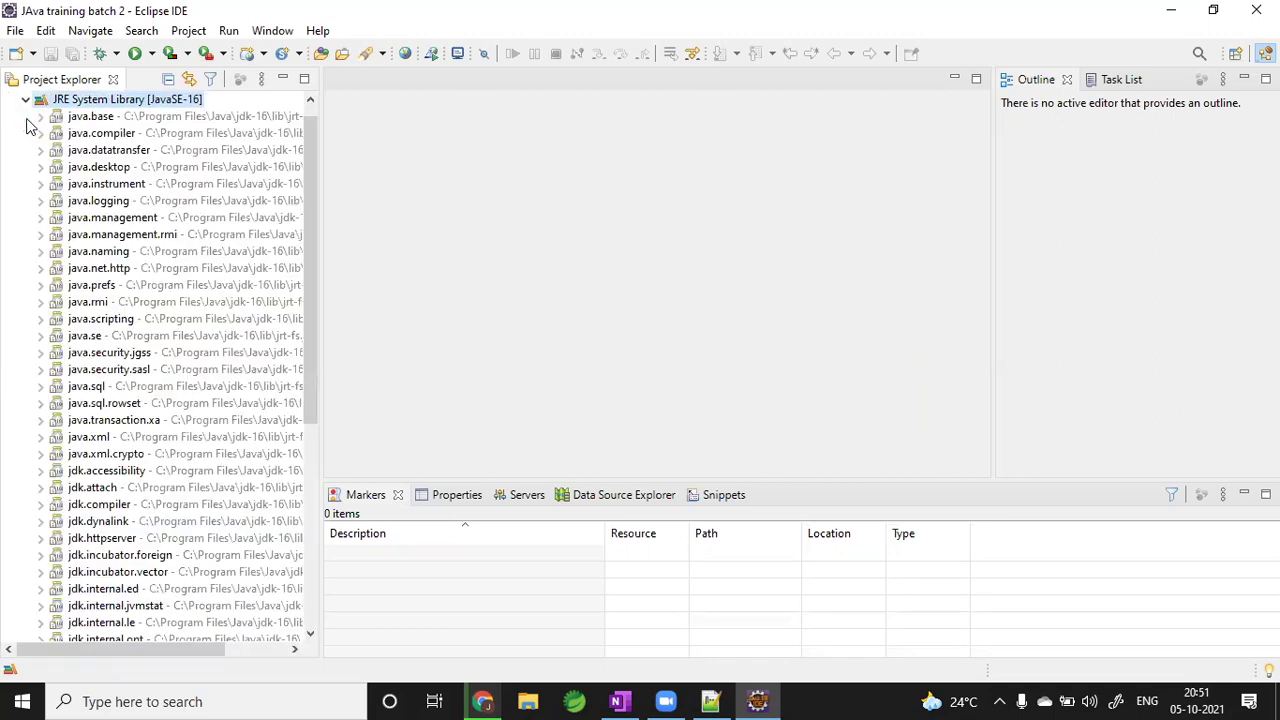
left_click_drag(309, 222, 315, 318)
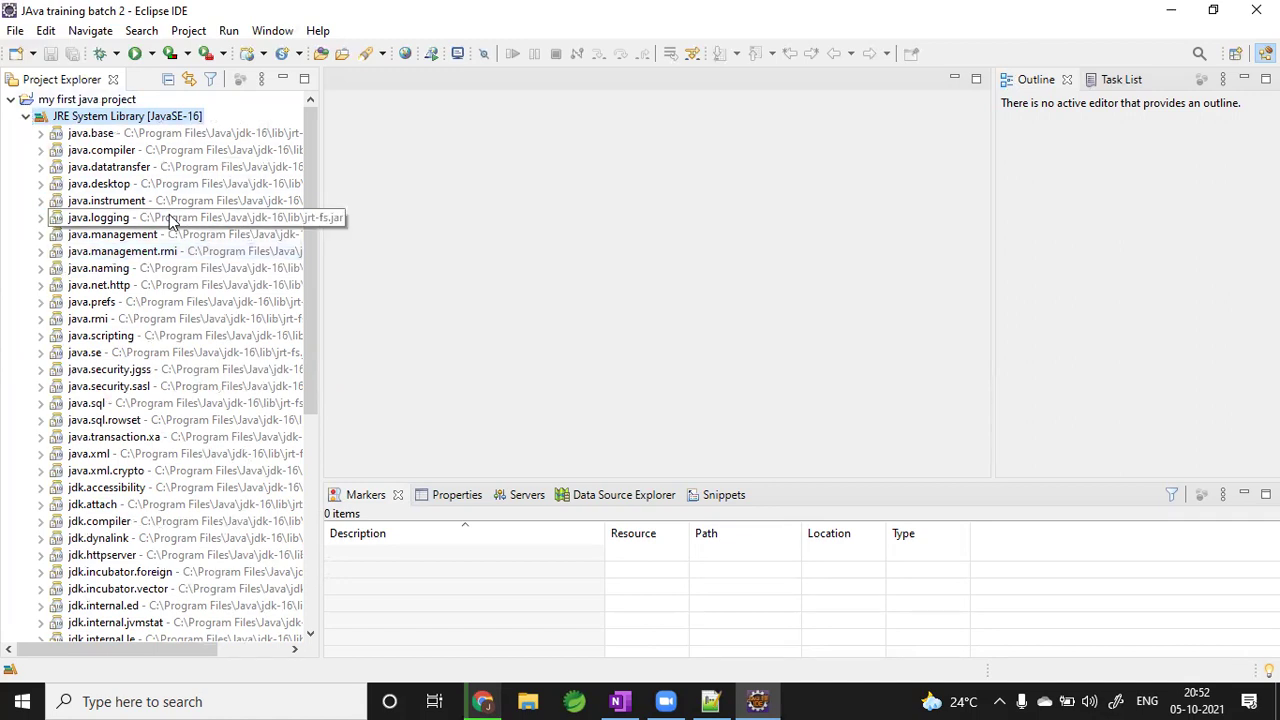
left_click_drag(307, 251, 315, 208)
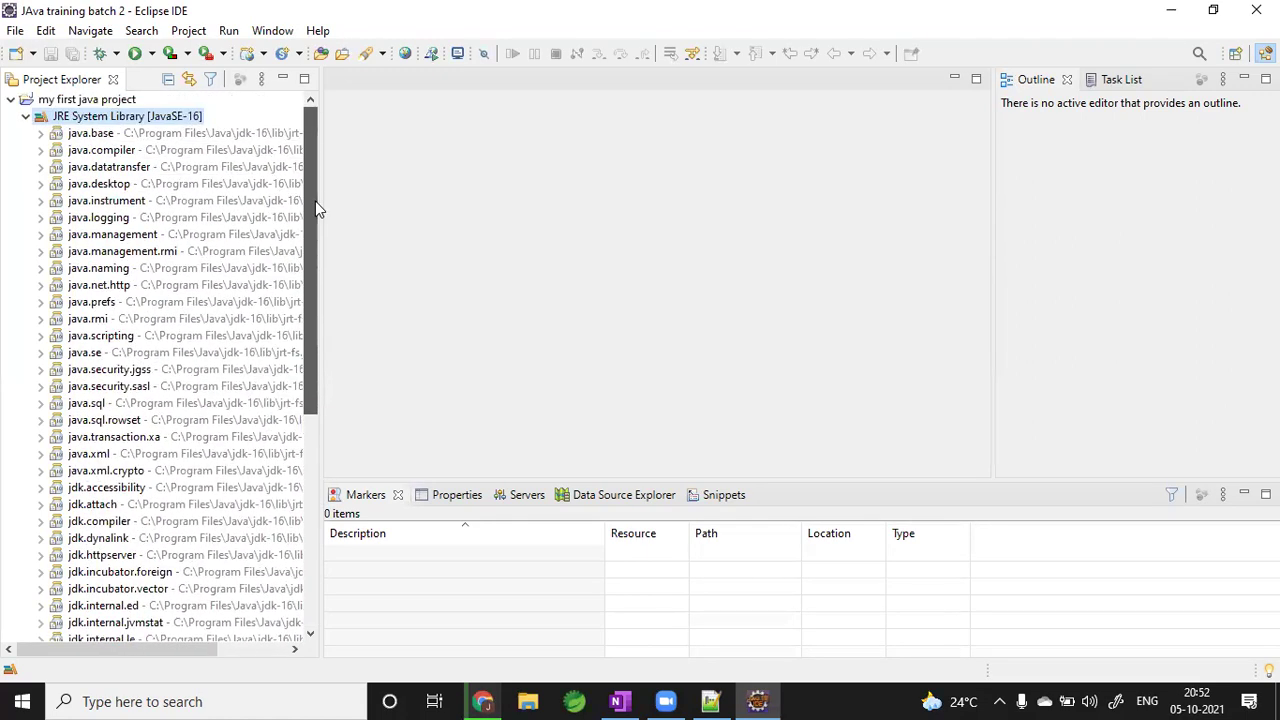
left_click(26, 116)
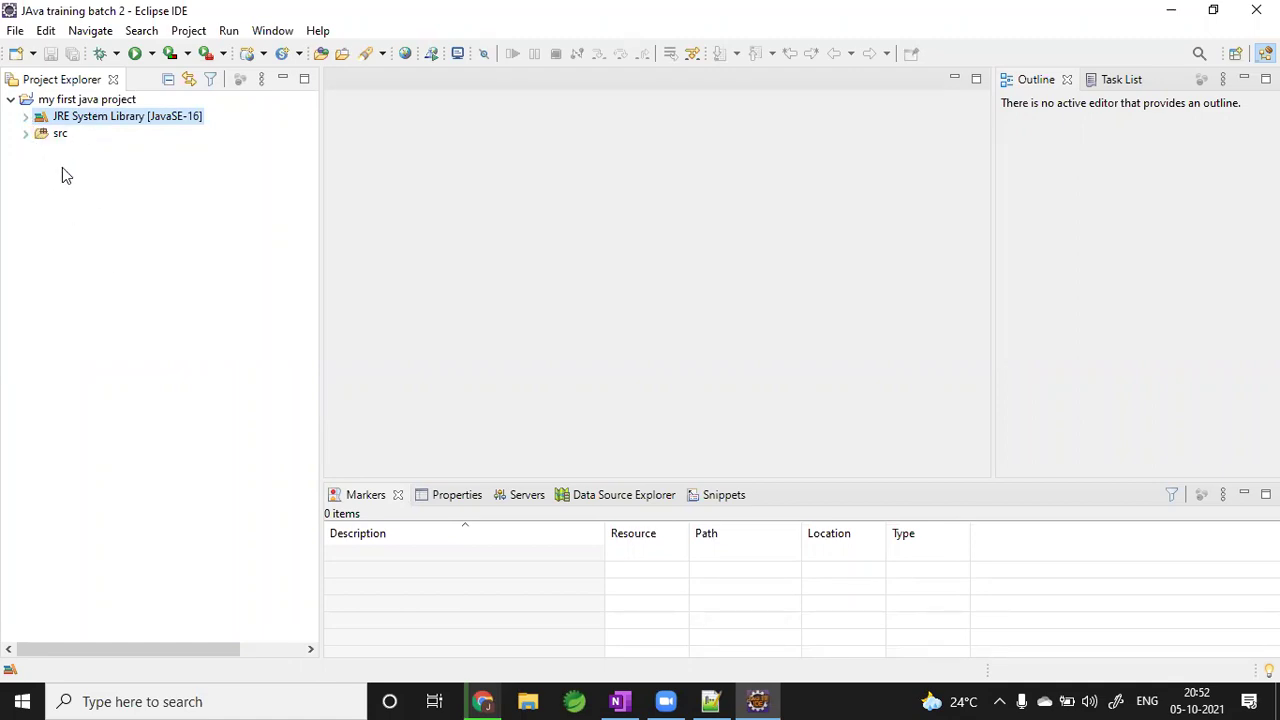
left_click(42, 139)
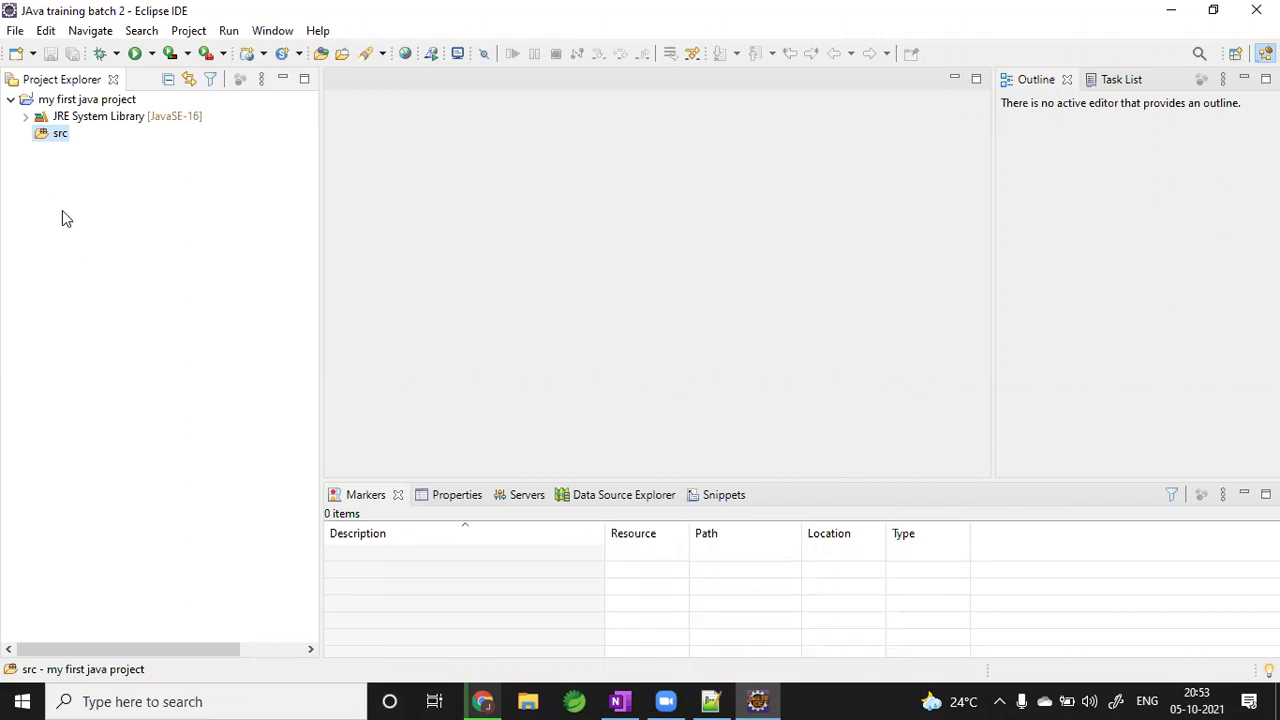
right_click(60, 138)
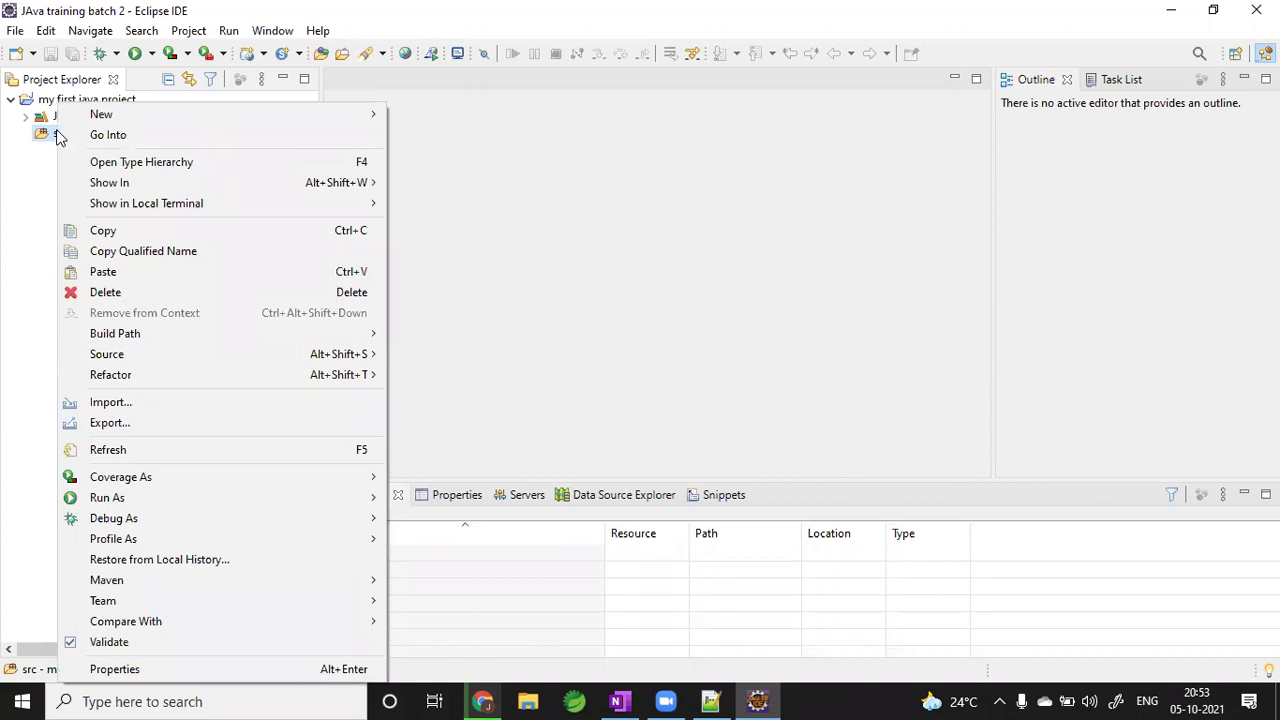
mouse_move(102, 120)
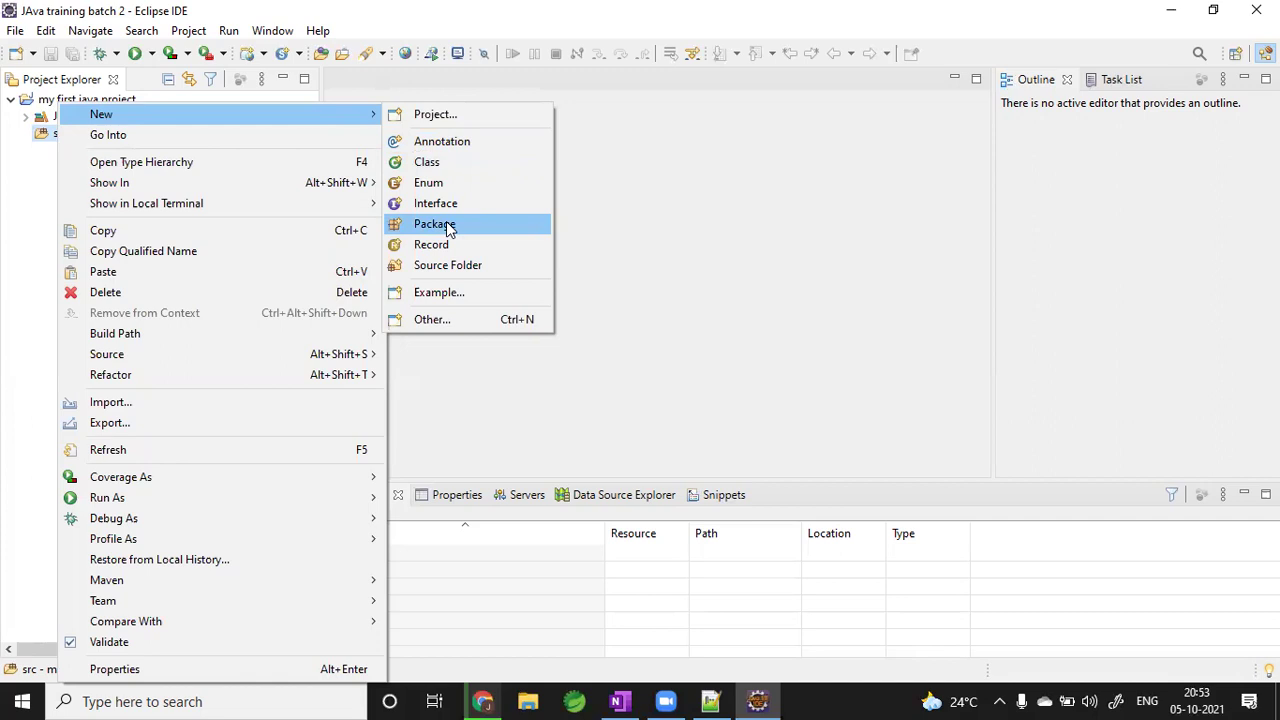
left_click(768, 329)
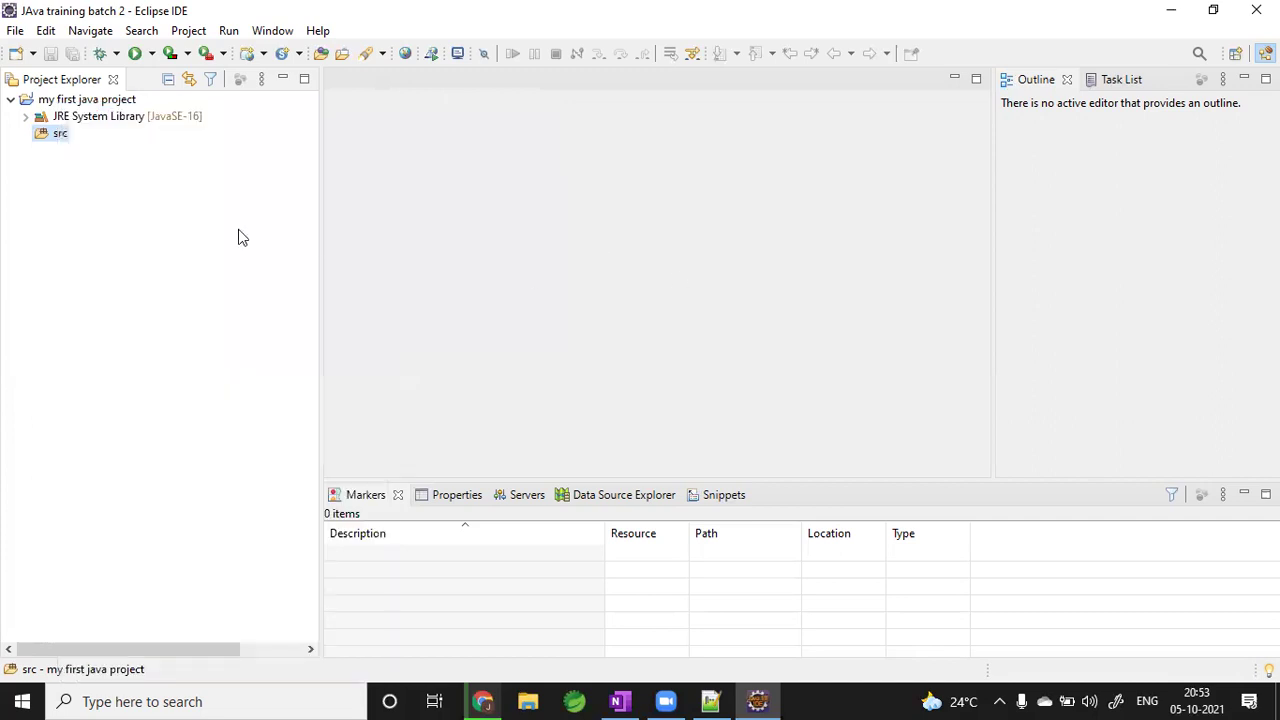
- Create a Java package named "first" in the src folder of "my first java project"
right_click(44, 137)
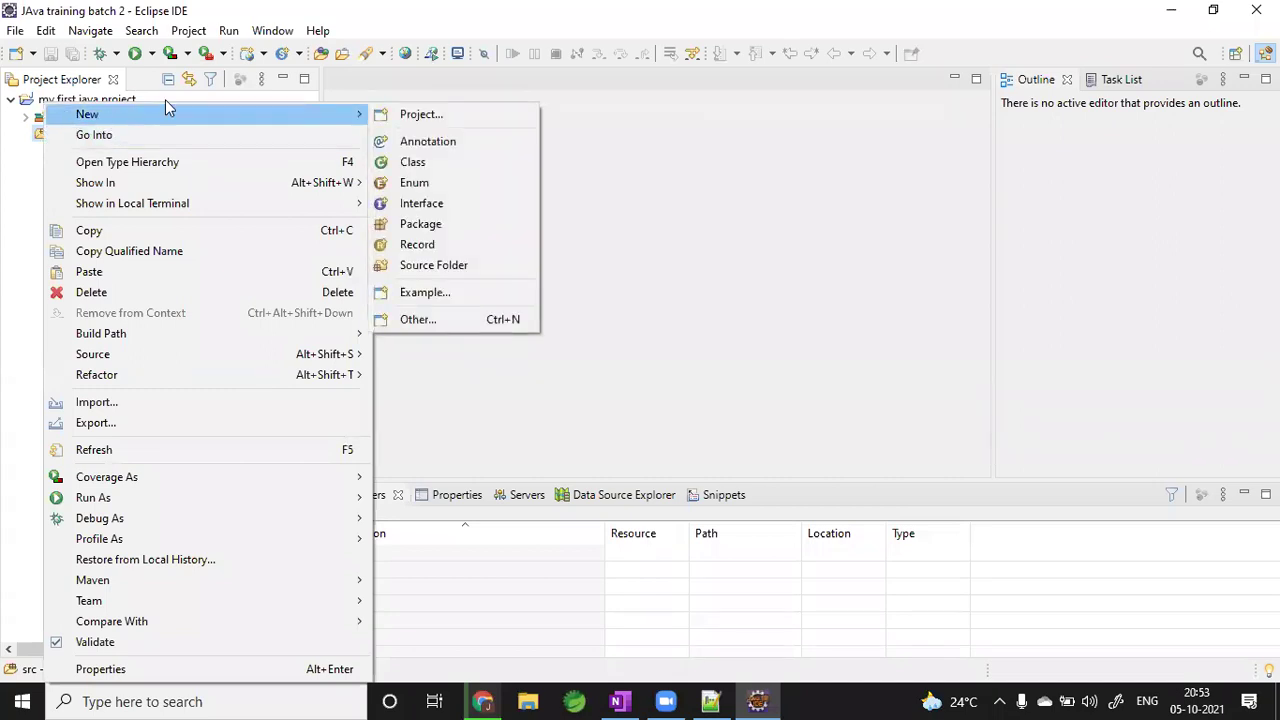
left_click(432, 229)
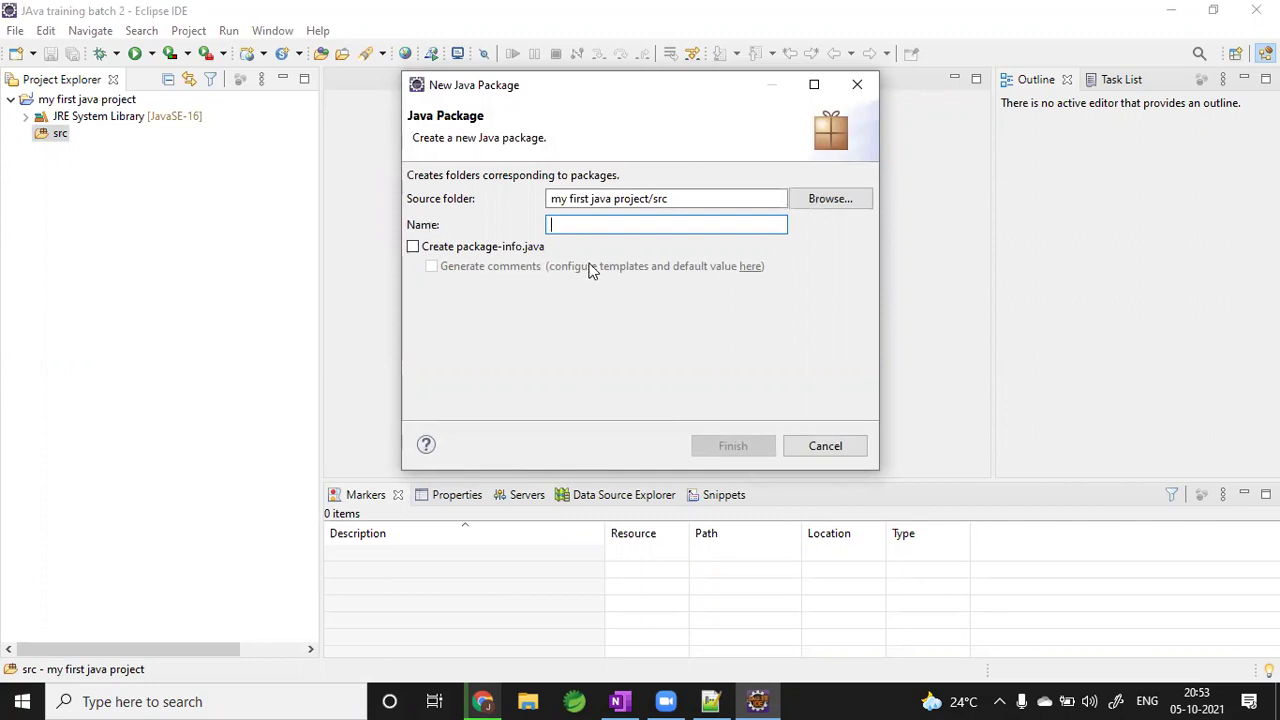
left_click_drag(706, 200, 531, 206)
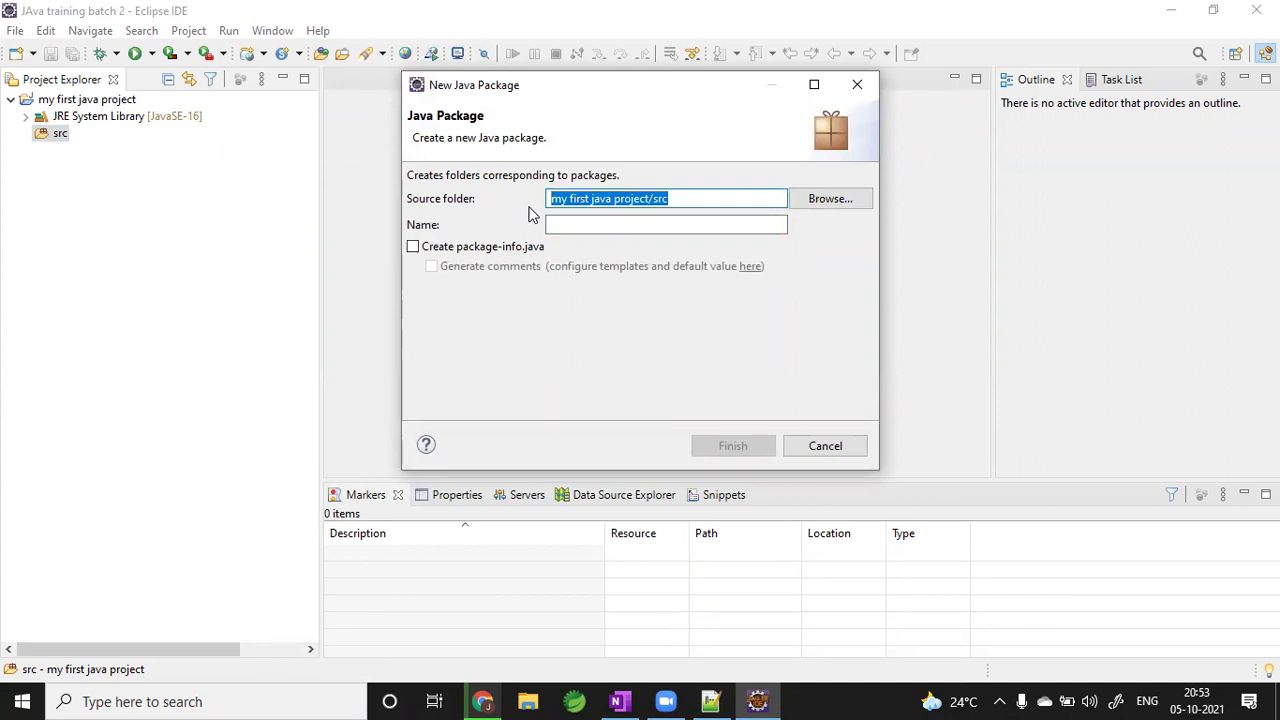
left_click(693, 196)
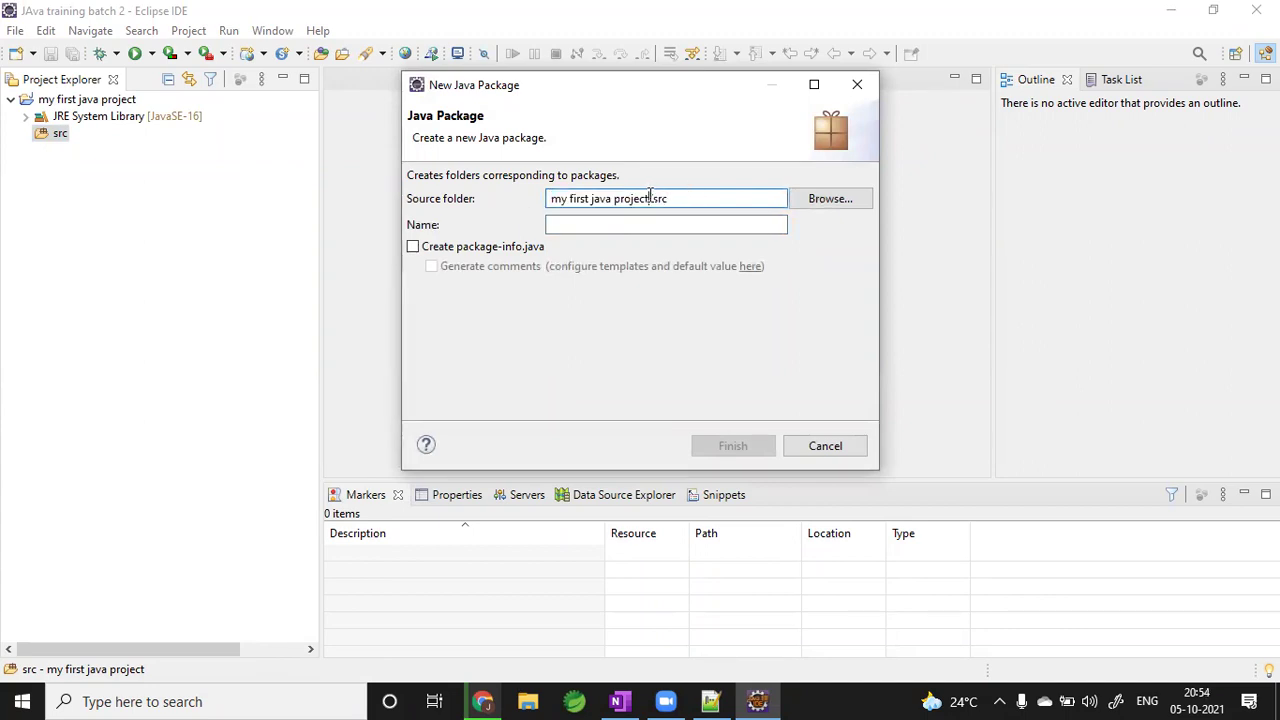
left_click_drag(651, 198, 543, 198)
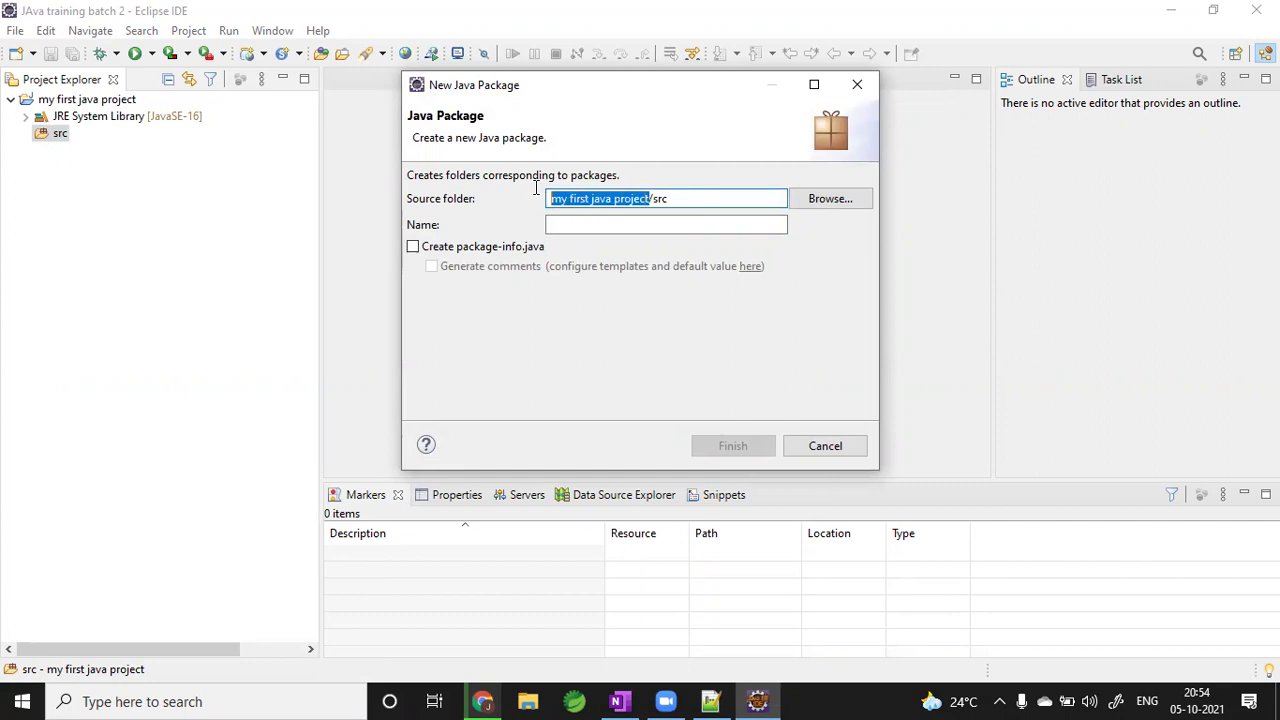
left_click(674, 201)
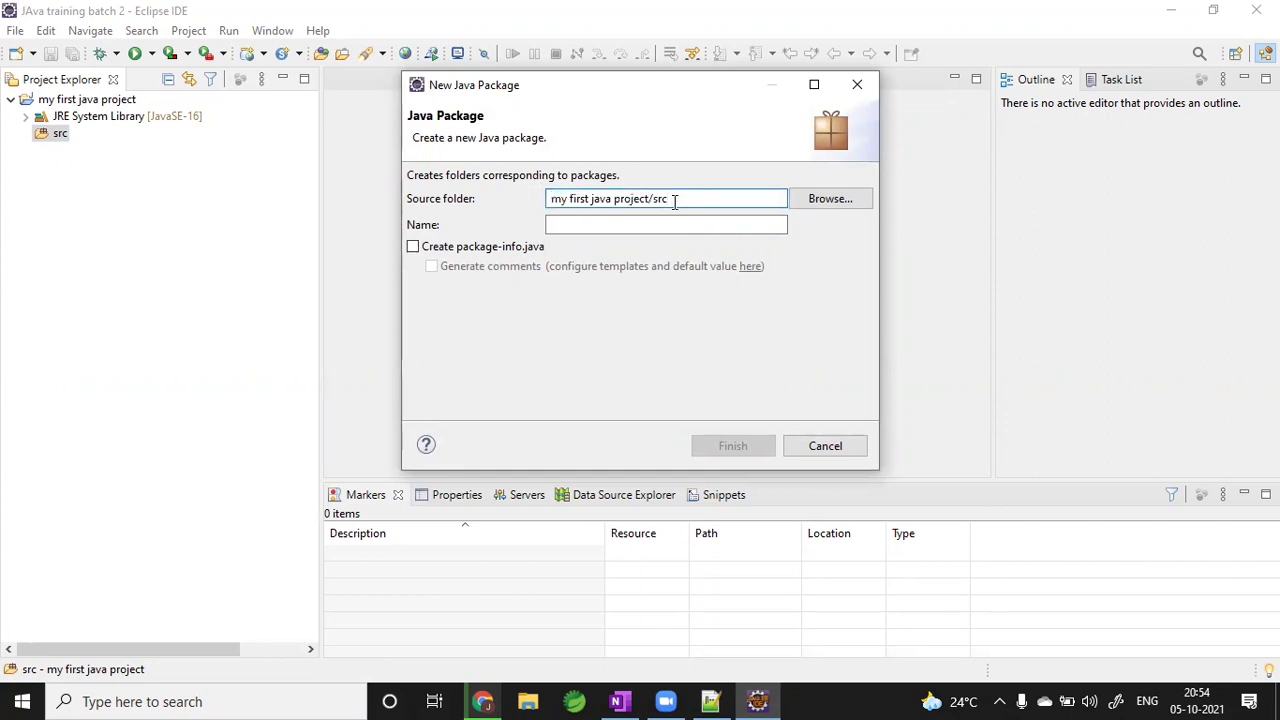
left_click(608, 228)
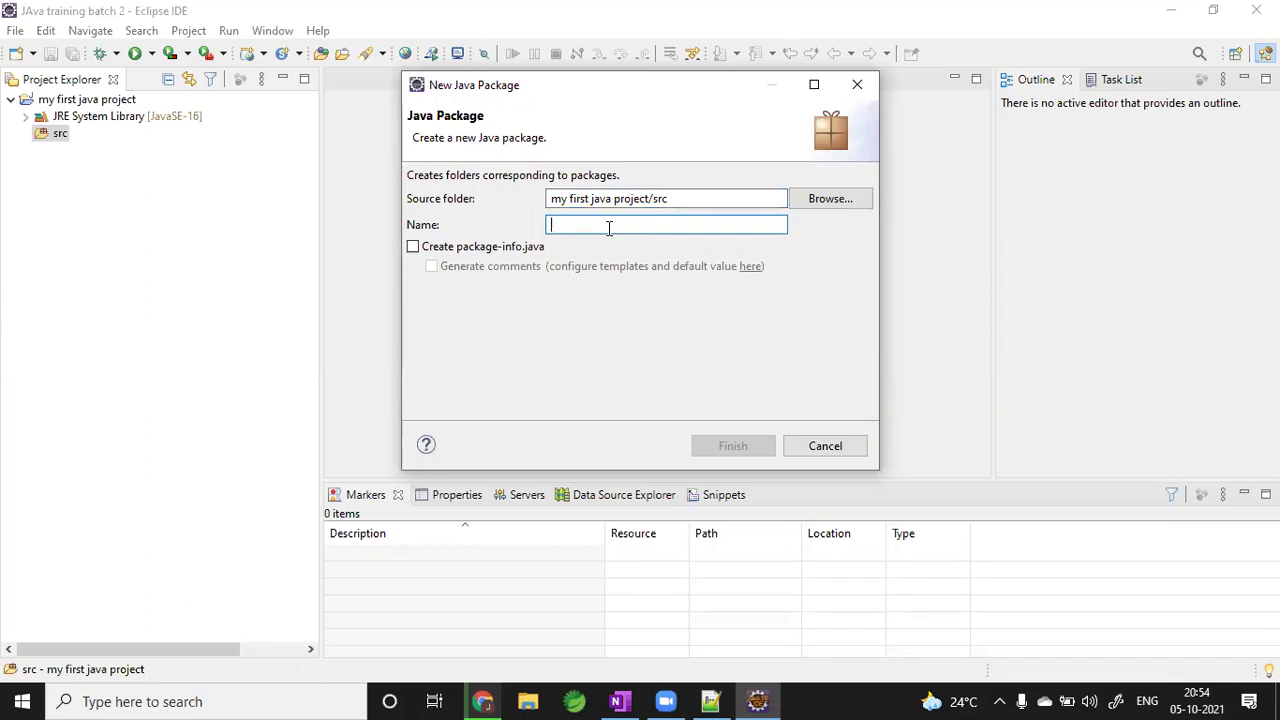
type("first")
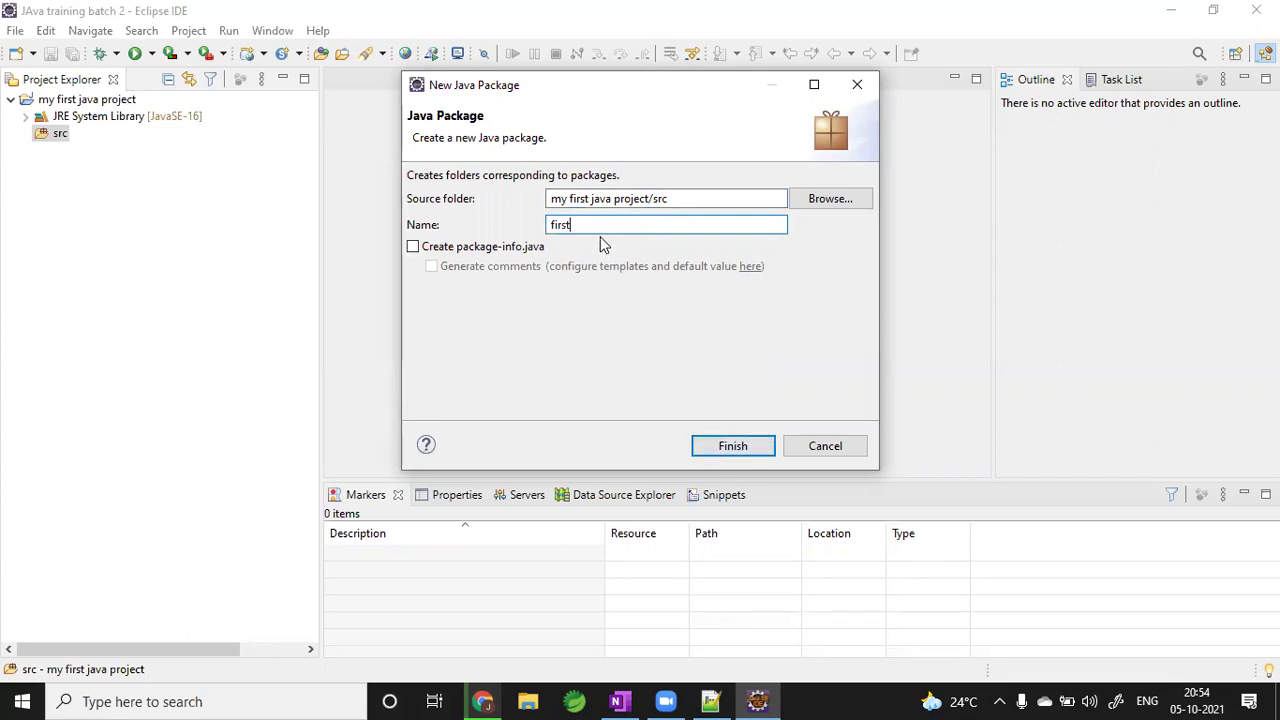
left_click(727, 444)
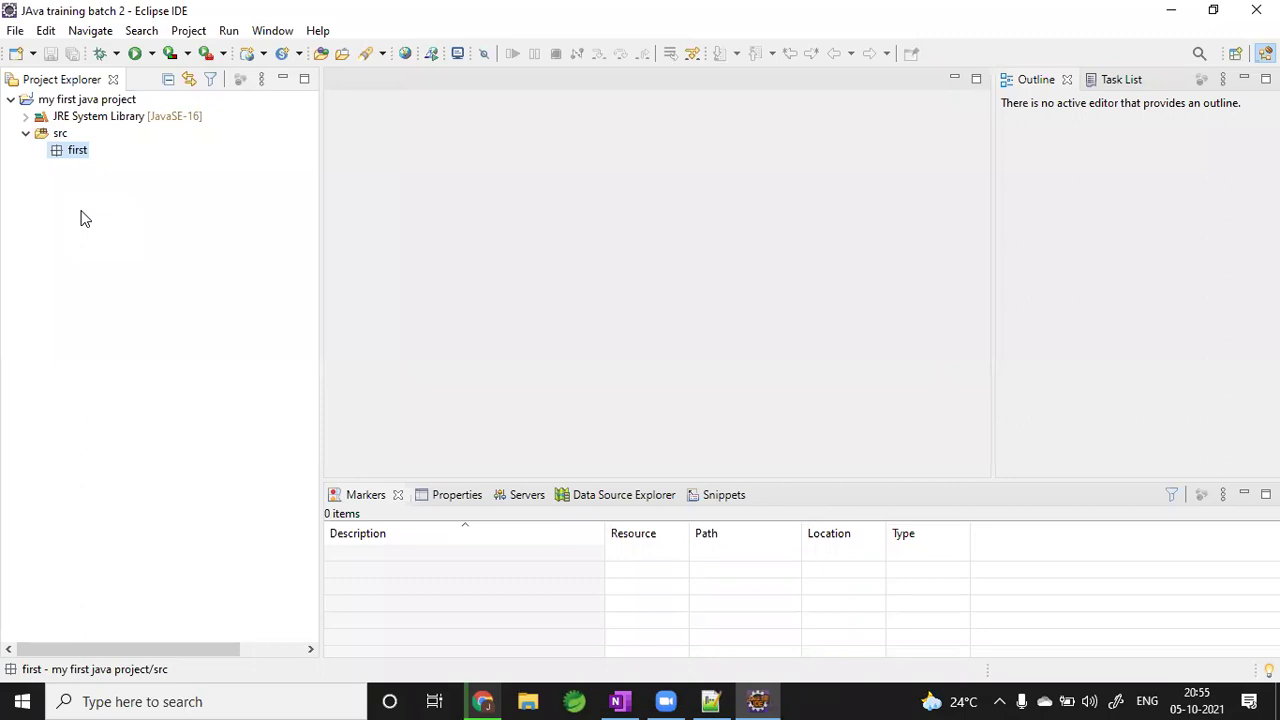
right_click(64, 152)
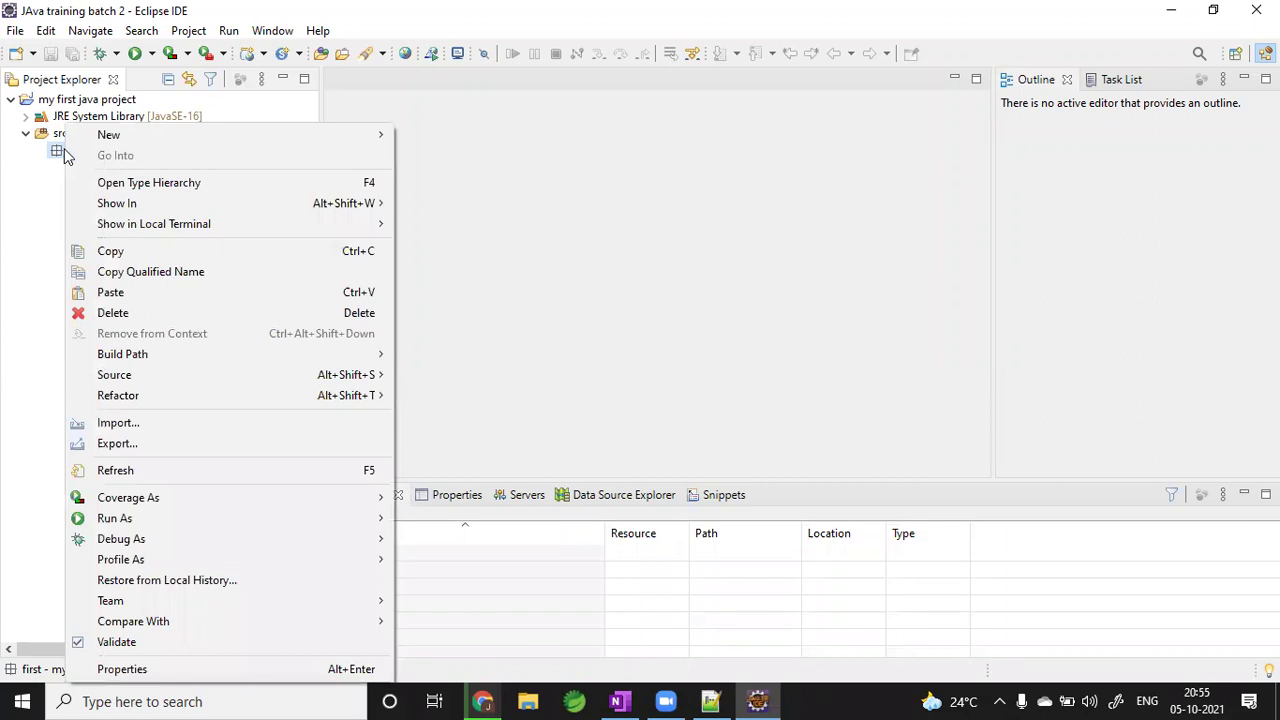
mouse_move(100, 140)
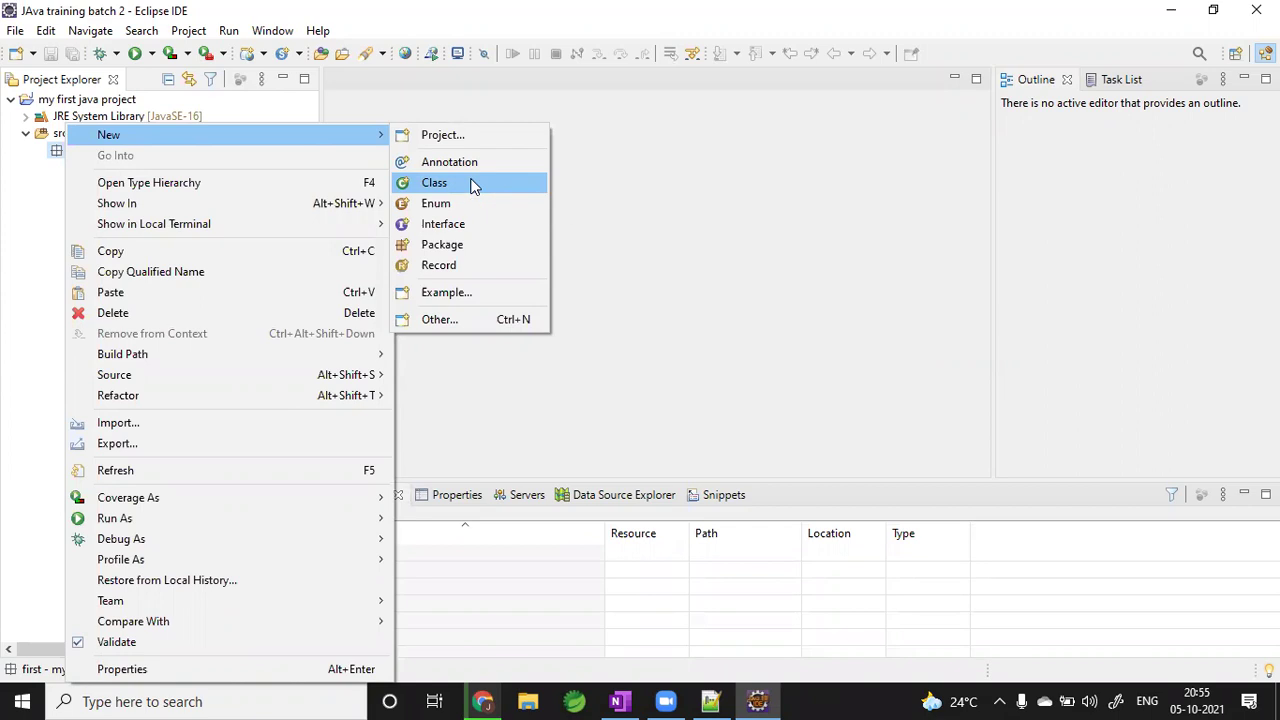
left_click(760, 240)
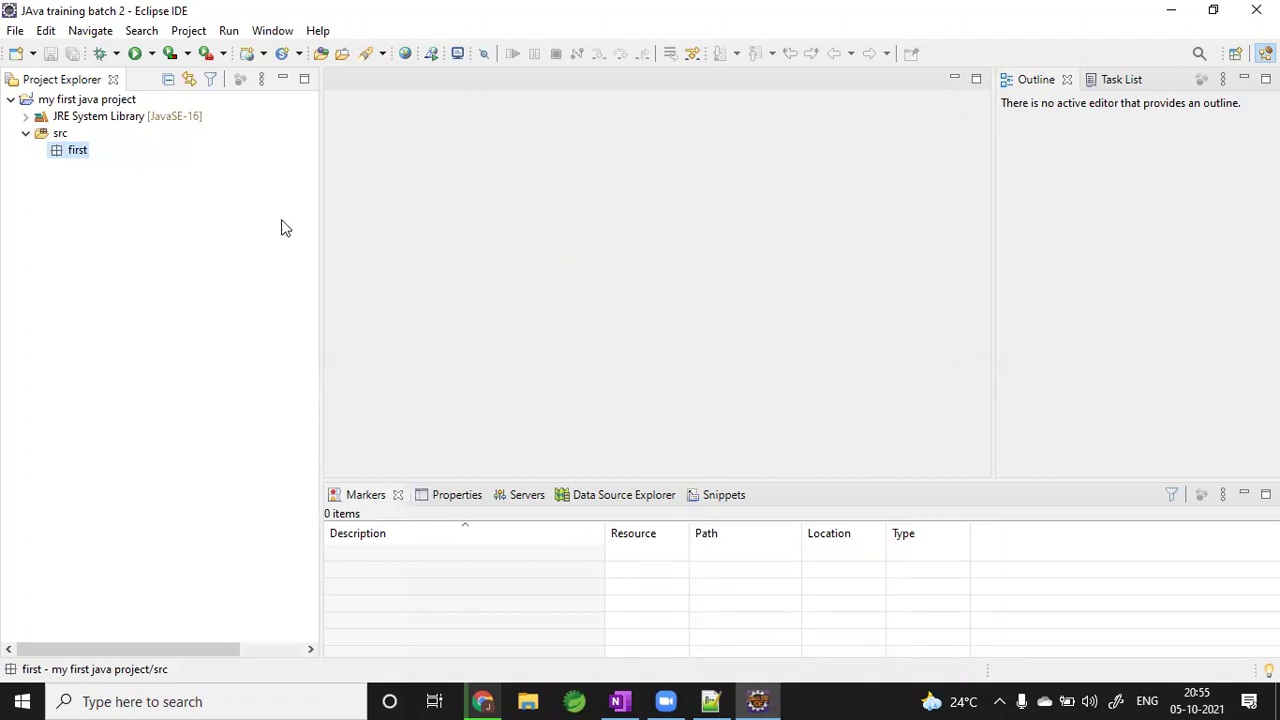
- Start a new Java class in the "first" package and check its source folder and package settings
right_click(74, 155)
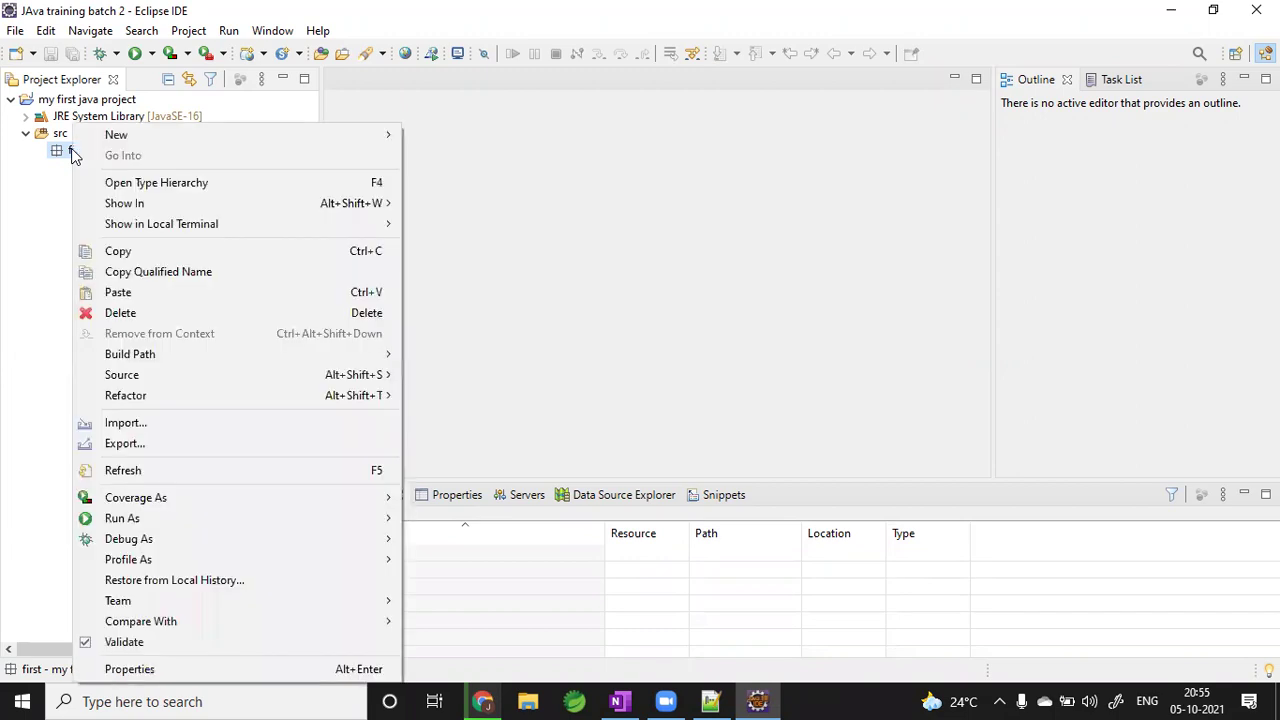
mouse_move(127, 137)
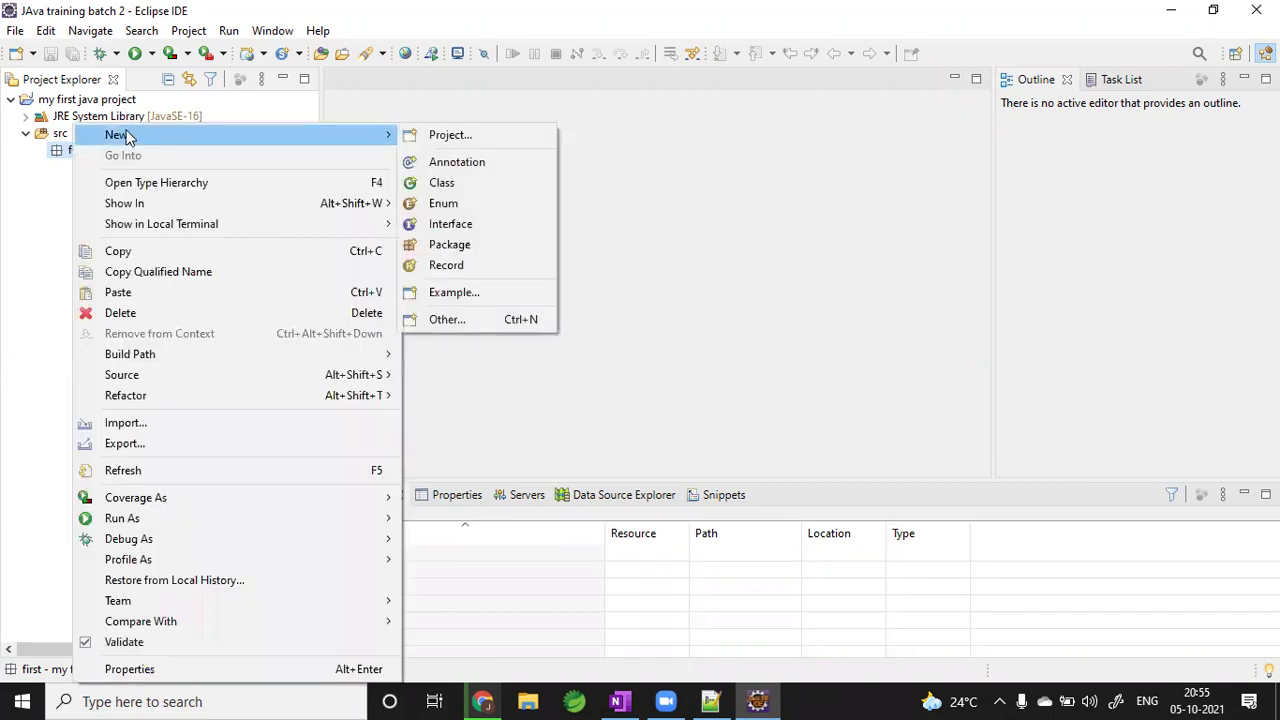
left_click(462, 185)
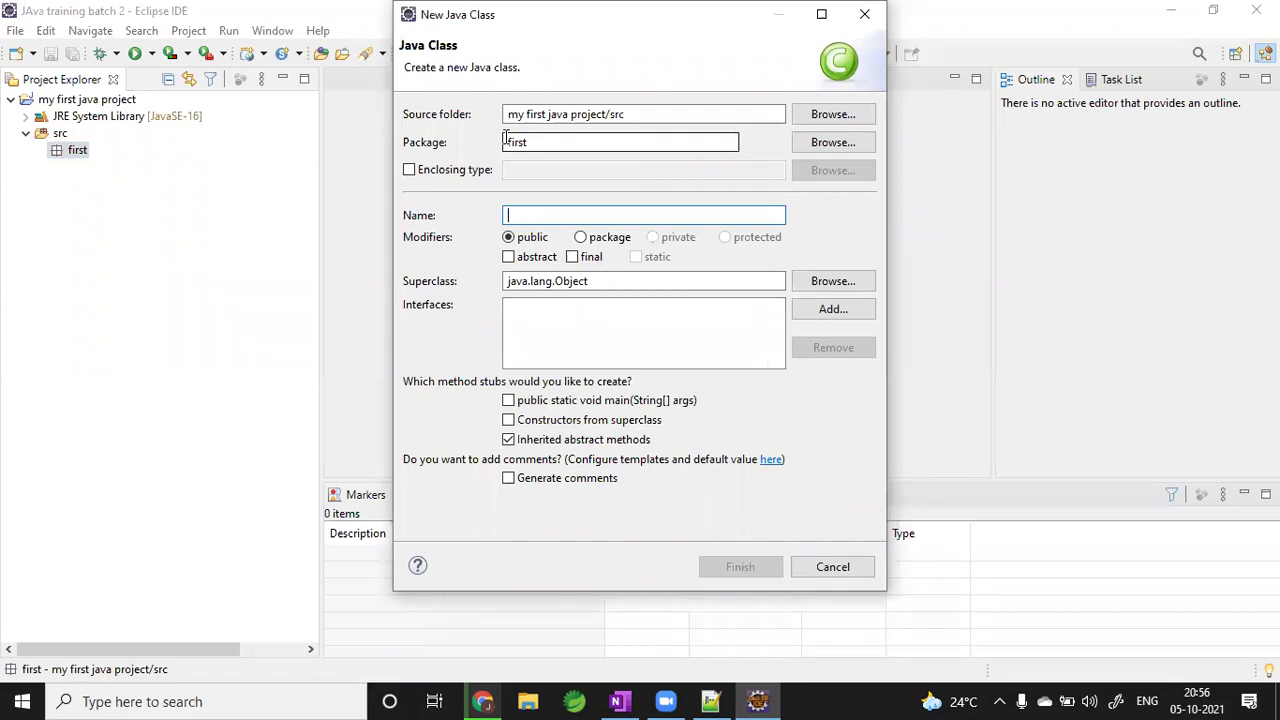
left_click(682, 114)
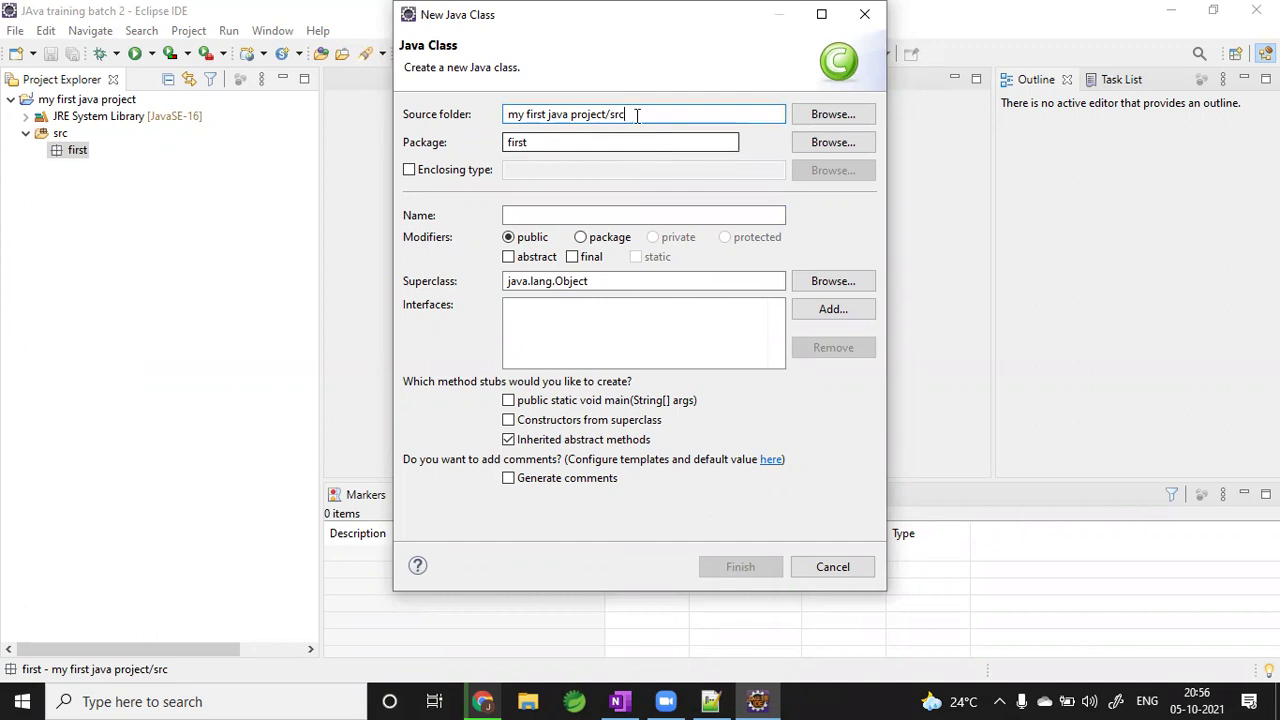
left_click_drag(624, 114, 571, 114)
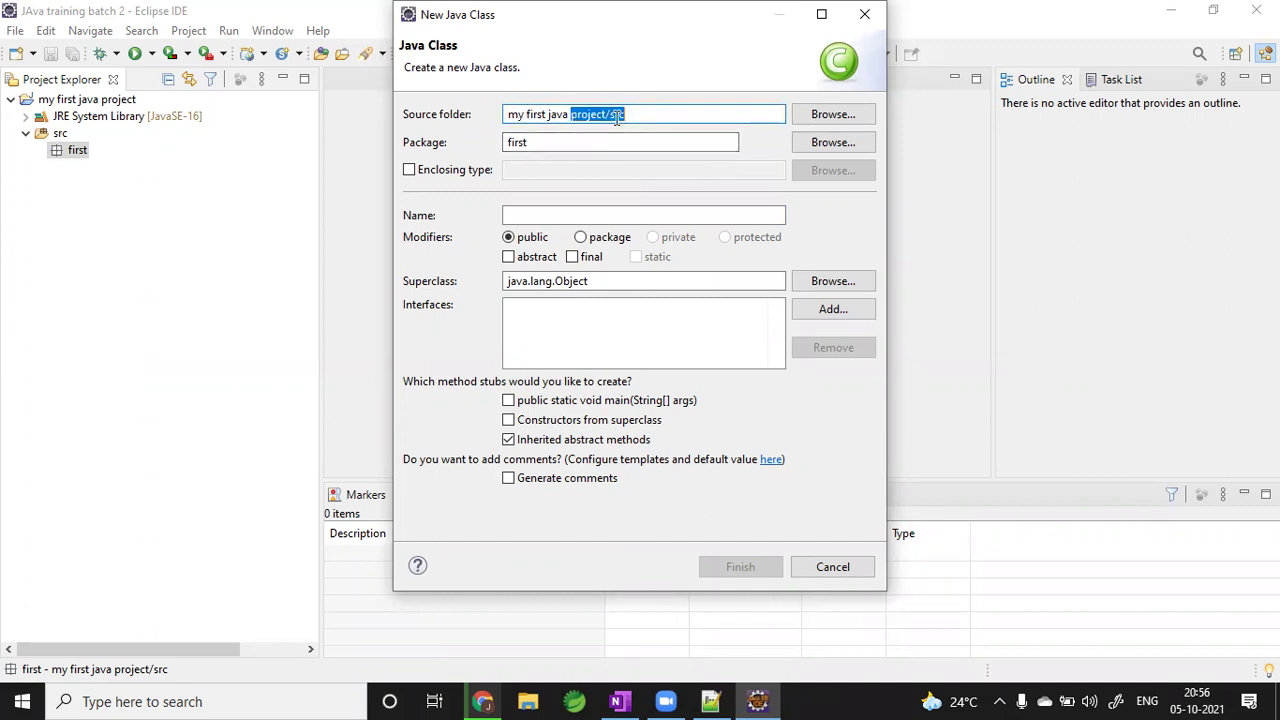
double_click(522, 143)
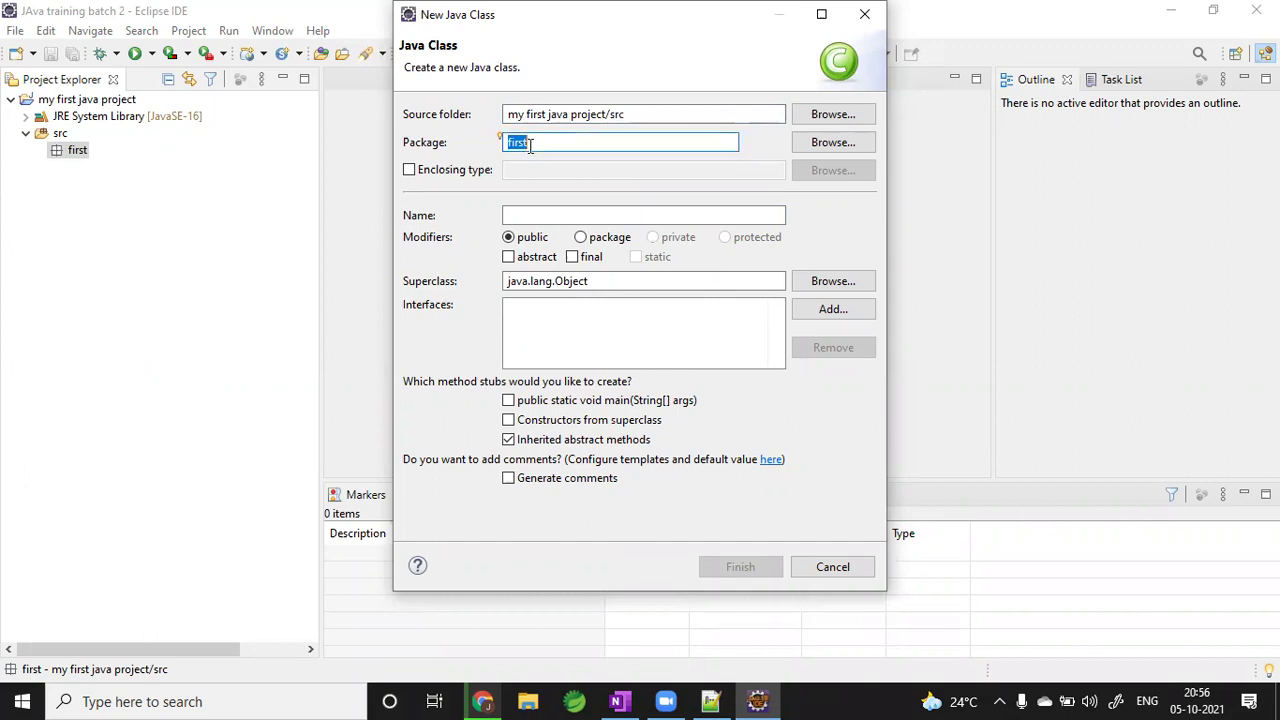
- Enter "FirstClass" as the name of the new Java class
left_click(524, 216)
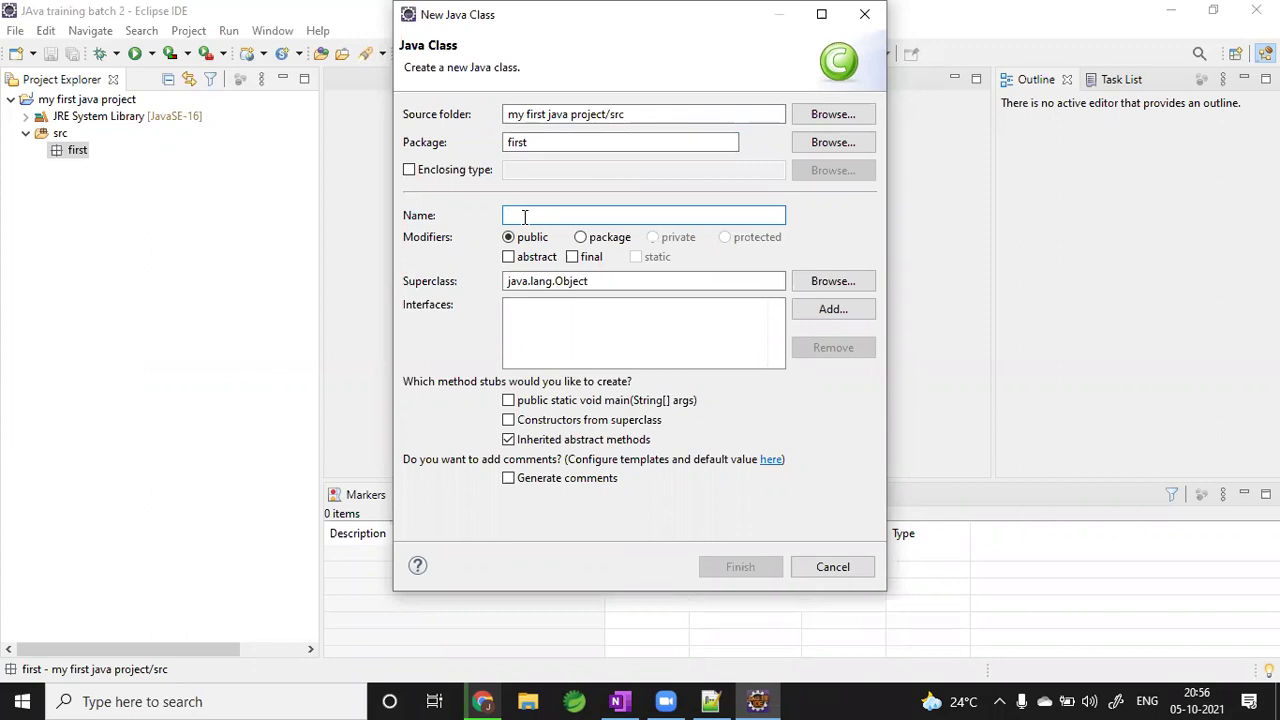
type("Fi")
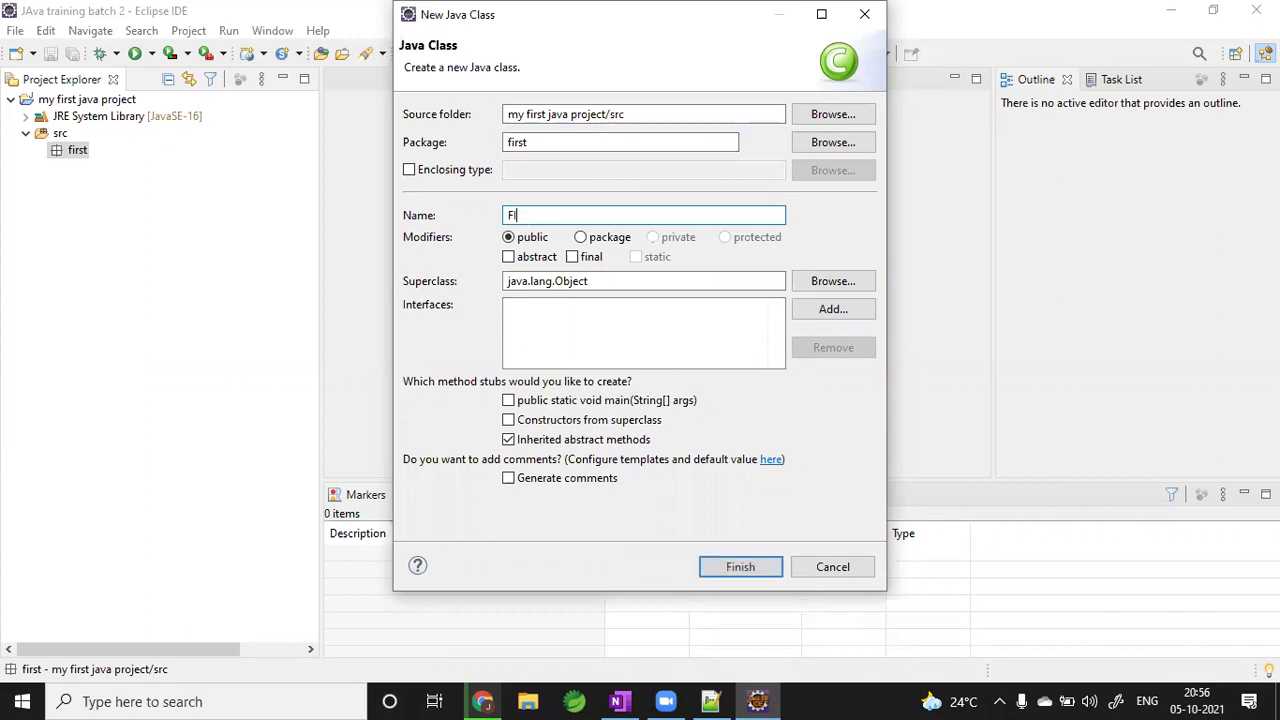
type("rst")
key("BackSpace")
key("BackSpace")
key("BackSpace")
key("BackSpace")
type("irstClass")
- Extend the new class's name to "MyFirstJavaClass"
left_click(508, 215)
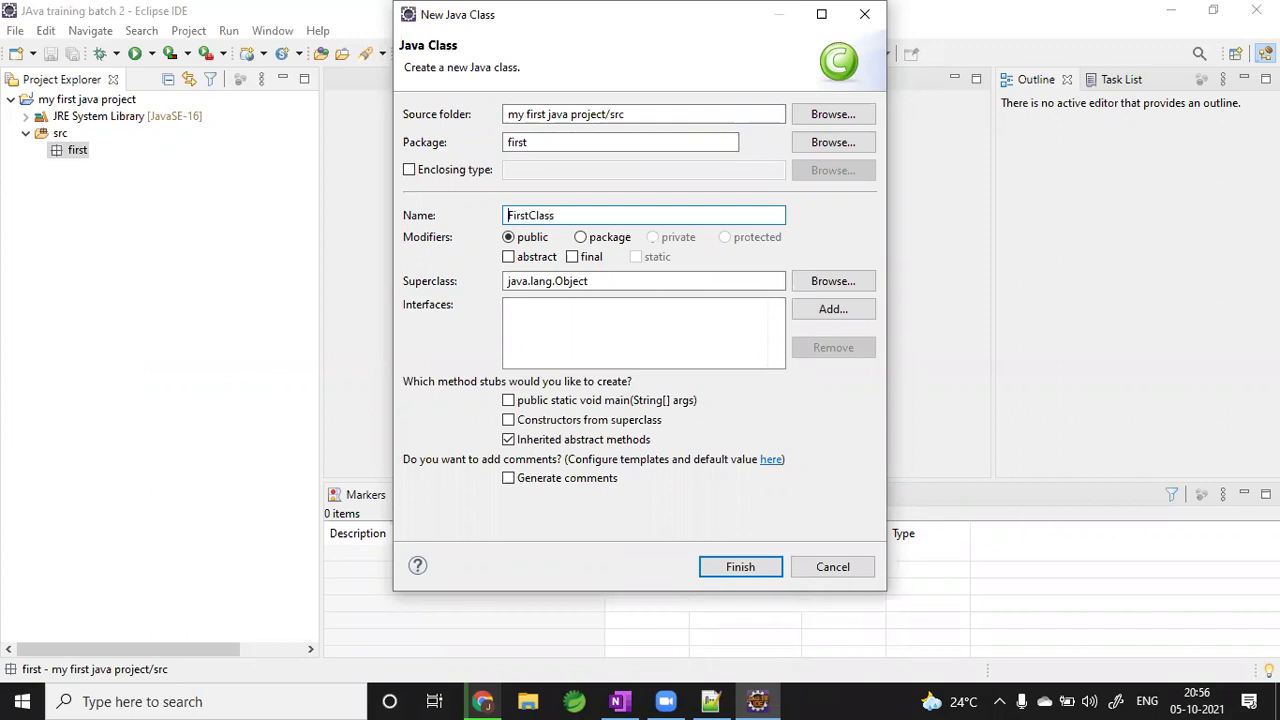
type("MyJAva")
key("BackSpace")
key("BackSpace")
key("BackSpace")
key("BackSpace")
type("Java")
- Replace the class name with "nsadfchsdvhcgbhcgfhg", try the digits "654" in front of it, and remove them again
left_click_drag(603, 215, 455, 218)
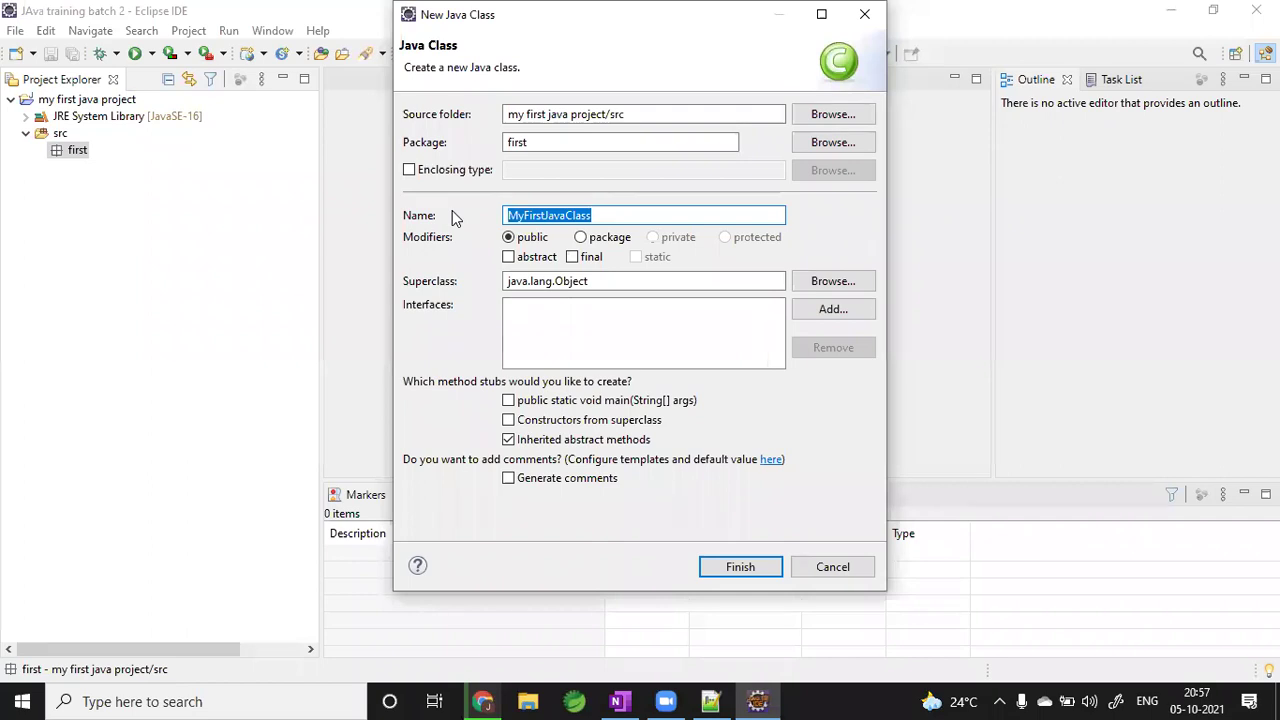
type("nsadfchsdvhcgb hcgfhg")
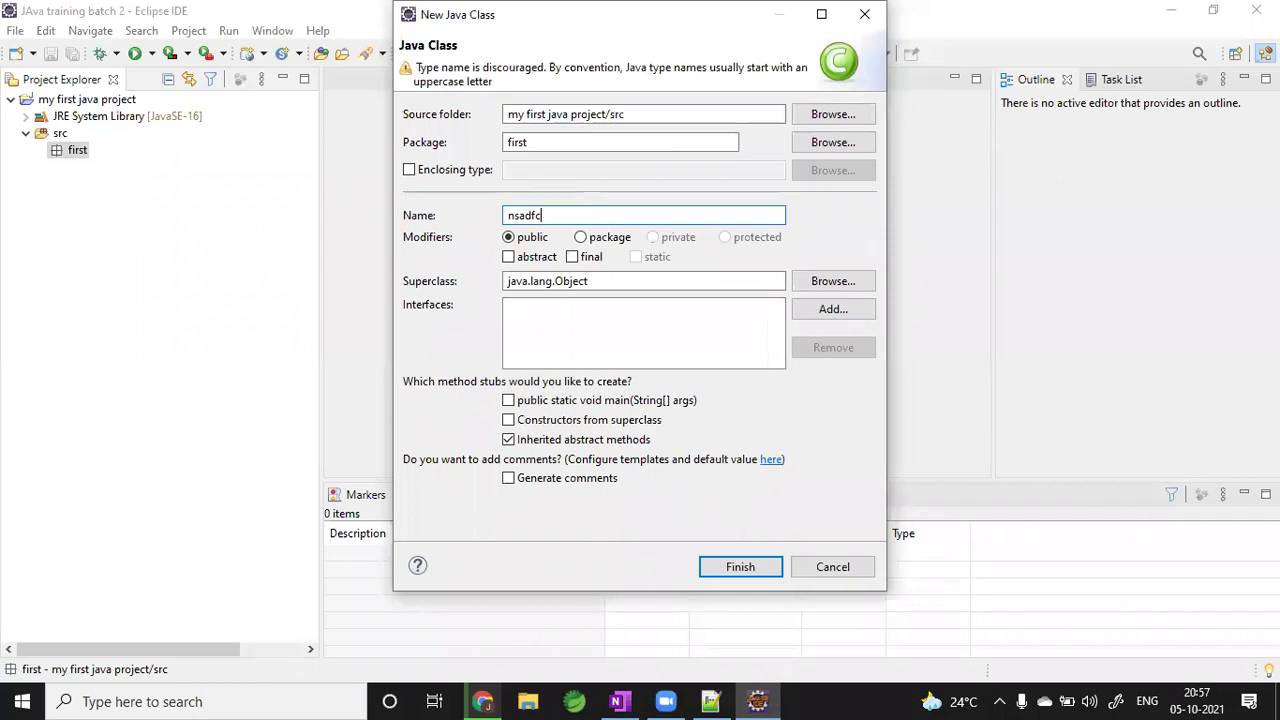
key("Left")
key("BackSpace")
key("Home")
type("654")
key("BackSpace")
key("BackSpace")
key("BackSpace")
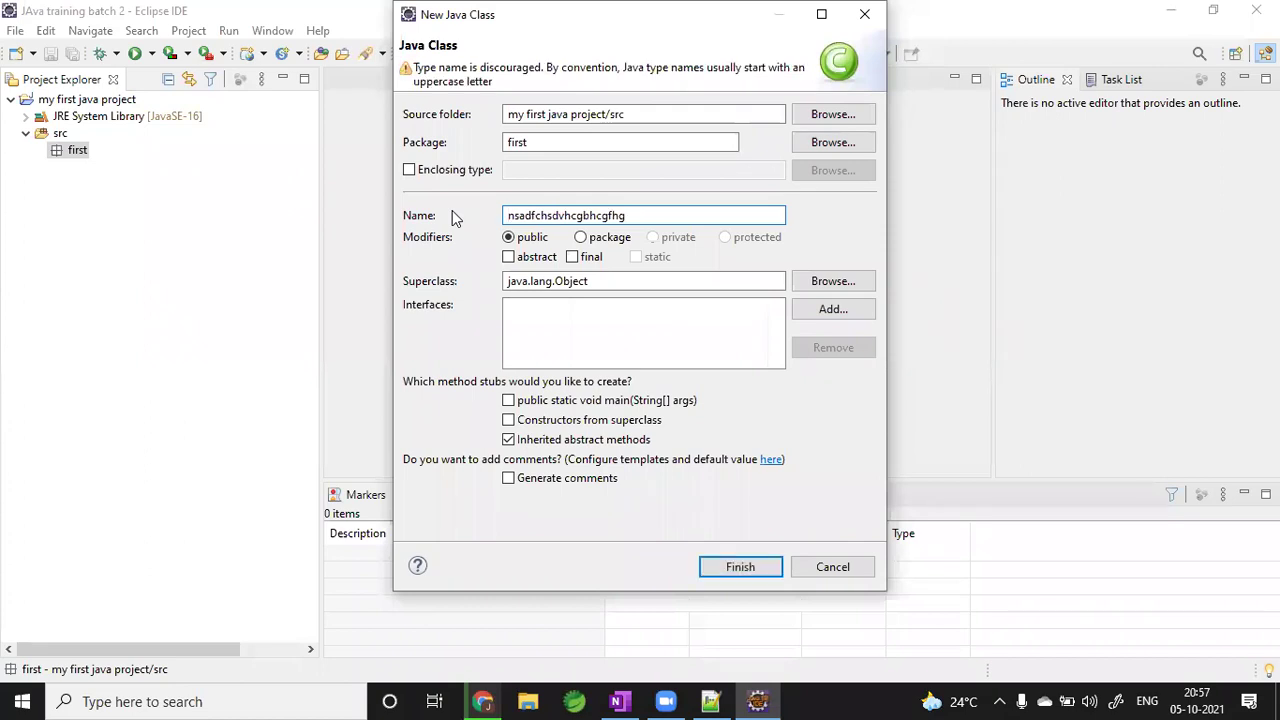
- Try a slash at the end of the class name, and replace it with an underscore
left_click(639, 215)
type("/")
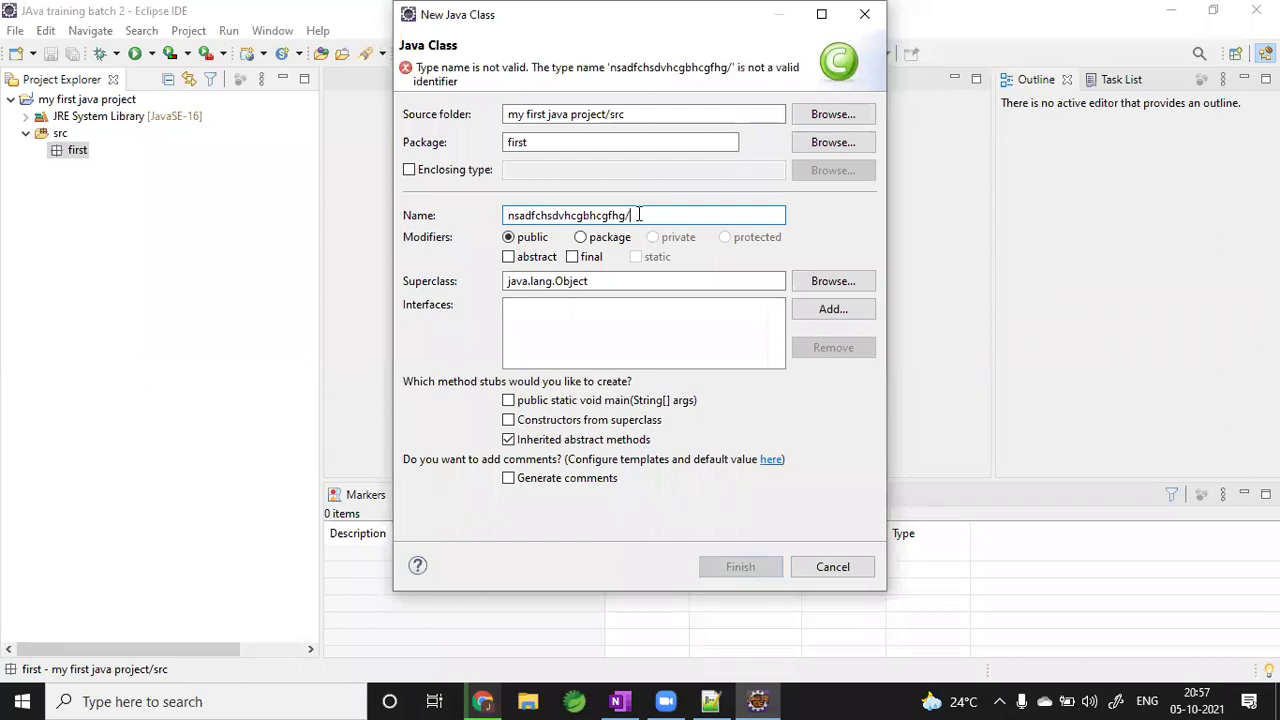
key("BackSpace")
type("_")
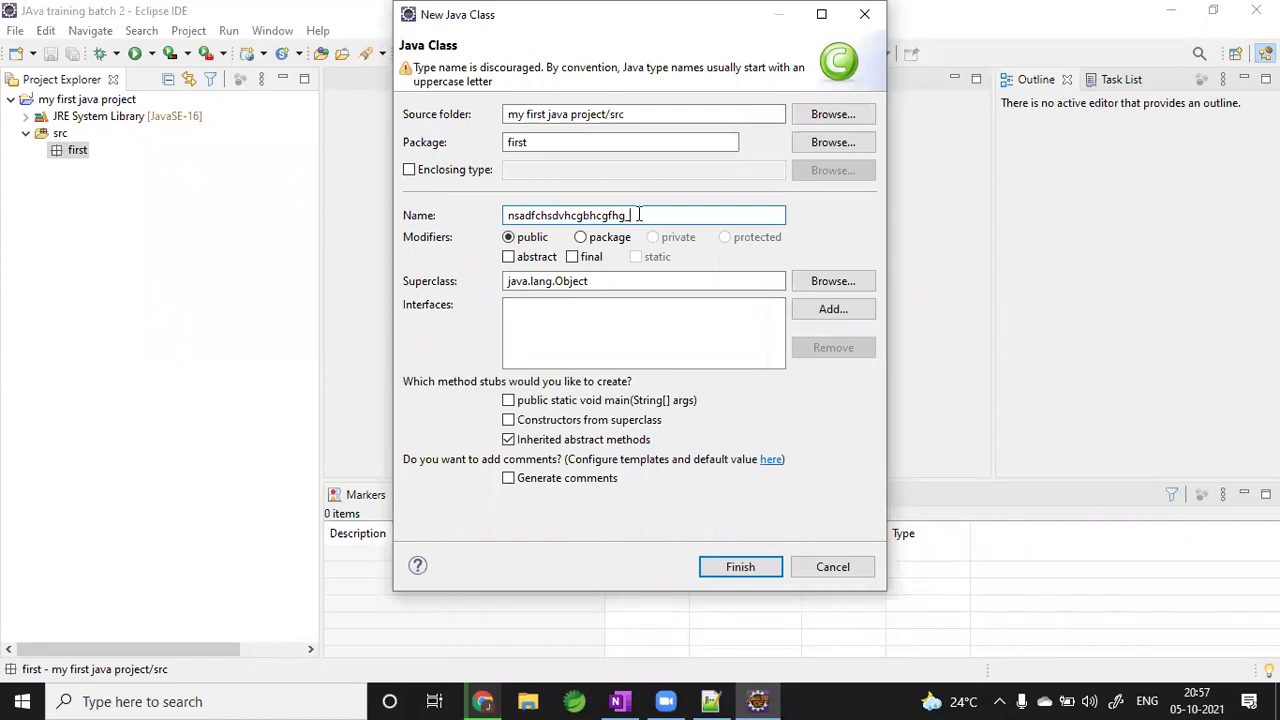
- Replace the class name with a random lowercase string beginning "dbjfbjhfbvjhsbdjhxjbfjb"
double_click(638, 214)
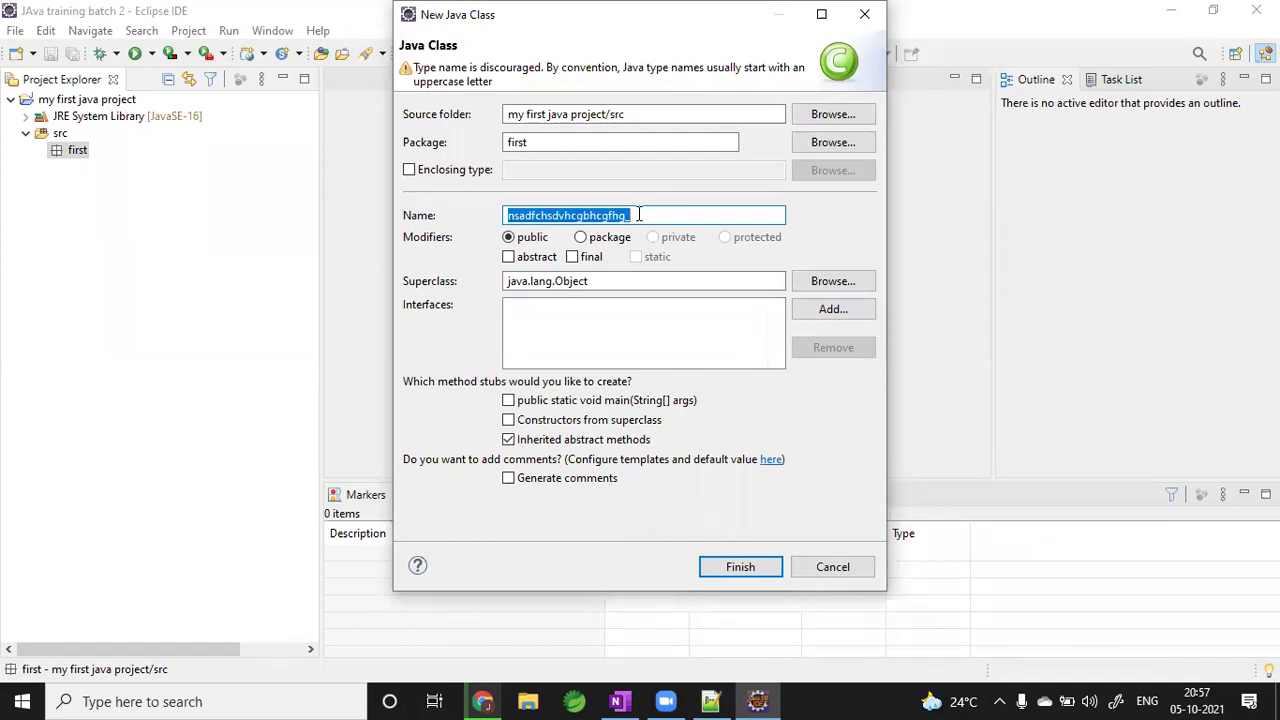
key("BackSpace")
type("dbjfbjhfbvjhsbdjhxjbfjb")
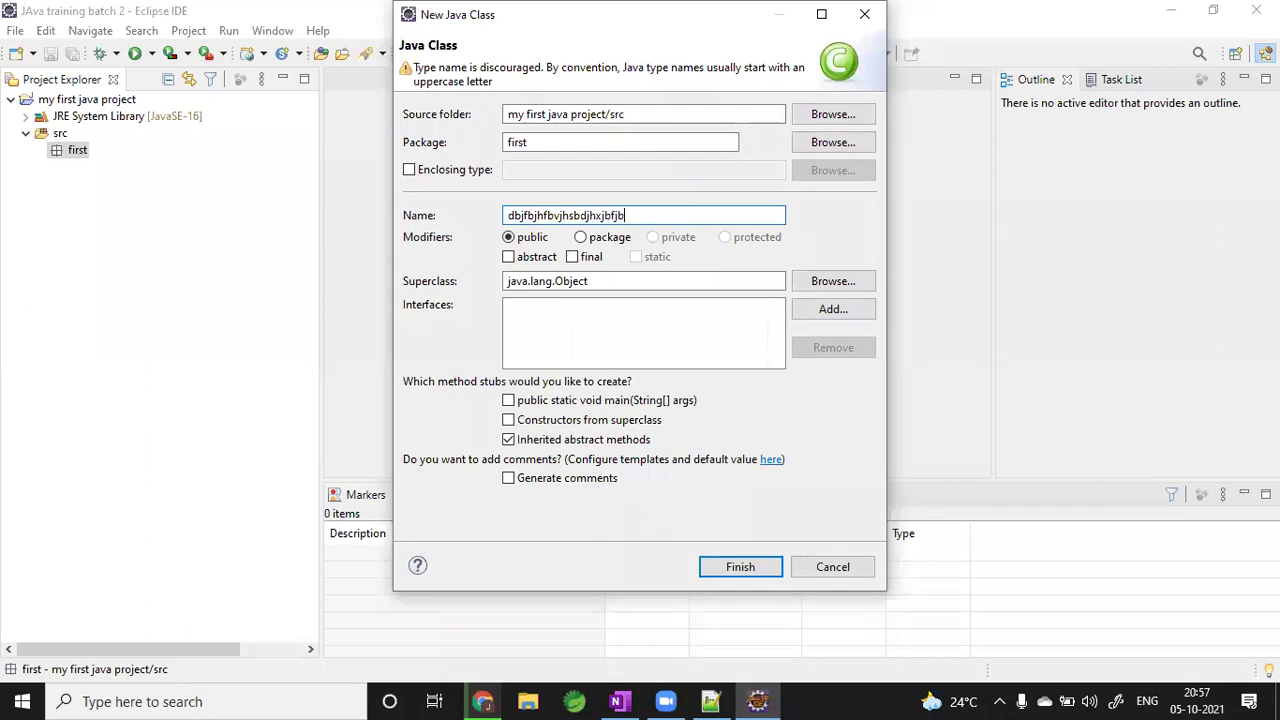
type("fjb")
key("BackSpace")
- Set the class name to "MyFirstJavaClass" and create the public class in the "first" package
double_click(538, 216)
left_click(667, 214)
key("ctrl+a")
key("BackSpace")
type("MyFirstJavaClass")
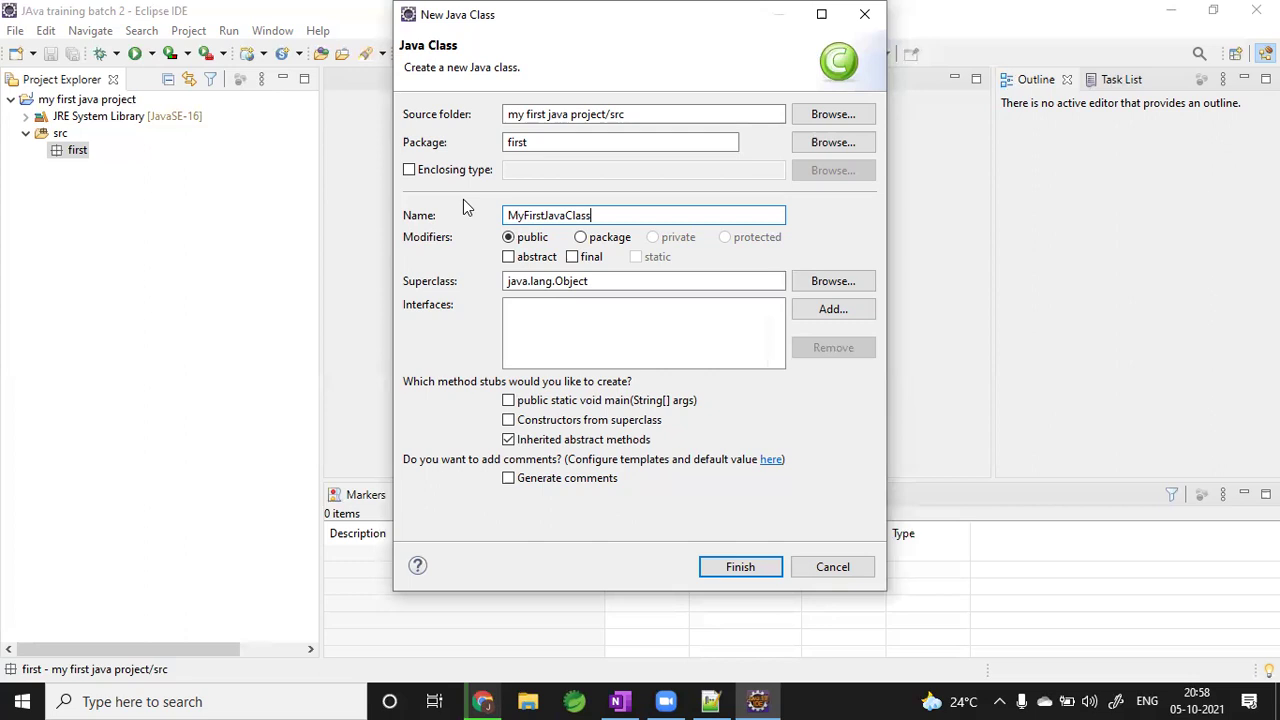
double_click(572, 215)
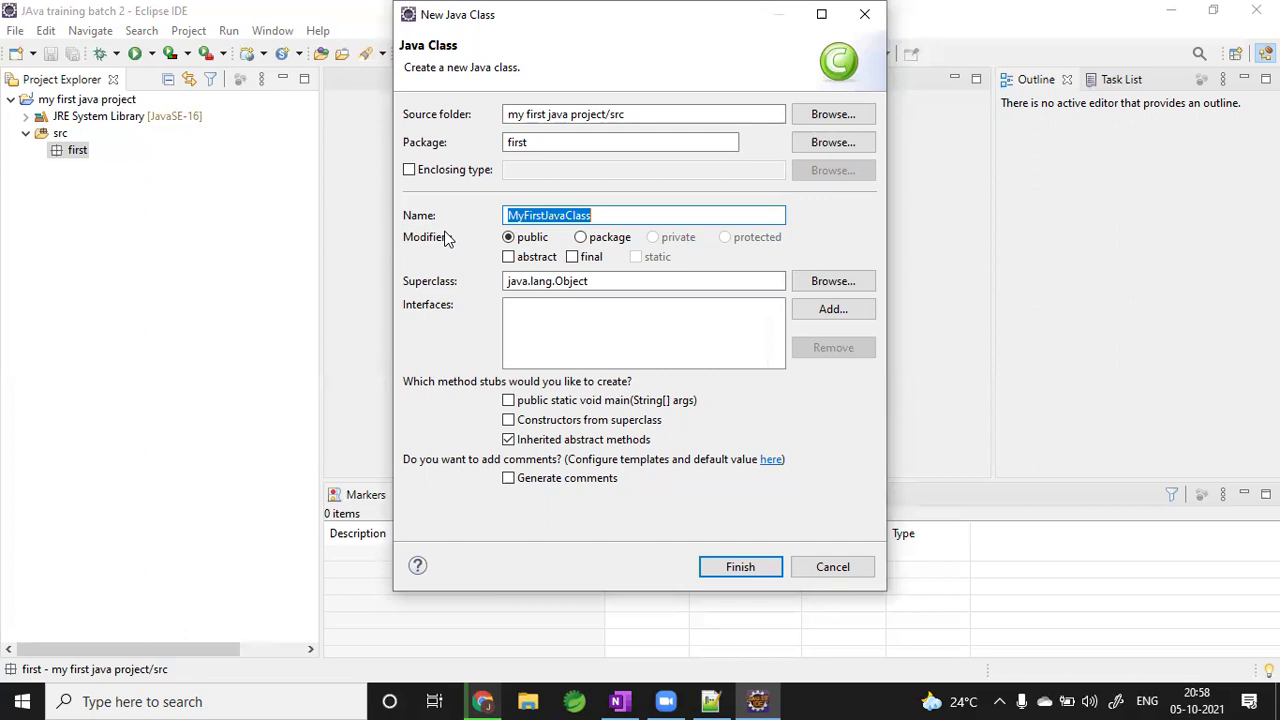
left_click(540, 215)
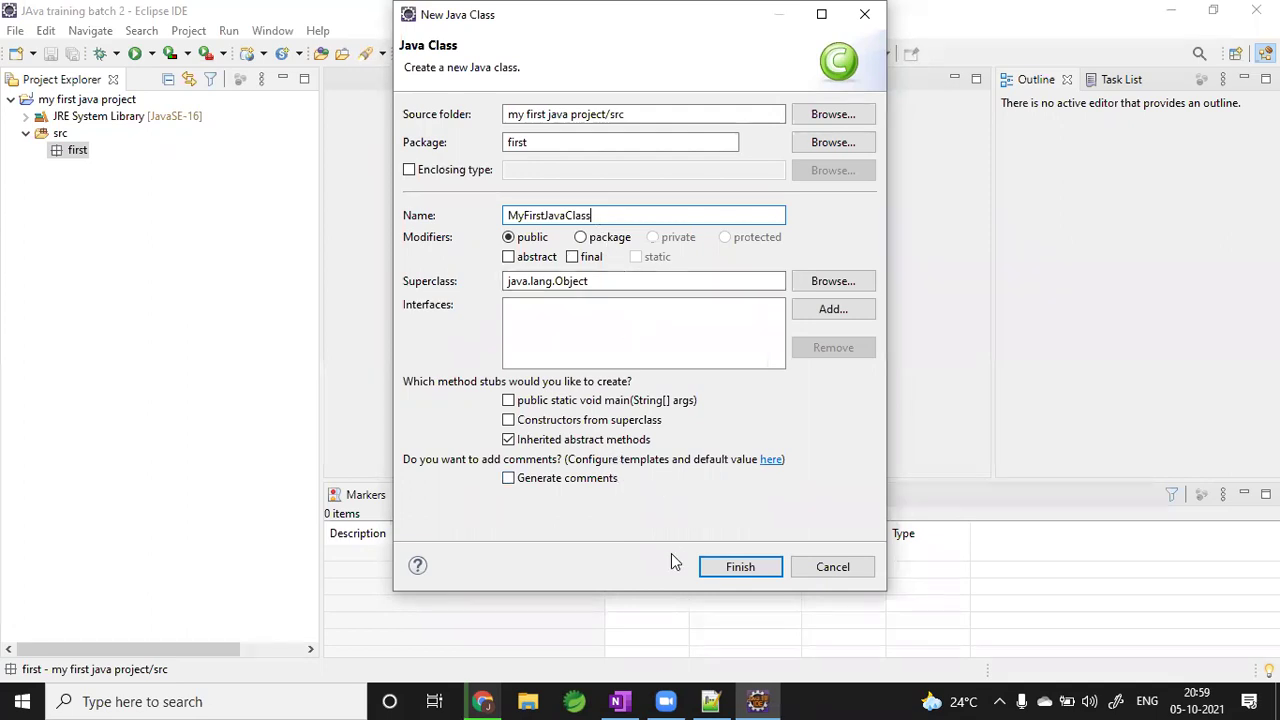
left_click(737, 572)
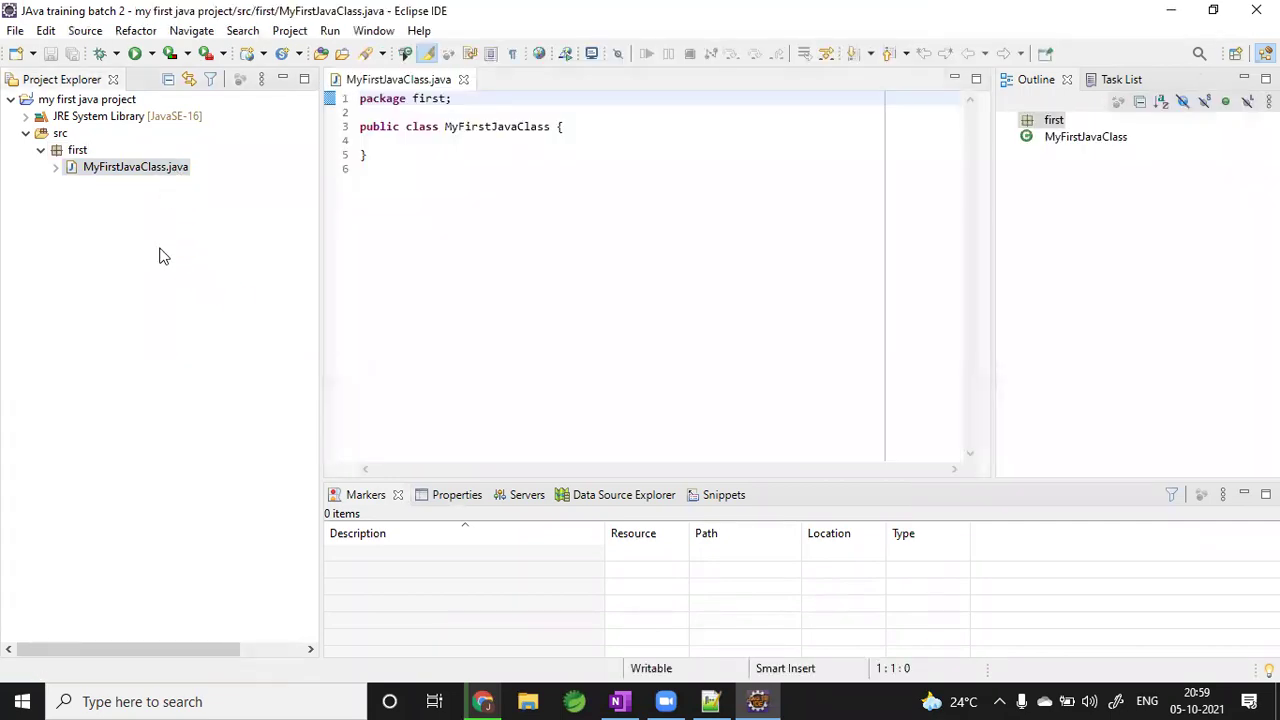
- Examine the MyFirstJavaClass.java file and its class declaration, highlighting the "public" modifier
left_click(158, 256)
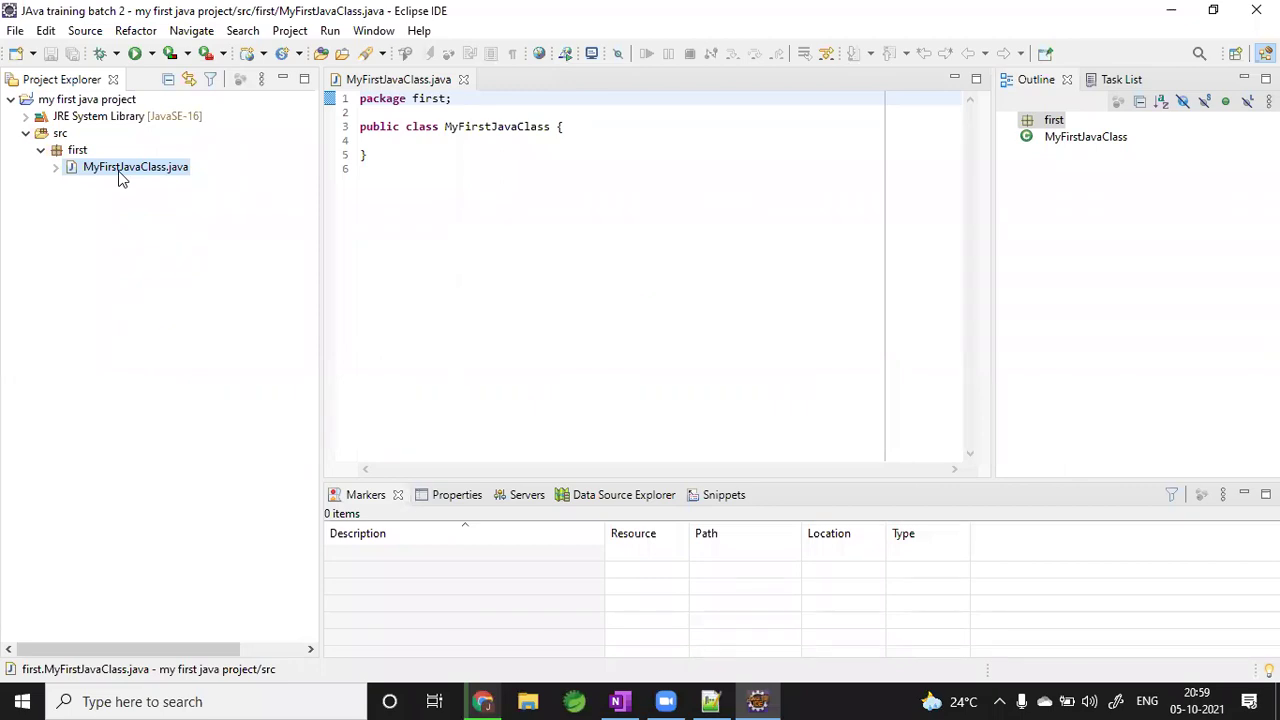
left_click(470, 140)
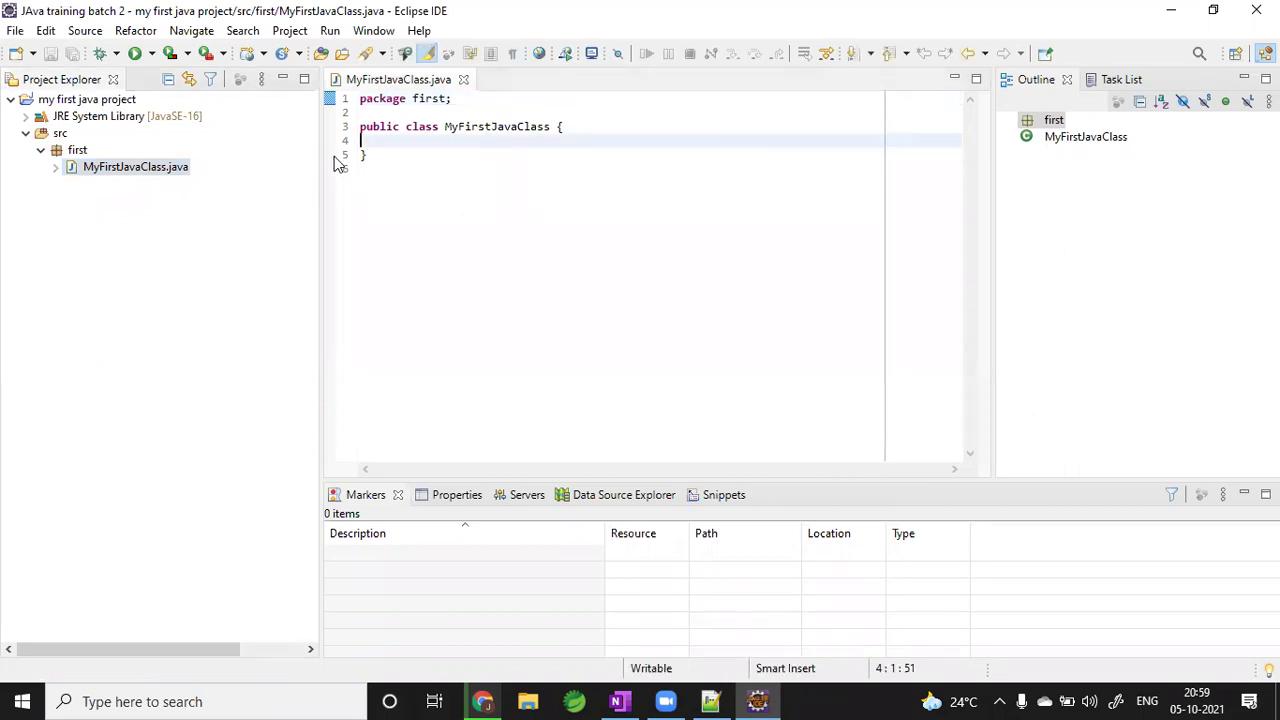
left_click_drag(631, 108, 571, 126)
left_click(577, 126)
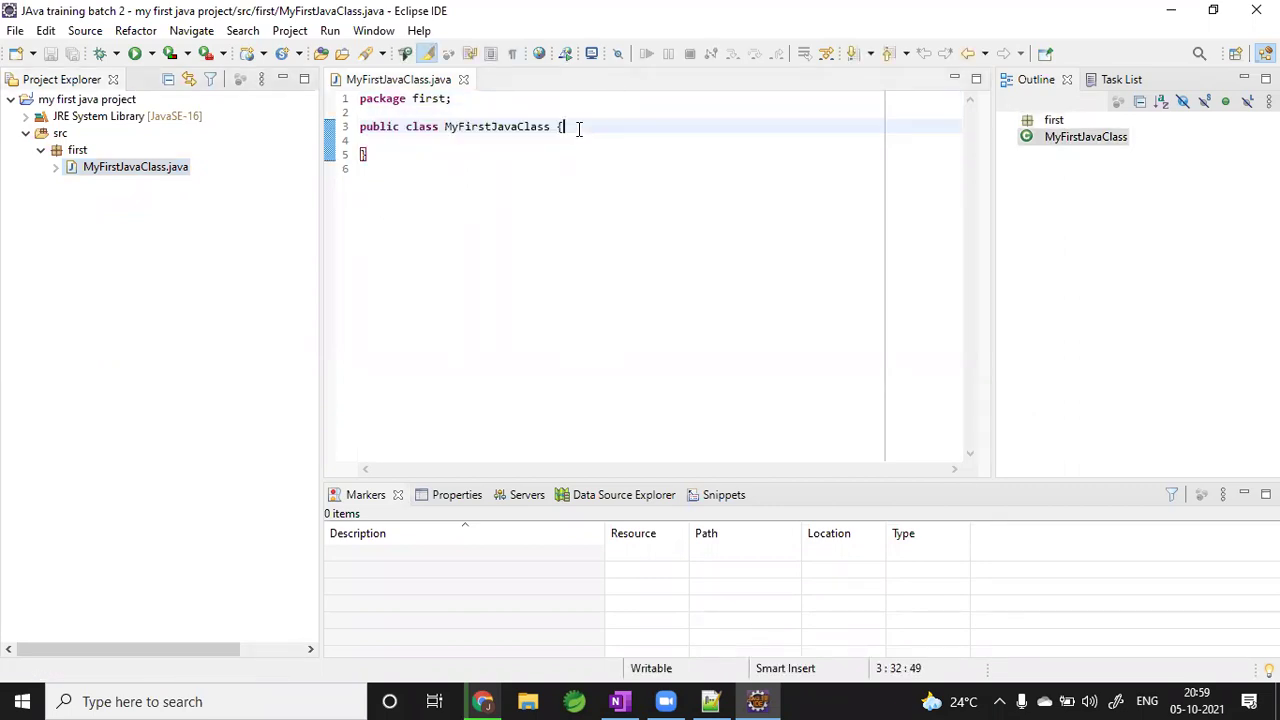
key("Home")
key("shift+Down")
key("shift+Down")
key("shift+Up")
key("shift+Up")
key("ctrl+shift+Right")
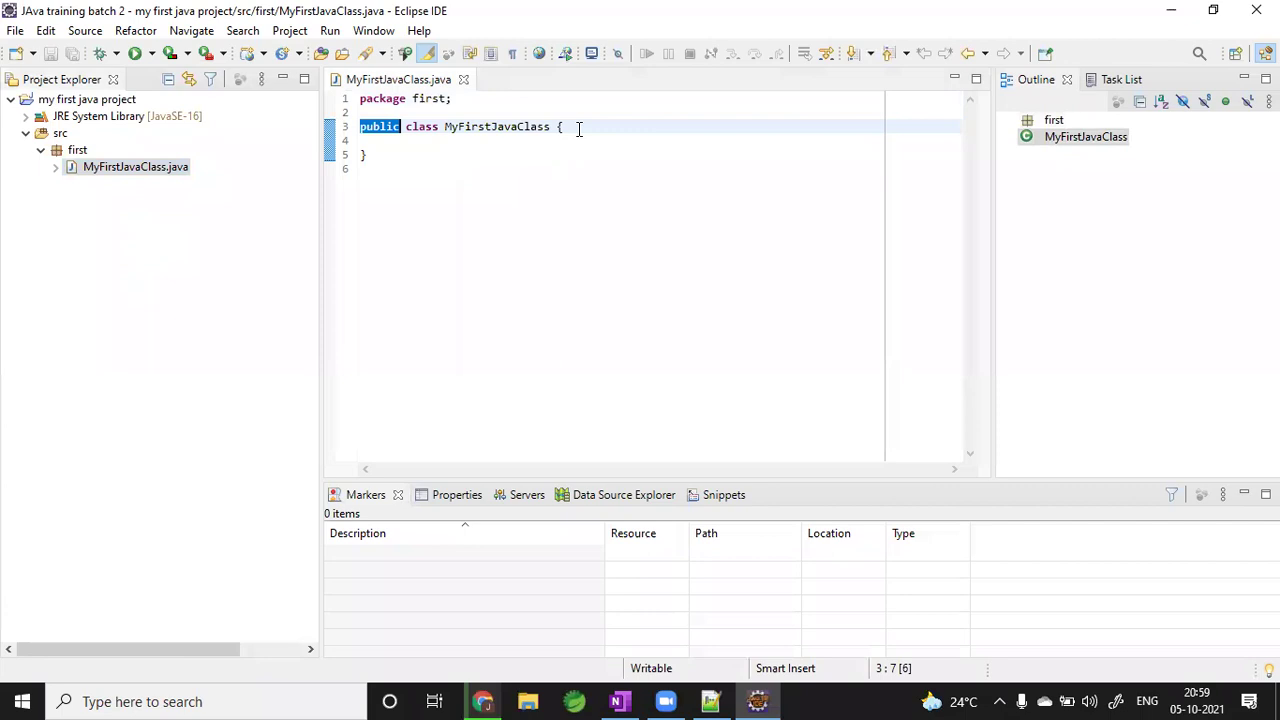
- Insert eight blank lines after the opening brace of the MyFirstJavaClass declaration
key("End")
key("Return")
key("Return")
key("Return")
key("Return")
key("Return")
key("Return")
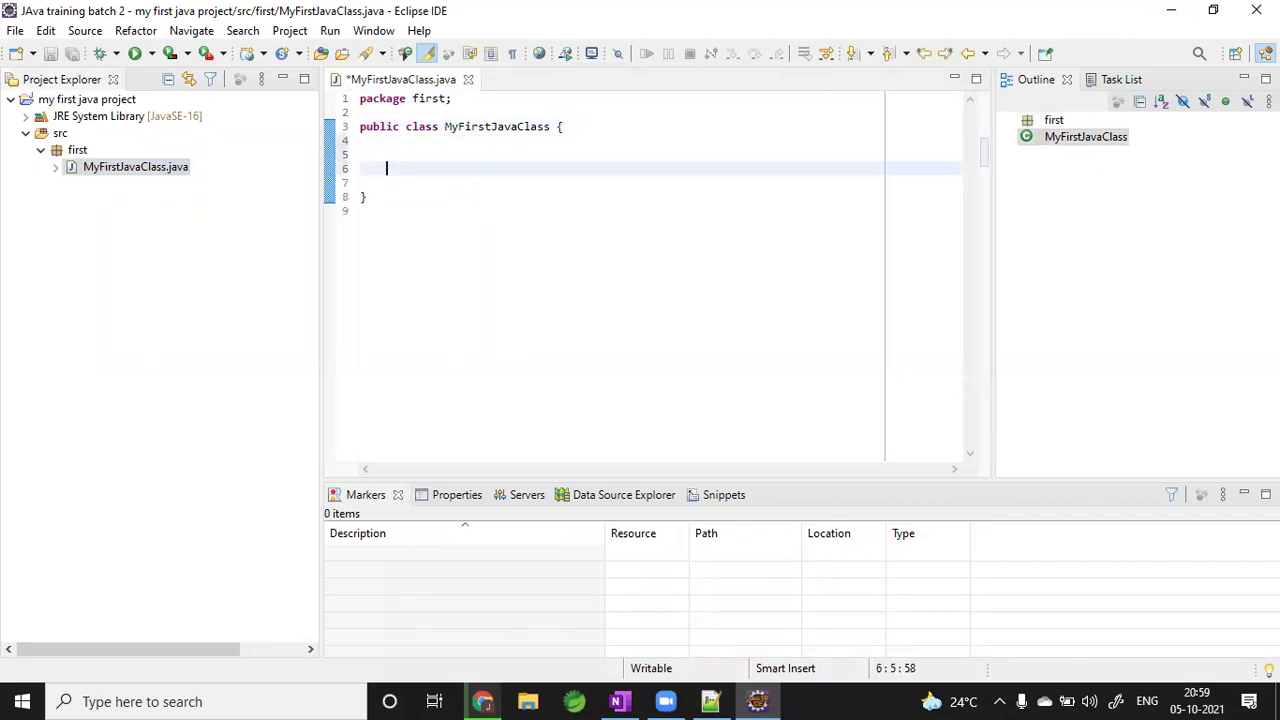
key("Return")
key("Return")
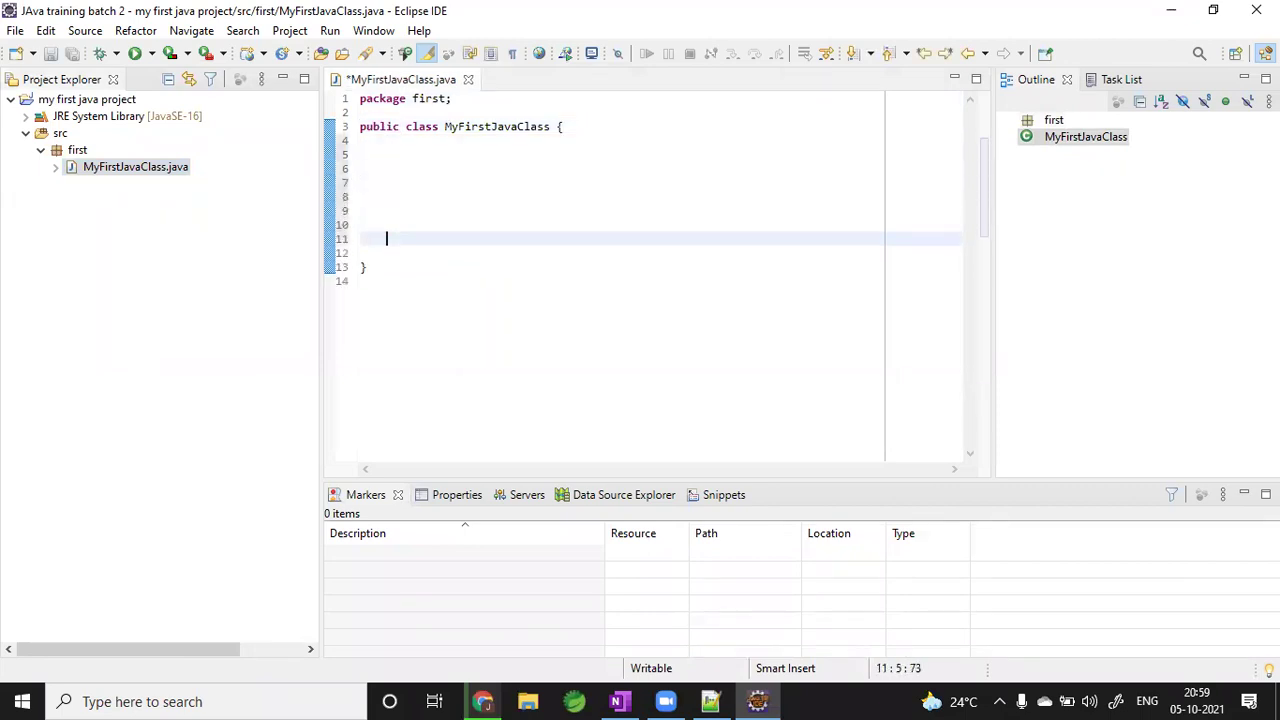
- Highlight the class body between the opening and closing braces of MyFirstJavaClass to examine its extent
double_click(568, 126)
left_click(457, 197)
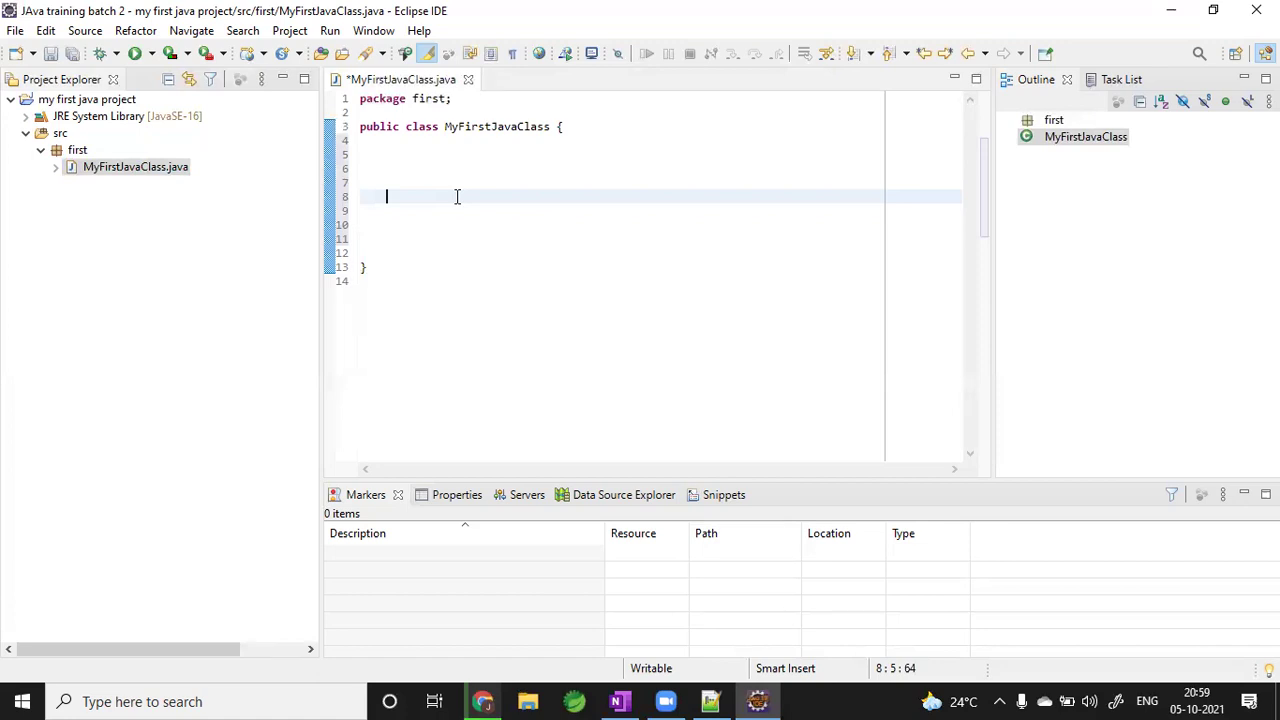
triple_click(569, 126)
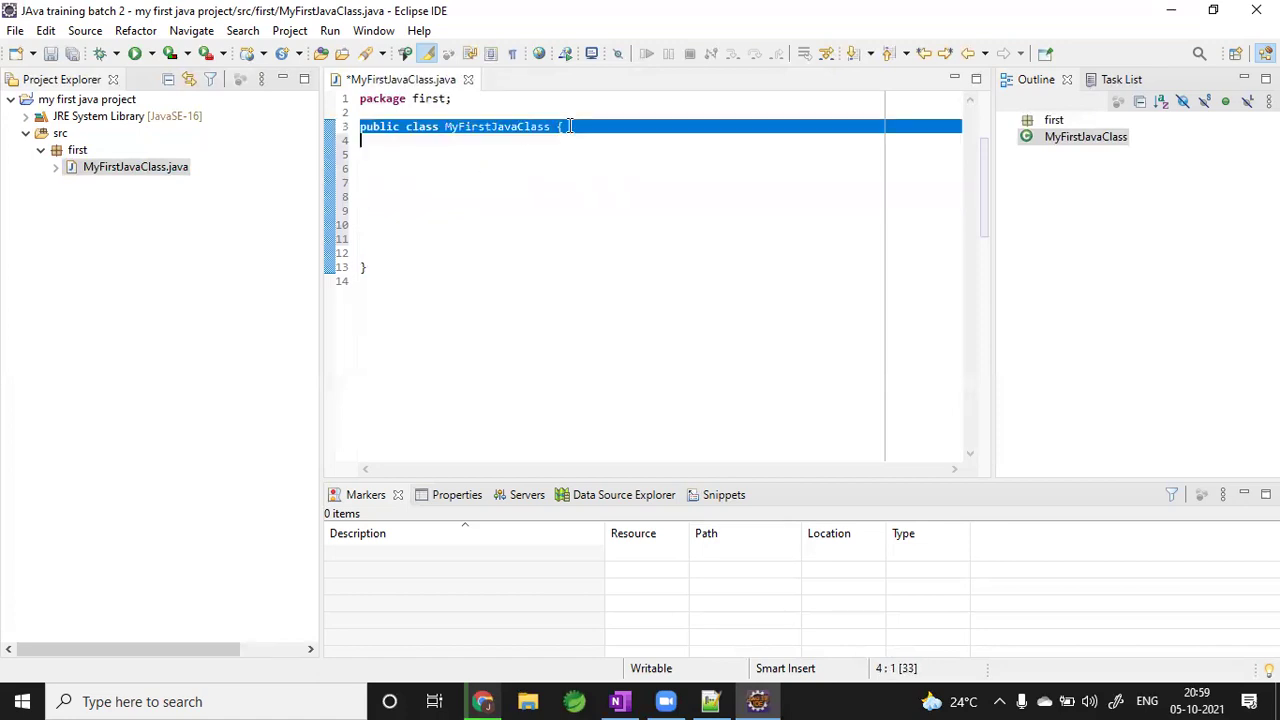
left_click(569, 126)
double_click(568, 126)
left_click(494, 185)
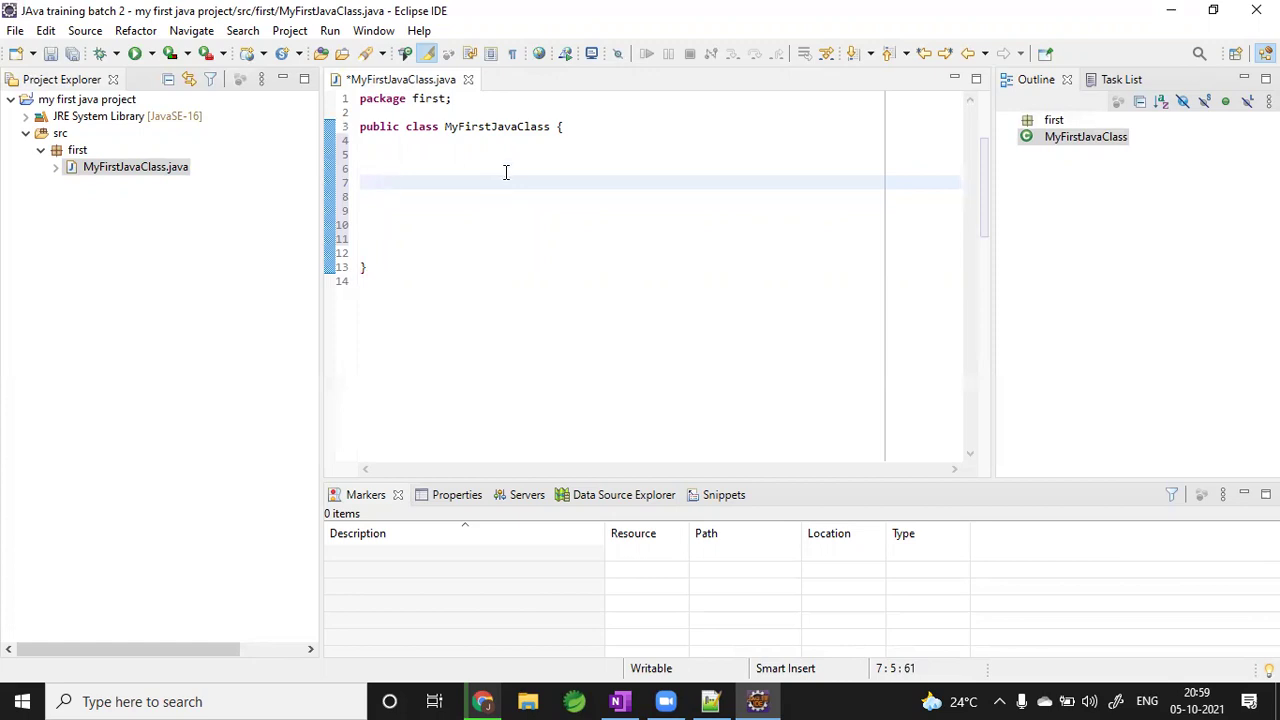
left_click(569, 127)
double_click(569, 127)
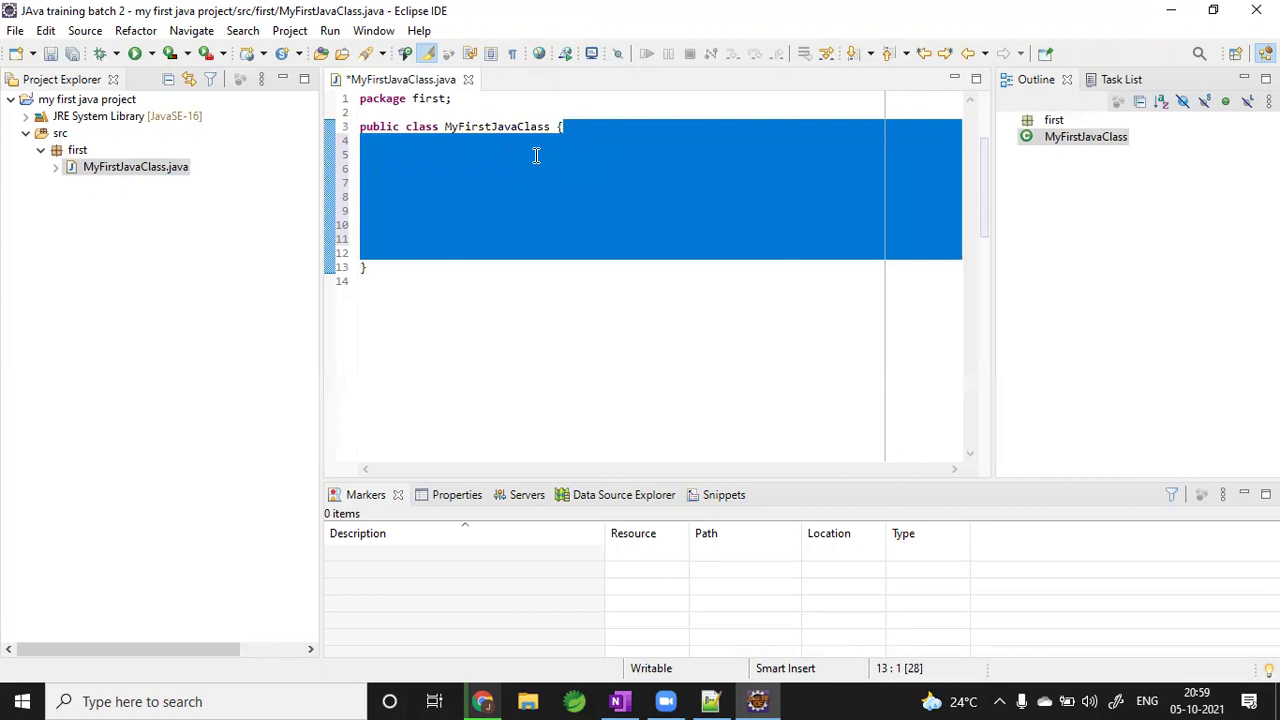
left_click(535, 155)
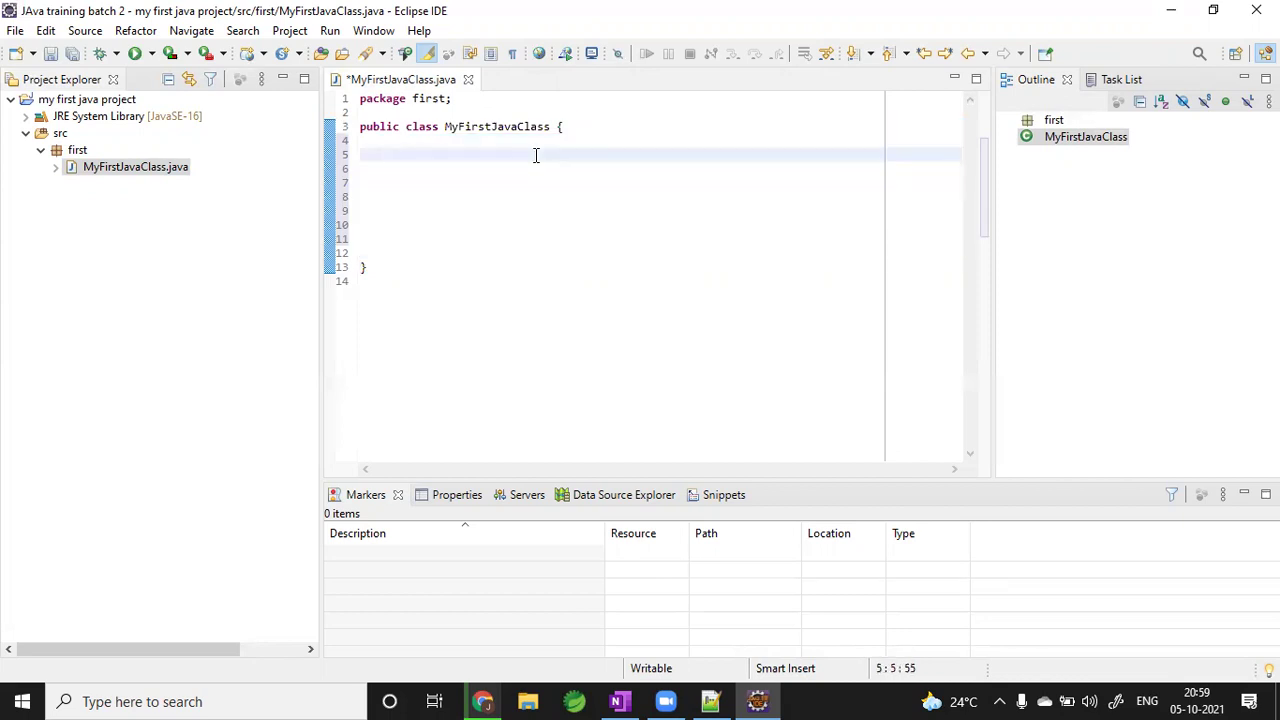
double_click(567, 127)
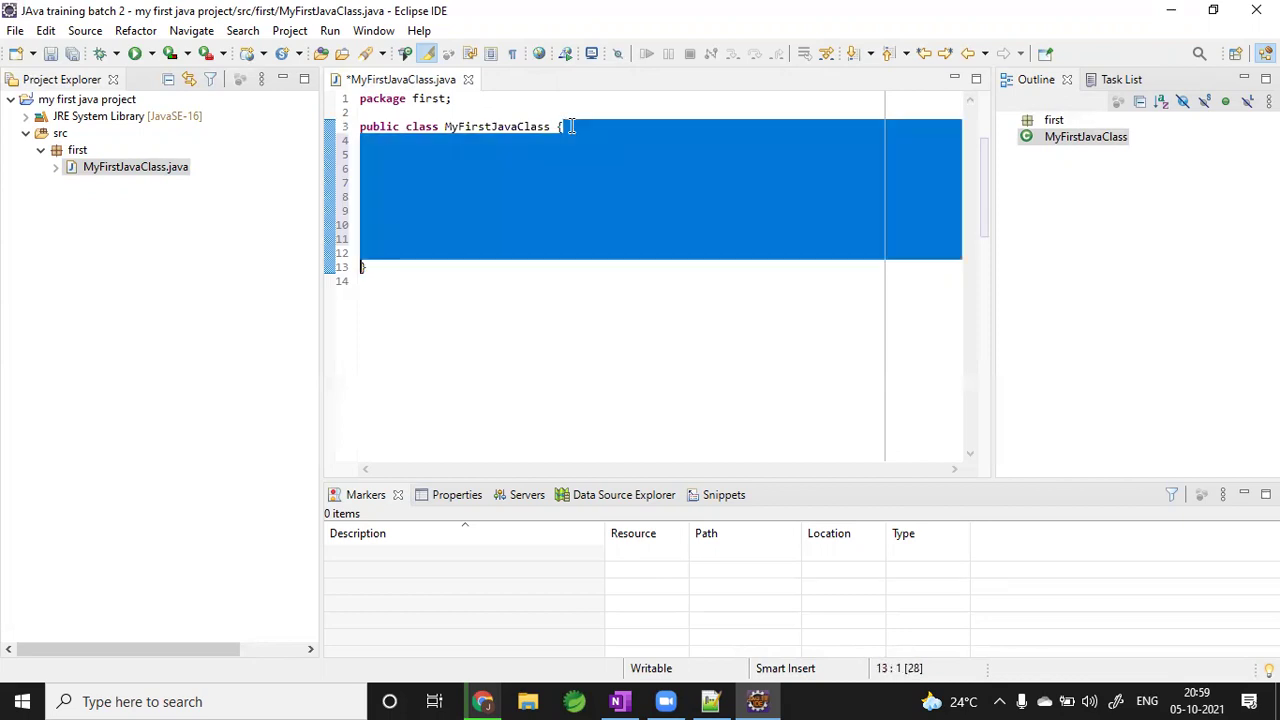
- Check which closing brace matches the opening brace of the MyFirstJavaClass declaration
left_click(522, 165)
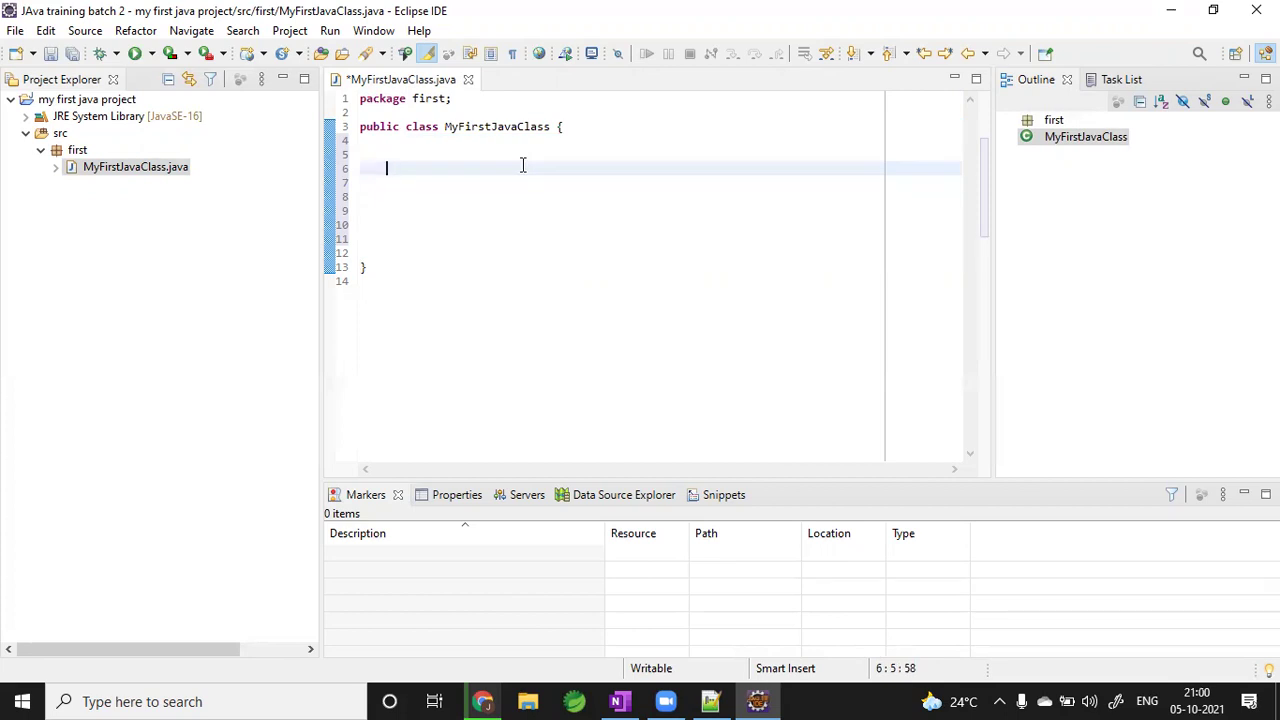
left_click(566, 127)
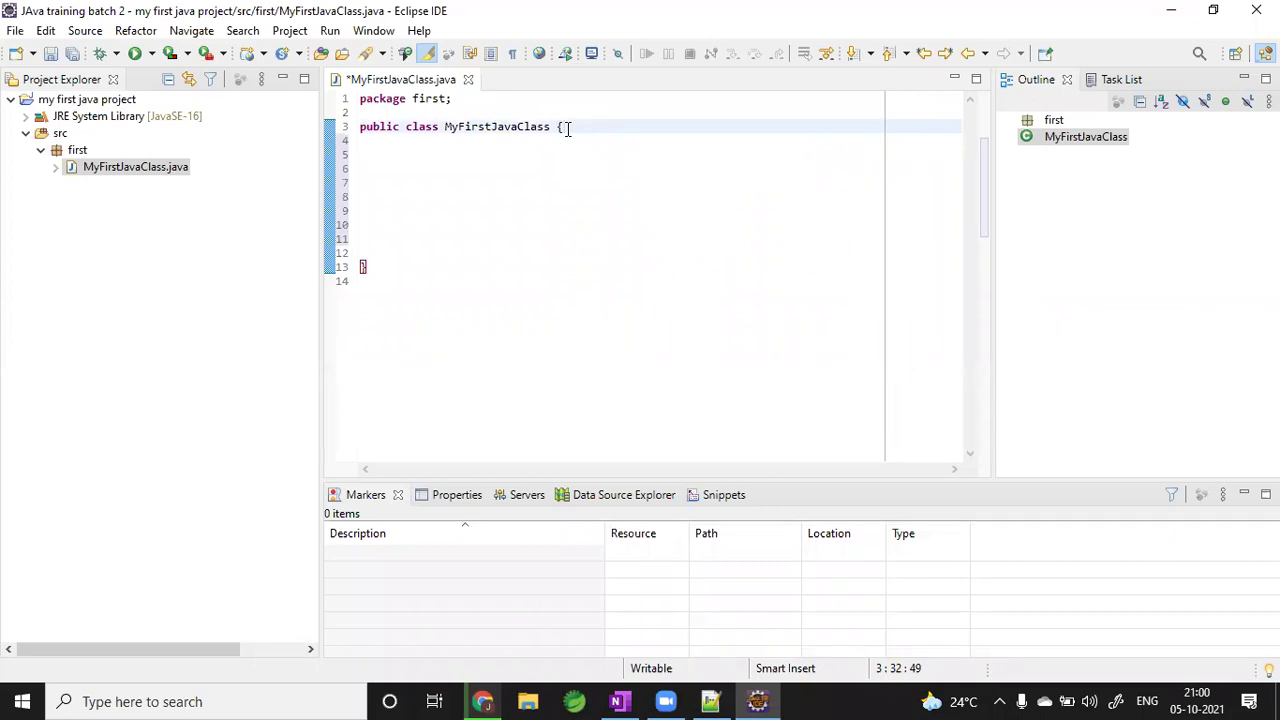
- Review the Java Project option in the New Project wizard, then close the wizard without creating a project
left_click(146, 218)
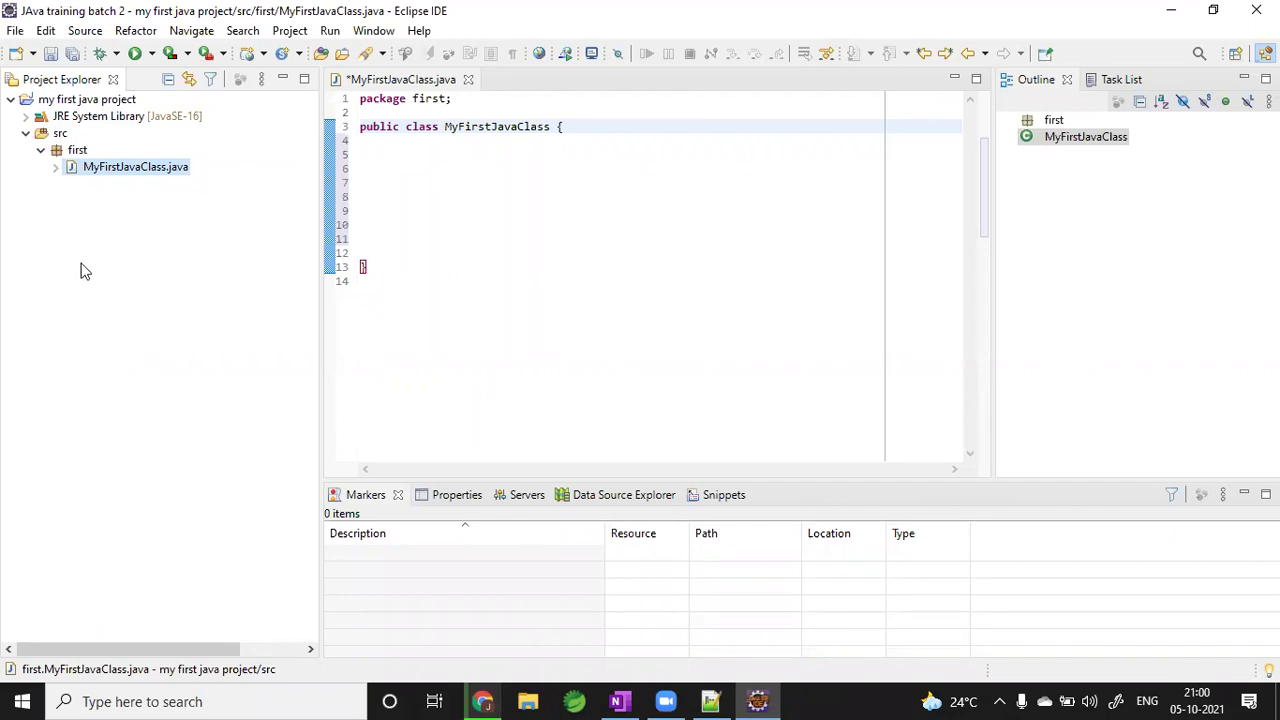
left_click(22, 30)
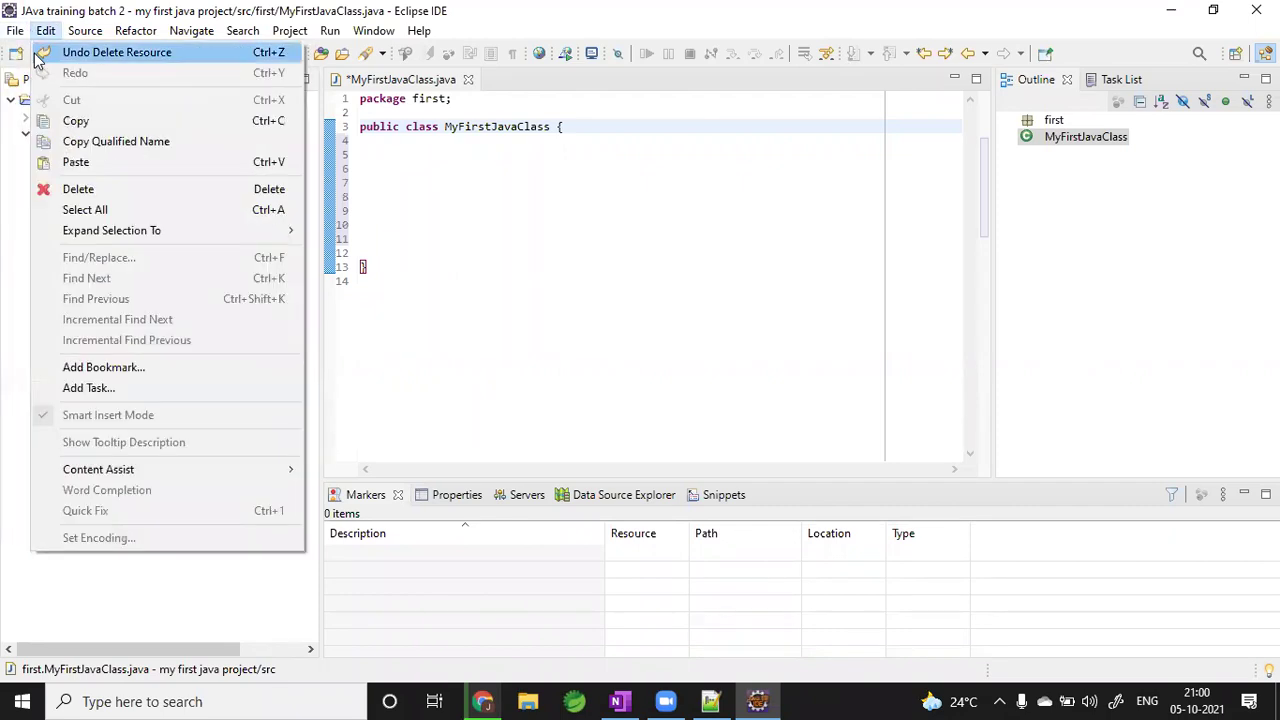
mouse_move(40, 58)
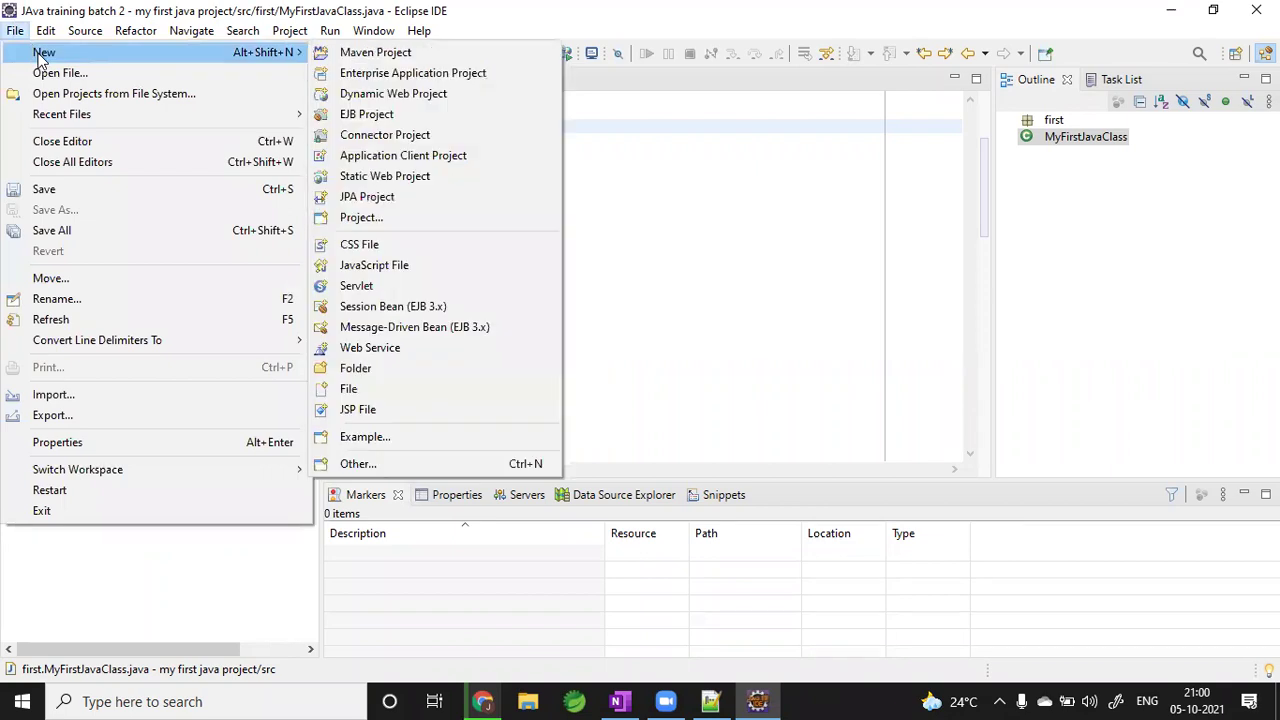
left_click(403, 218)
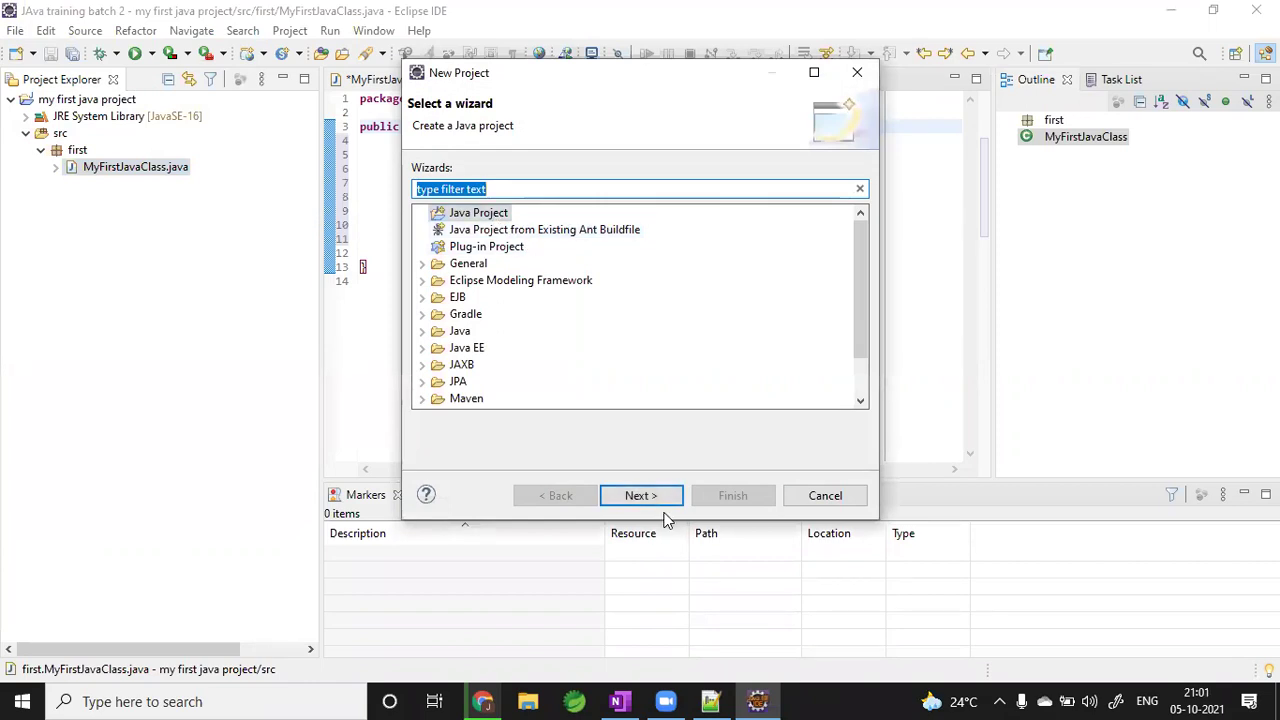
left_click(795, 497)
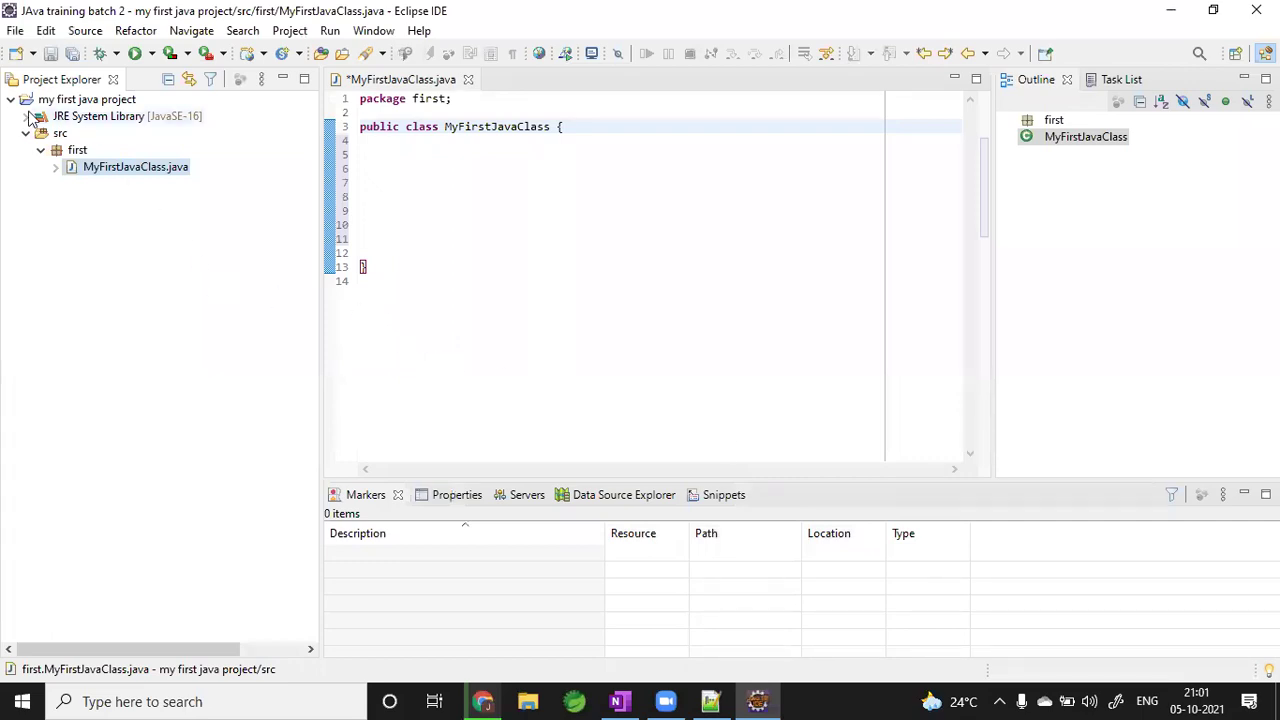
- Collapse the "first" package and src folder, and examine the modules inside the project's JRE System Library
left_click(41, 152)
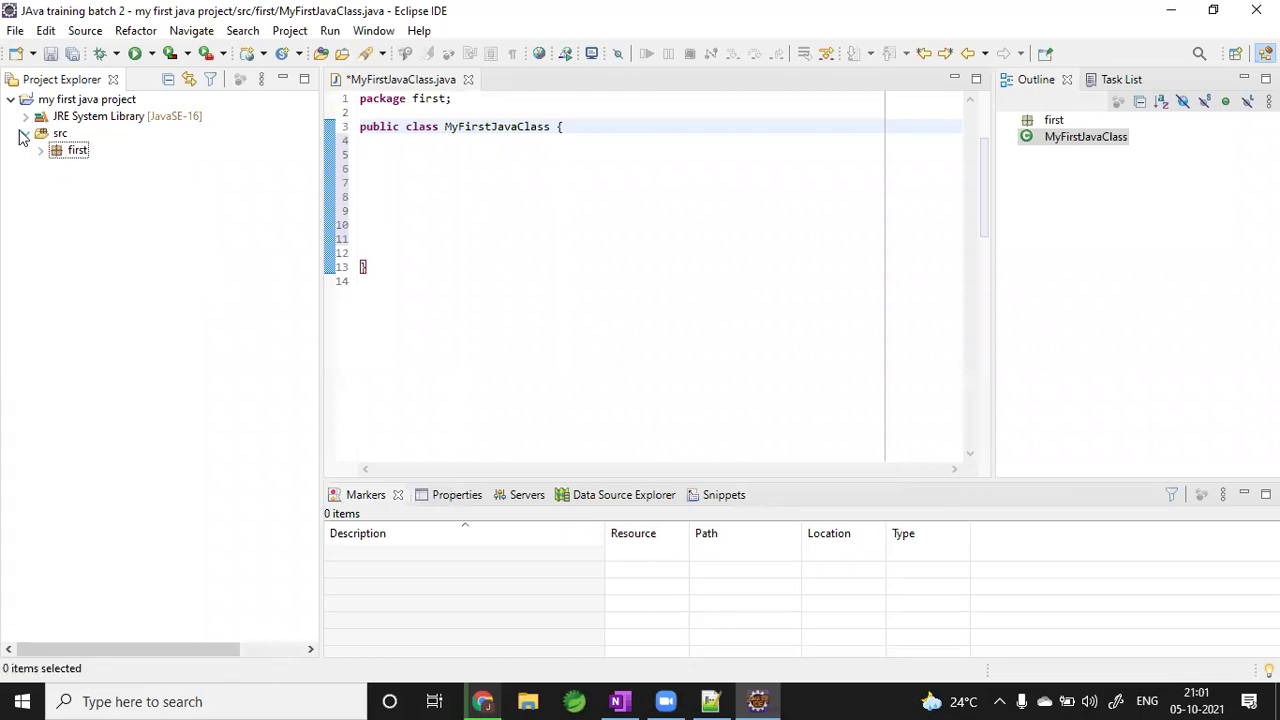
left_click(26, 133)
left_click(72, 101)
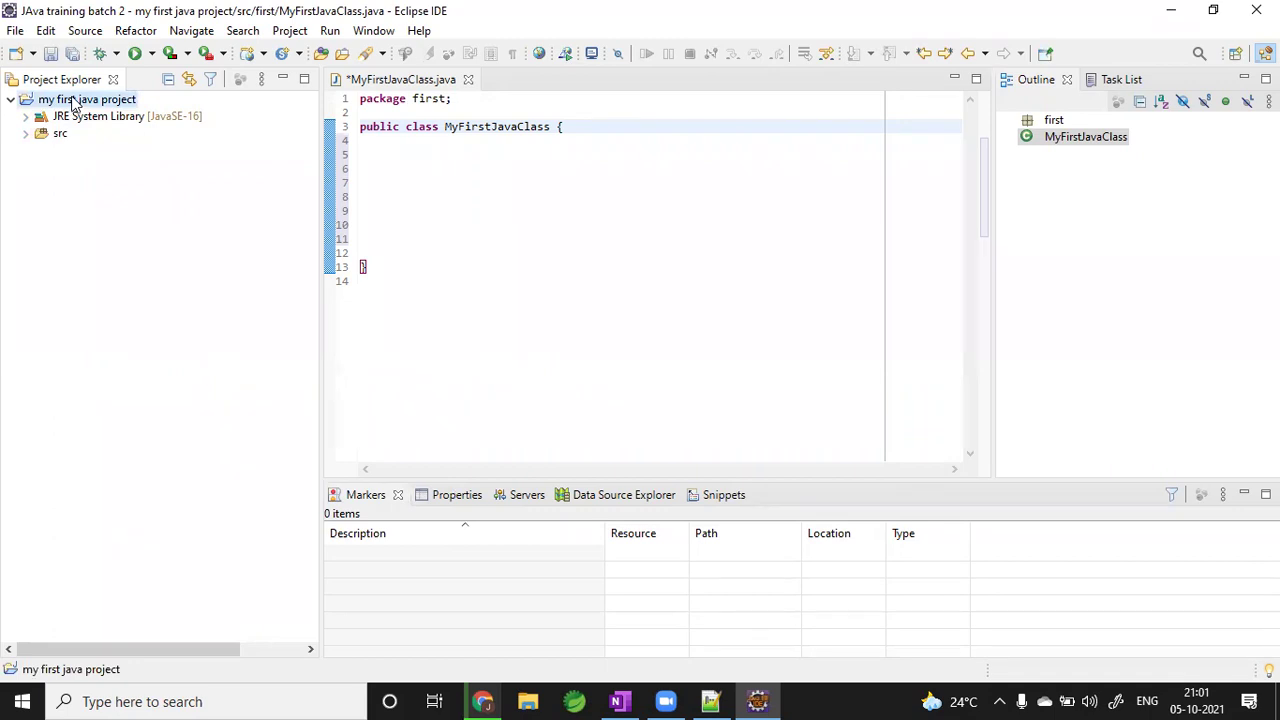
left_click(80, 118)
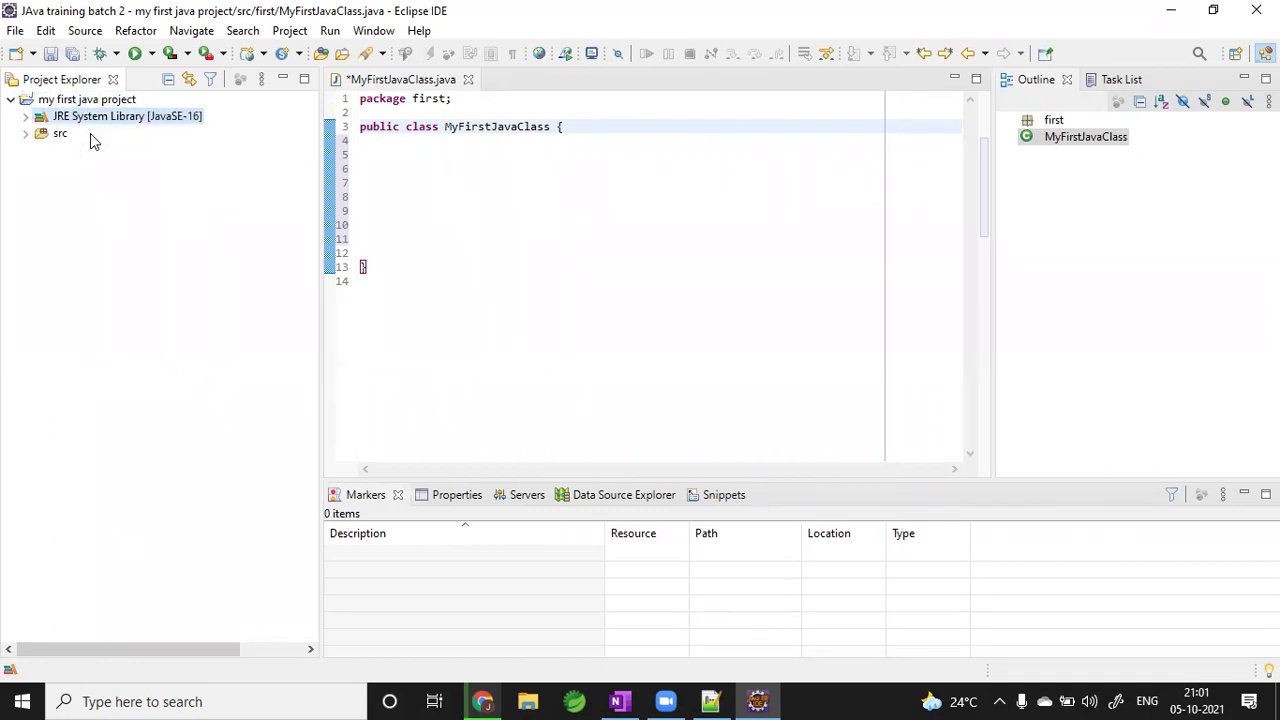
left_click(25, 117)
left_click(73, 202)
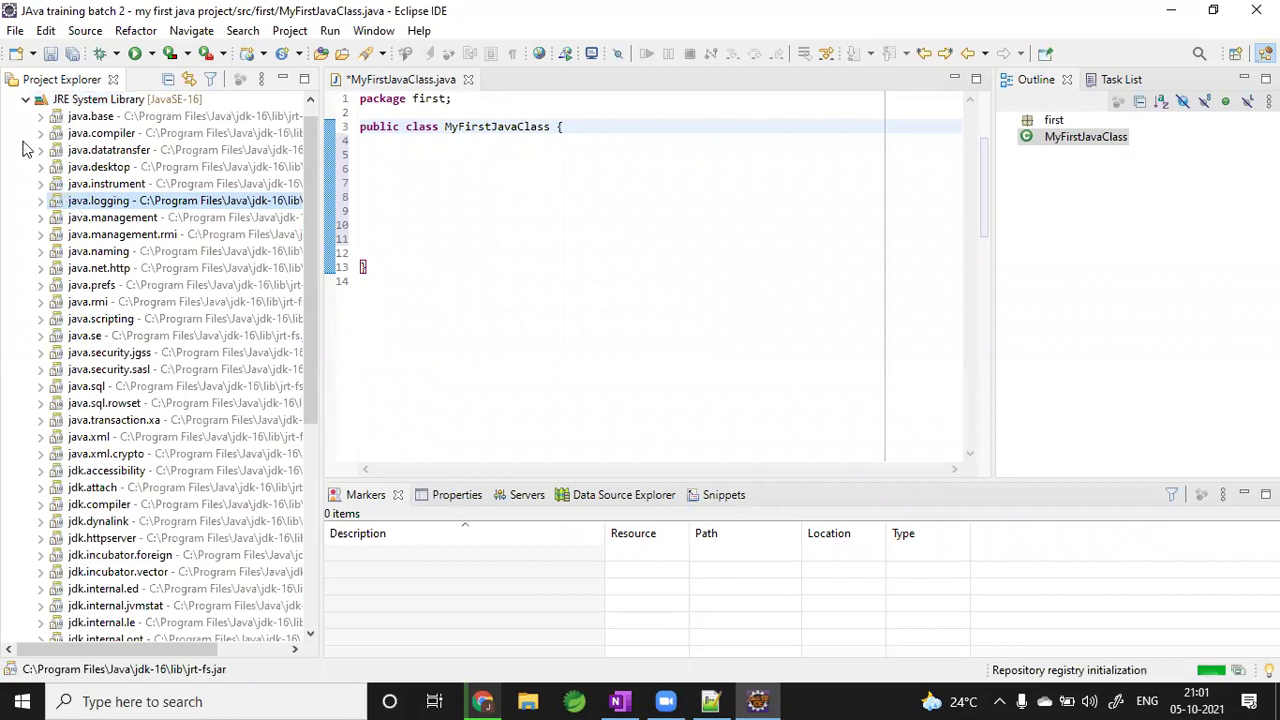
left_click(25, 100)
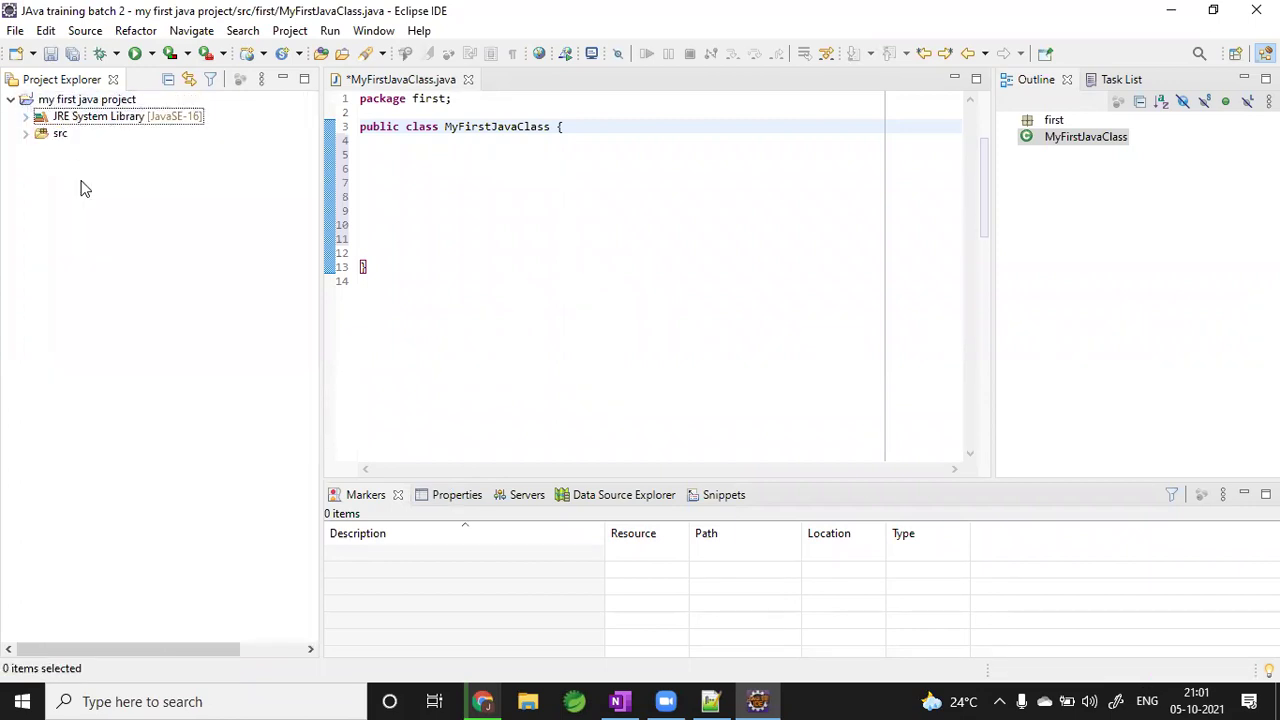
- Expand the src folder and examine the item types that can be created in it, including Package
left_click(100, 120)
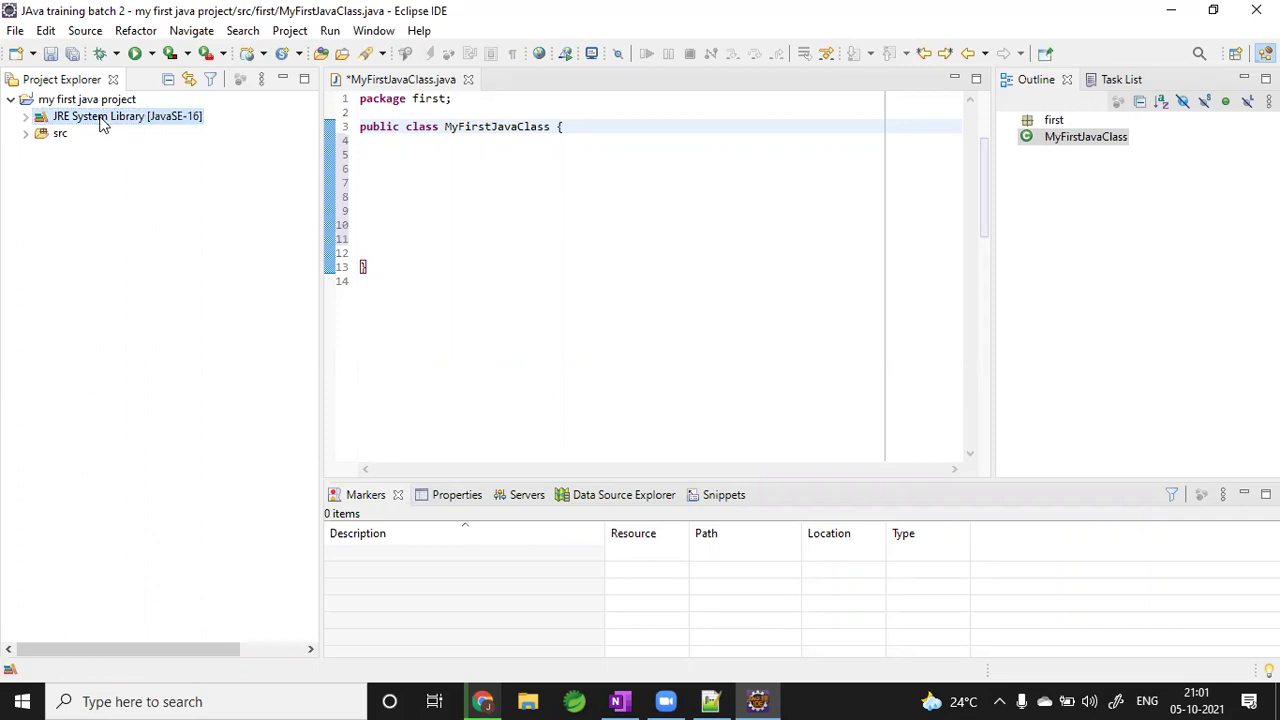
left_click(58, 140)
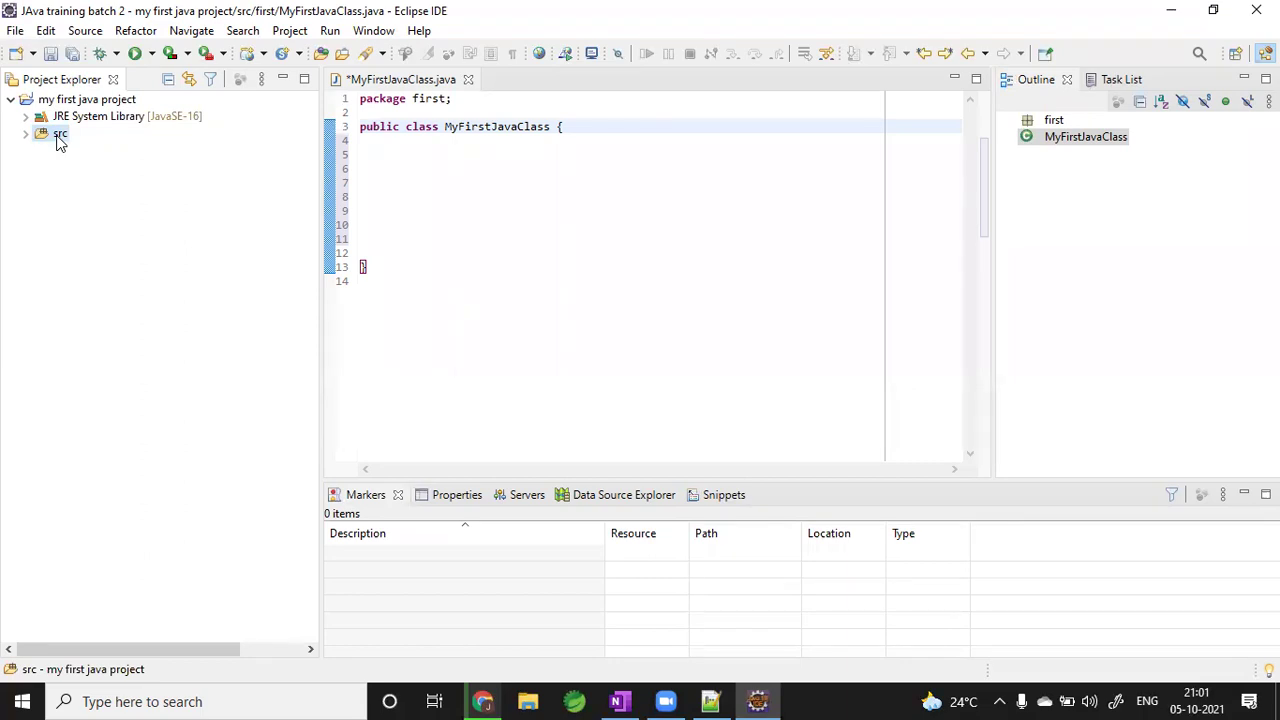
left_click(27, 136)
right_click(50, 138)
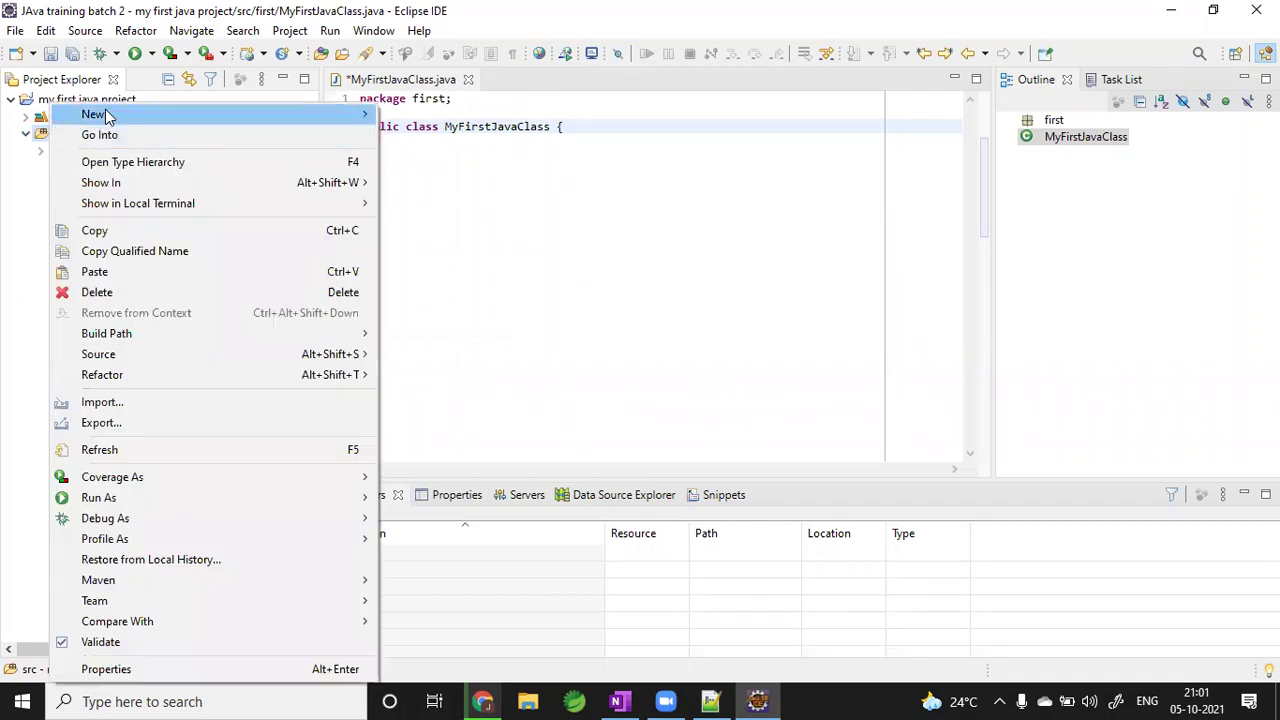
mouse_move(115, 114)
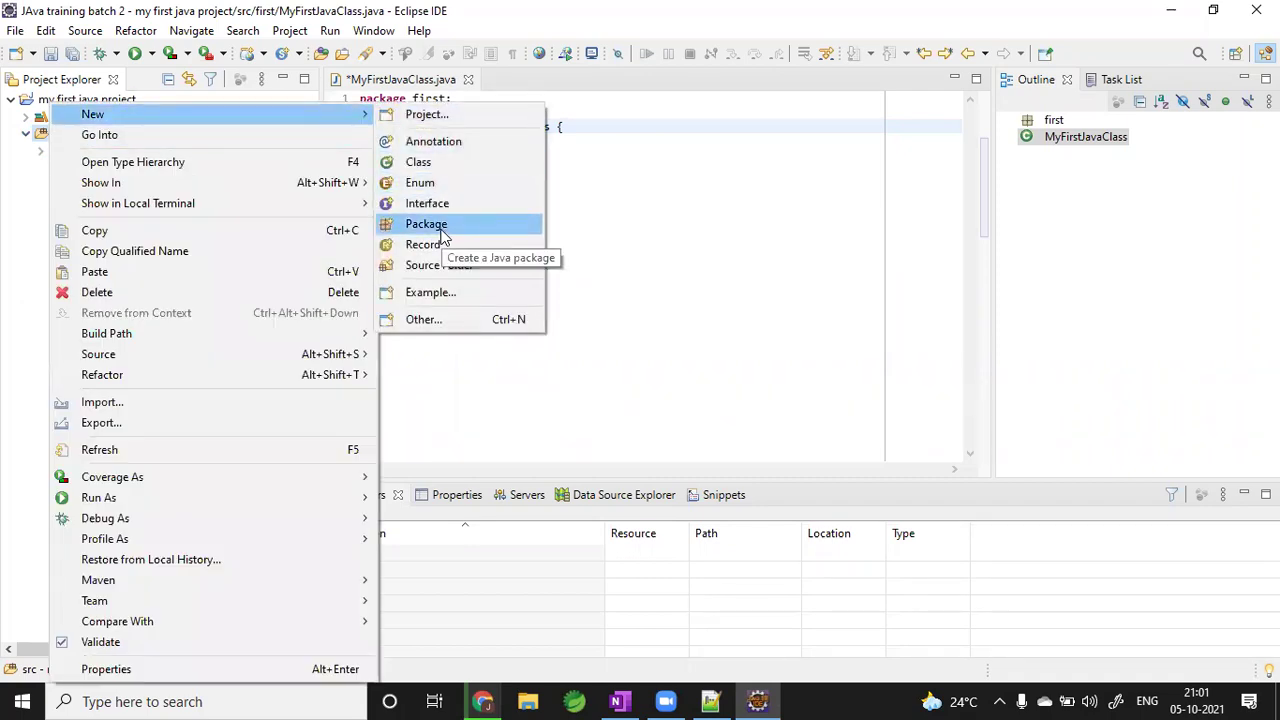
left_click(668, 243)
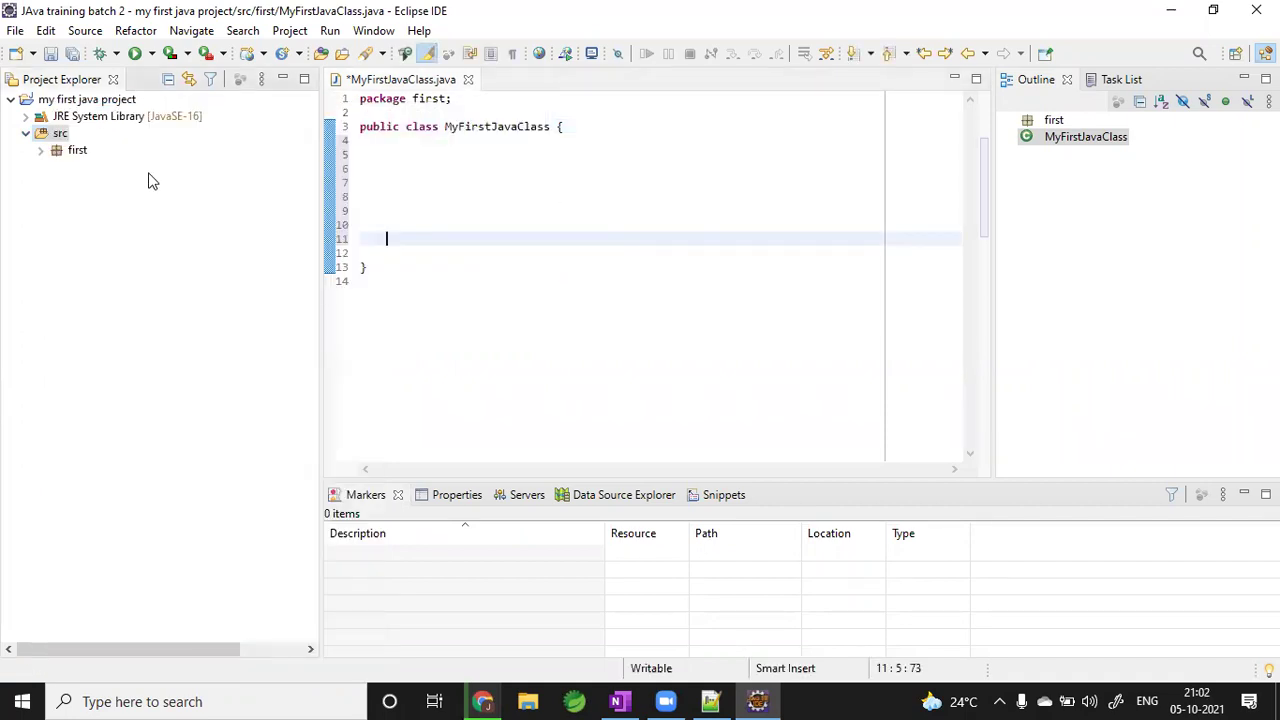
- Expand the "first" package and review the New Java Class dialog for it, closing it without creating a class
left_click(72, 153)
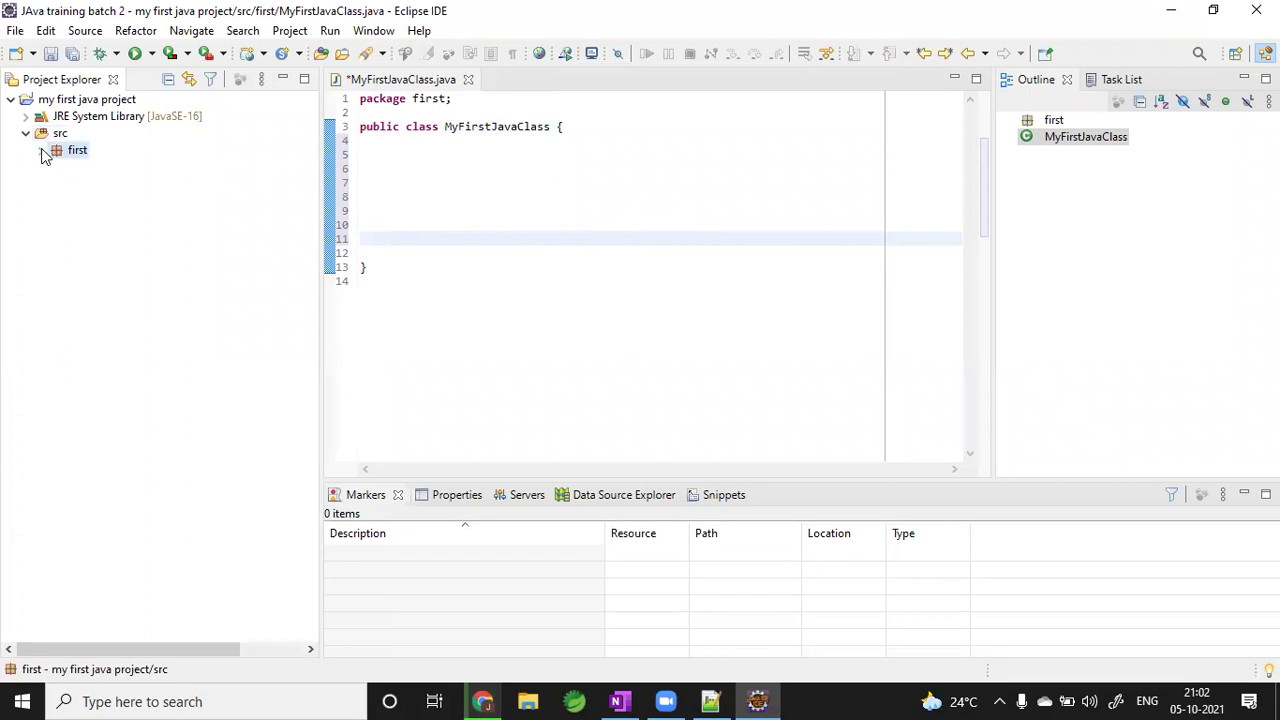
left_click(42, 152)
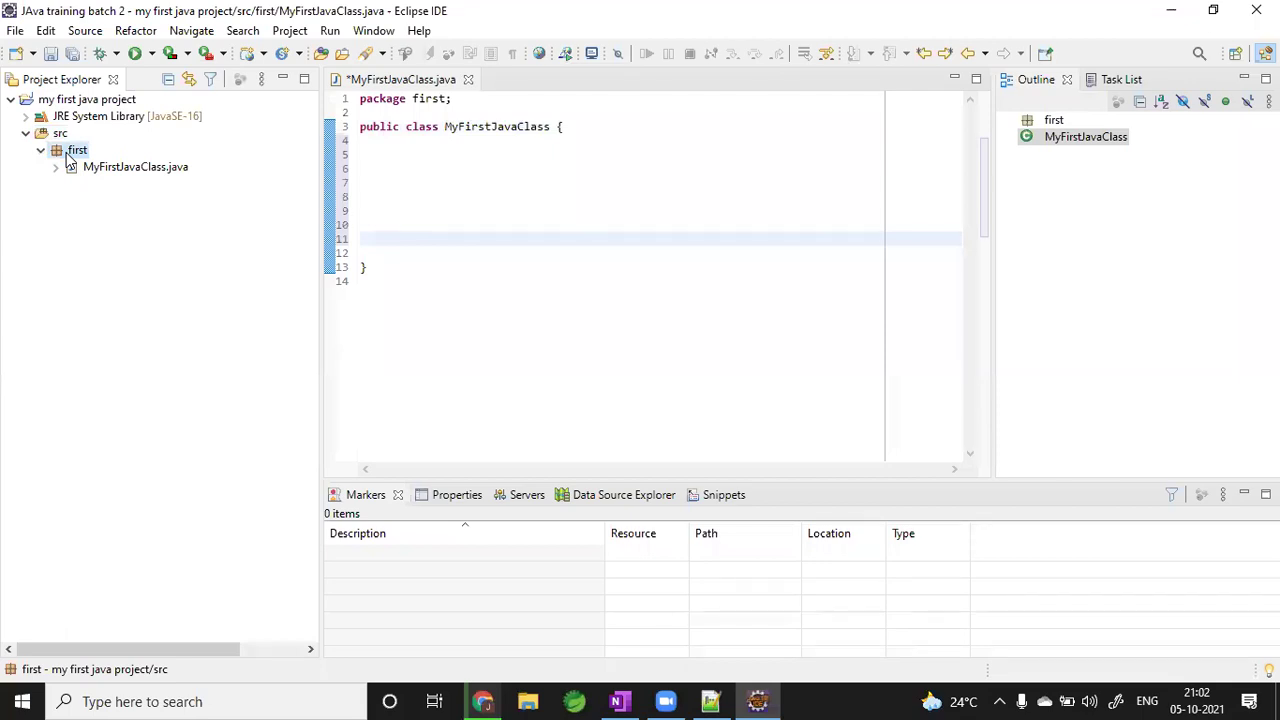
right_click(68, 158)
mouse_move(146, 92)
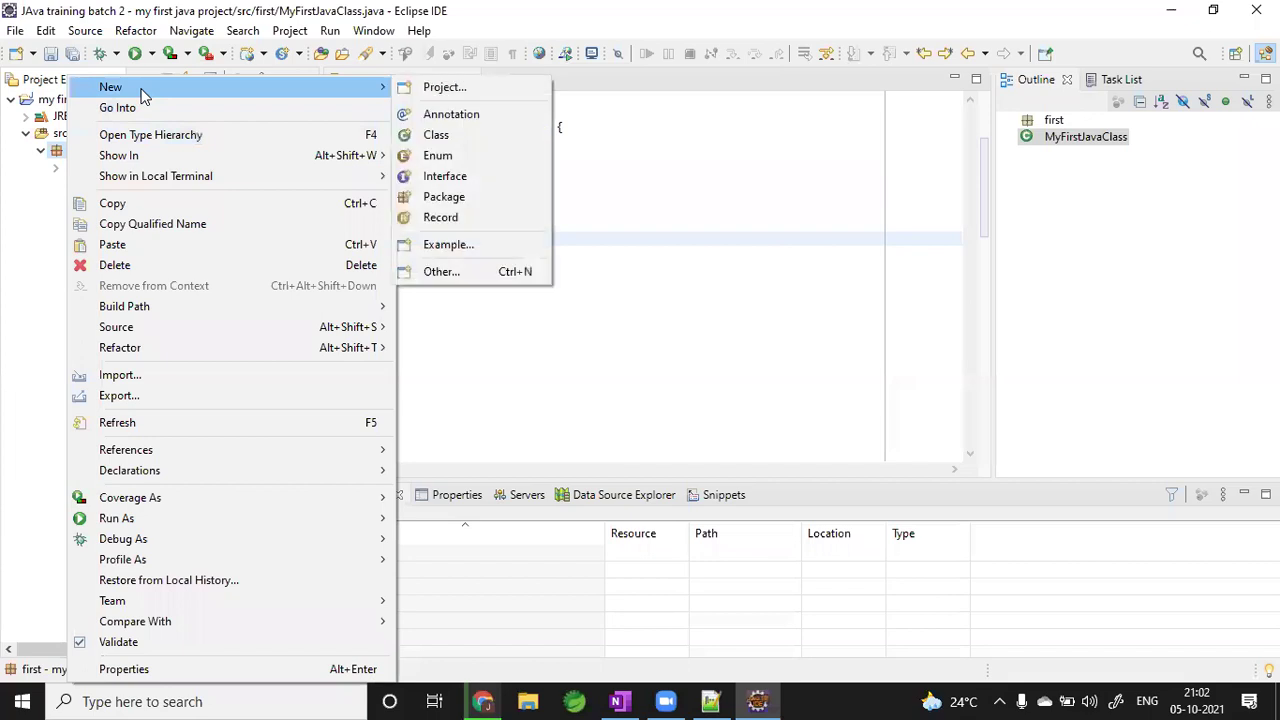
left_click(458, 140)
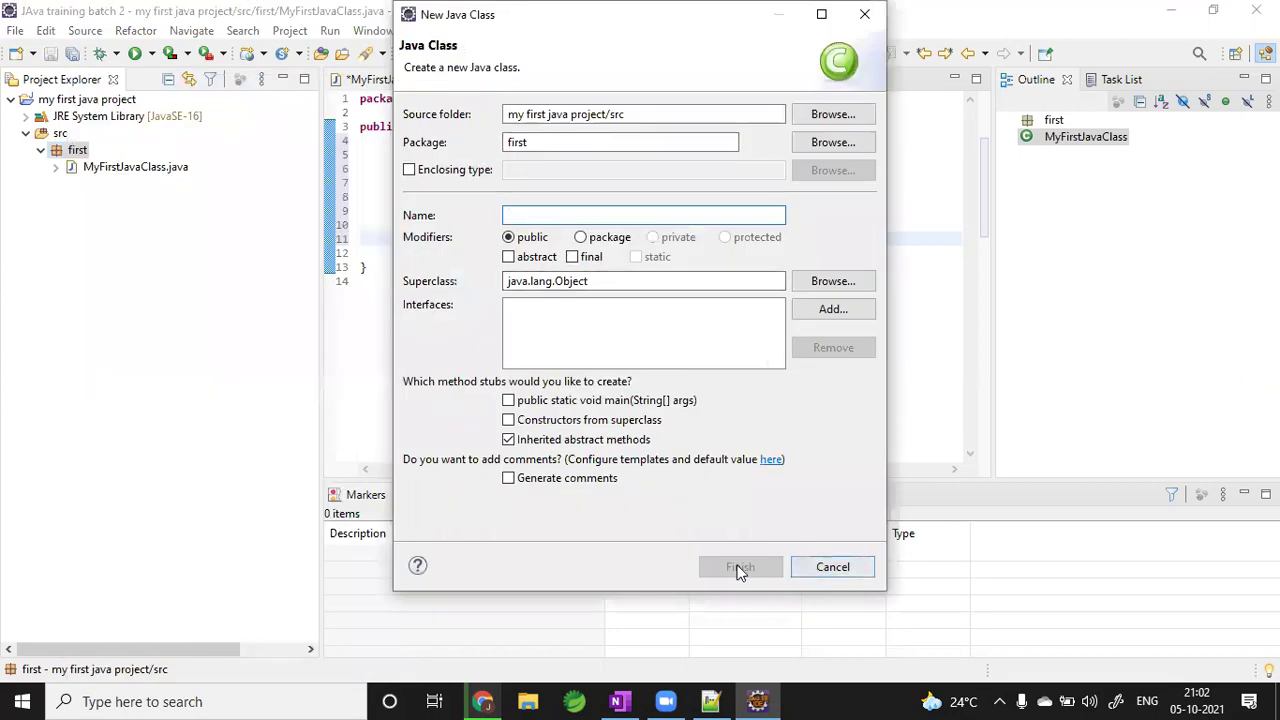
left_click(832, 567)
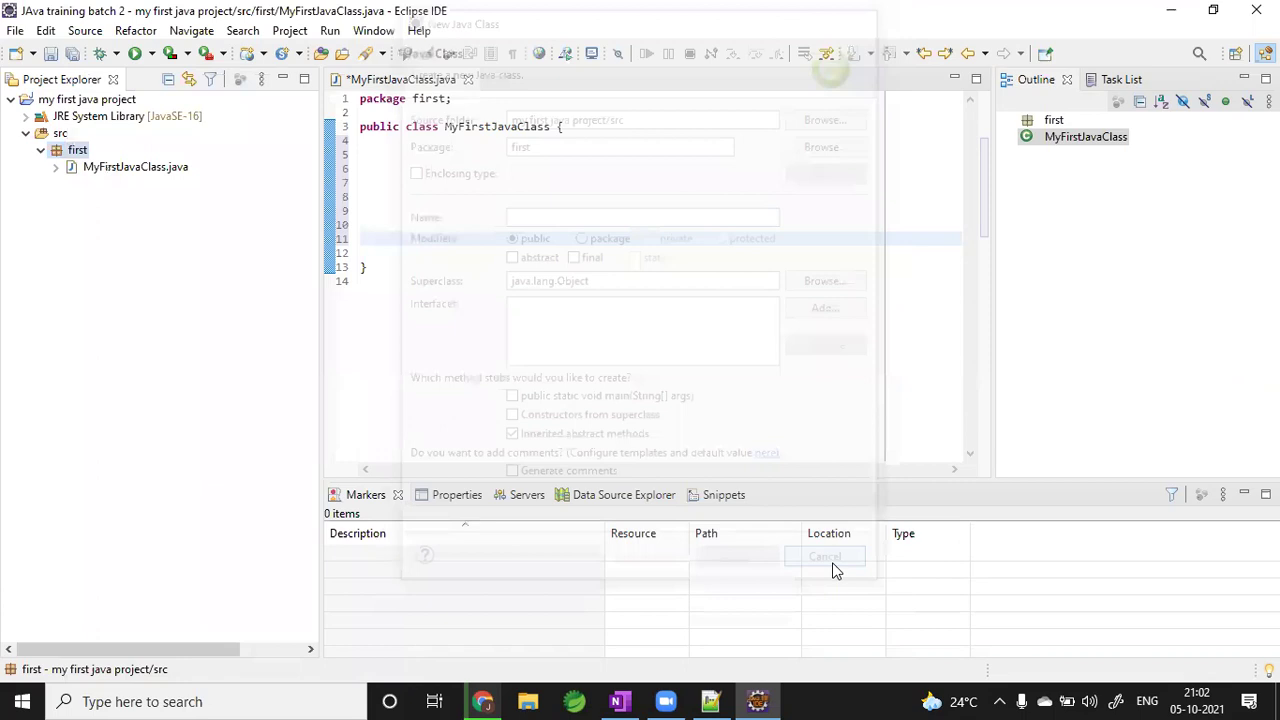
- Save the MyFirstJavaClass.java file with its blank lines in the class body
left_click(466, 172)
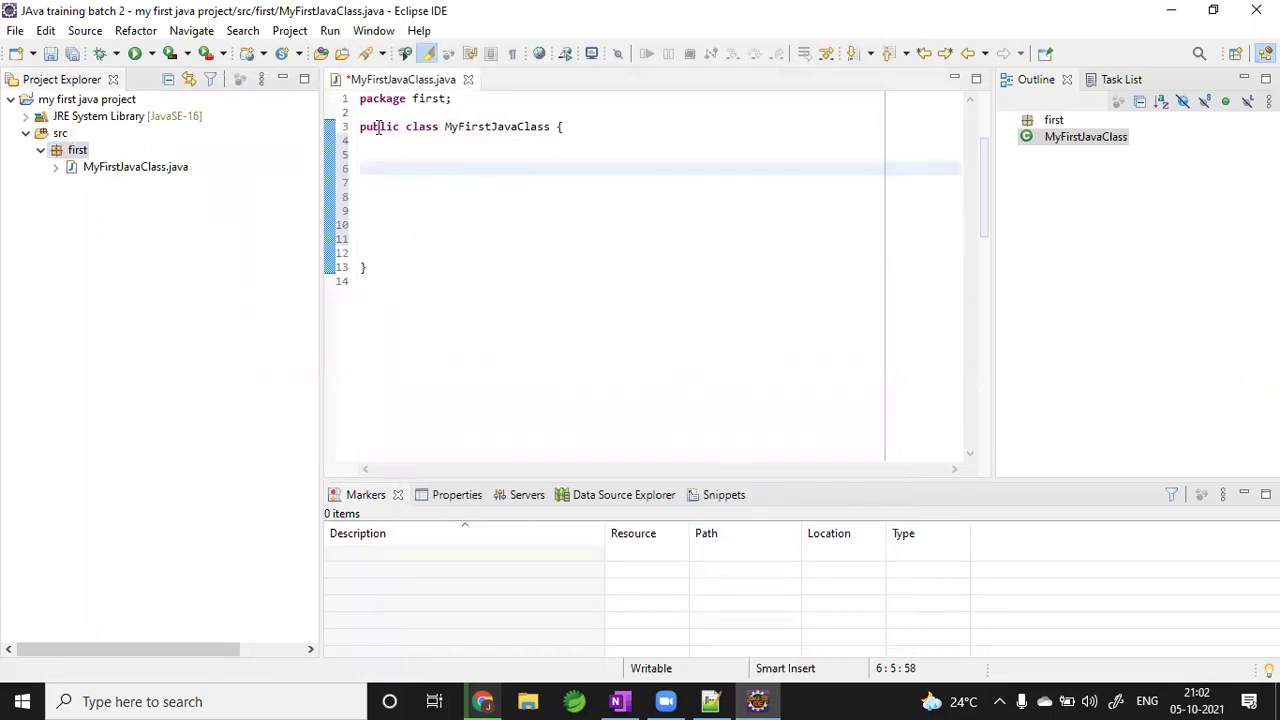
key("ctrl+s")
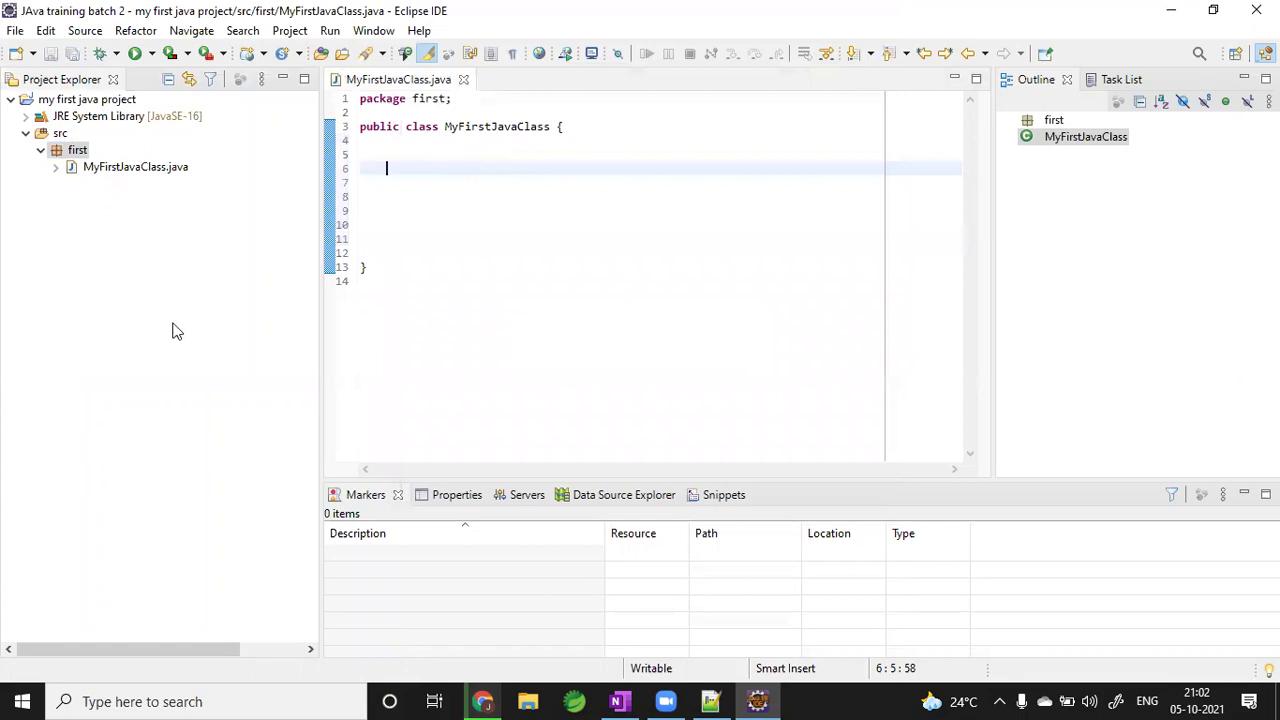
left_click(373, 240)
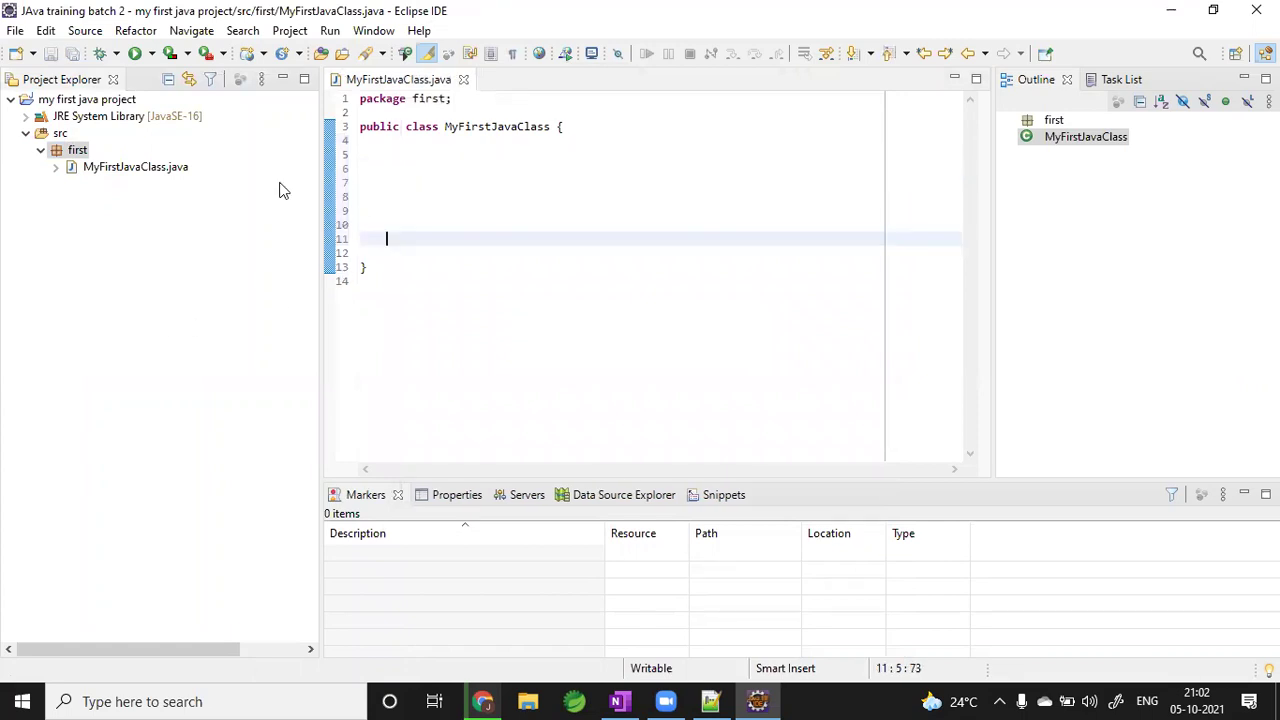
- Examine MyFirstJavaClass.java in the project and its empty class body, highlighting the class name and checking the opening brace
left_click(135, 168)
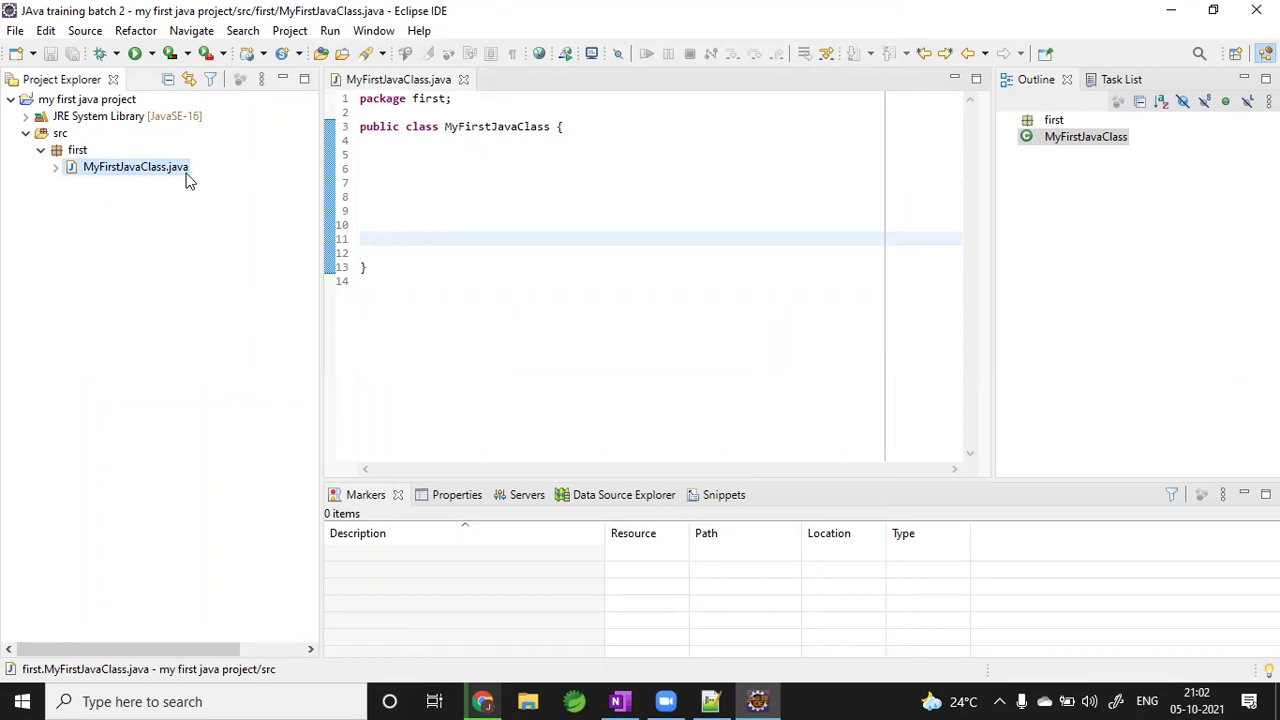
left_click(517, 209)
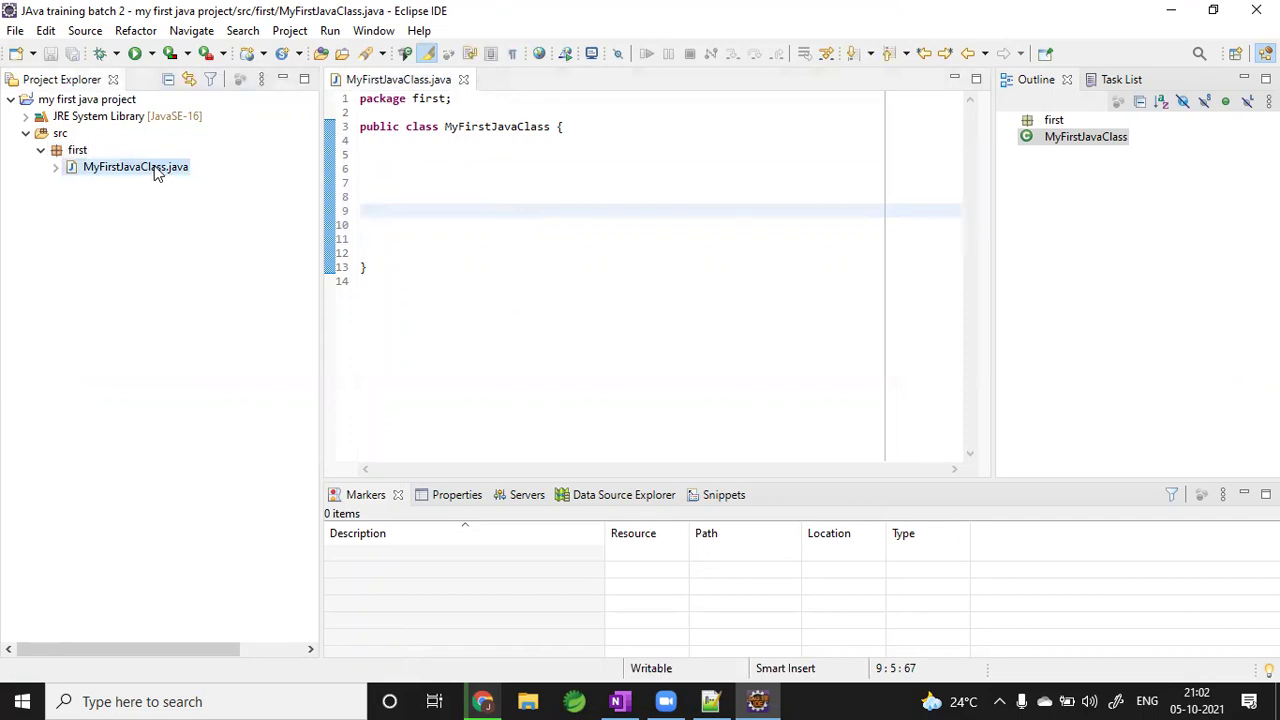
left_click(431, 141)
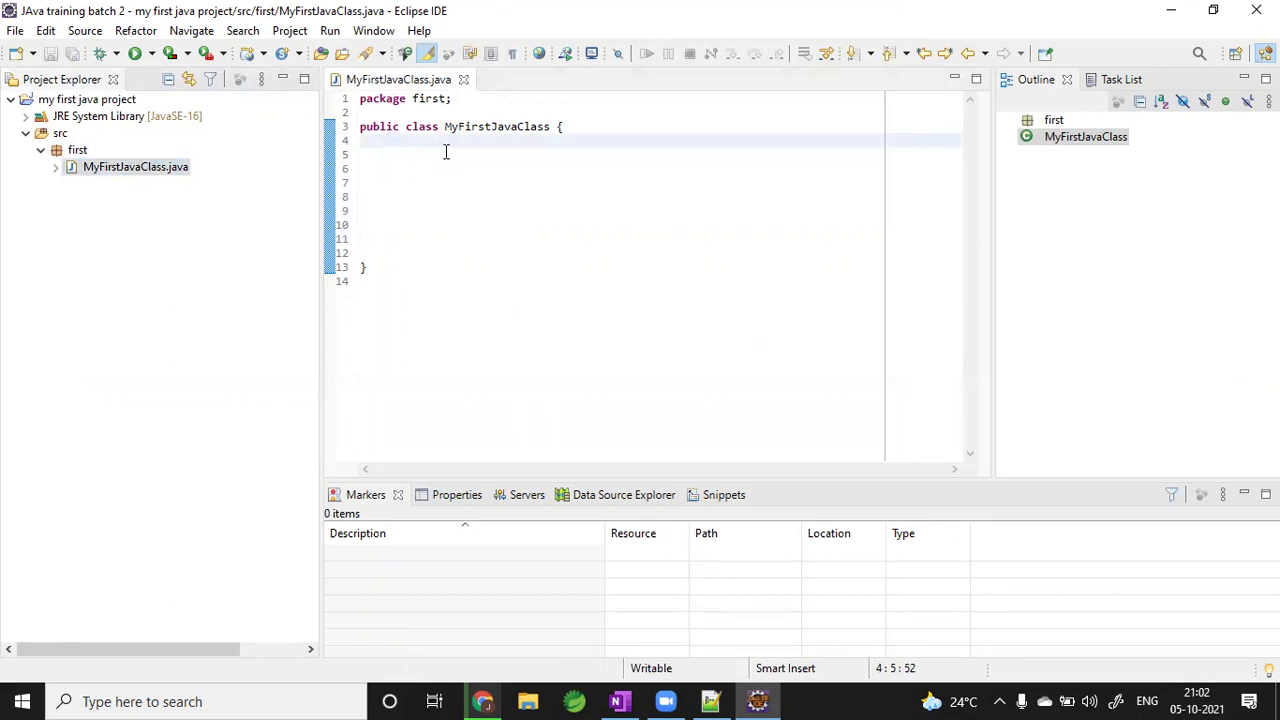
left_click(433, 167)
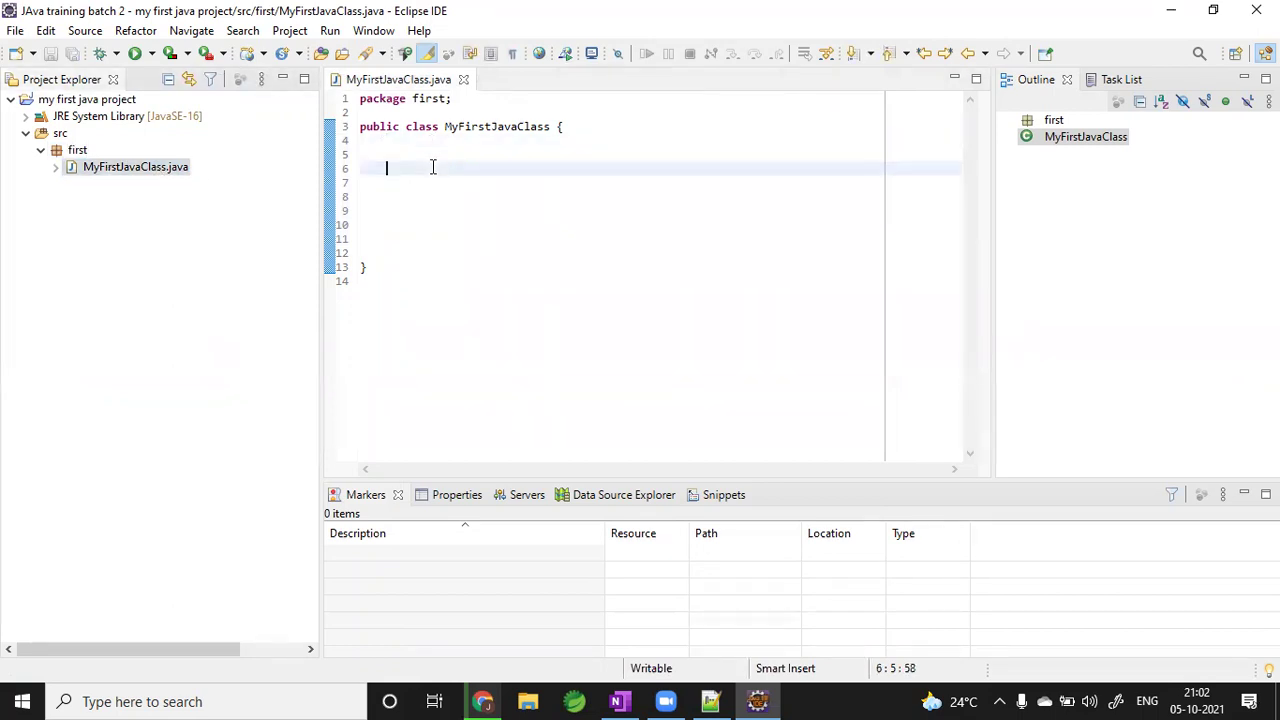
double_click(504, 127)
left_click(574, 129)
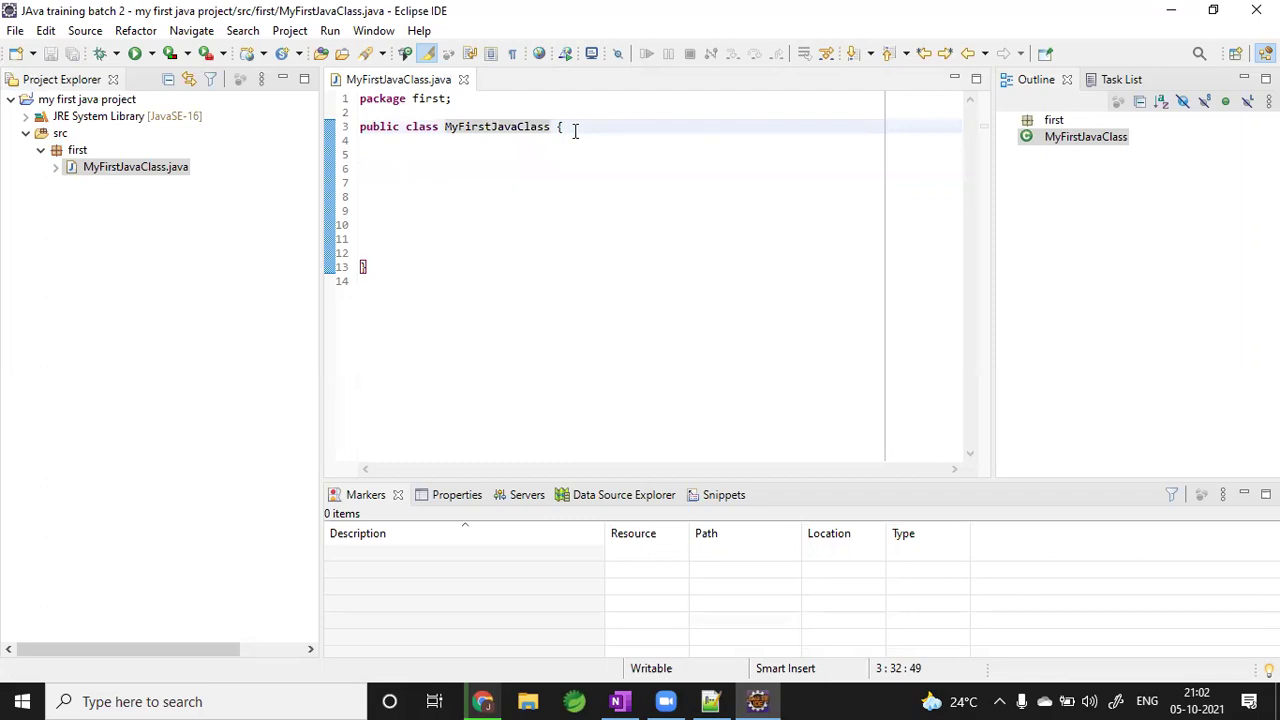
- Highlight the "class", "package" and "public" keywords and the MyFirstJavaClass name to review each part of the code
double_click(418, 127)
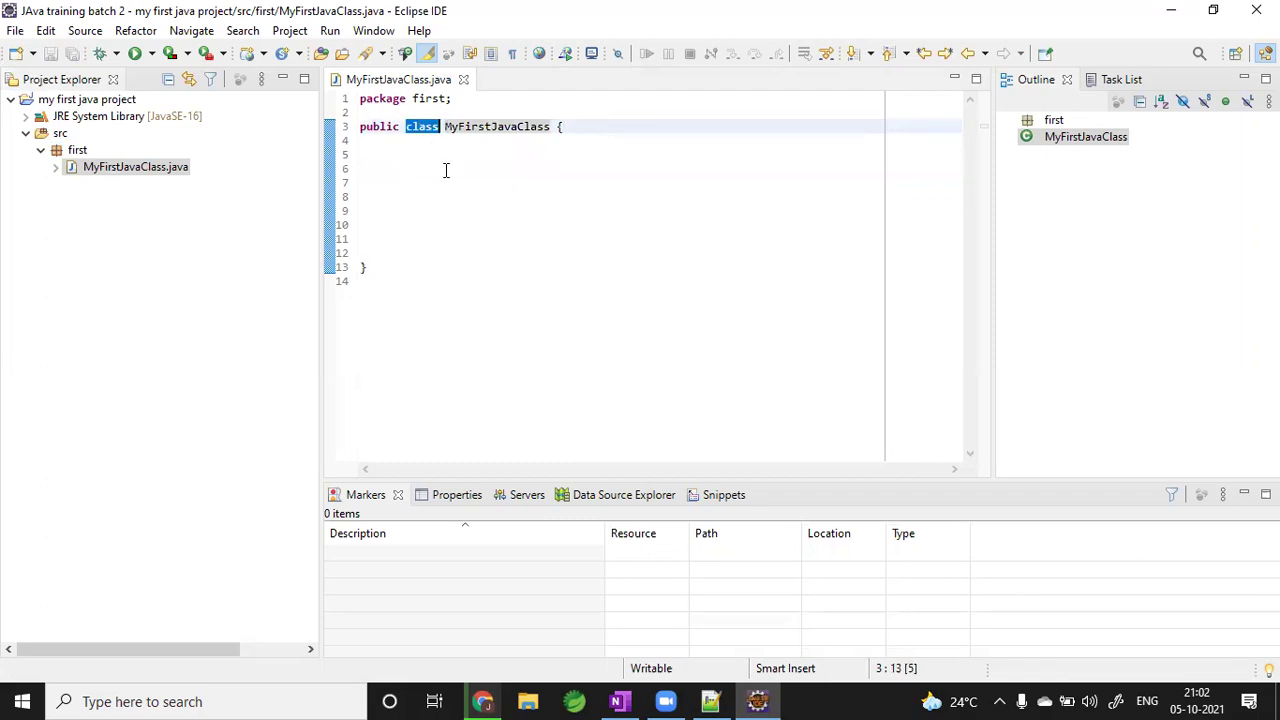
left_click(446, 170)
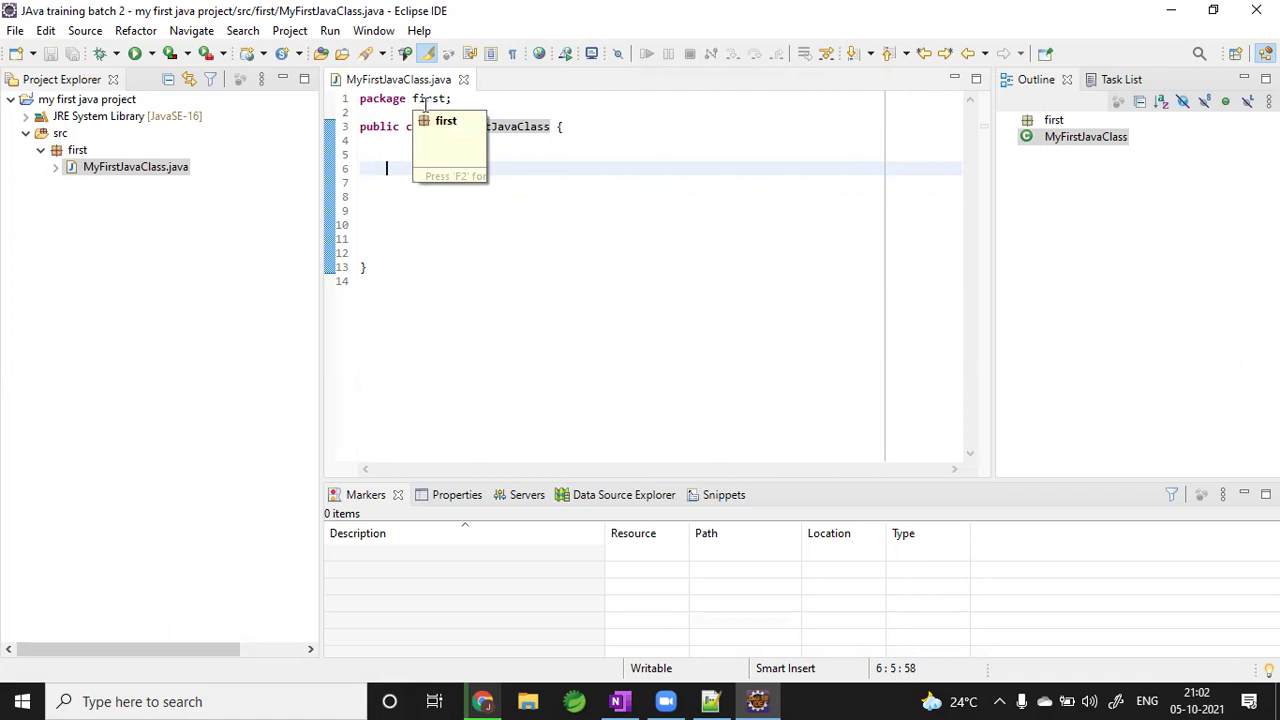
double_click(385, 100)
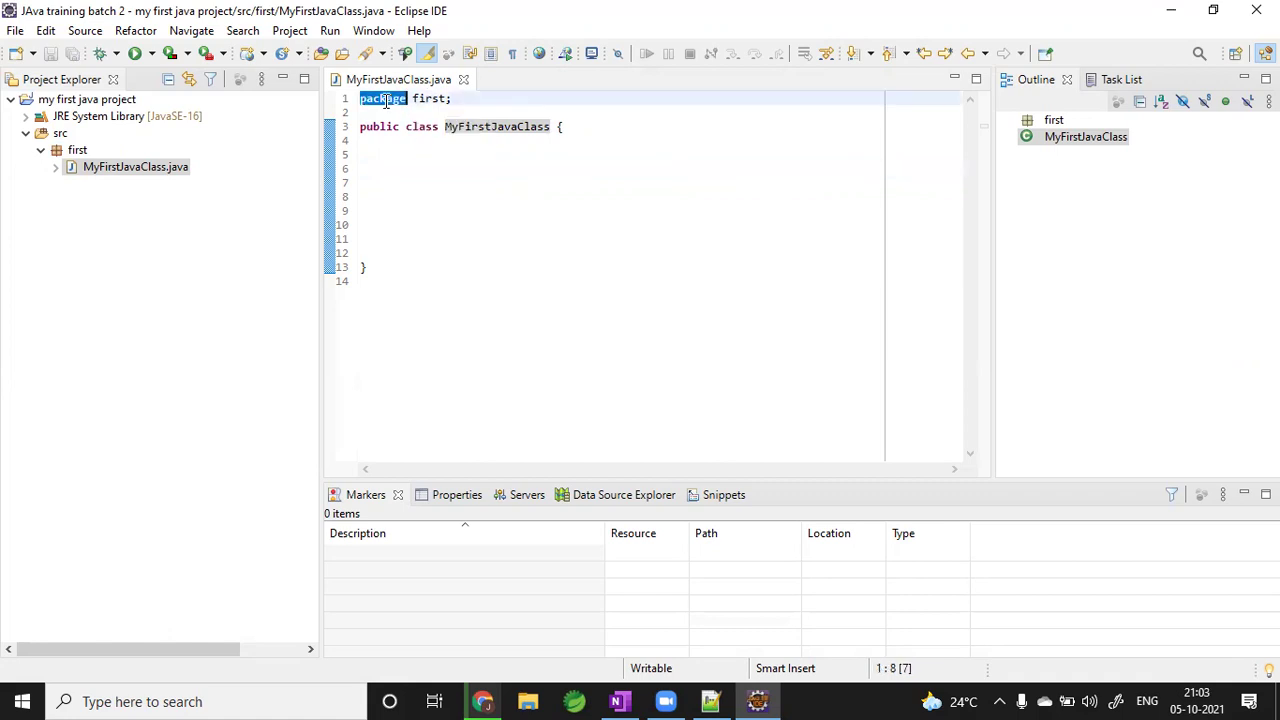
left_click(400, 152)
double_click(380, 126)
left_click(420, 137)
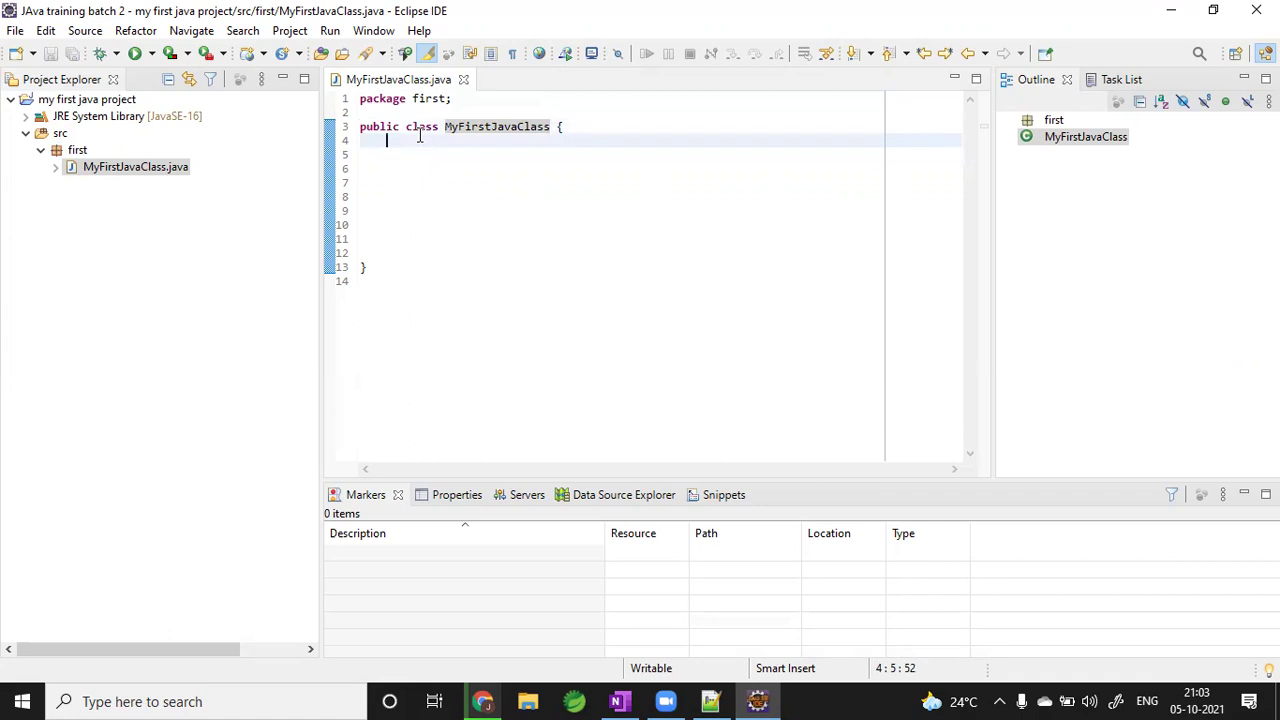
double_click(480, 128)
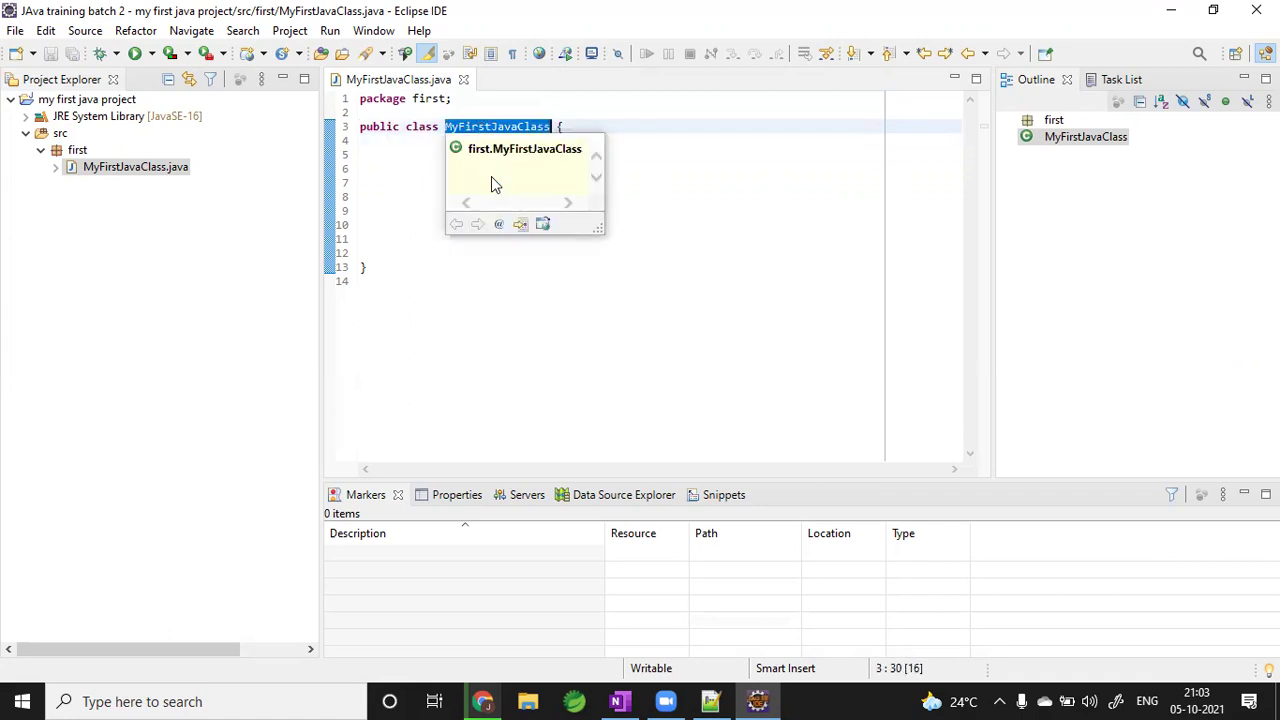
- Check the opening brace of MyFirstJavaClass and highlight the whole block of code it encloses
left_click(421, 158)
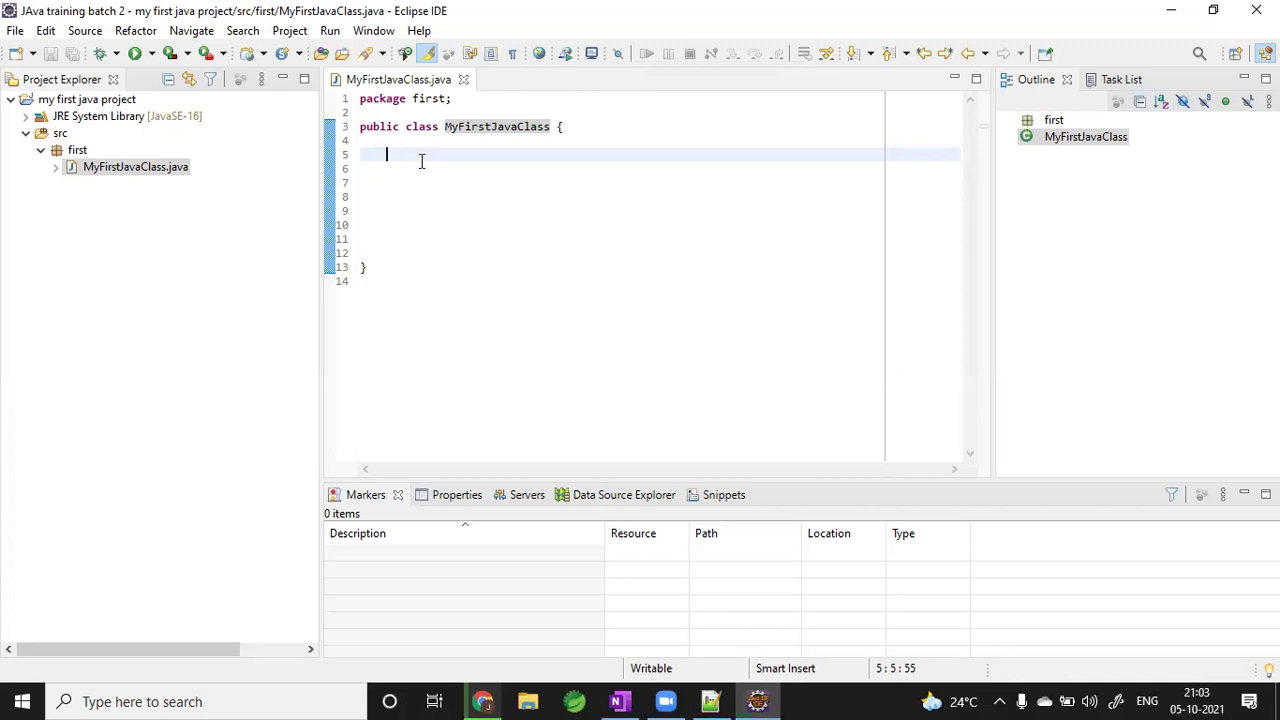
double_click(566, 126)
left_click(402, 242)
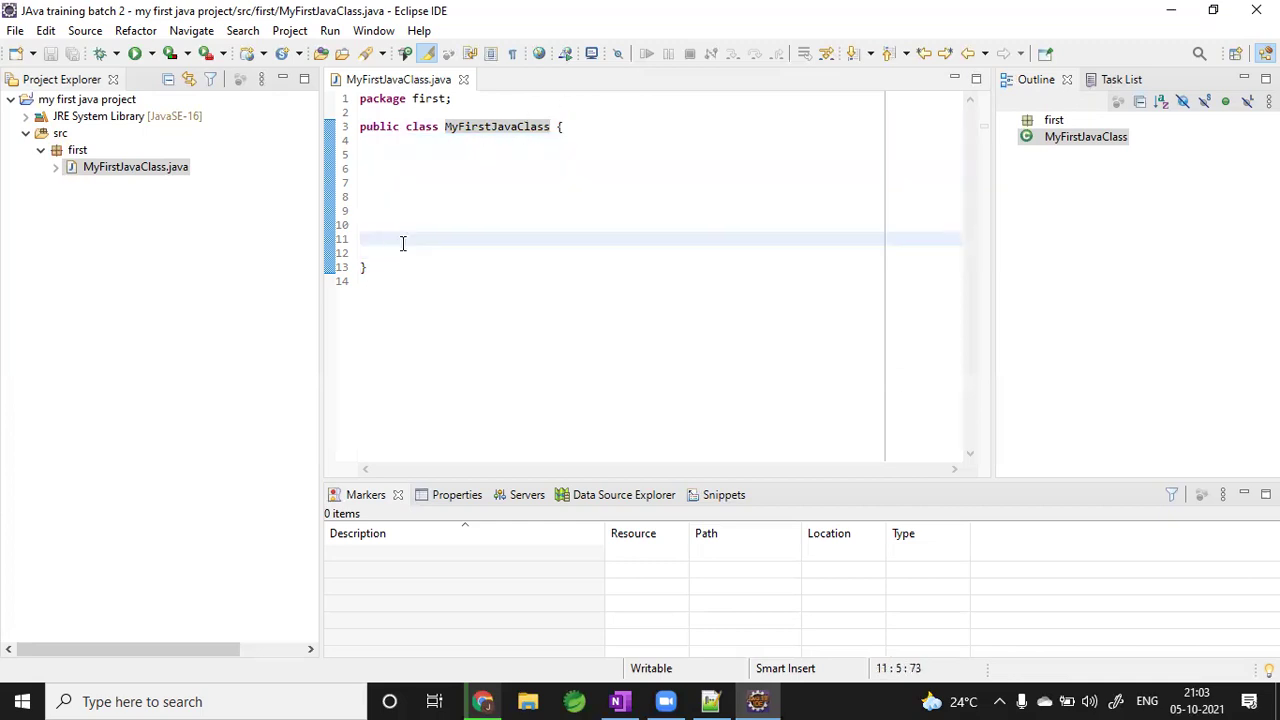
double_click(568, 127)
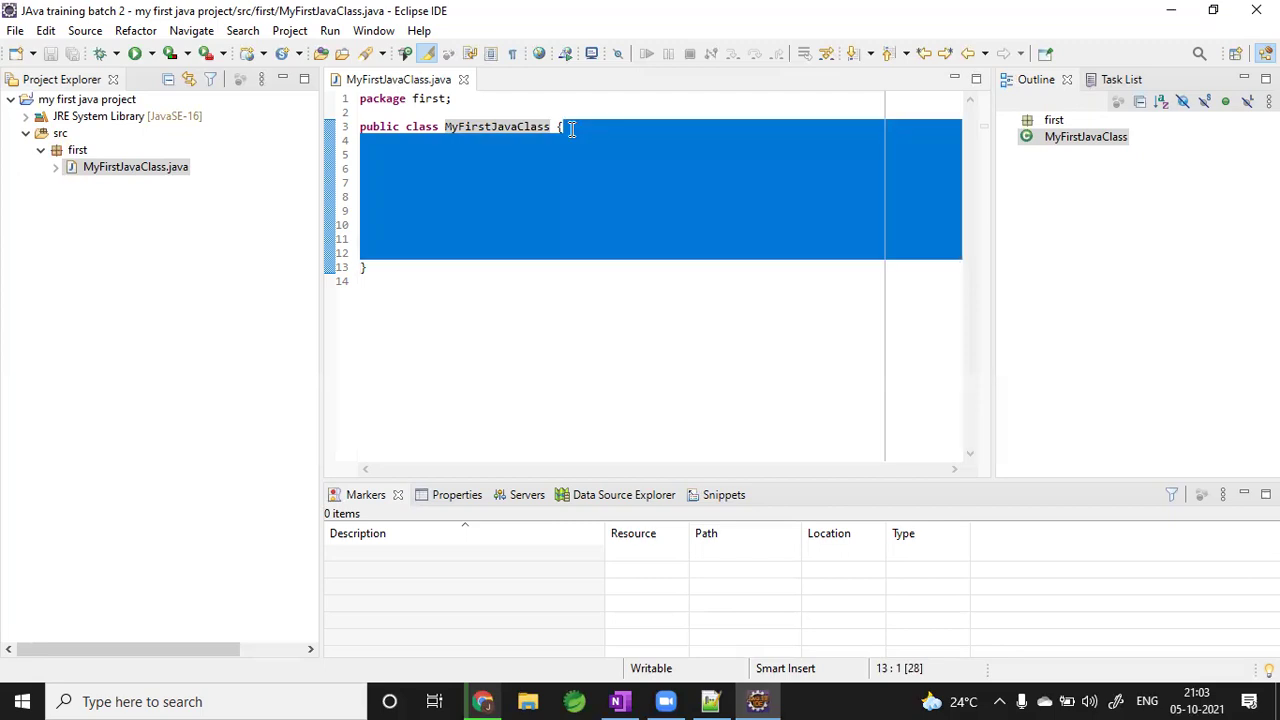
left_click(571, 127)
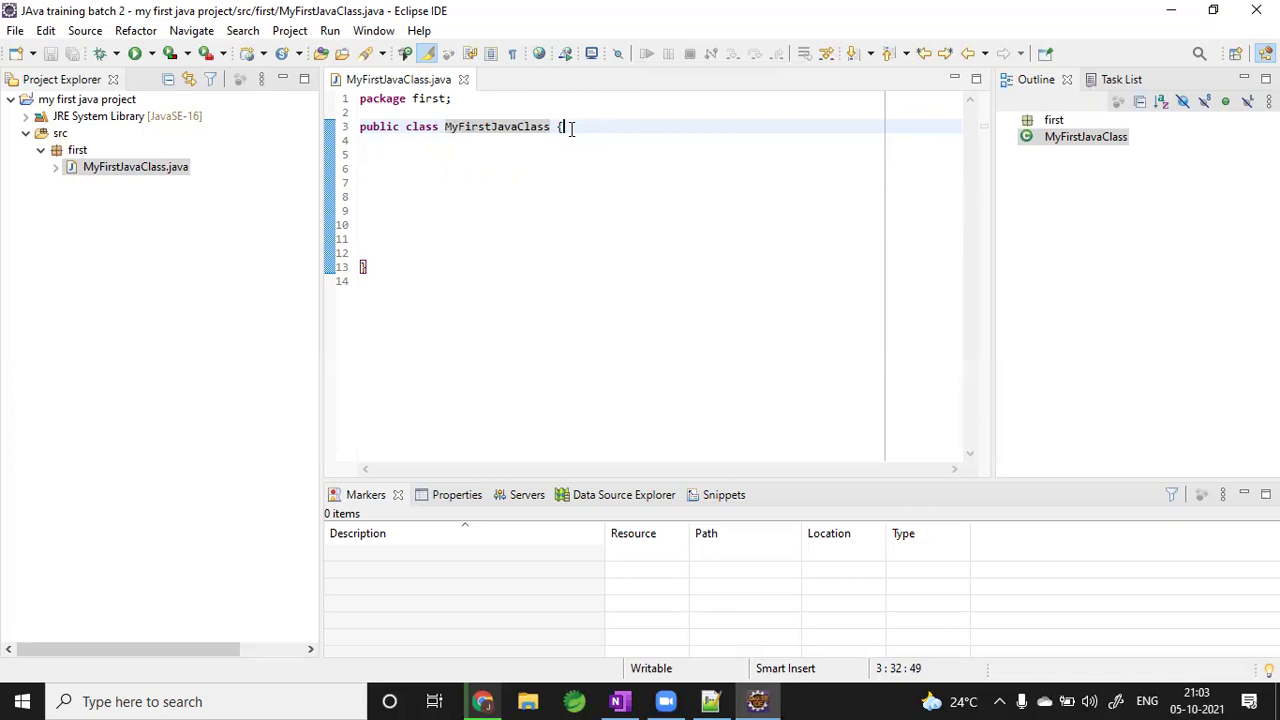
key("Return")
key("Return")
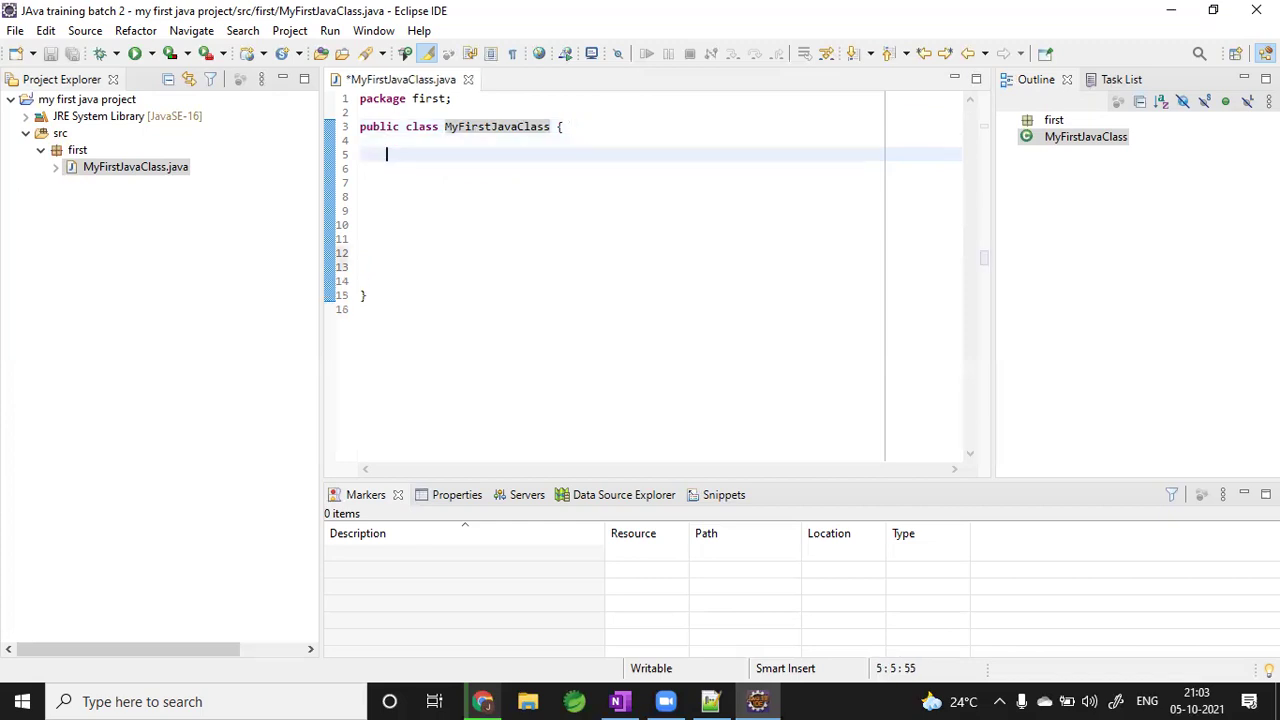
type("main")
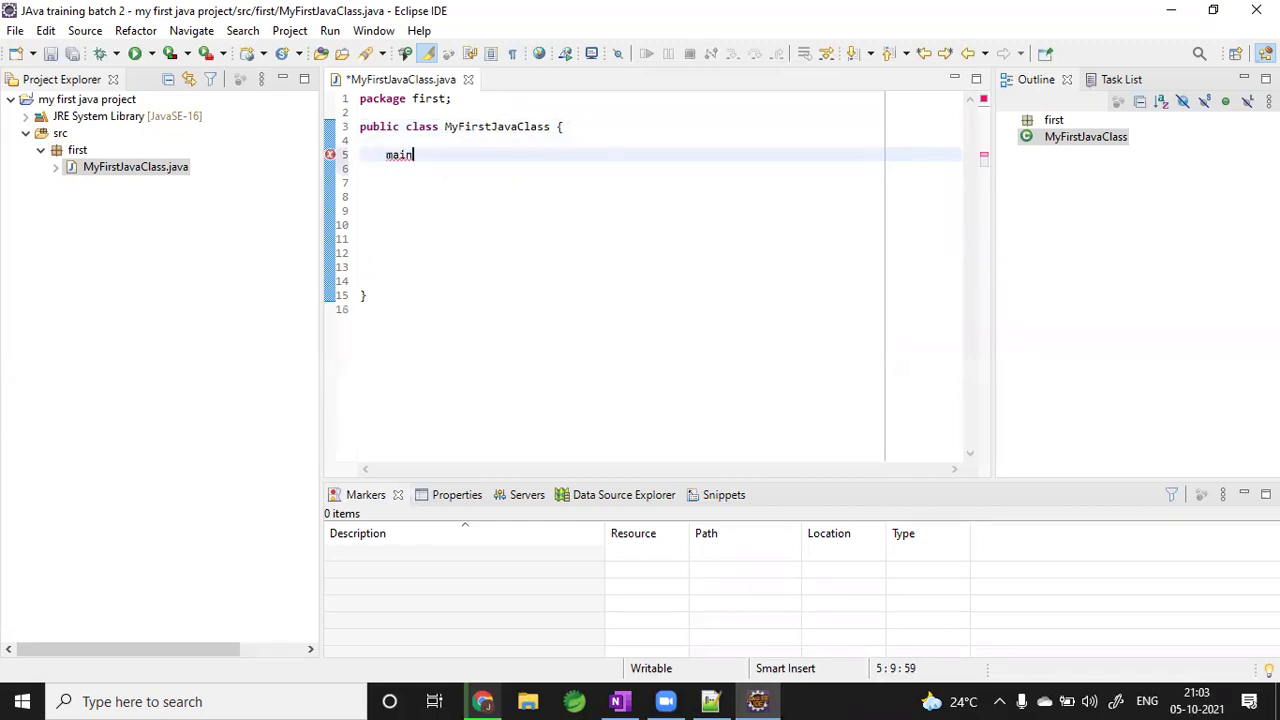
key("ctrl+space")
key("Return")
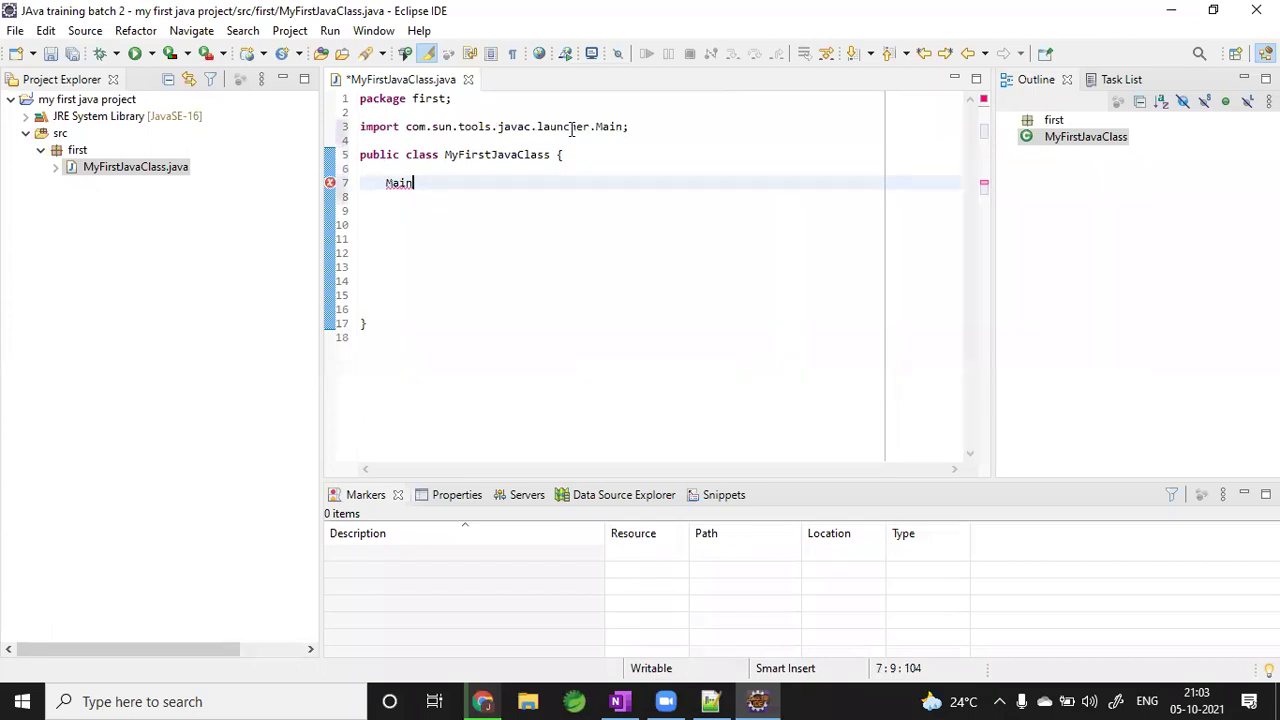
key("ctrl+space")
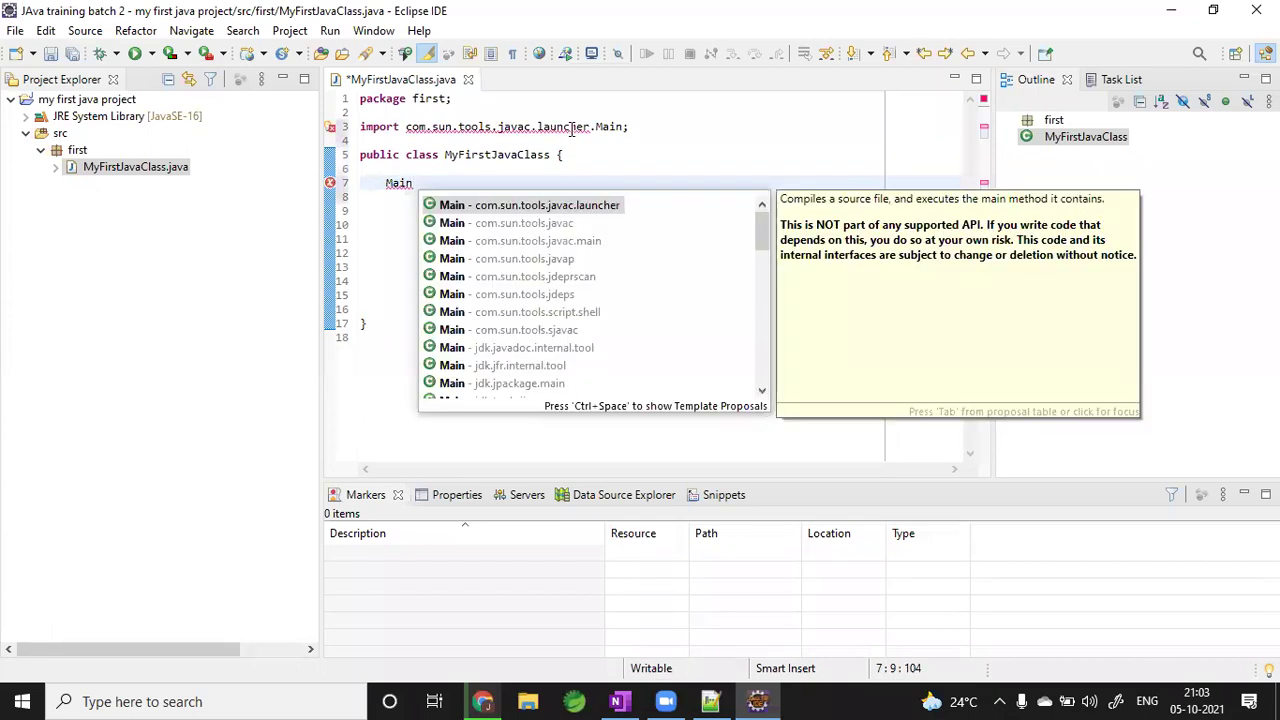
key("ctrl+z")
key("ctrl+z")
key("ctrl+z")
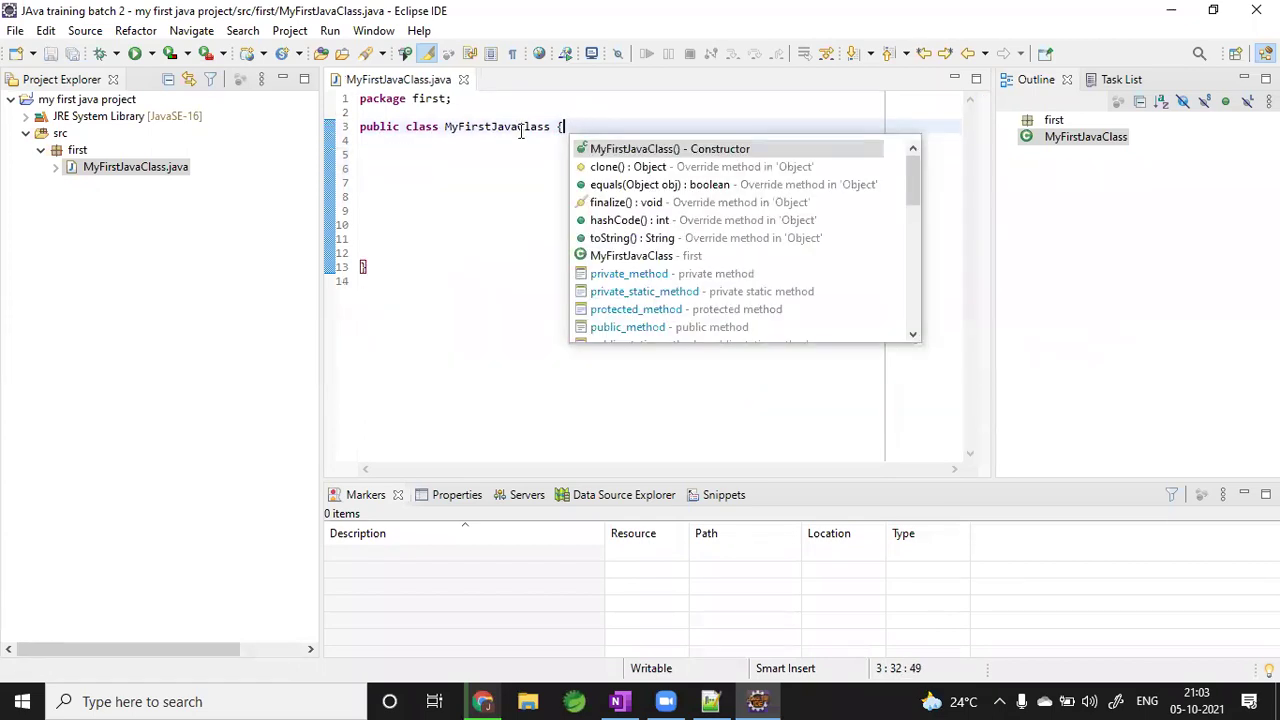
- Insert the main method in the MyFirstJavaClass body from the "main" code template and add seven blank lines inside it
left_click(421, 177)
type("main")
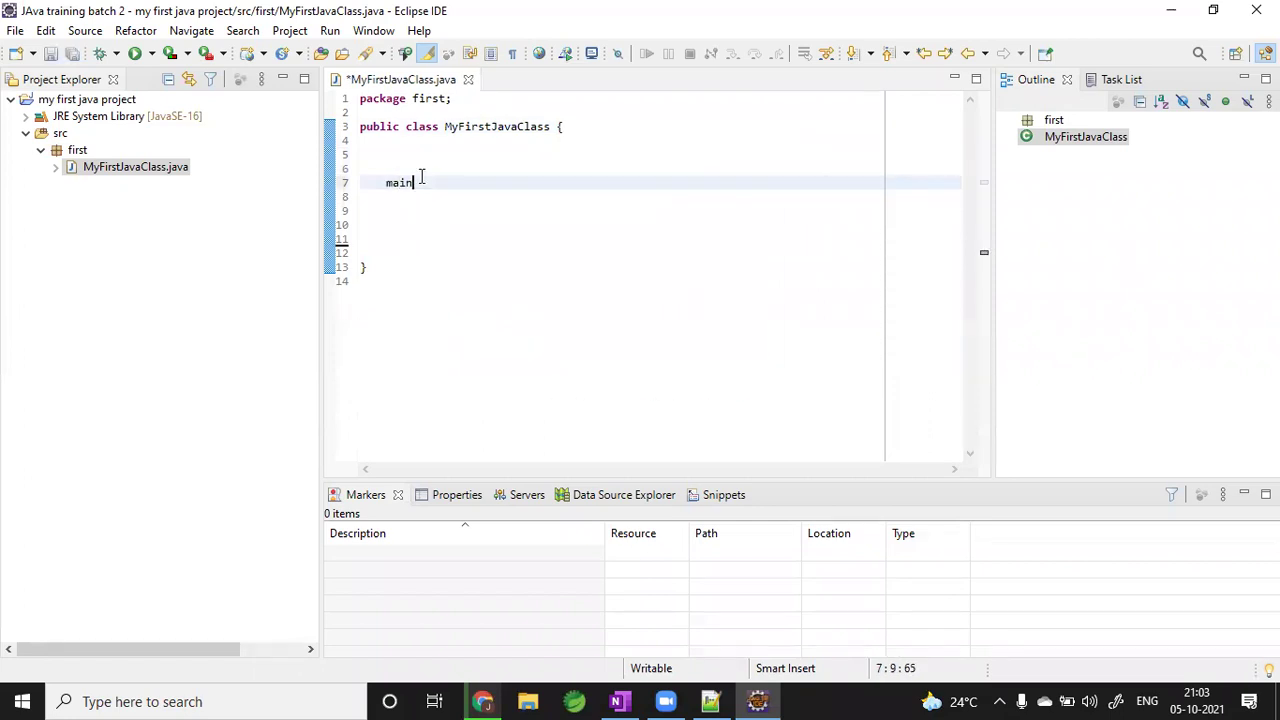
key("ctrl+space")
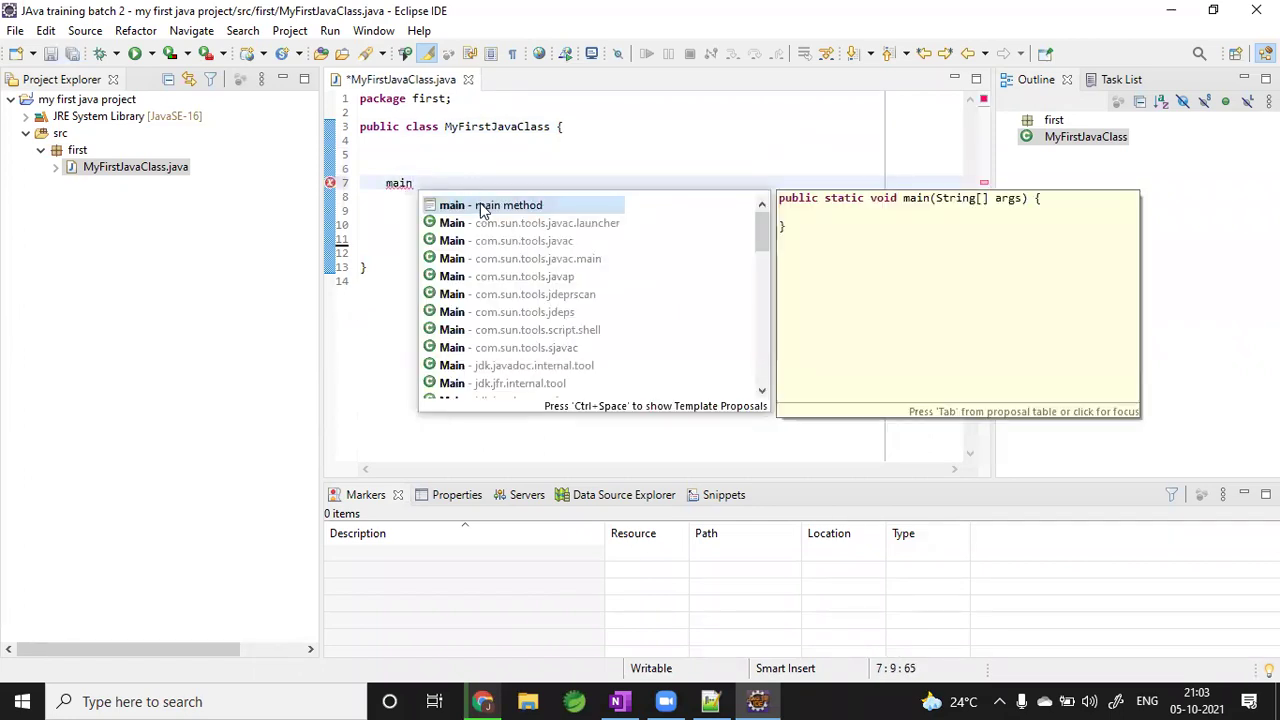
double_click(480, 205)
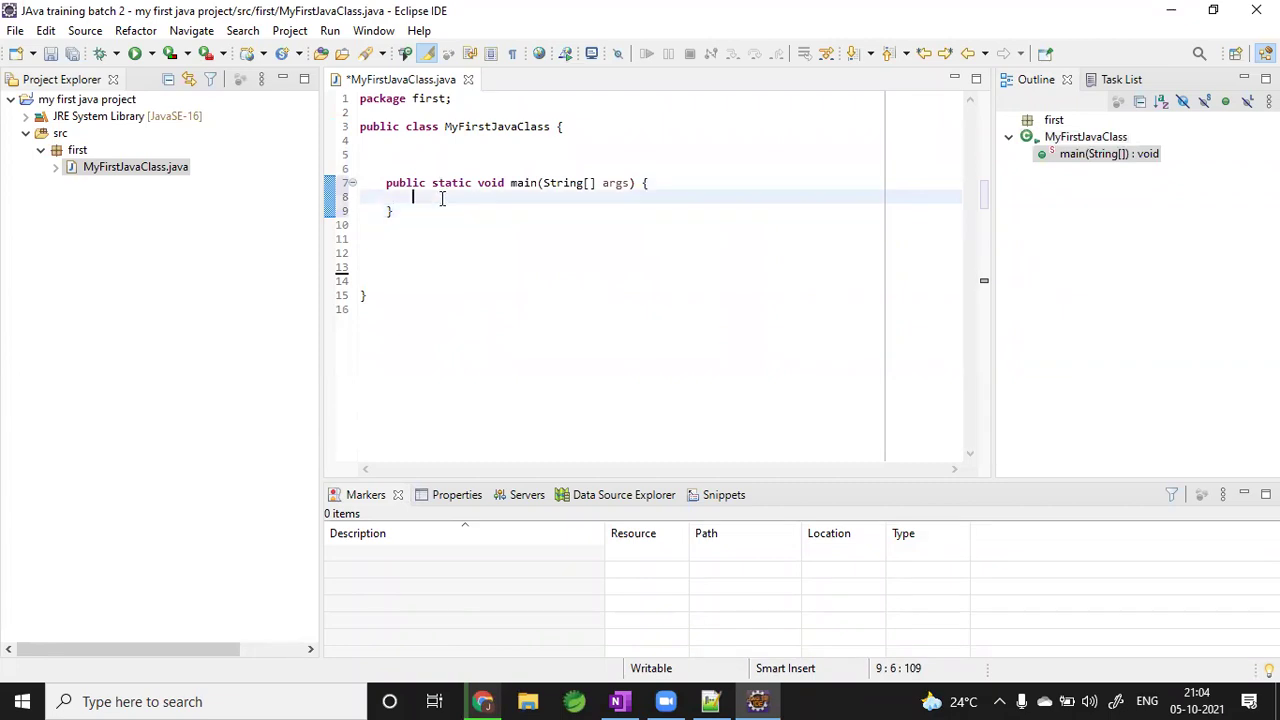
key("Return")
key("Return")
key("Return")
key("Return")
key("Return")
key("Return")
key("Return")
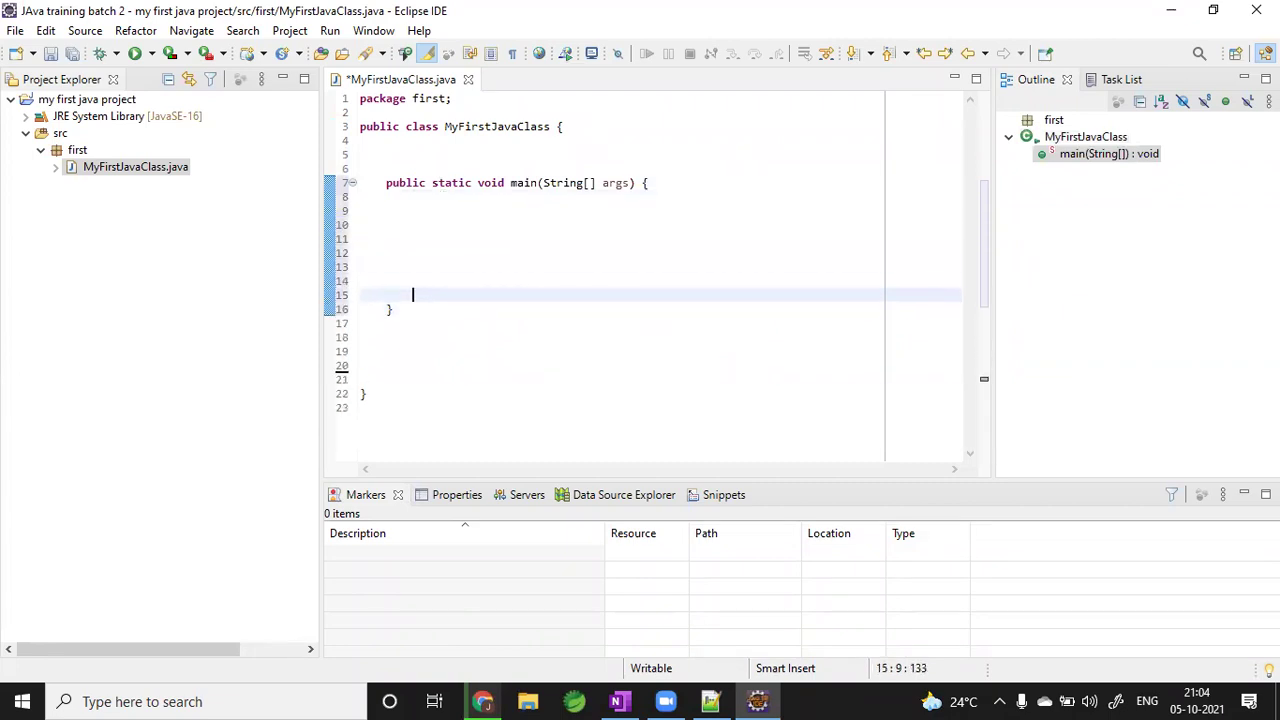
- Highlight "public", "static", "void" and "main" in the main method's declaration to review each part
double_click(408, 183)
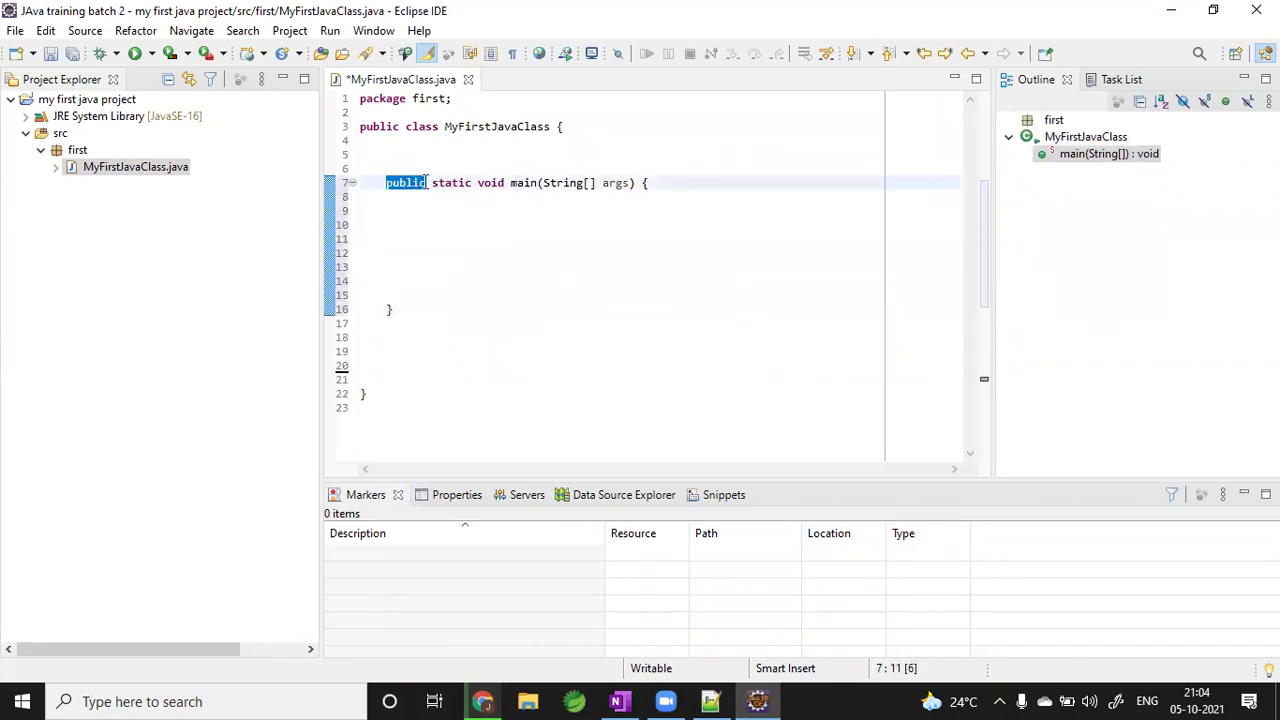
double_click(451, 184)
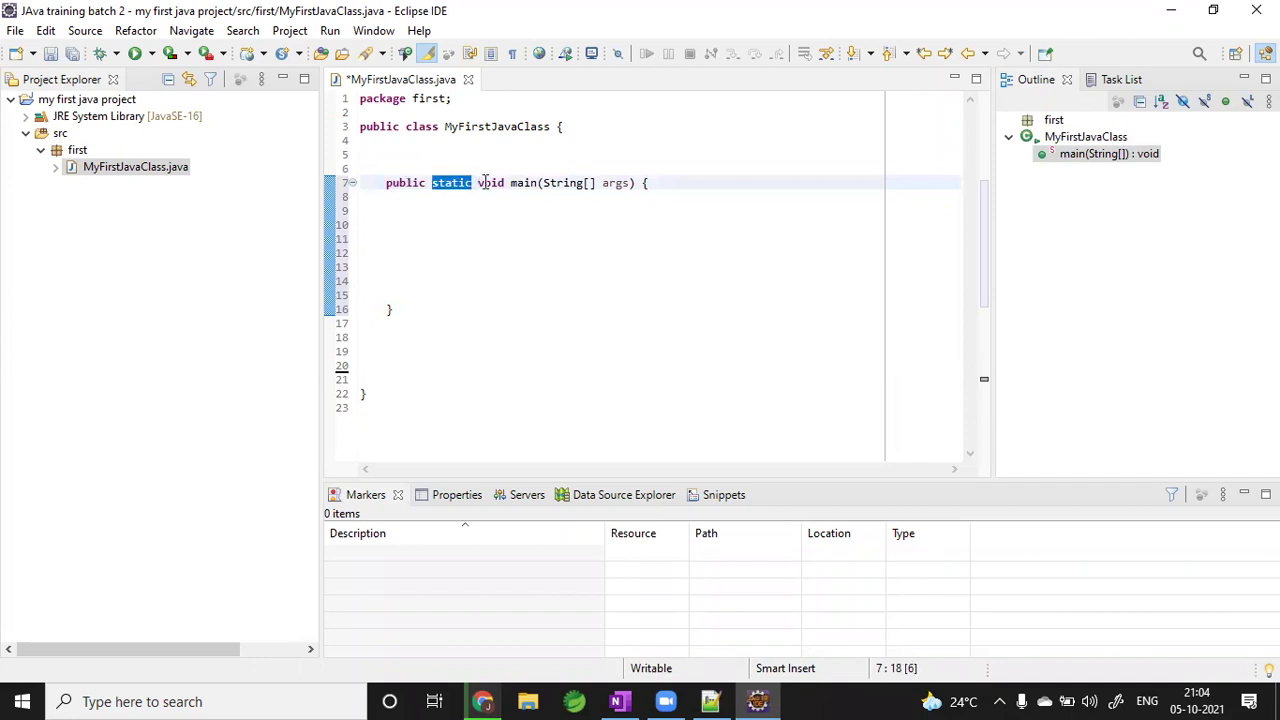
double_click(491, 184)
double_click(522, 187)
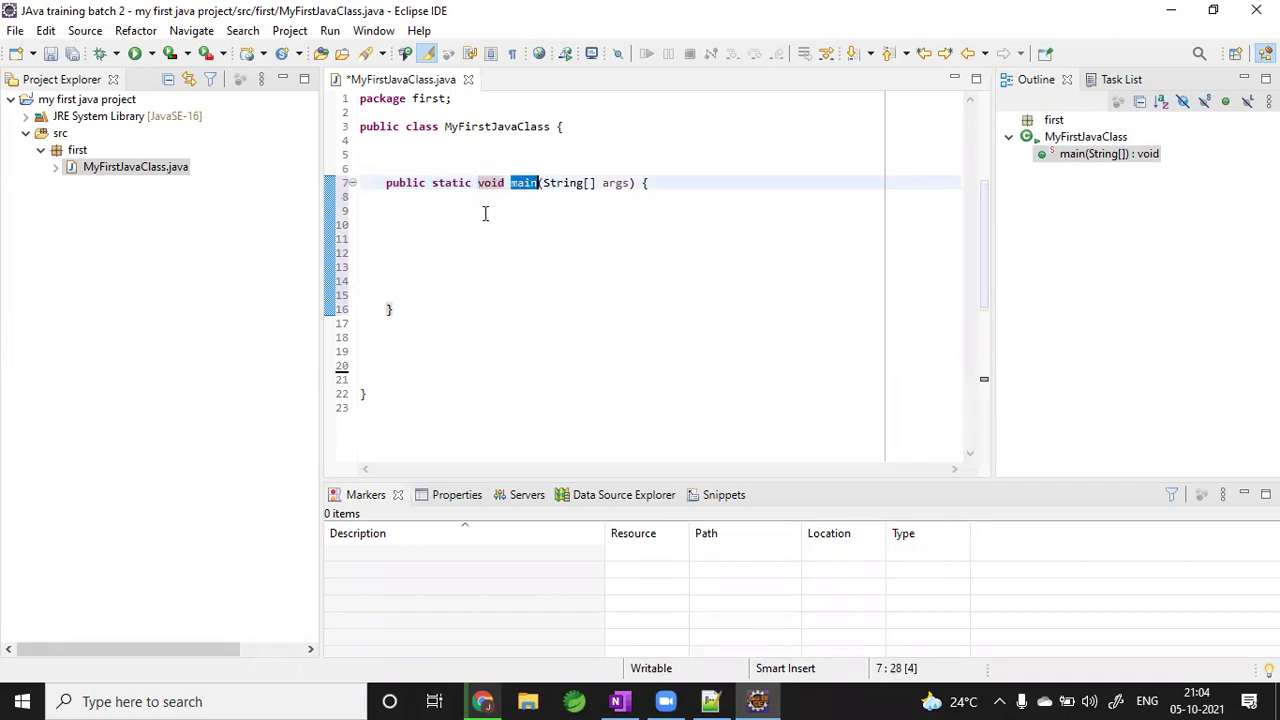
left_click(485, 213)
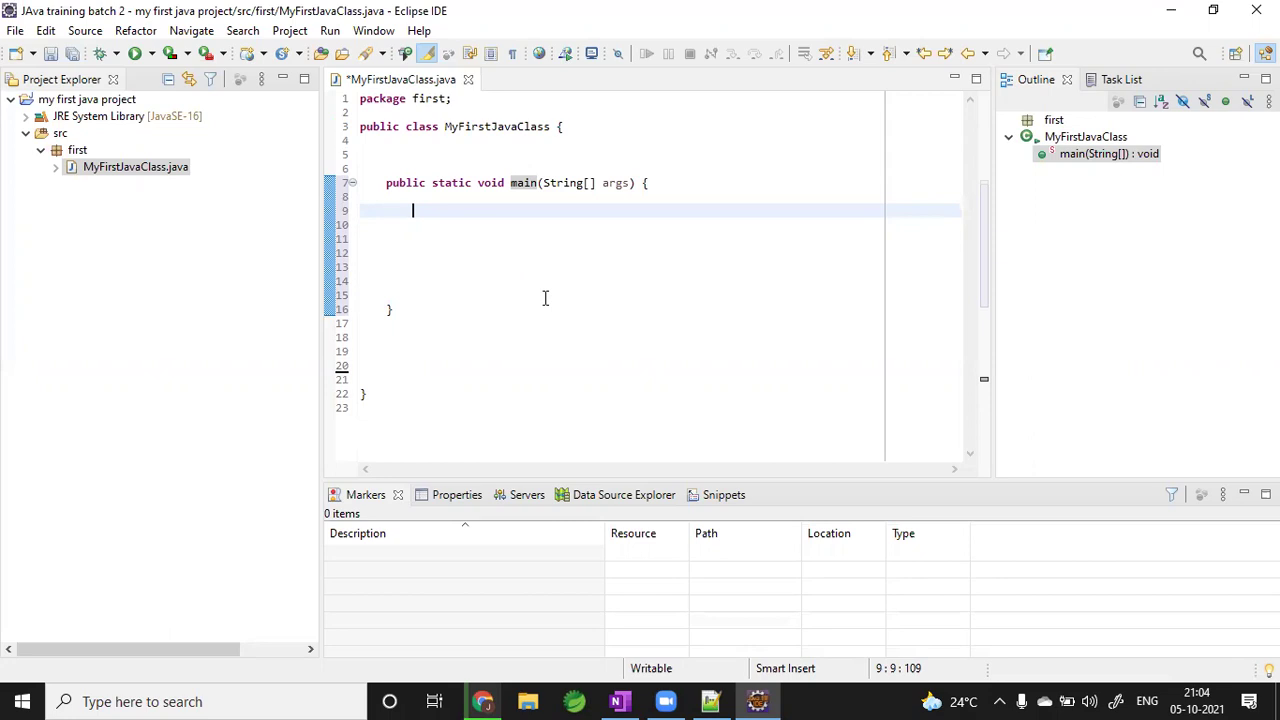
left_click(398, 228)
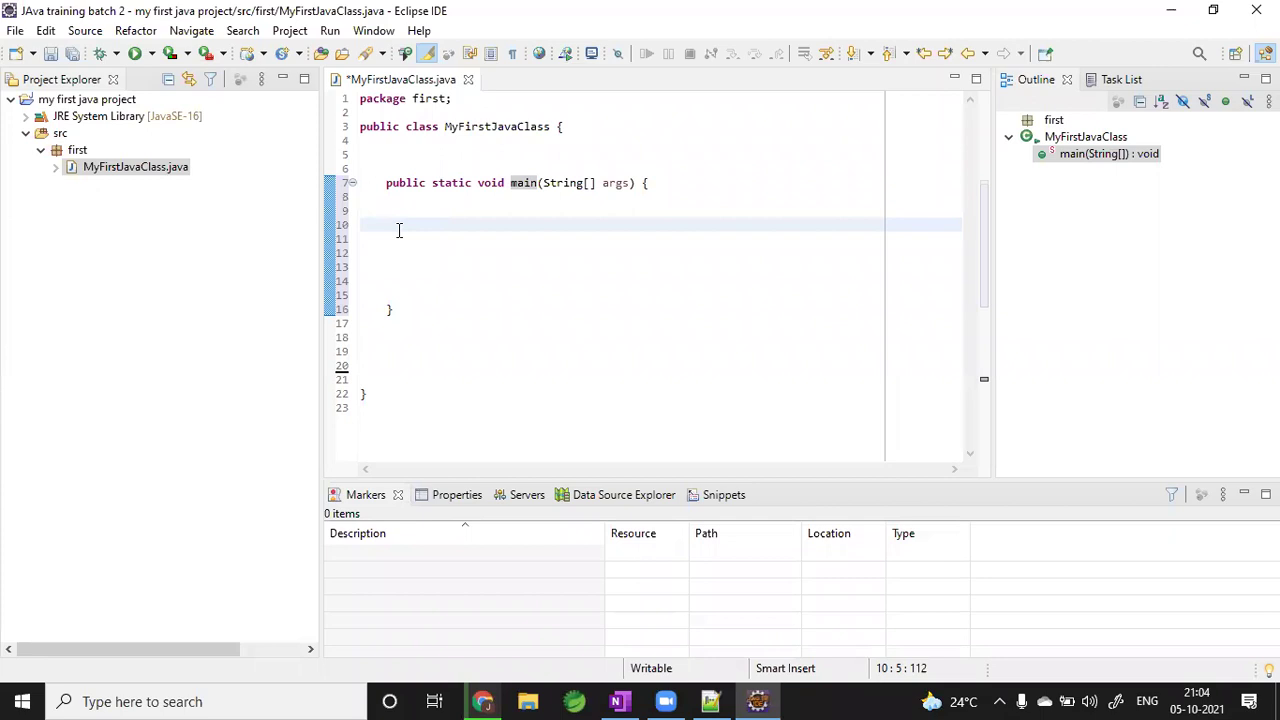
left_click(451, 206)
double_click(452, 182)
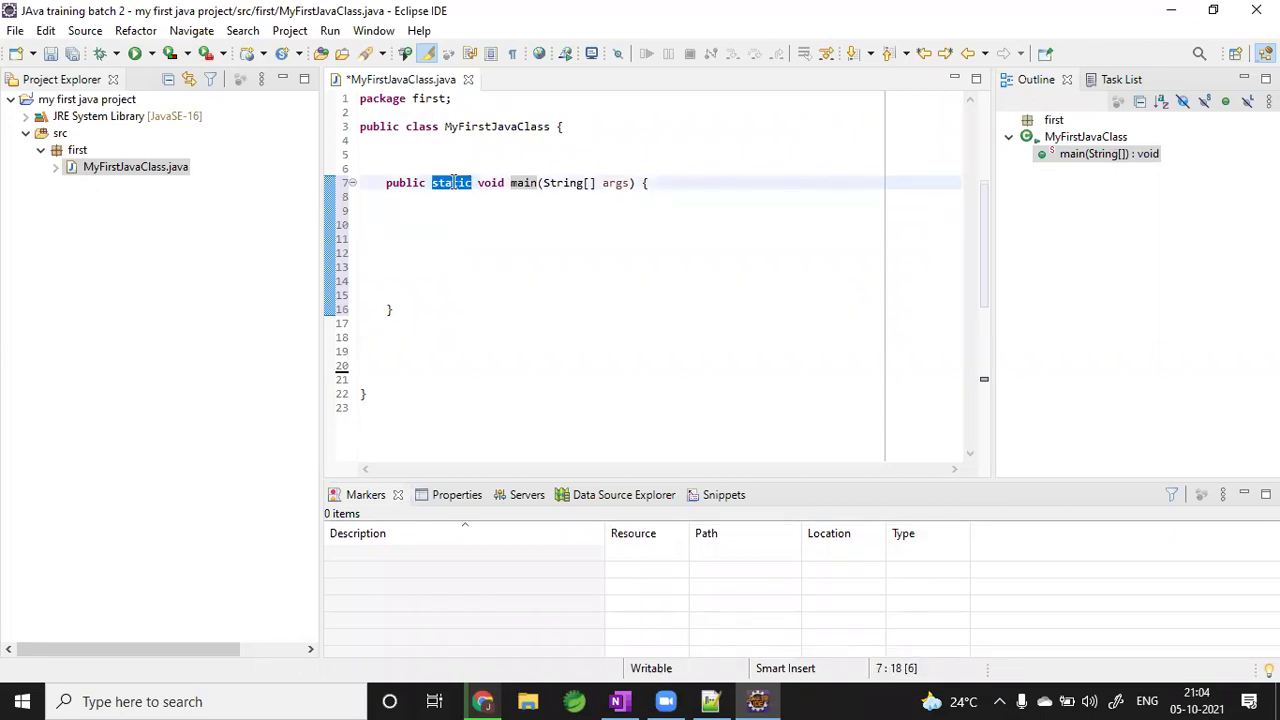
left_click(390, 194)
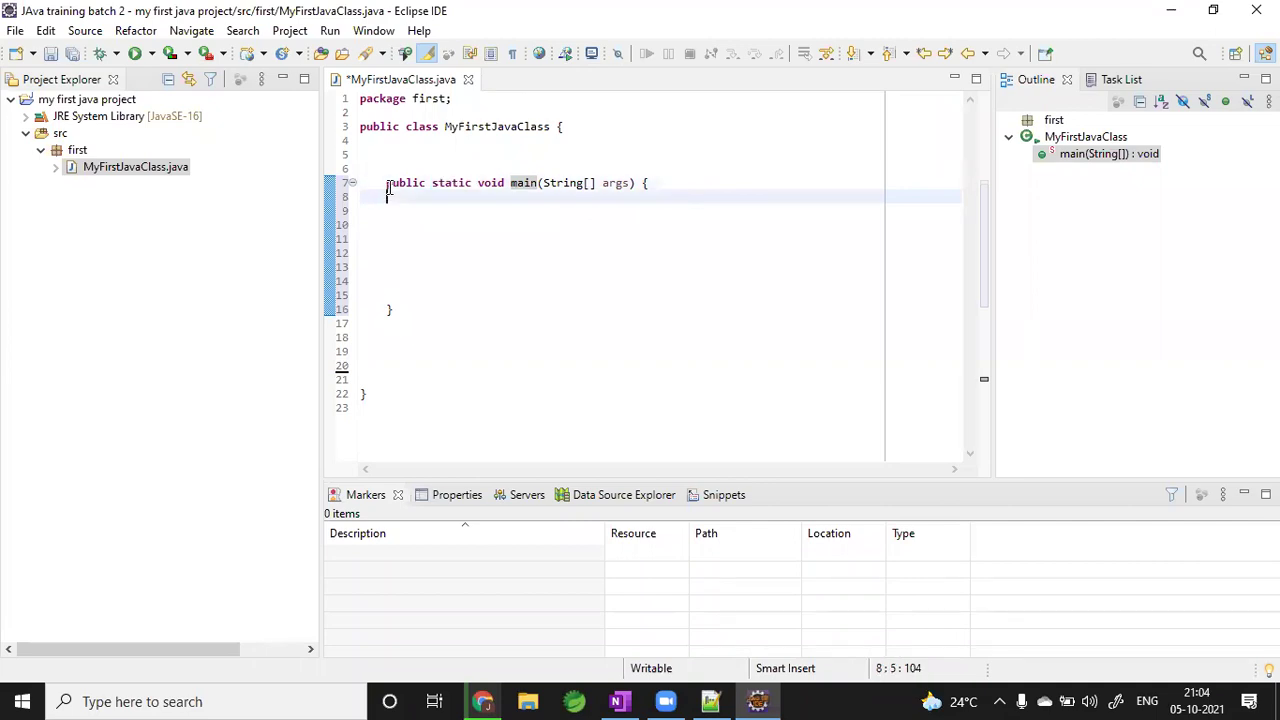
- Add an empty System.out.println(); statement on line 12, inside the main method
left_click(413, 250)
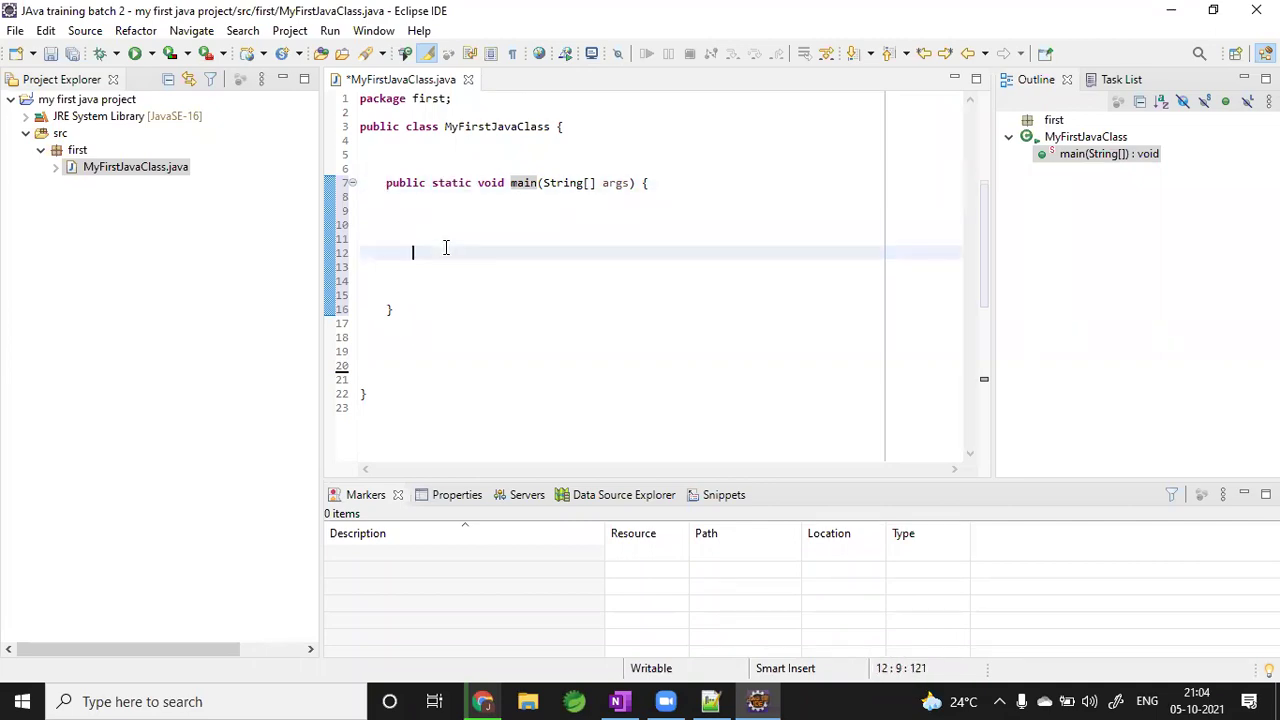
type("System.out.println")
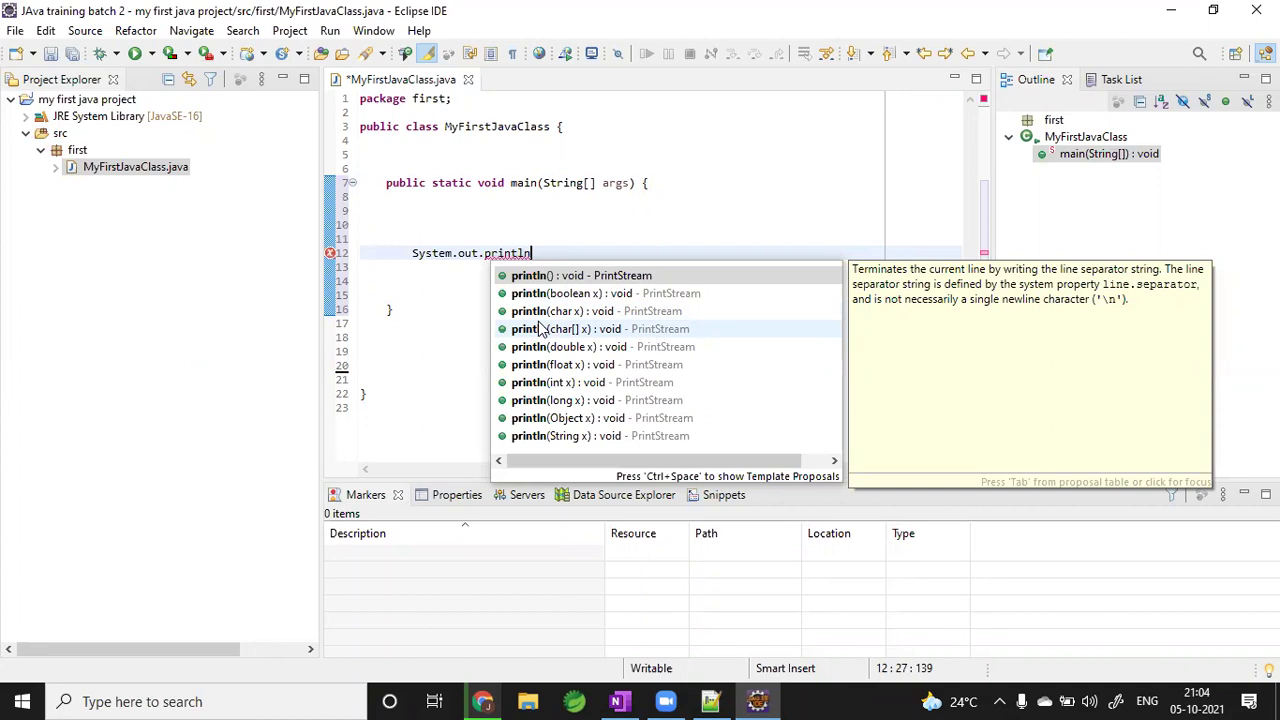
key("Return")
type(";")
left_click(538, 253)
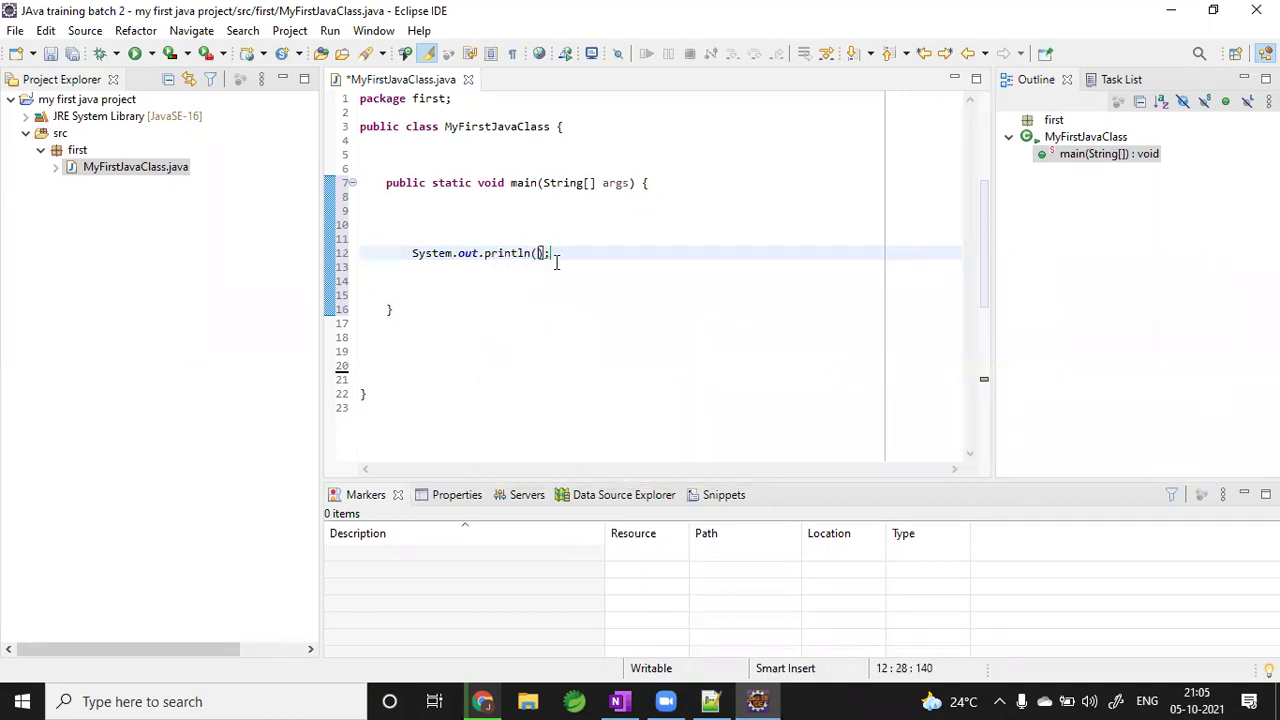
- Make the println statement print "hello, this is my First java program ...." and save the file
type("\"")
left_click(717, 380)
left_click(547, 253)
type("hello ")
type("this is m")
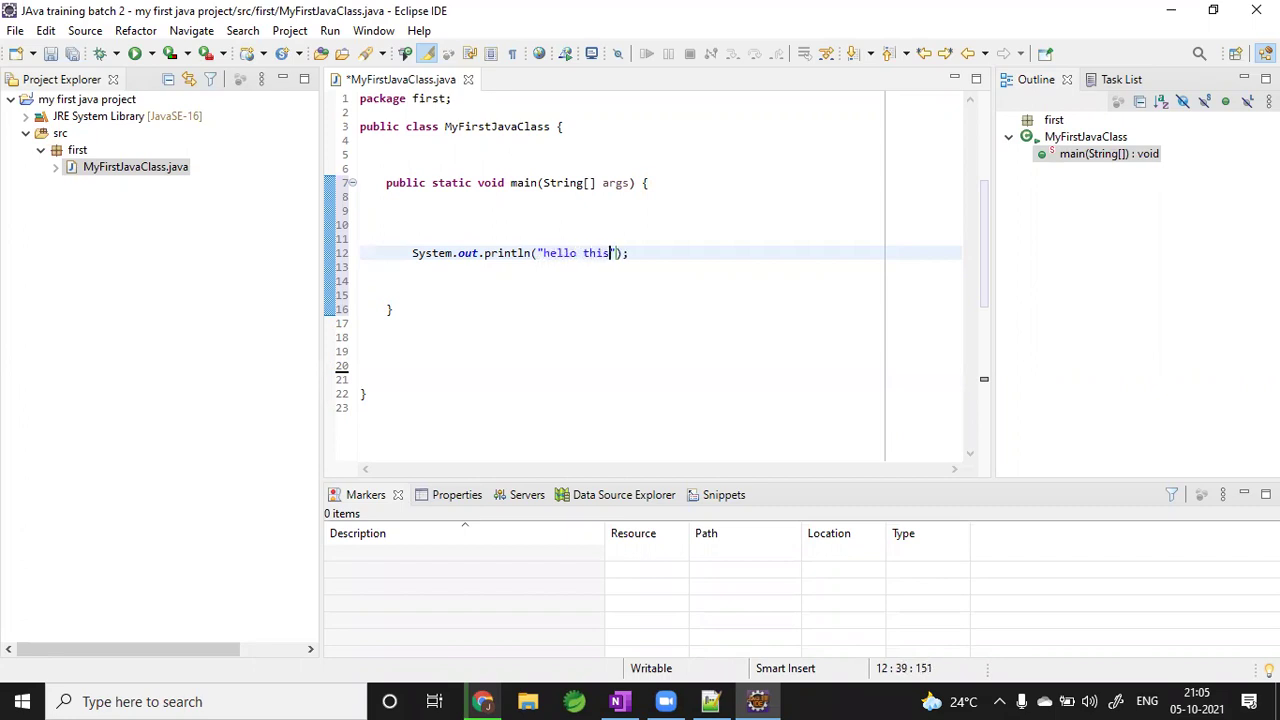
type("y First jav")
type("a progr")
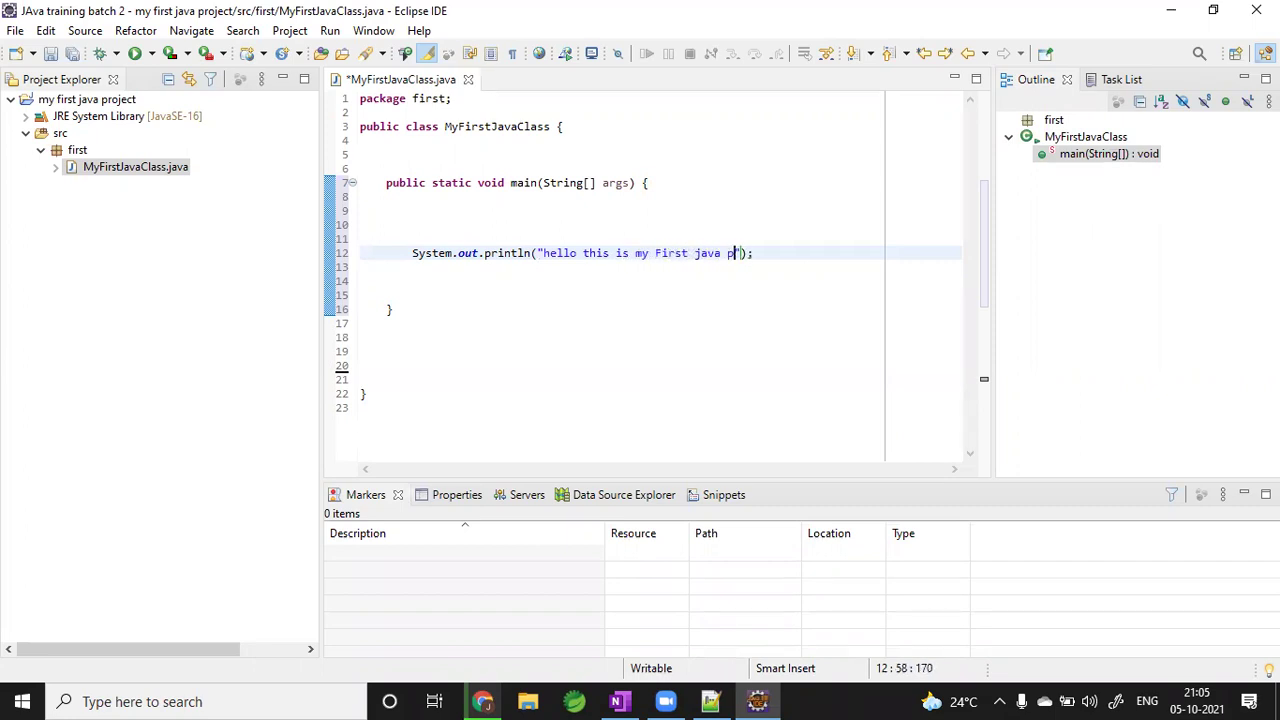
type("am ....")
left_click(580, 258)
type(",")
key("ctrl+s")
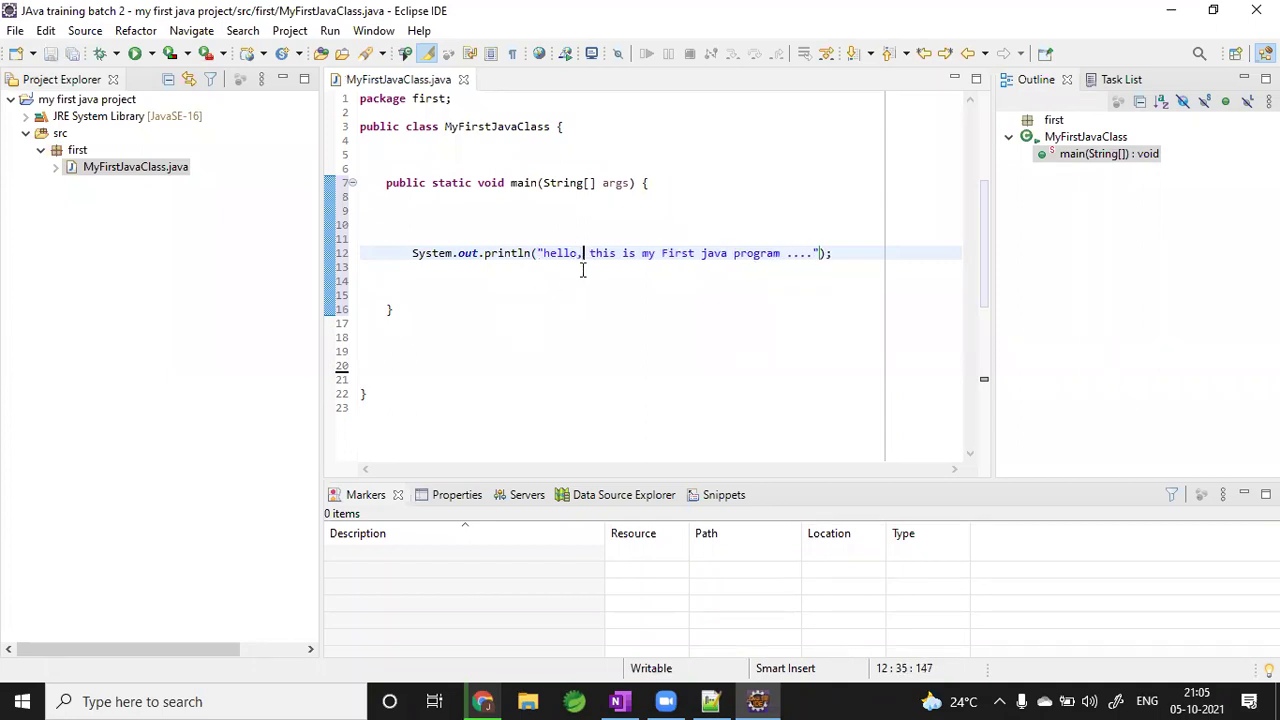
- Add the comment //printf(); on line 10, above the println statement
left_click(618, 303)
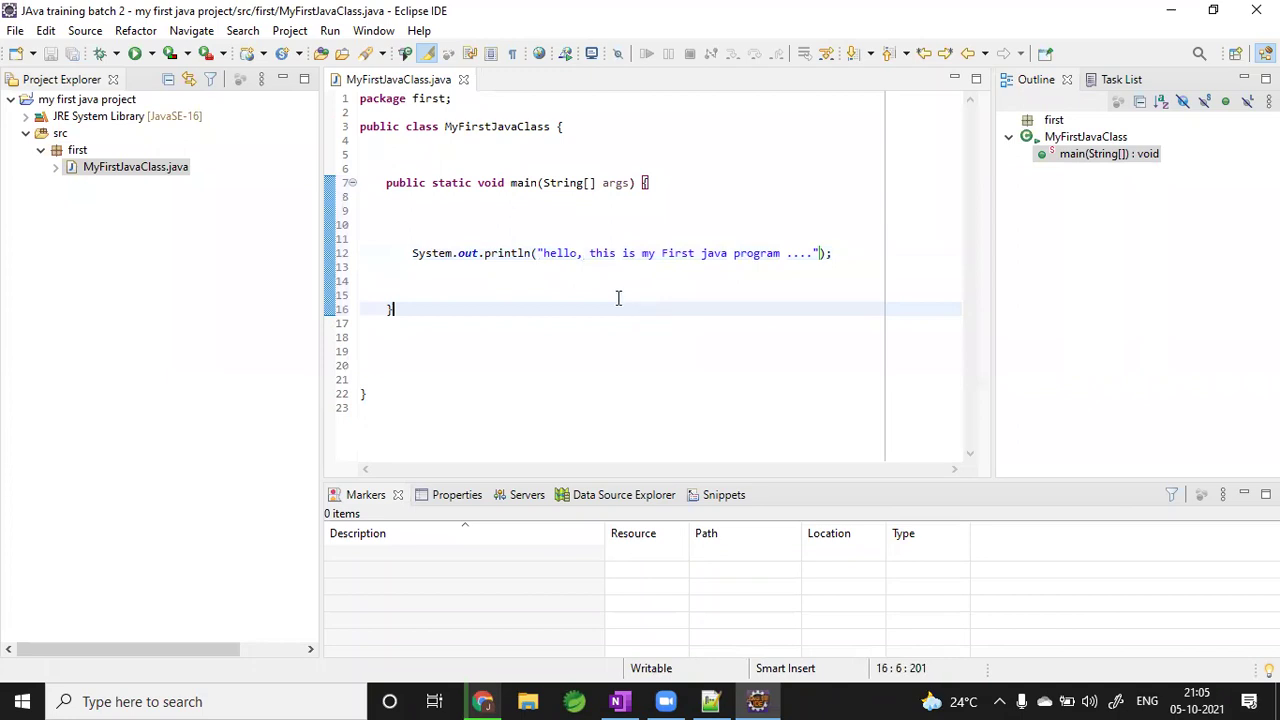
double_click(510, 251)
left_click(476, 226)
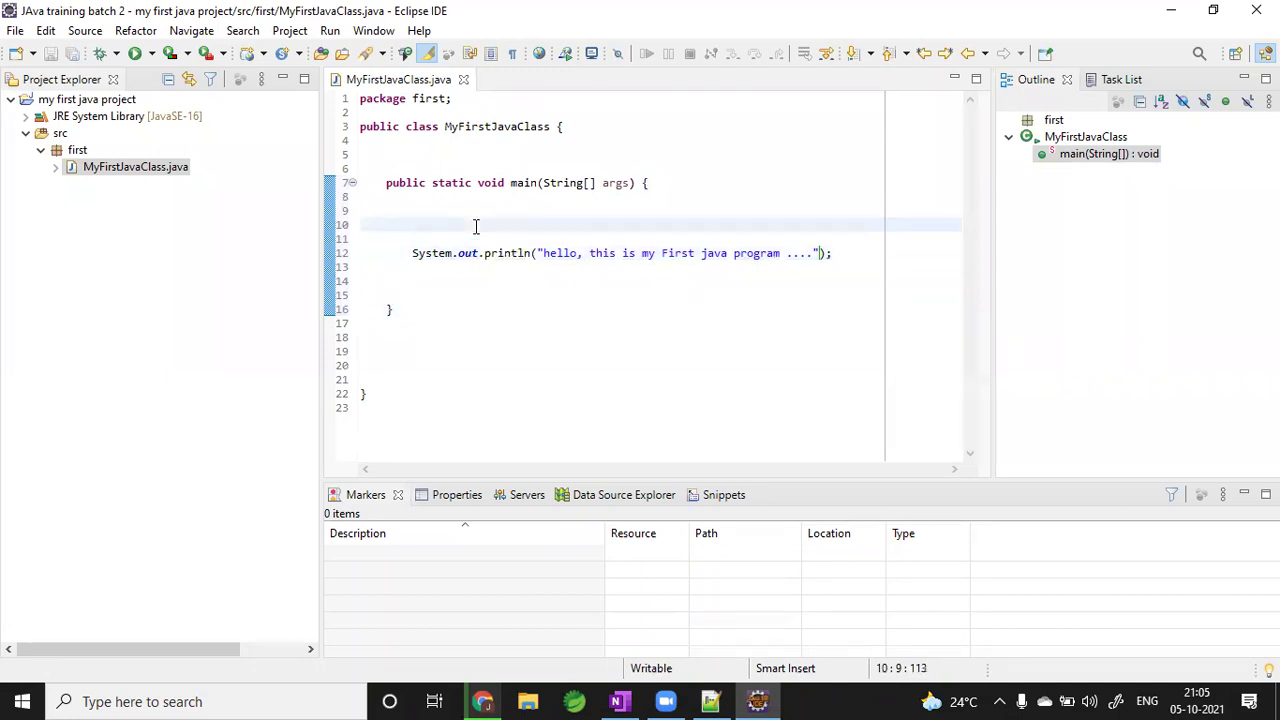
type("//p")
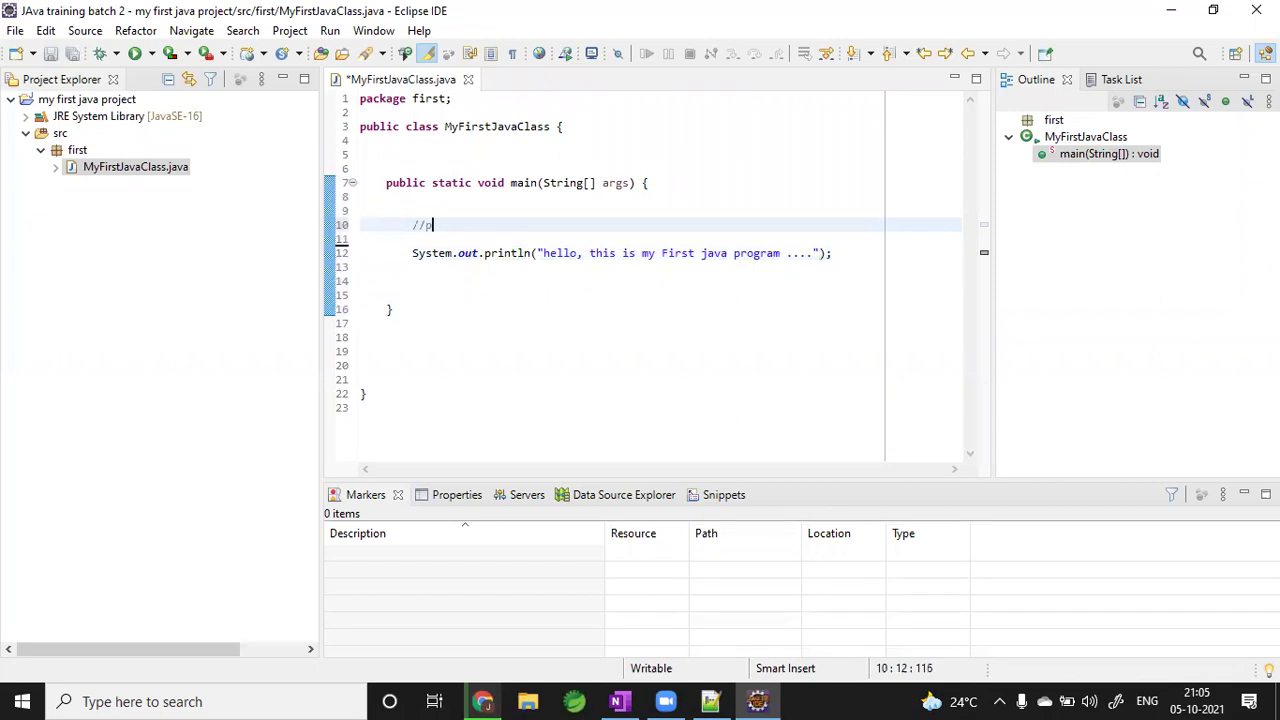
type("rintf();")
- Highlight "System" and "println" in the print statement and review the println description and the main method's "void" keyword
double_click(440, 252)
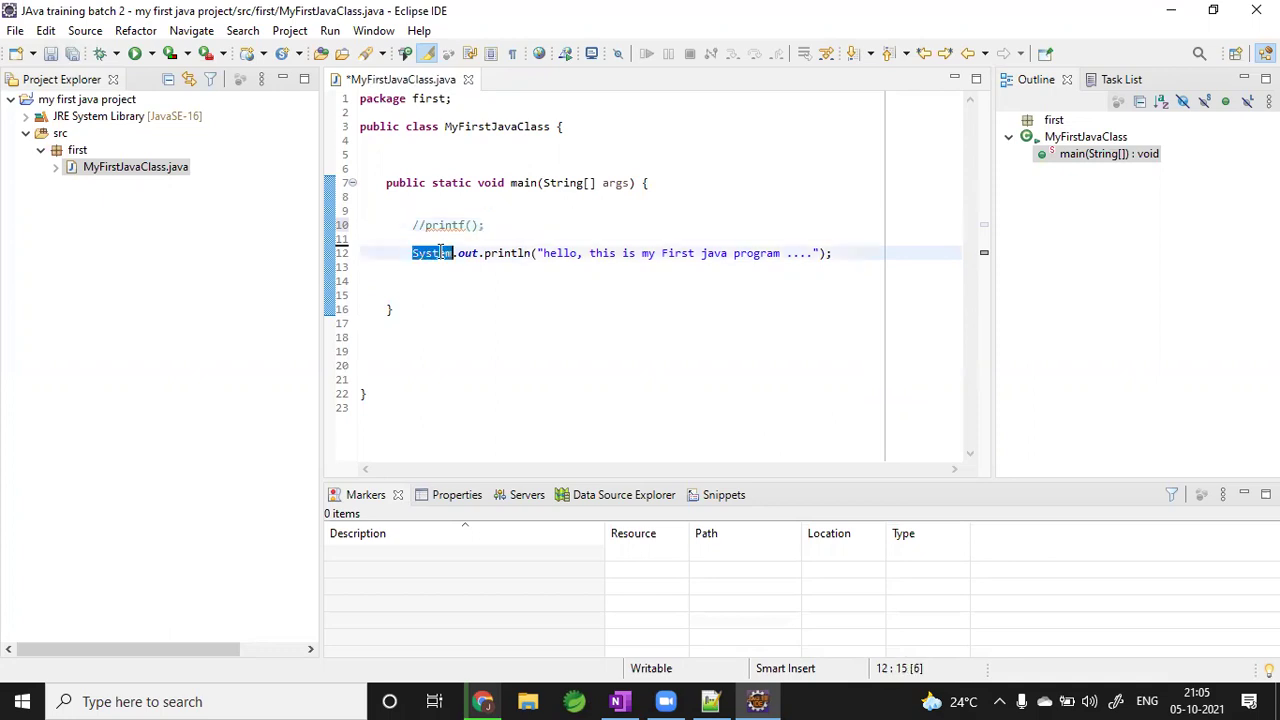
double_click(508, 253)
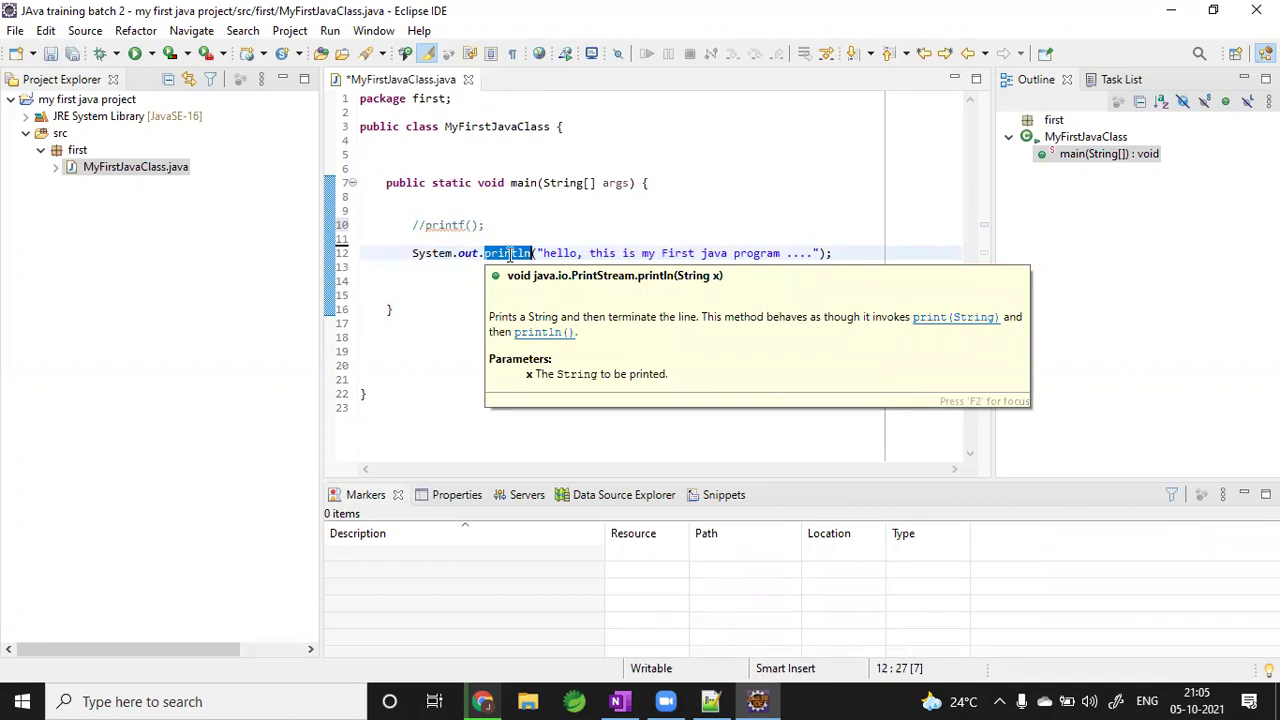
left_click(520, 219)
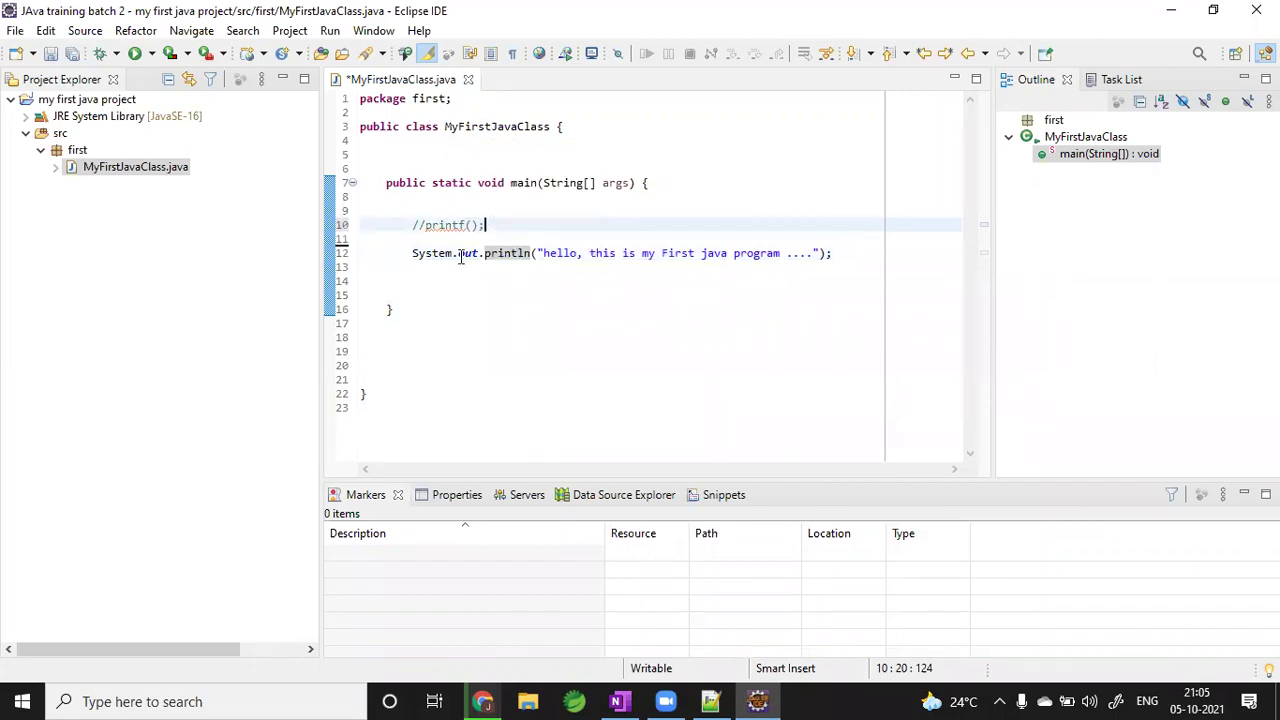
left_click(528, 169)
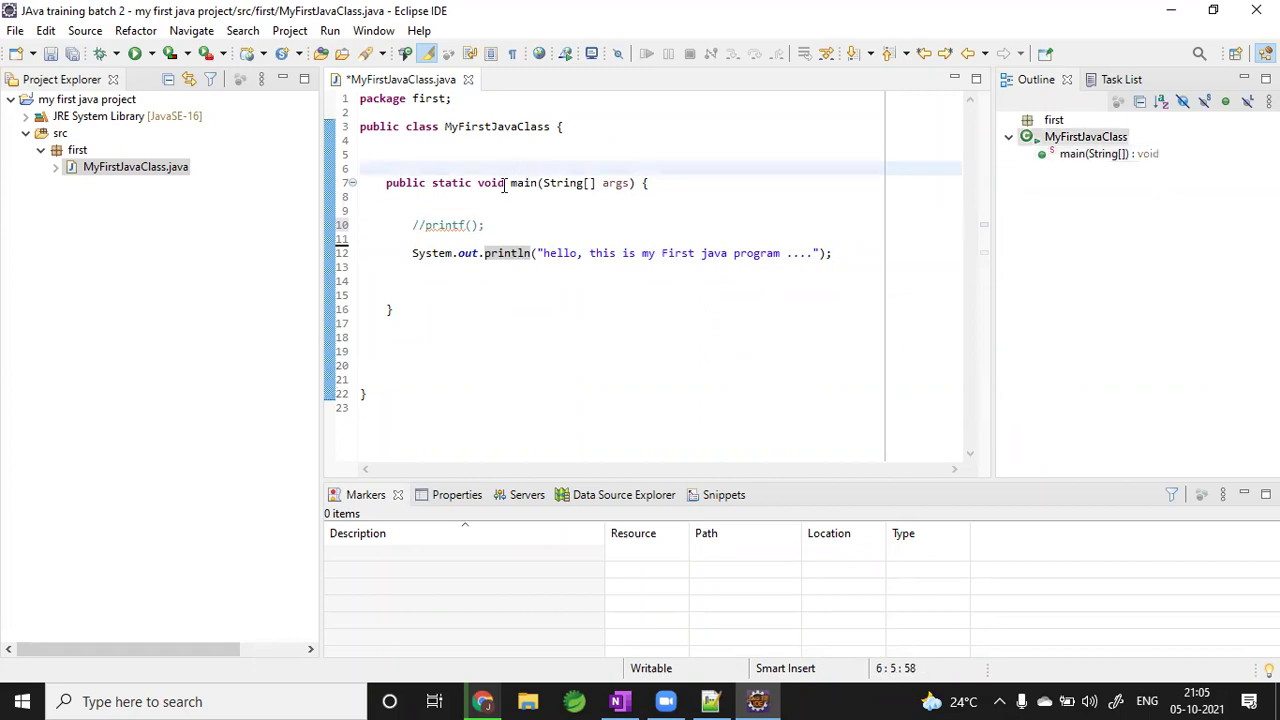
left_click(507, 183)
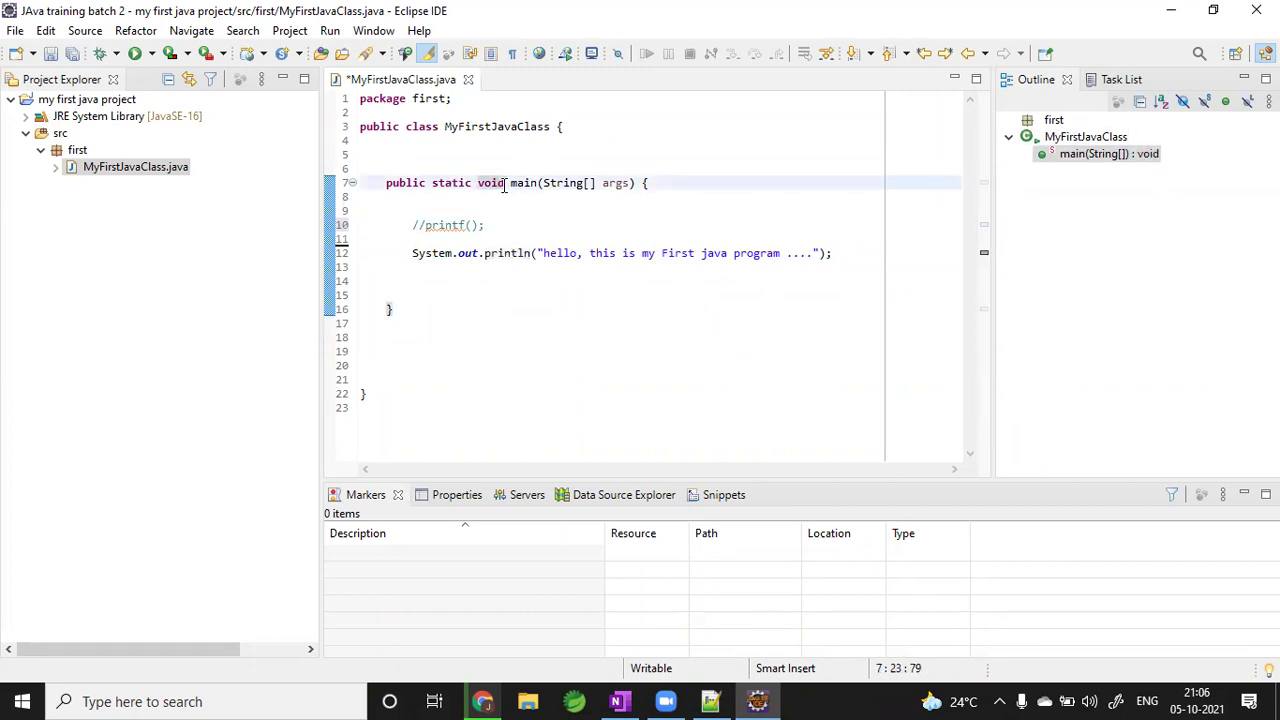
left_click(514, 279)
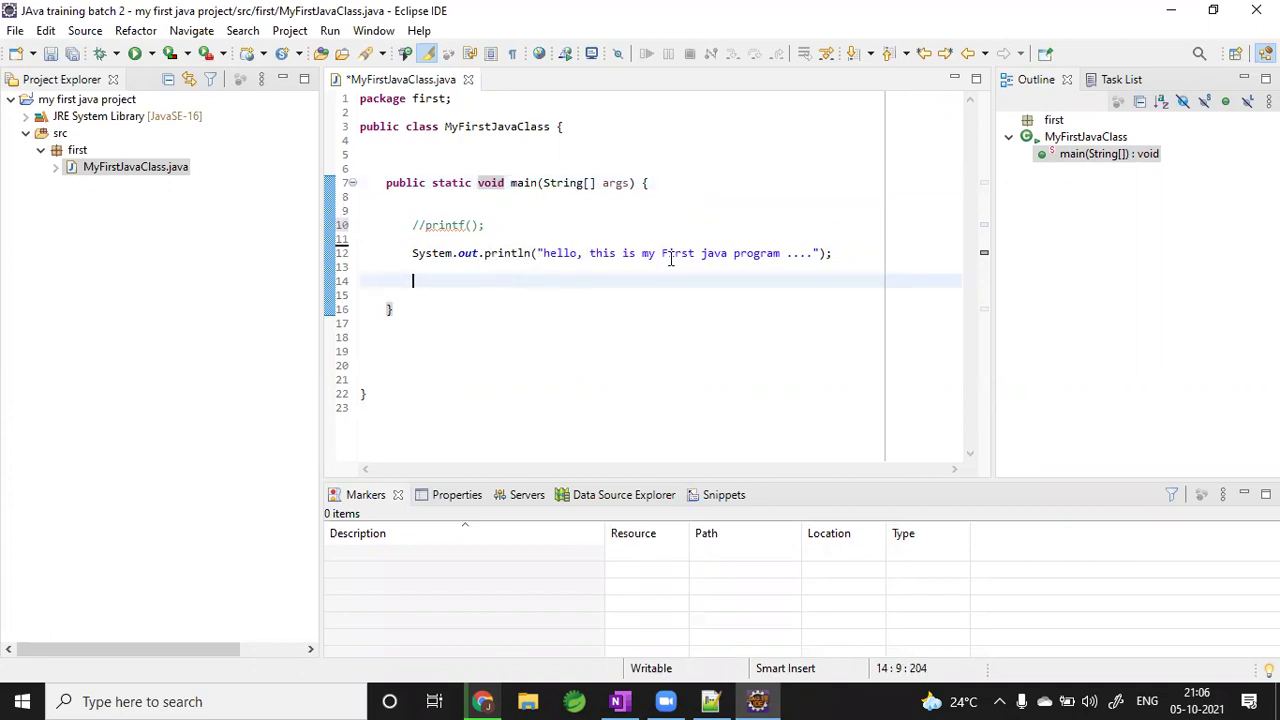
- Run MyFirstJavaClass as a Java application, saving the modified source file on launch
left_click(604, 256)
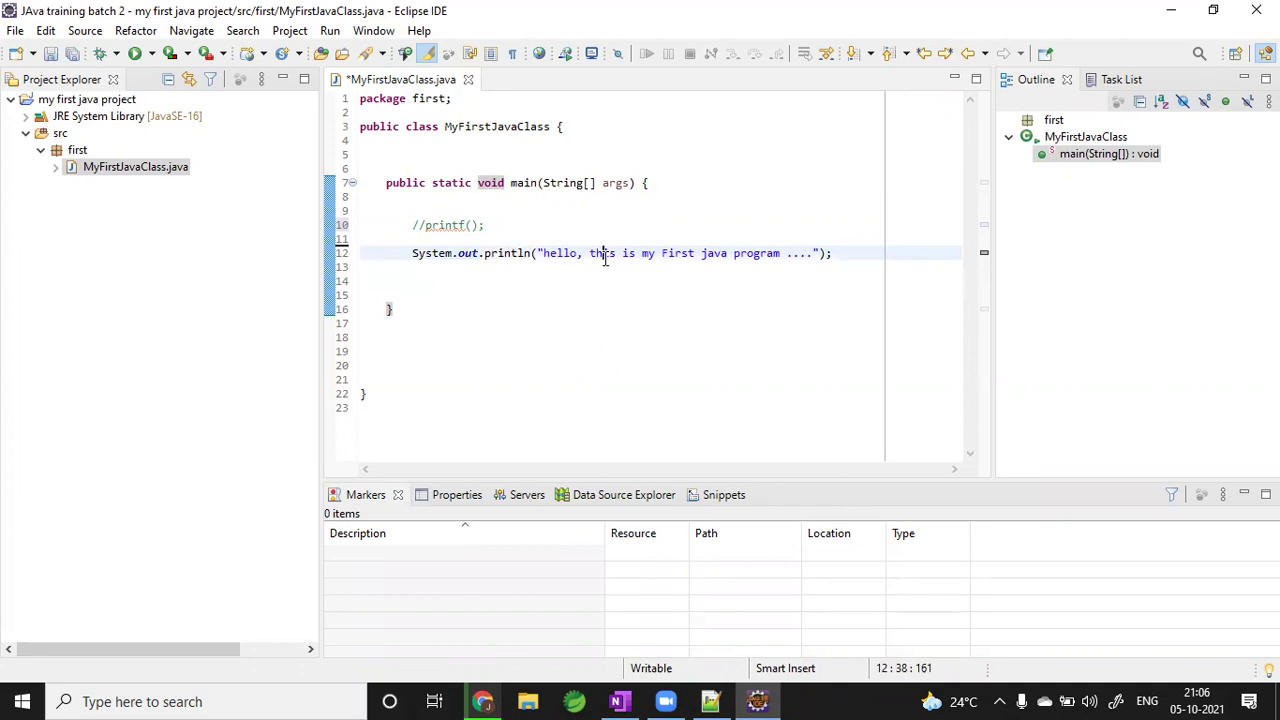
left_click(552, 218)
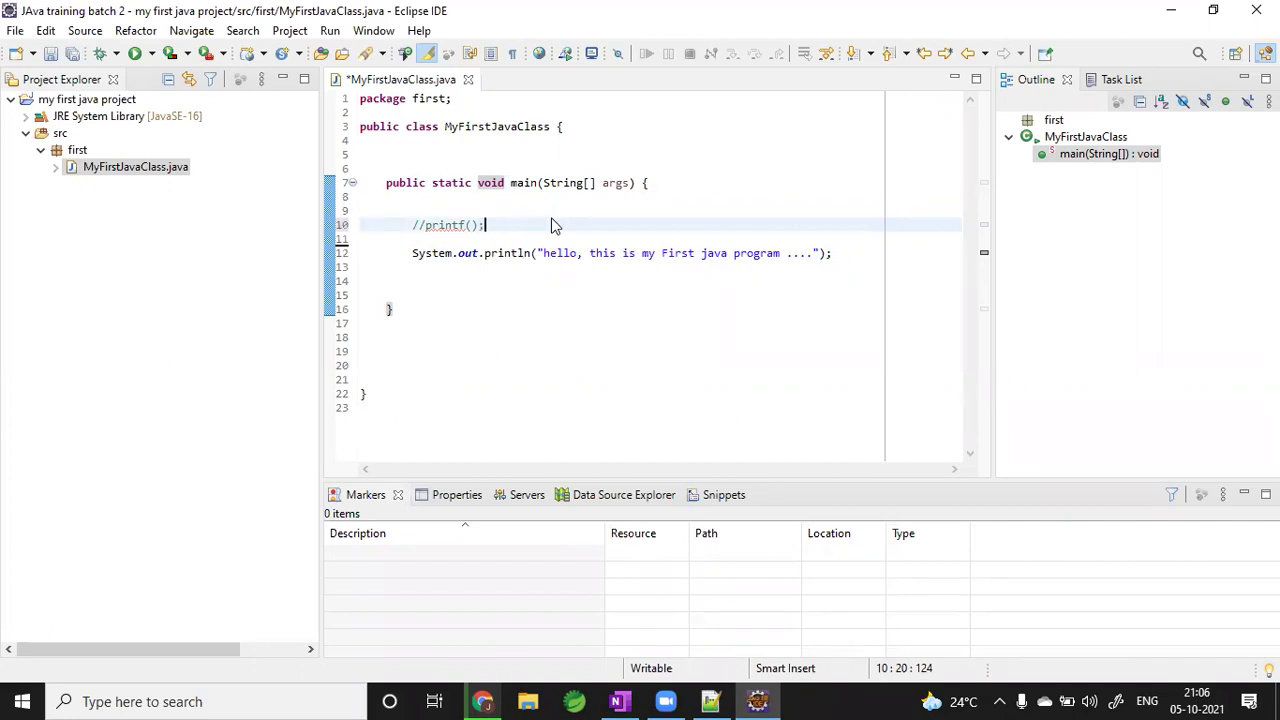
right_click(552, 224)
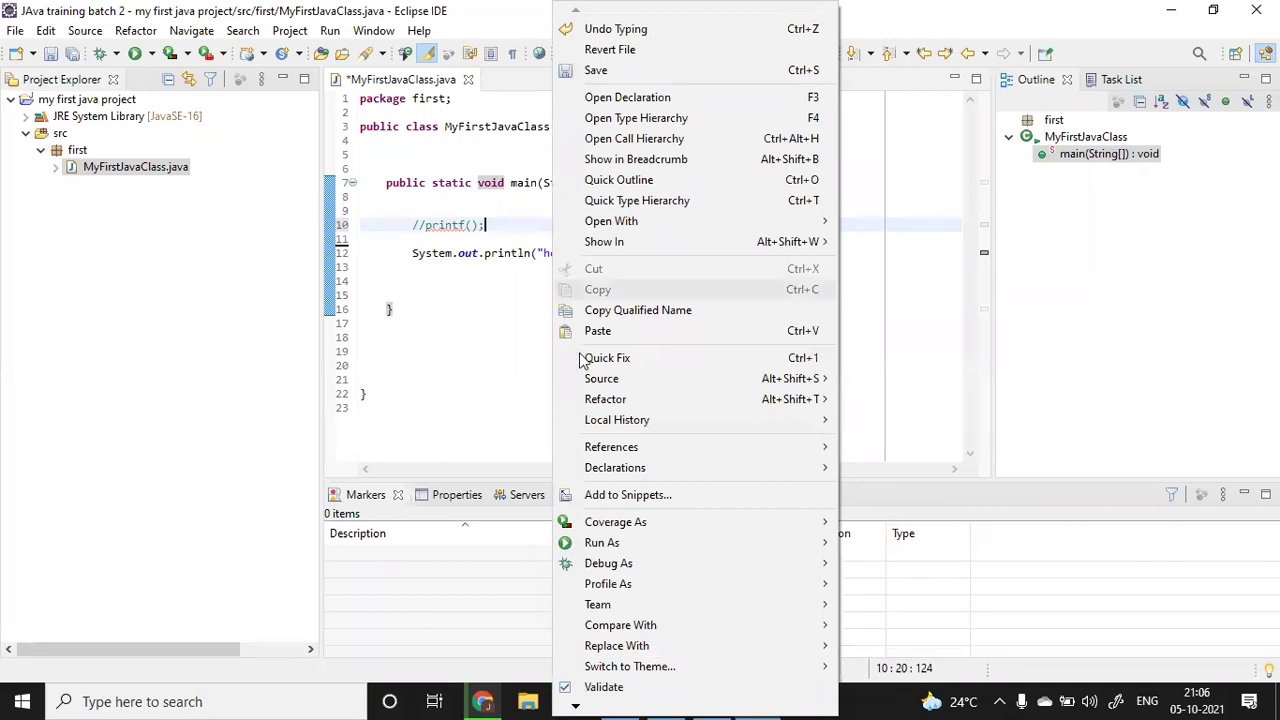
mouse_move(619, 545)
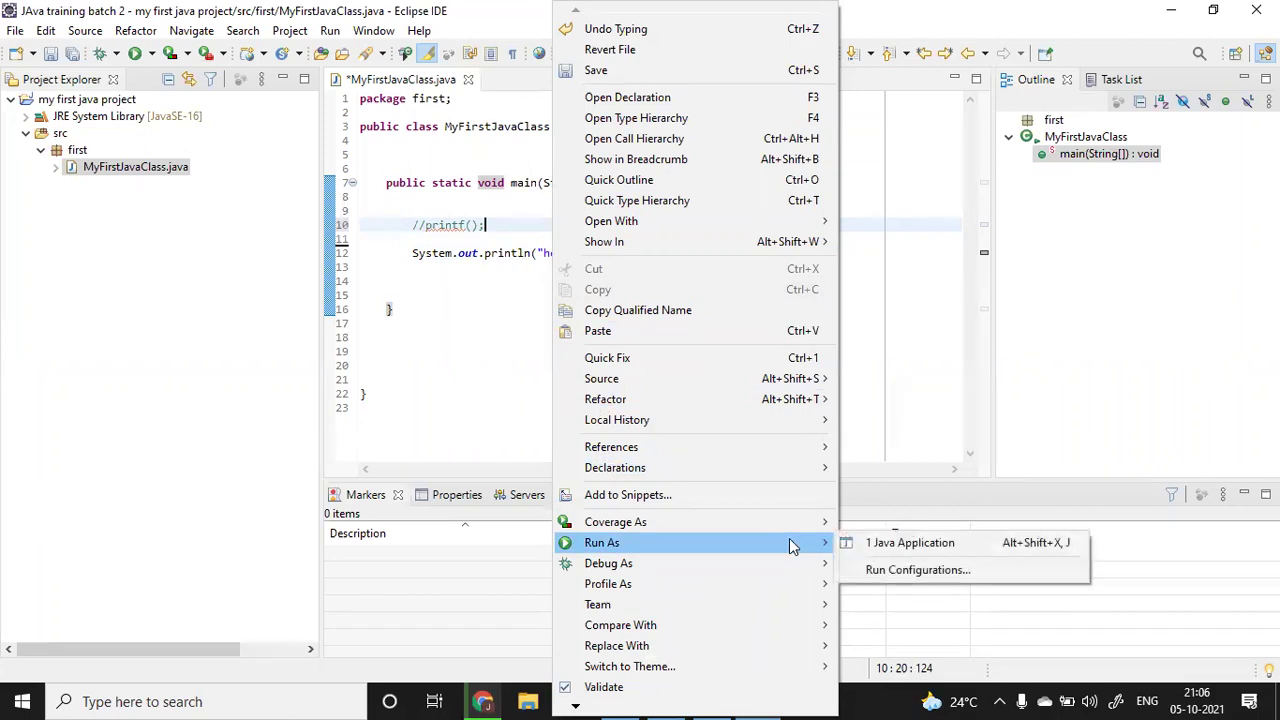
left_click(896, 549)
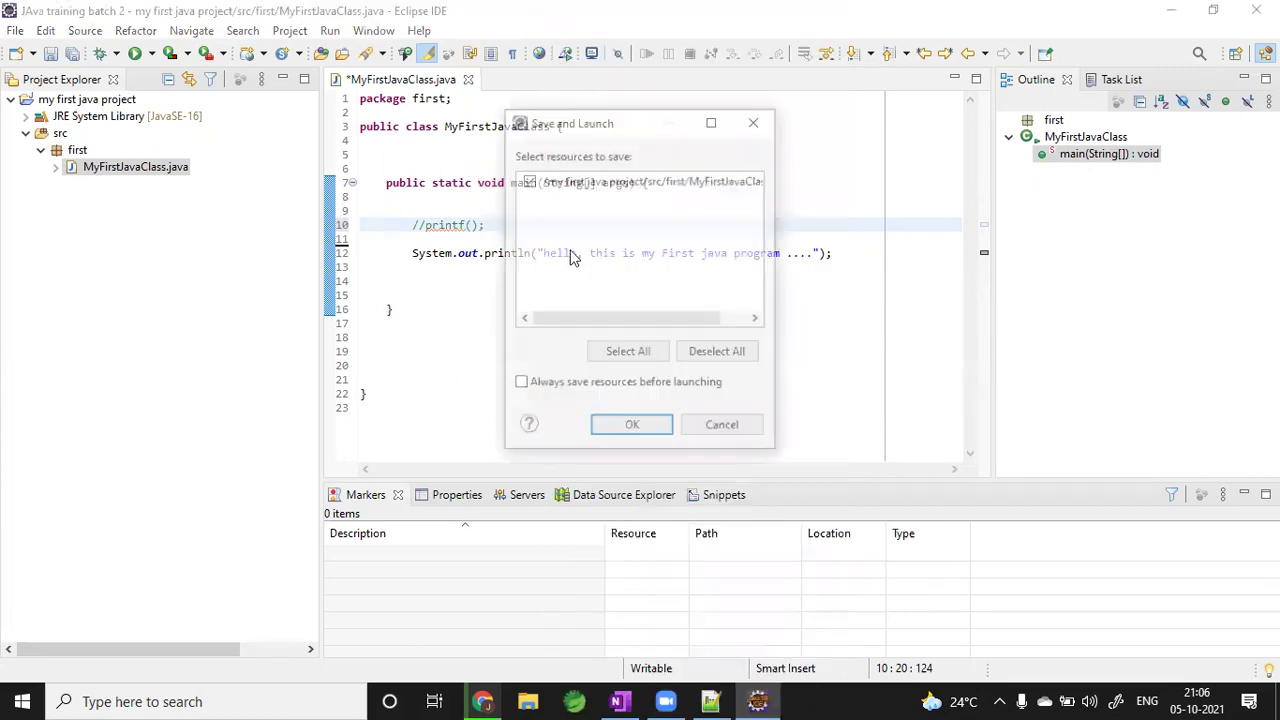
left_click(649, 434)
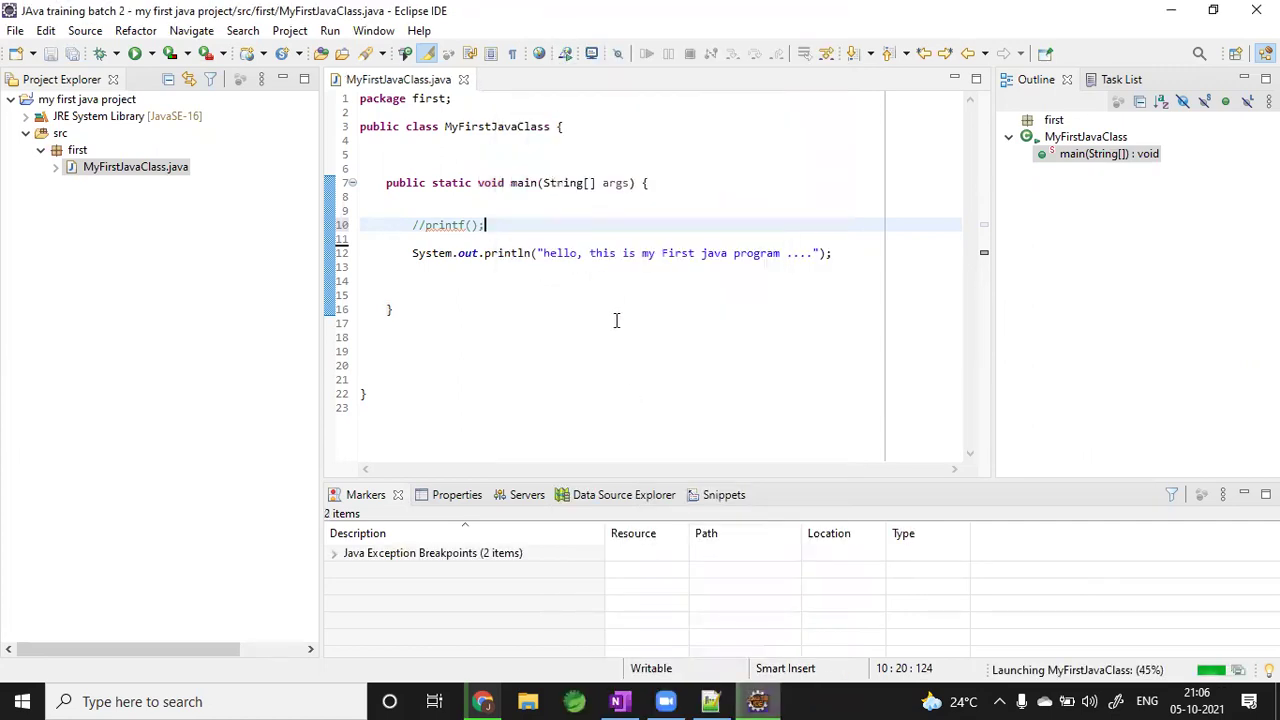
left_click(545, 253)
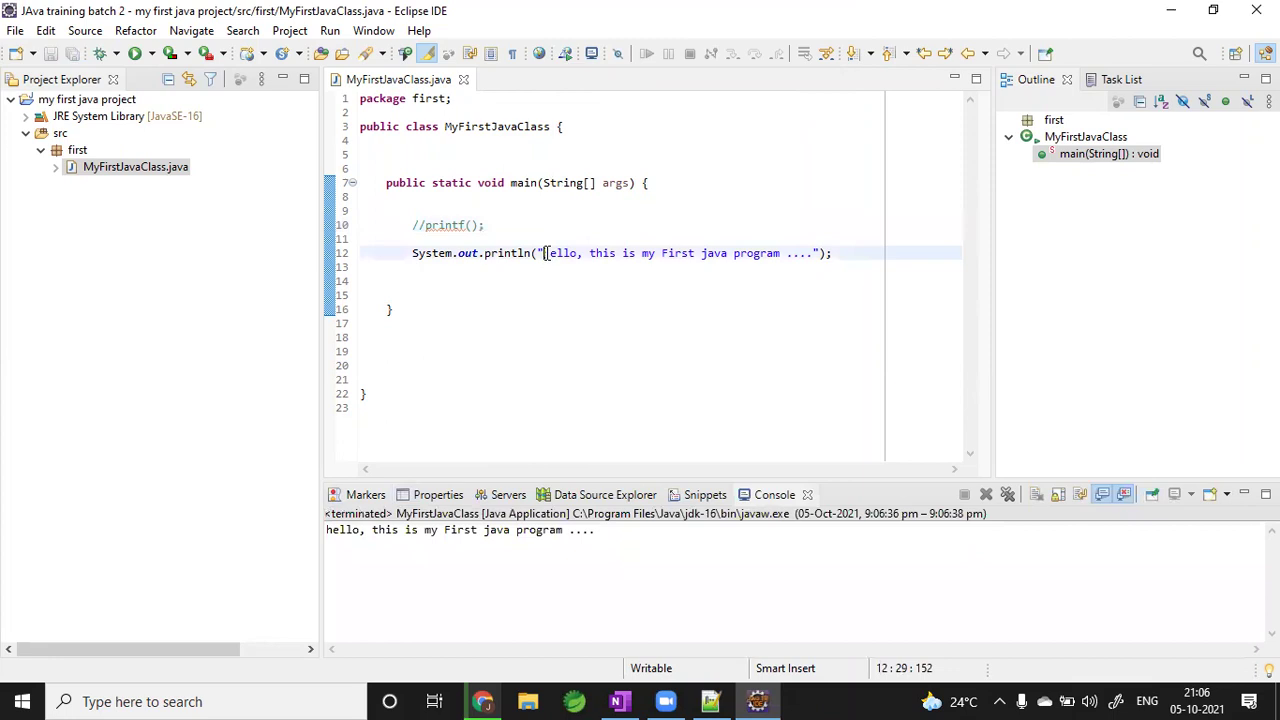
left_click(654, 304)
left_click(776, 583)
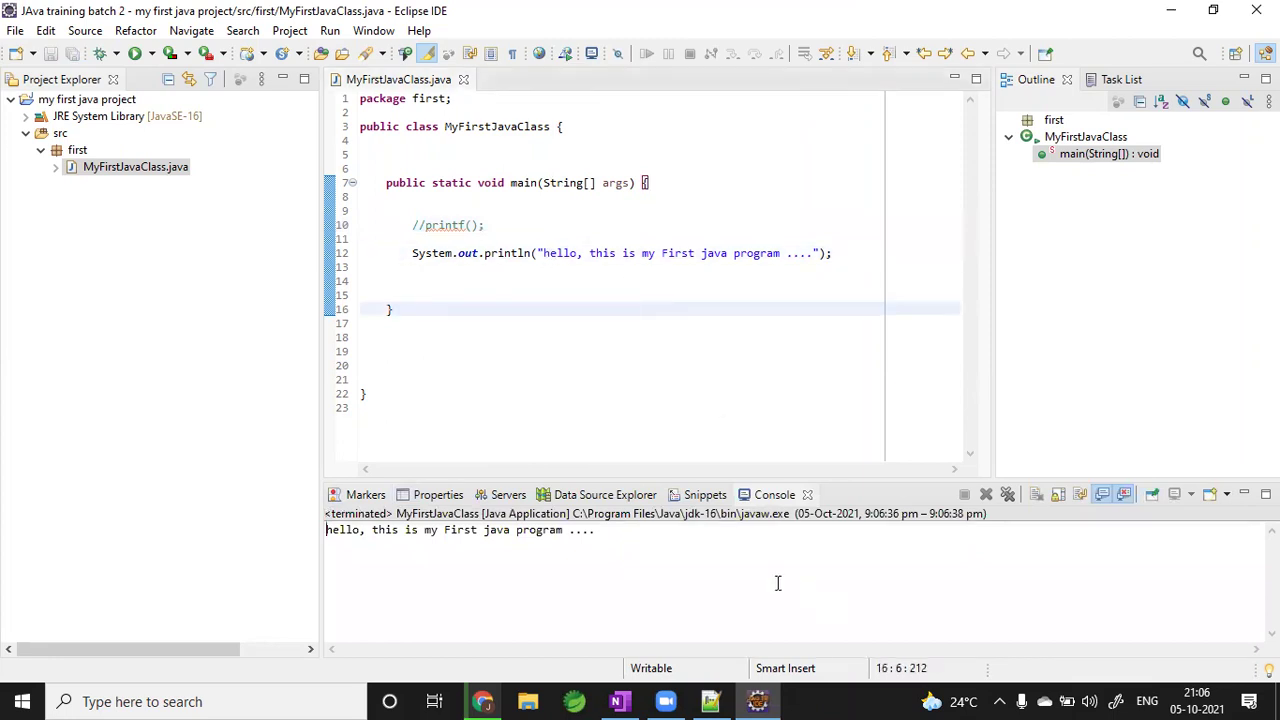
- Close the Markers, Properties, Servers, Data Source Explorer and Snippets views, keeping only the Console open beneath the editor
left_click(381, 499)
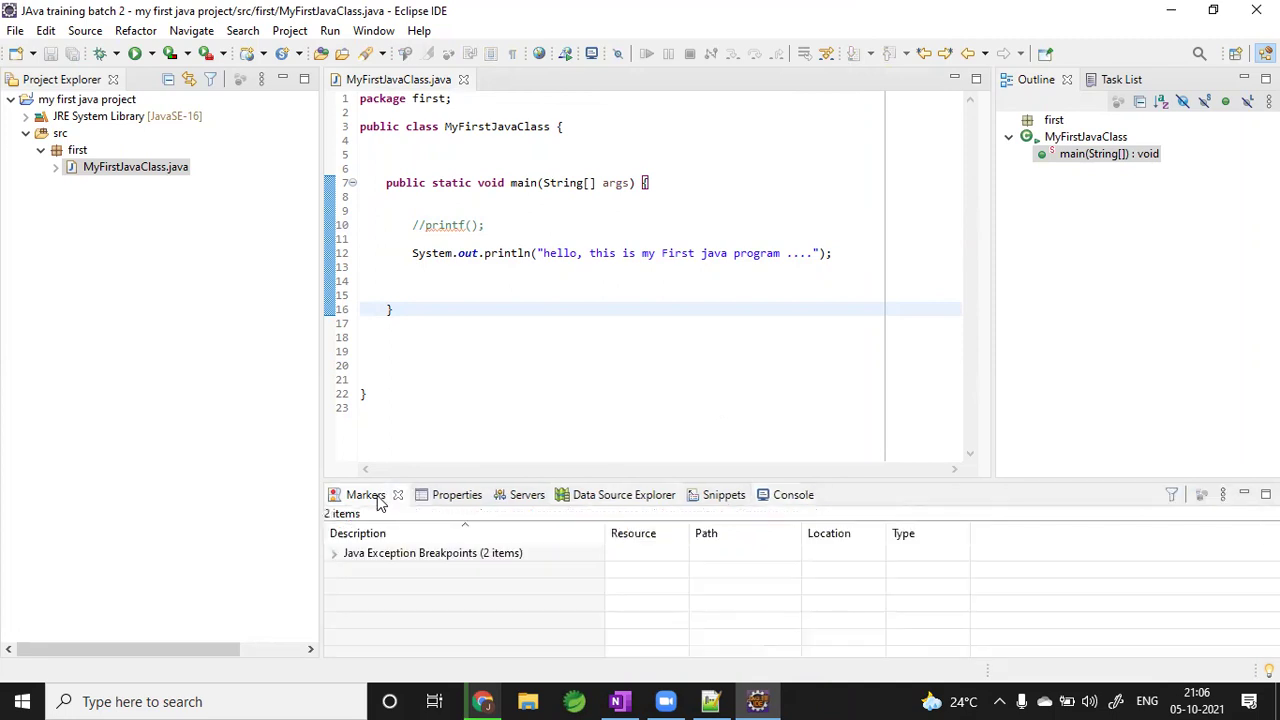
left_click(398, 495)
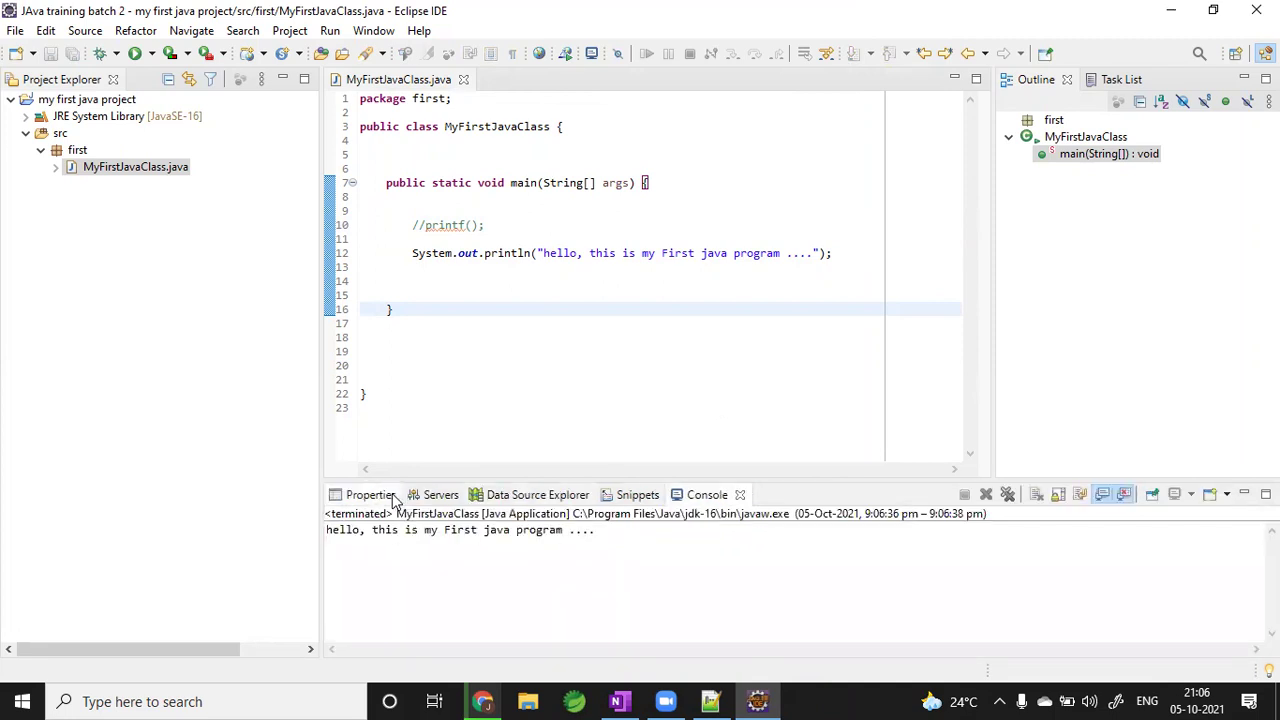
left_click(394, 495)
left_click(408, 495)
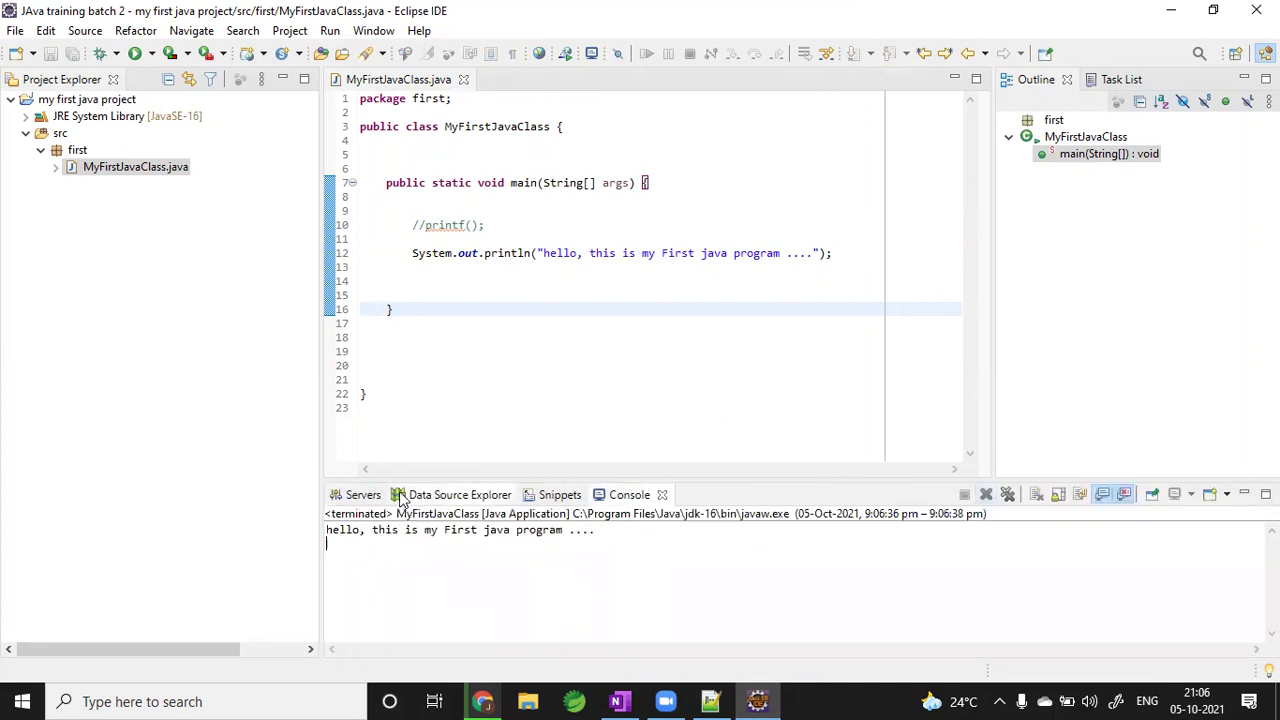
left_click(380, 497)
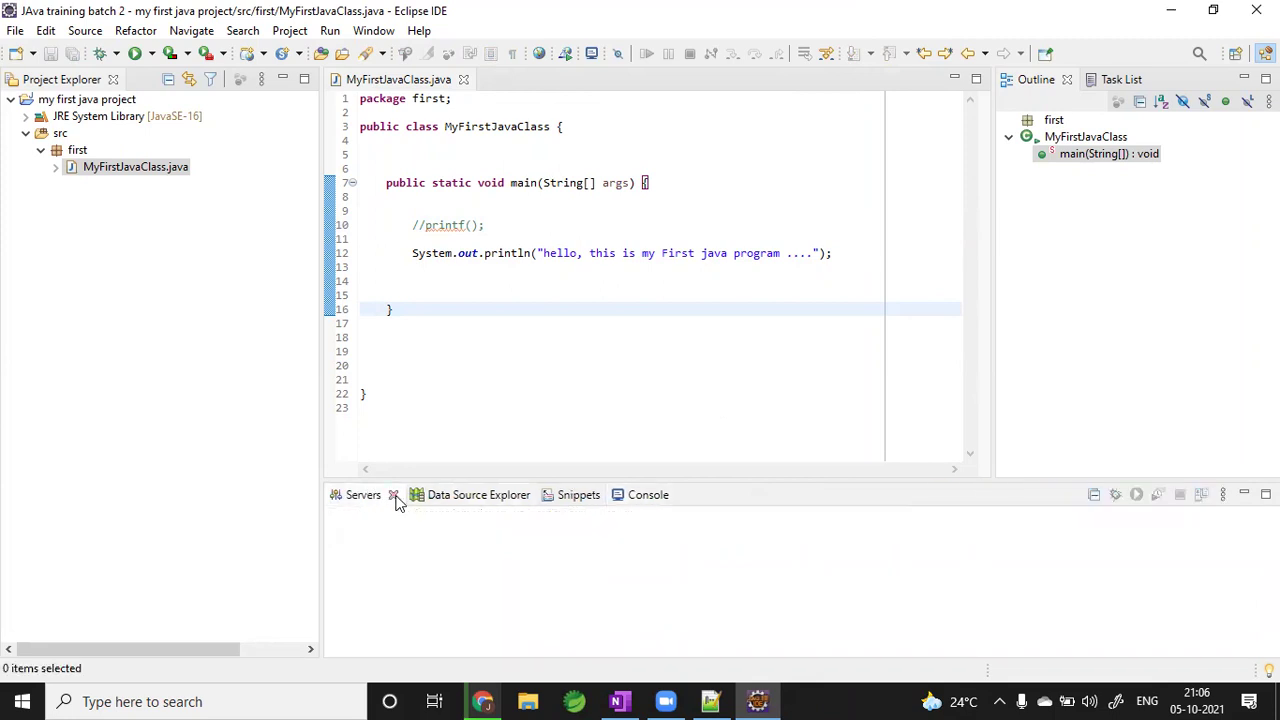
left_click(396, 495)
left_click(415, 496)
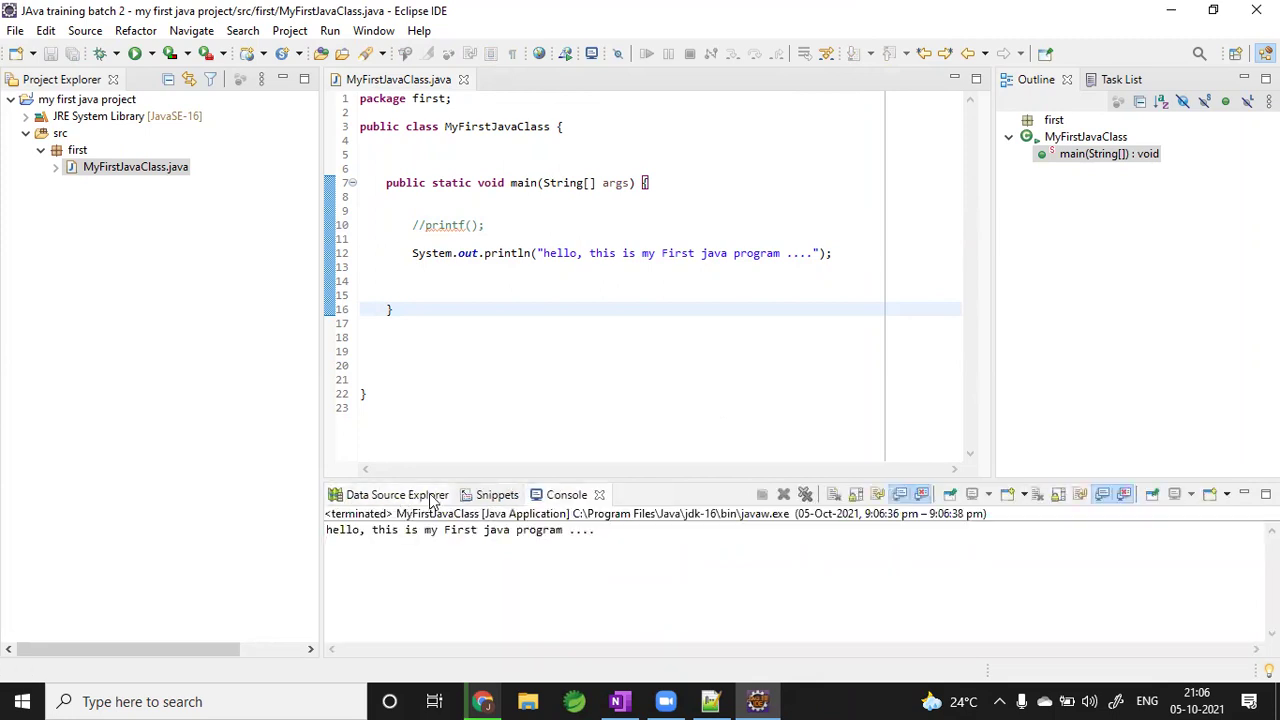
left_click(460, 495)
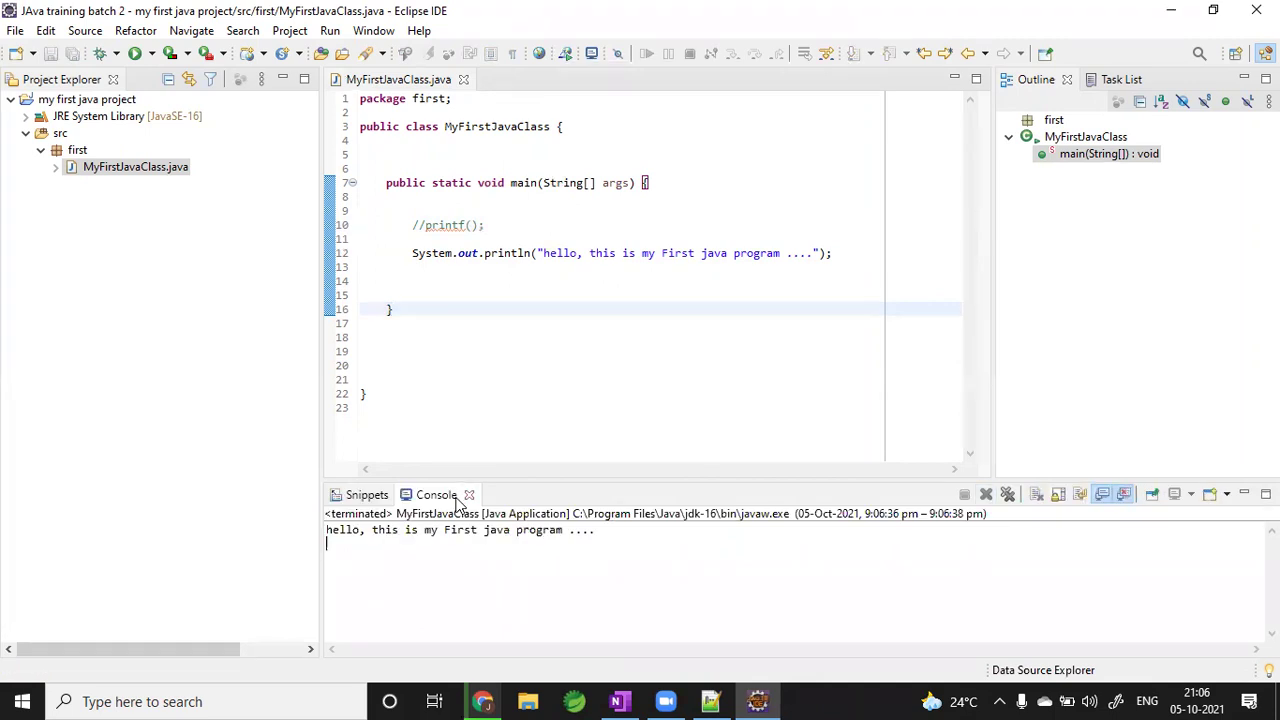
left_click(367, 495)
left_click(401, 495)
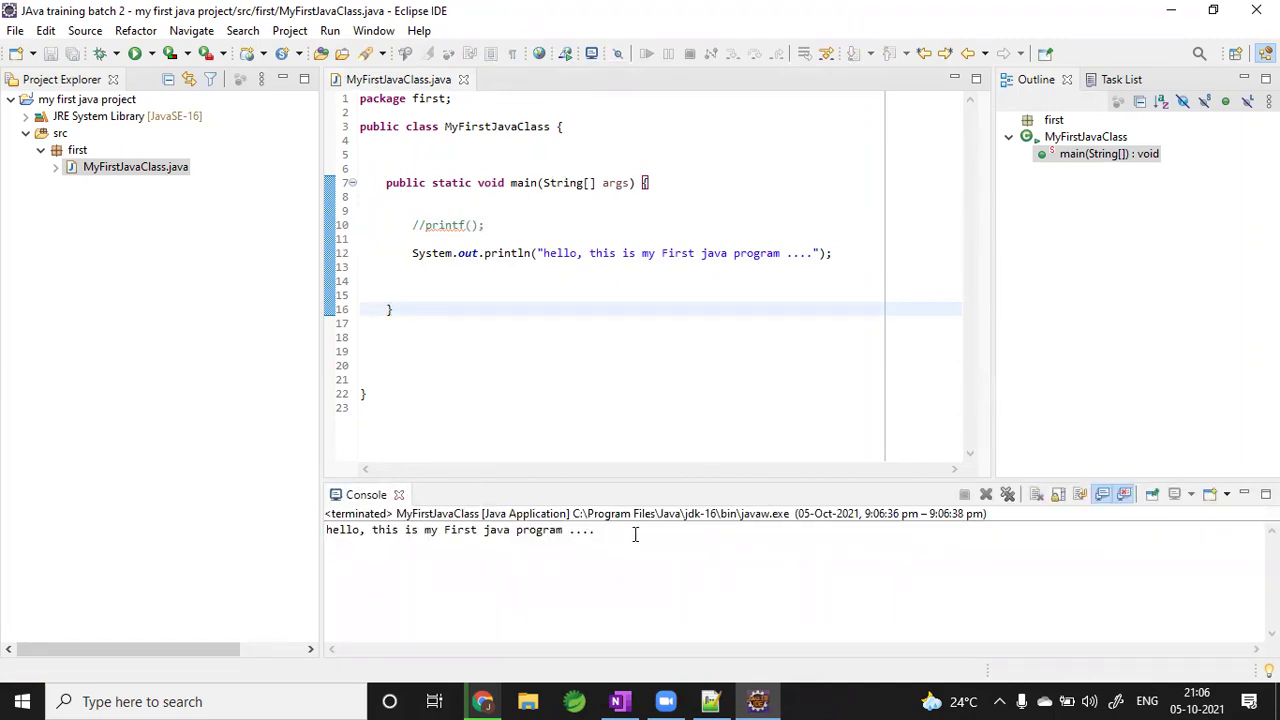
- Highlight the printed line in the console and compare it with the string in the println statement on line 12
left_click_drag(597, 530, 299, 512)
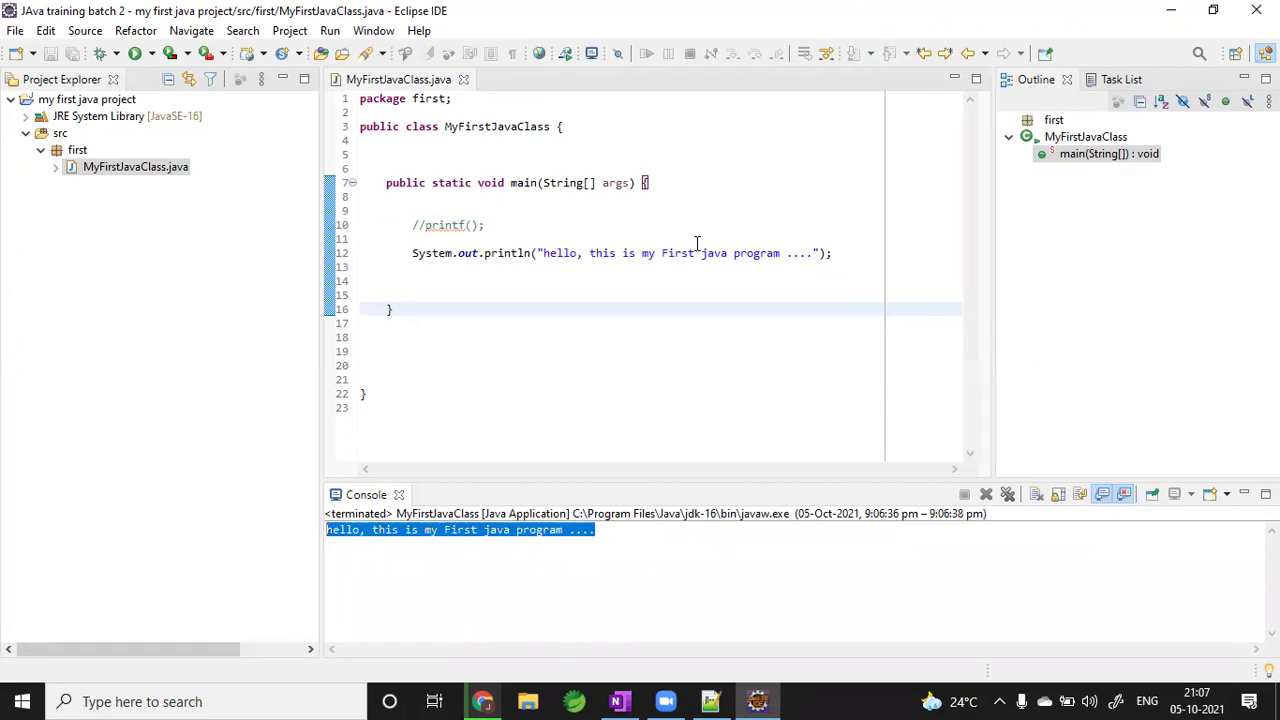
left_click(544, 253)
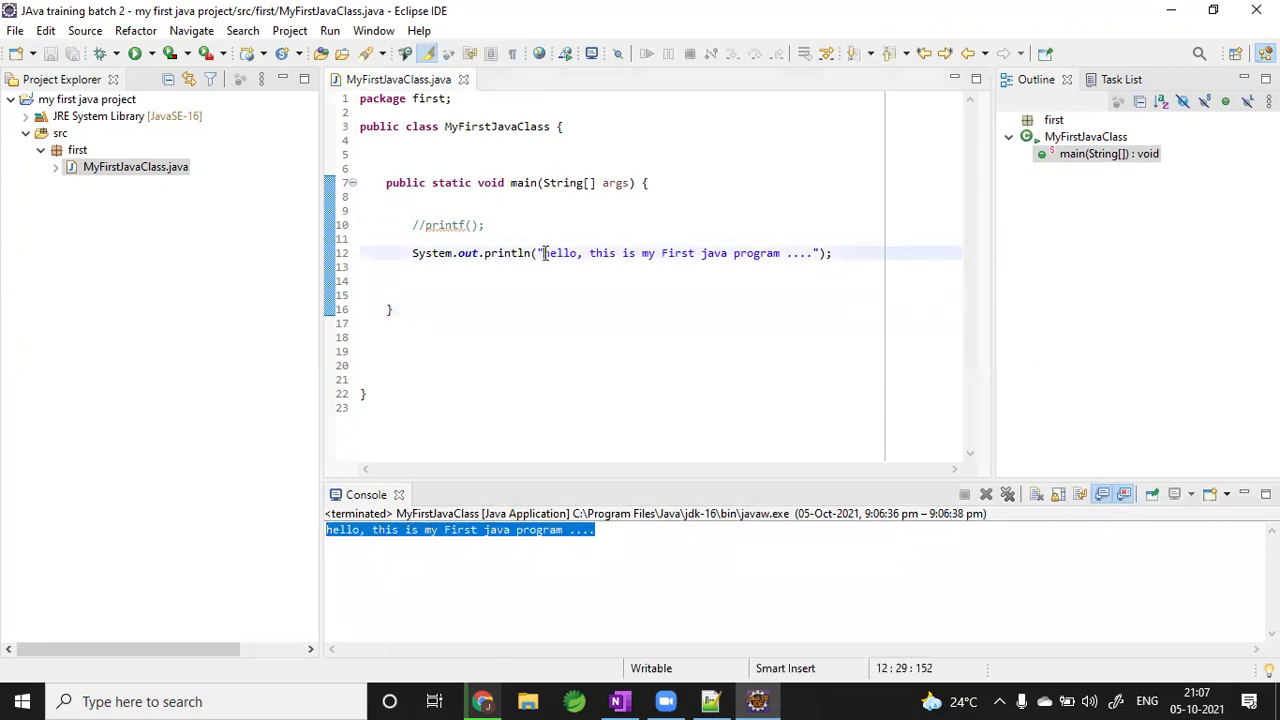
left_click(531, 563)
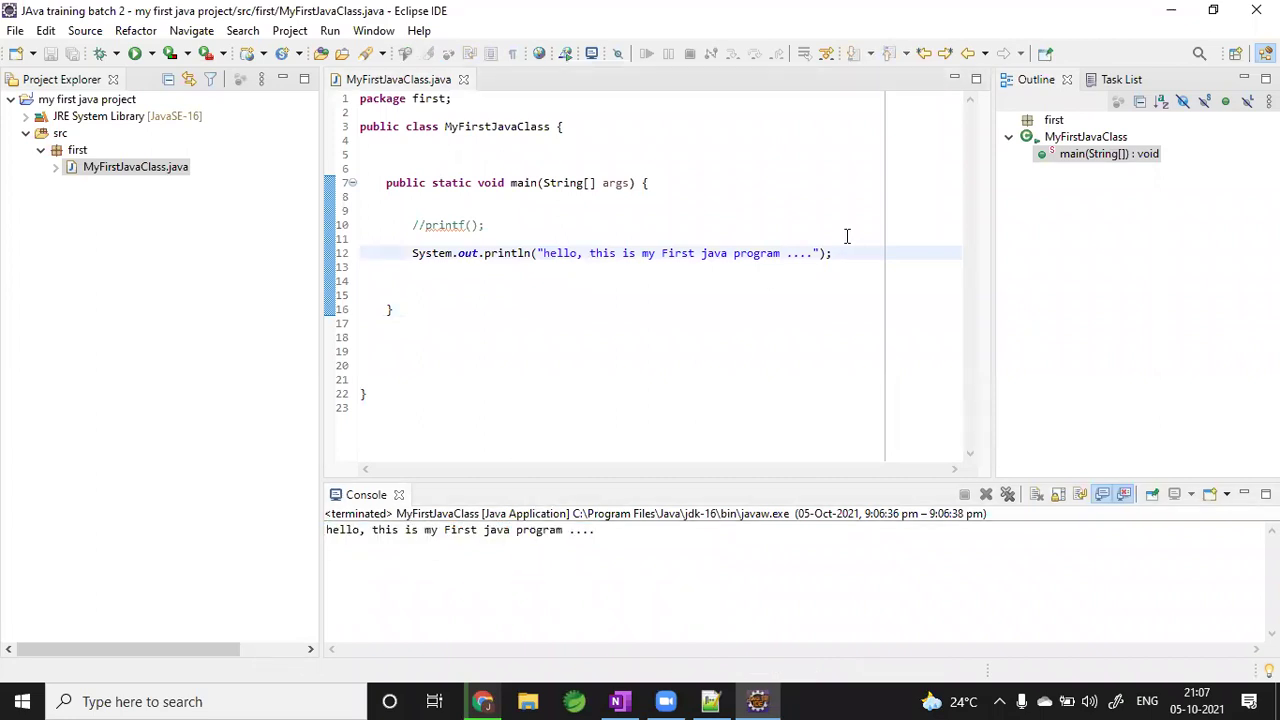
- Duplicate the println statement from line 12 onto line 14, leaving one blank line between them
left_click_drag(848, 255, 385, 254)
key("ctrl+c")
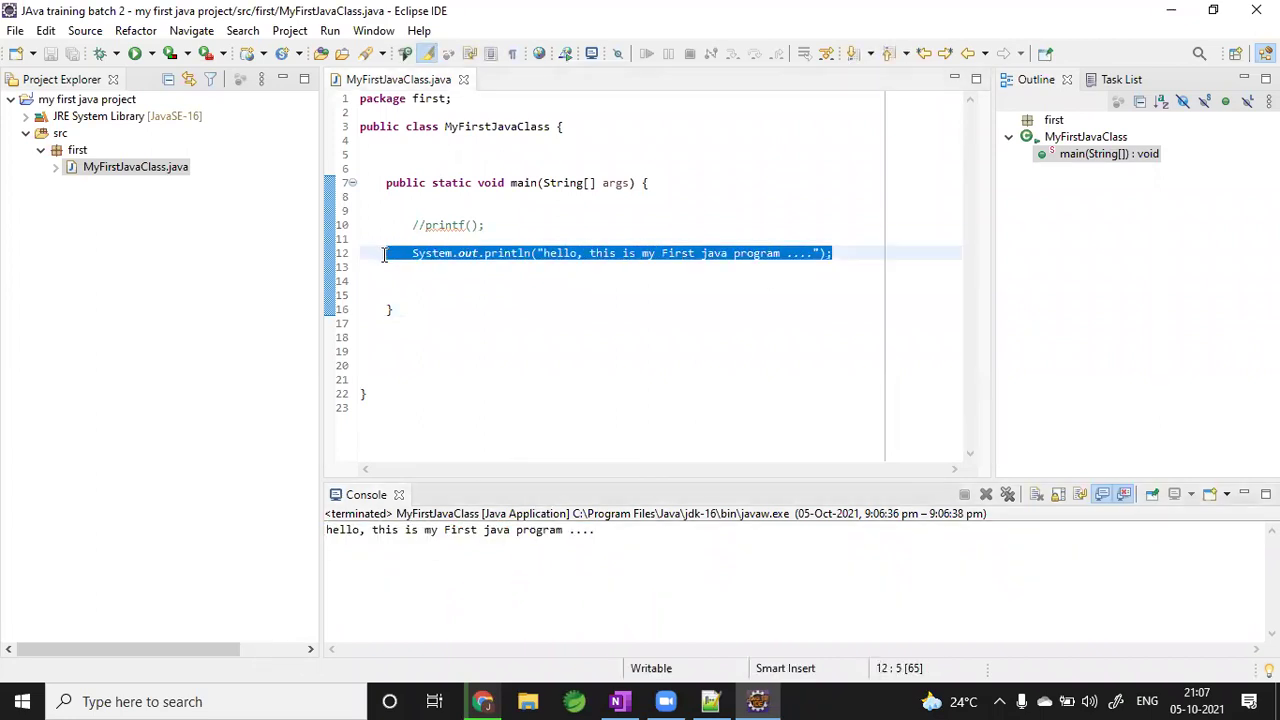
left_click(845, 245)
left_click(845, 253)
key("Return")
key("Return")
key("ctrl+v")
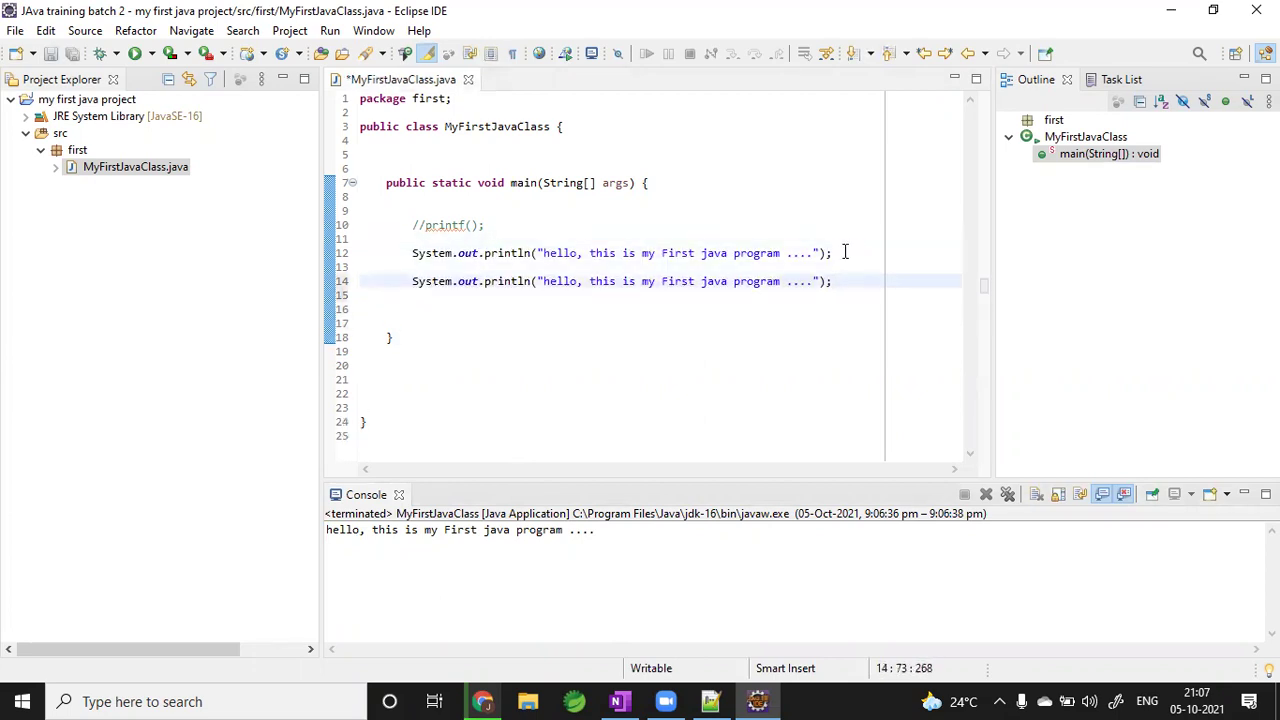
- Replace line 14's message with "I am very ha[ppy that i have creeated my first java project today and executed it " and save the file
left_click(540, 281)
left_click_drag(543, 281, 816, 283)
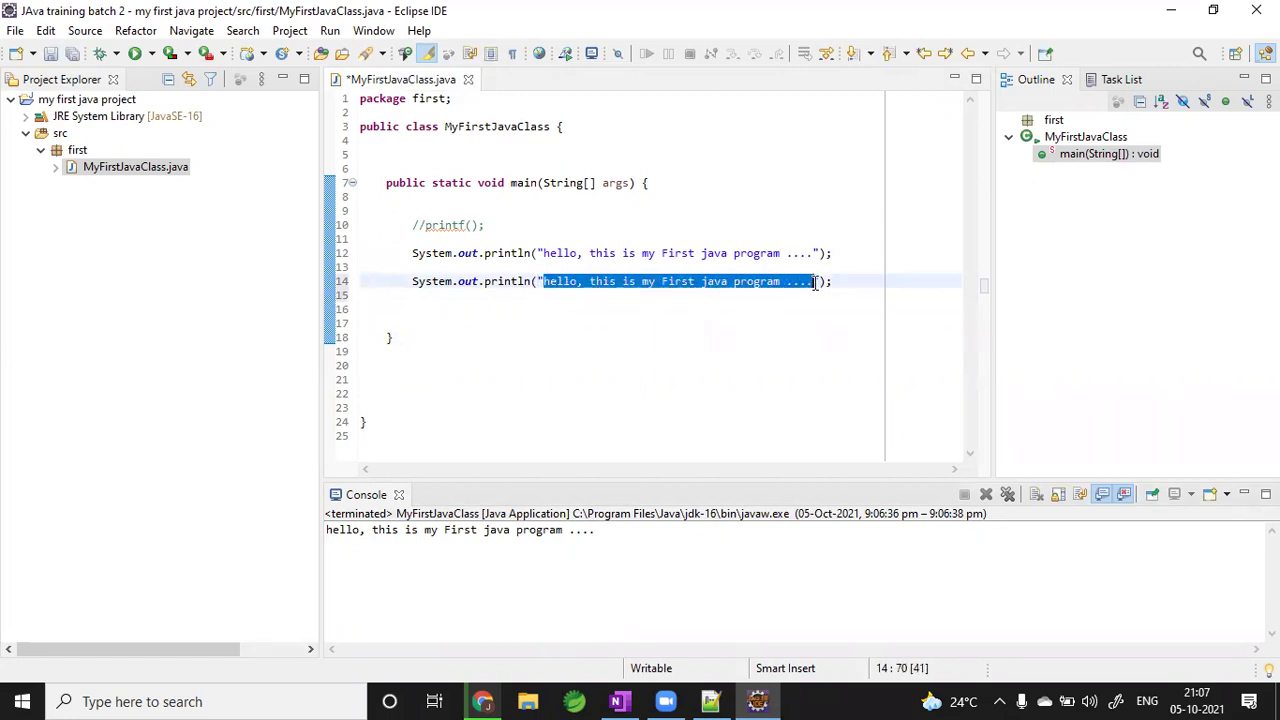
key("BackSpace")
type("I amvery")
key("BackSpace")
key("BackSpace")
key("BackSpace")
key("BackSpace")
type("very h")
type("a[ppy ")
type("that i have")
type(" v")
type("reeated m")
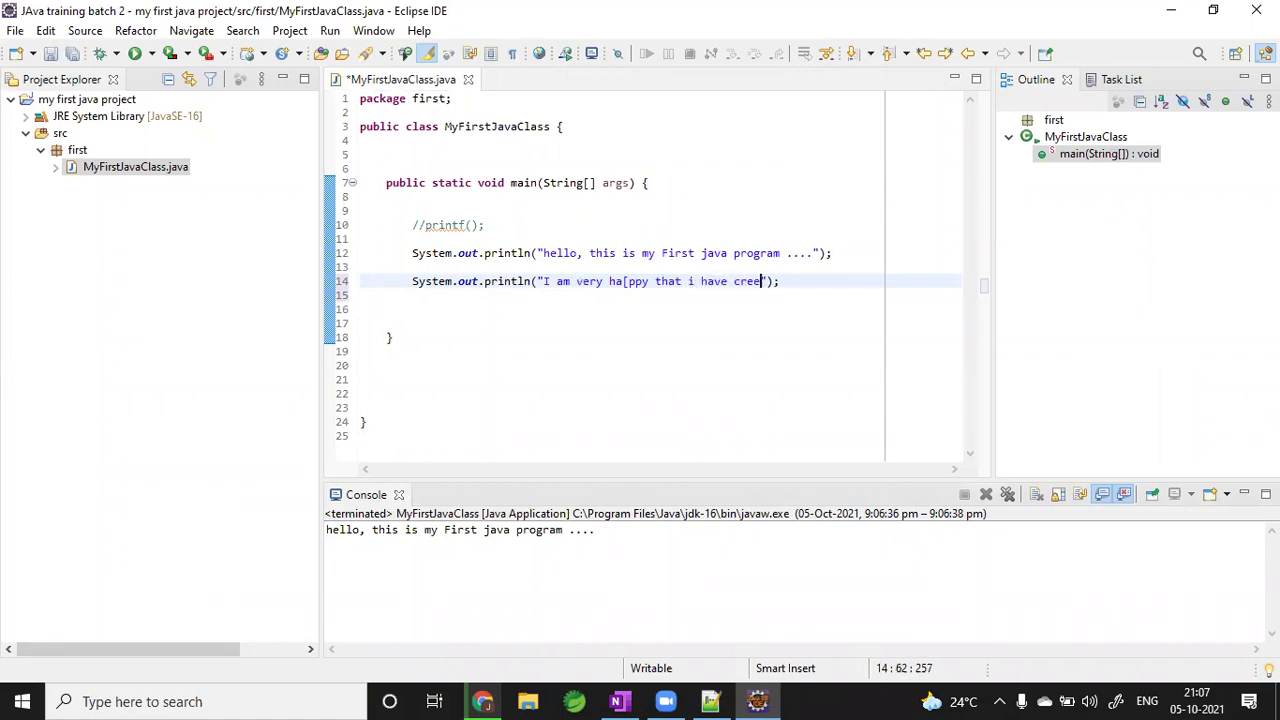
type("y first java project toda")
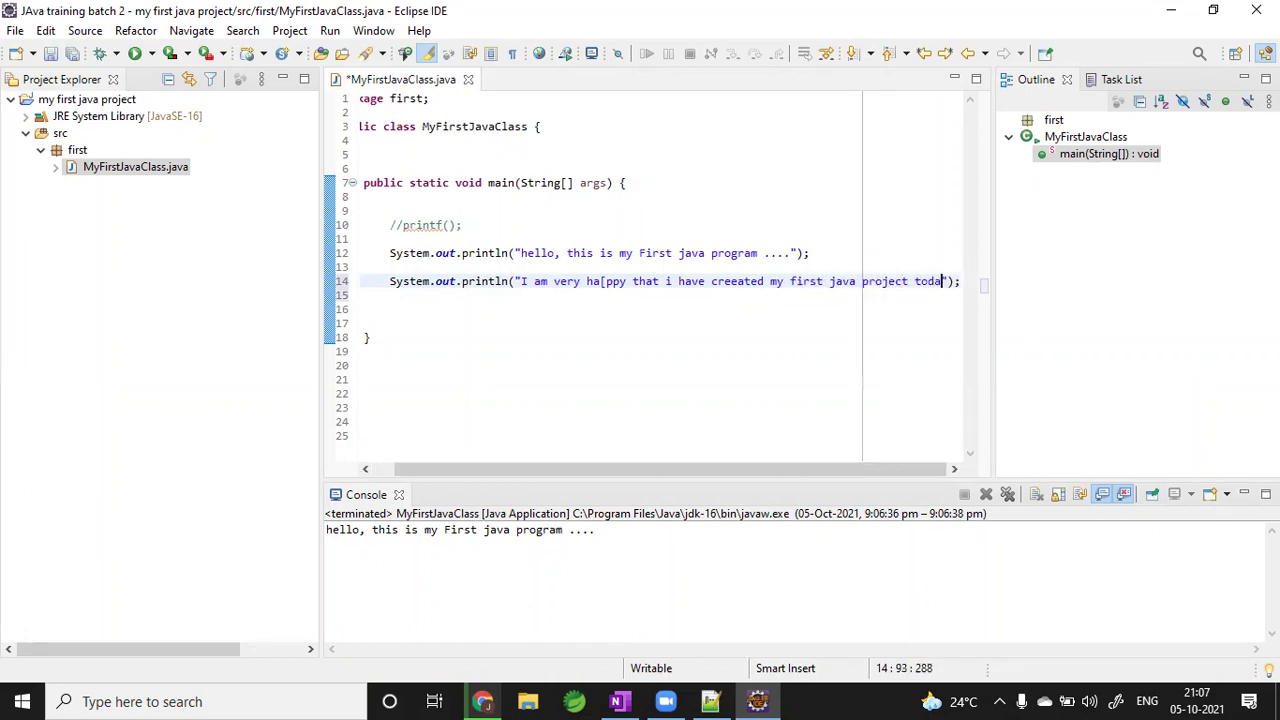
type("y and exec")
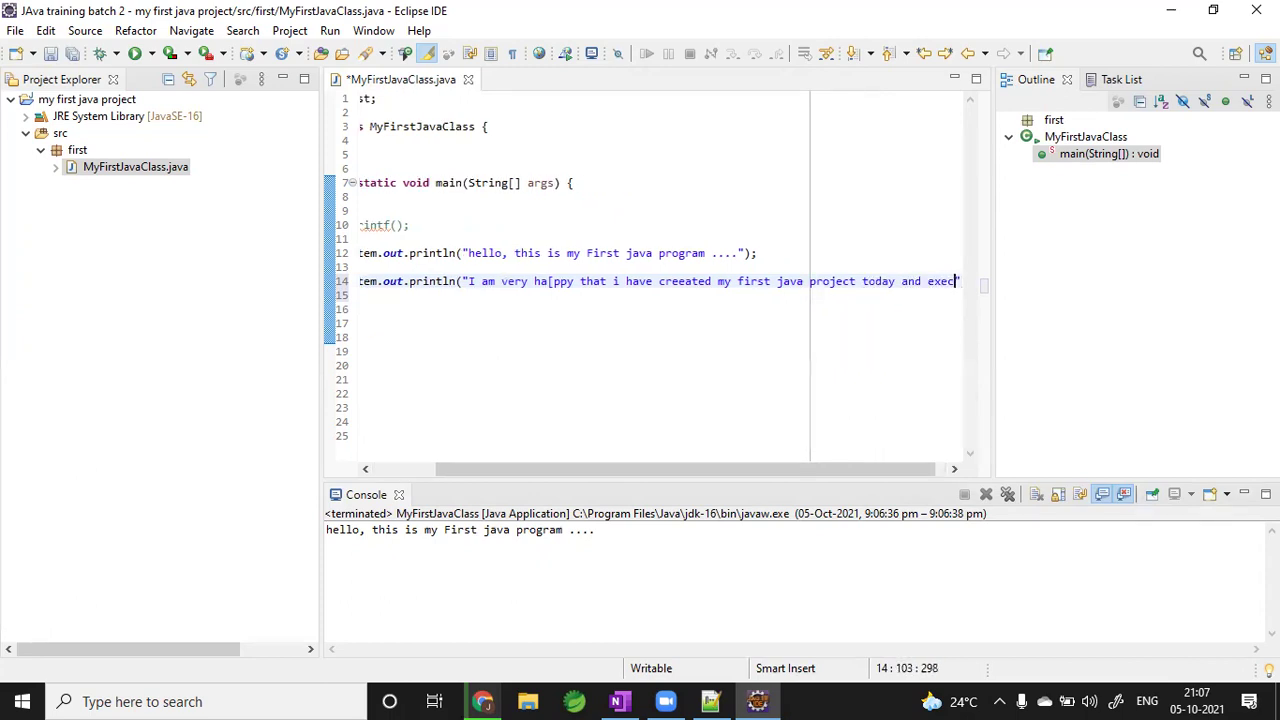
type("uted it")
key("ctrl+s")
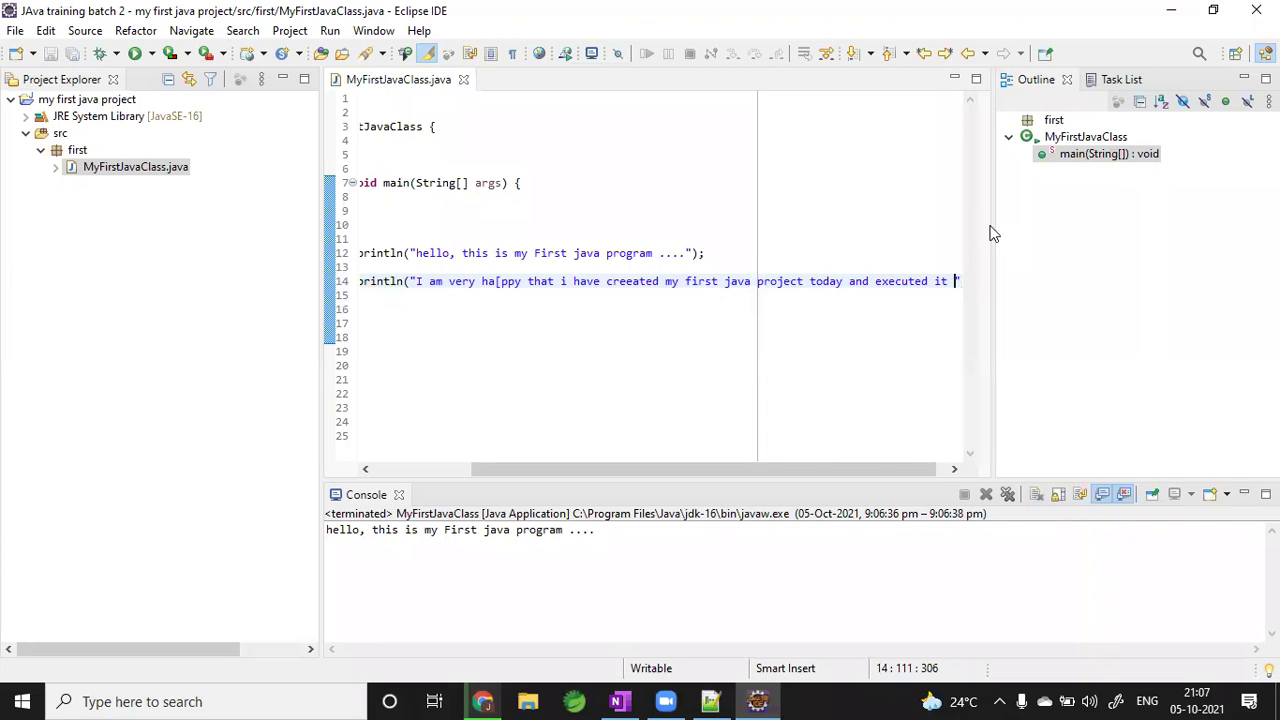
- Widen the editor area to fit line 14, correct "ha[ppy" to "happy" in its message, and save the file
left_click_drag(989, 220, 1142, 246)
left_click(628, 282)
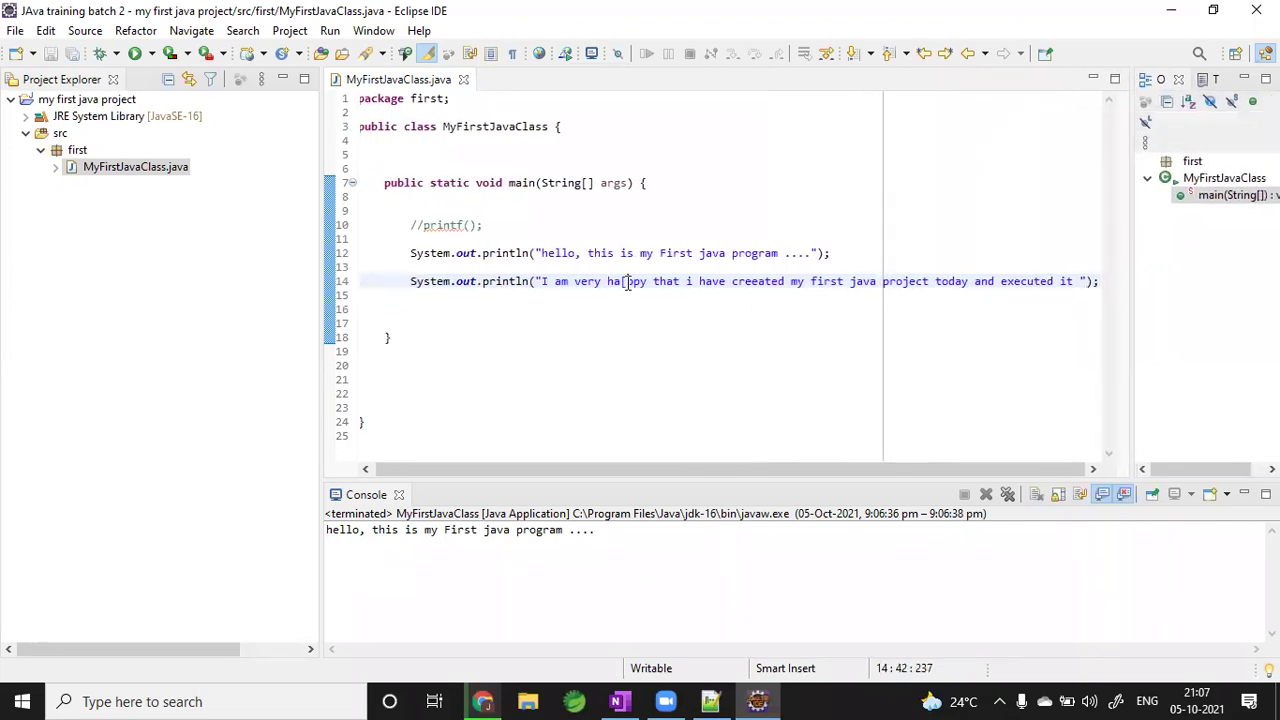
key("BackSpace")
key("ctrl+s")
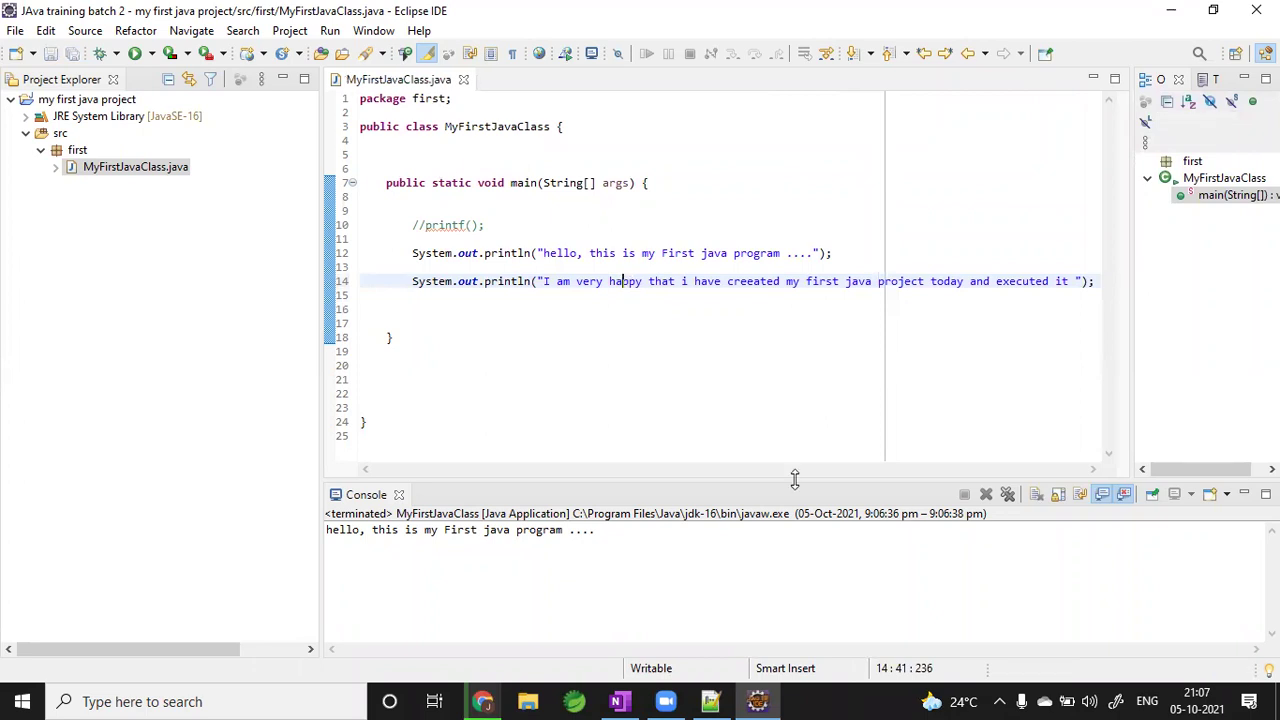
double_click(758, 280)
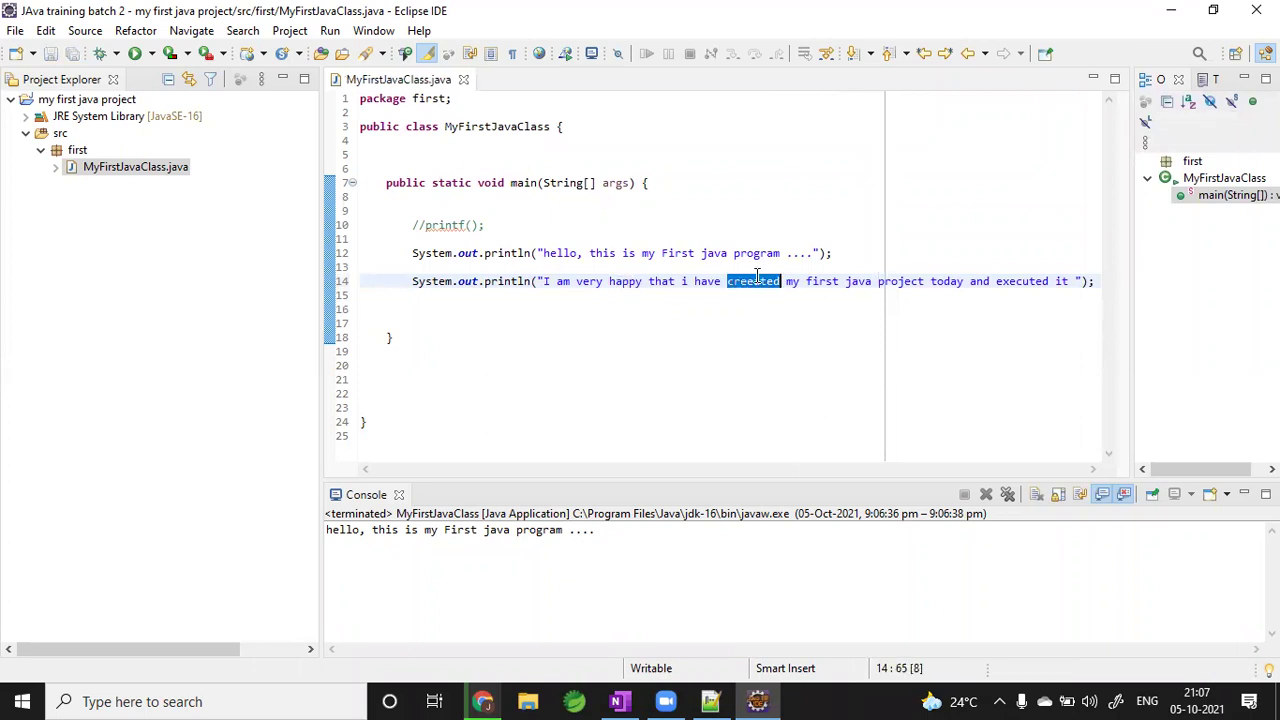
left_click(702, 348)
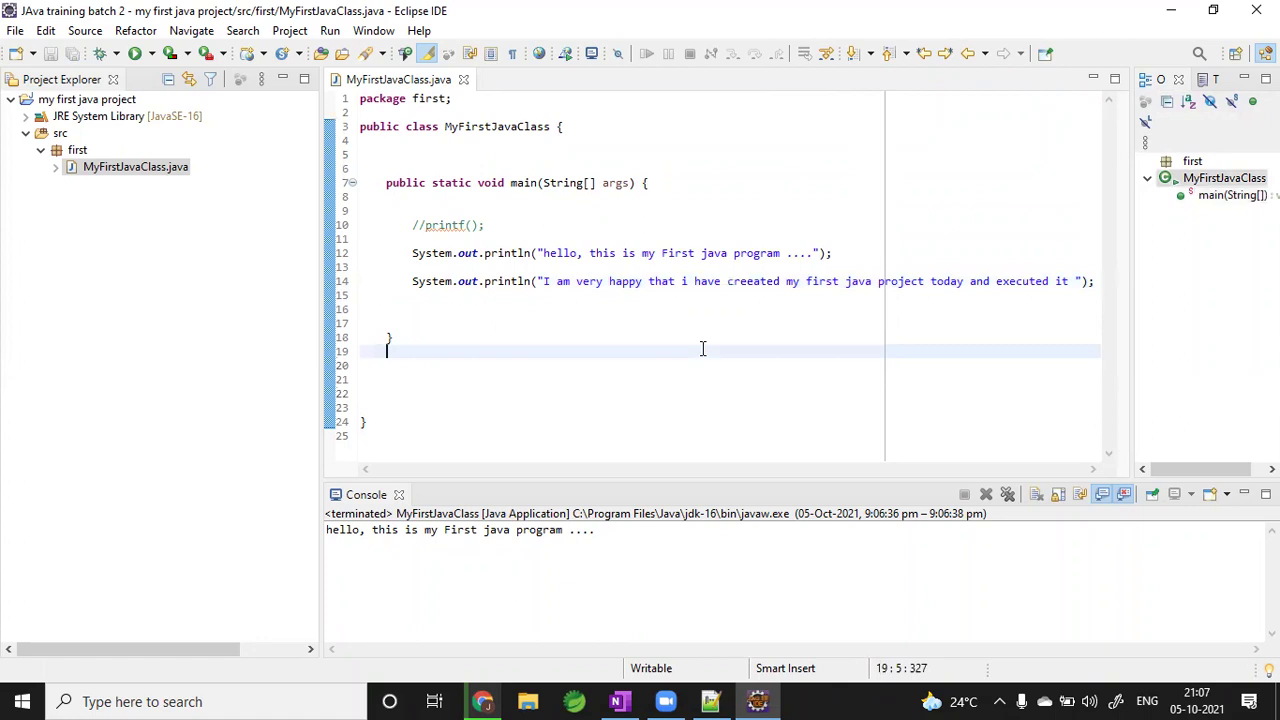
- Review the two println statements and clear the previous run's output from the console
left_click(448, 256)
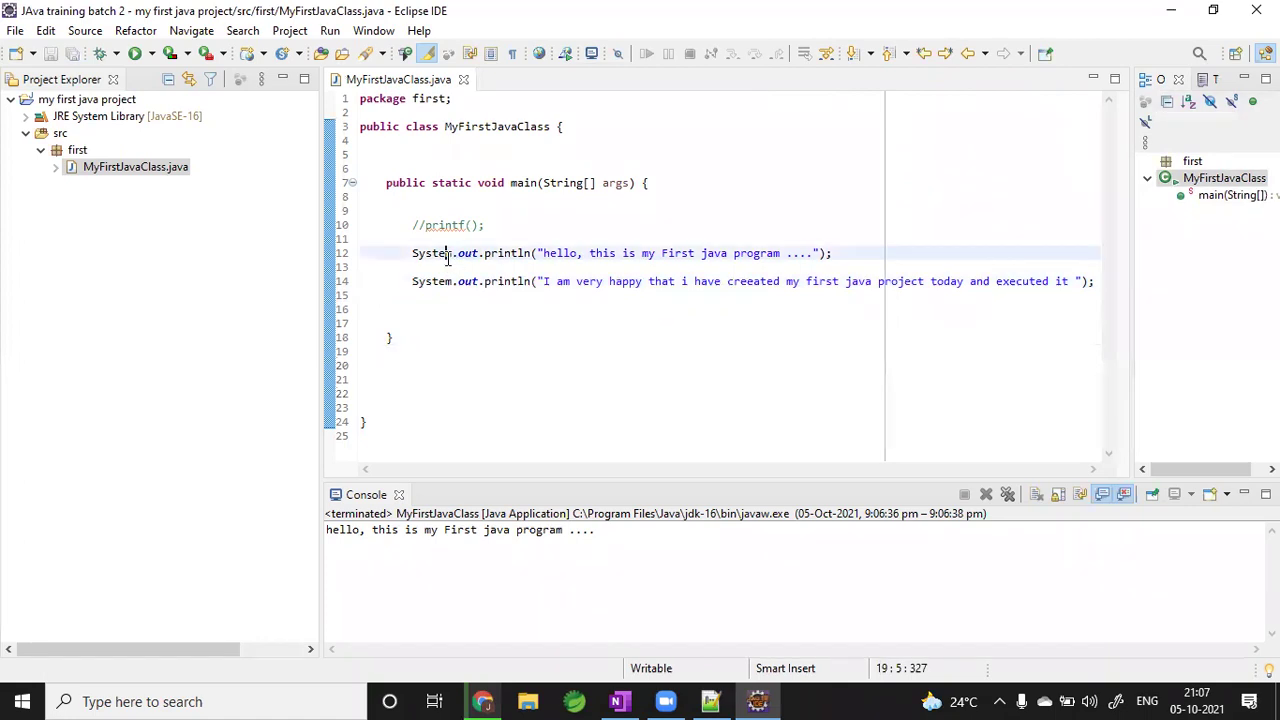
double_click(590, 282)
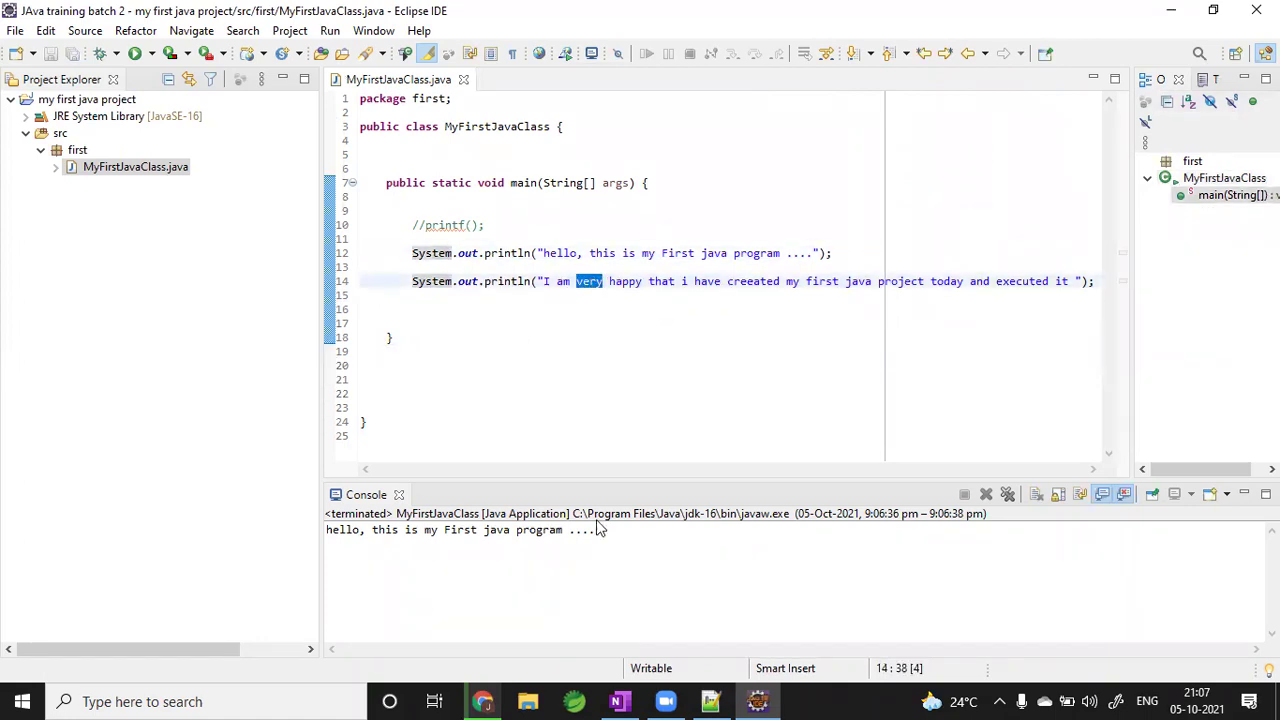
left_click(636, 563)
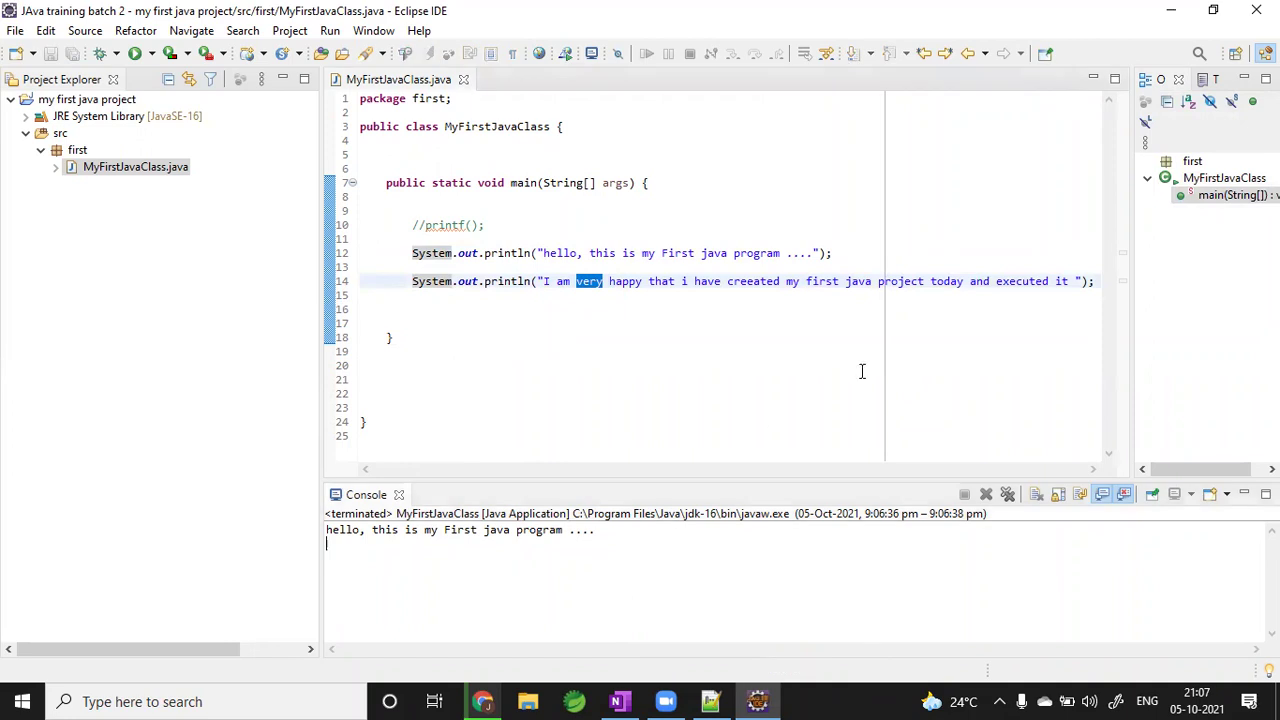
left_click(1033, 498)
- Run MyFirstJavaClass as a Java application with its two println statements
left_click(700, 309)
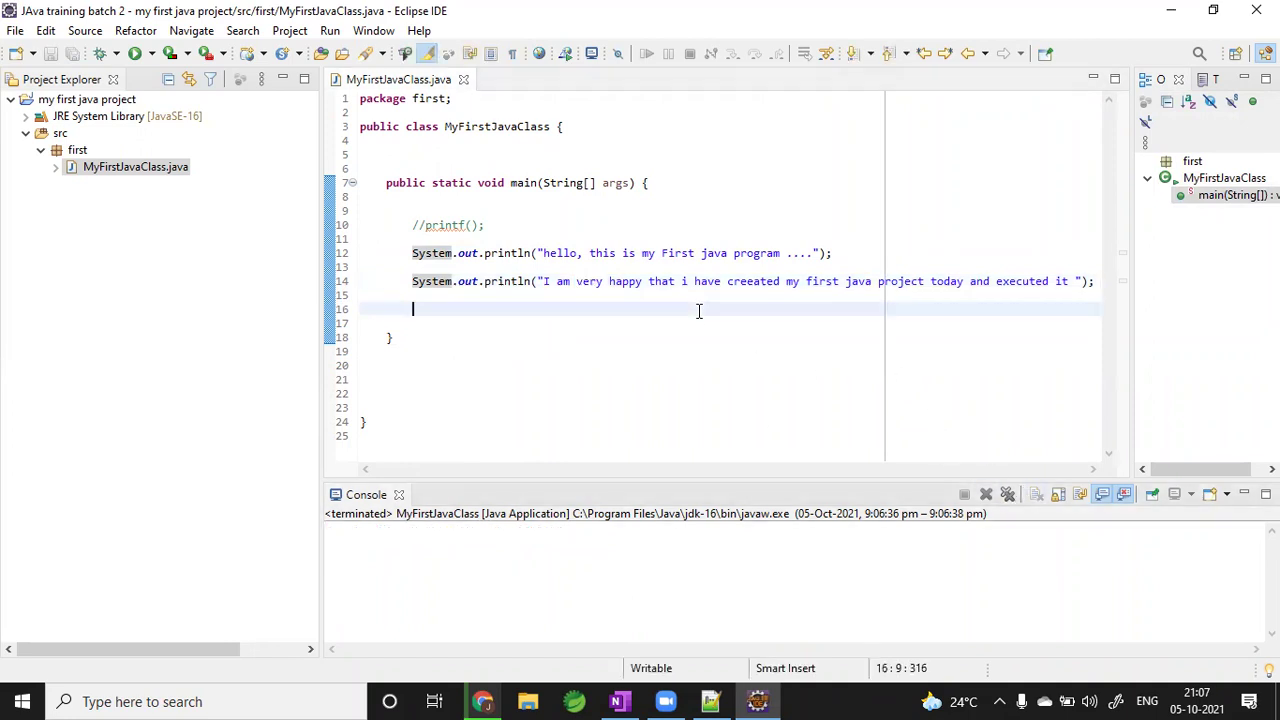
left_click(616, 211)
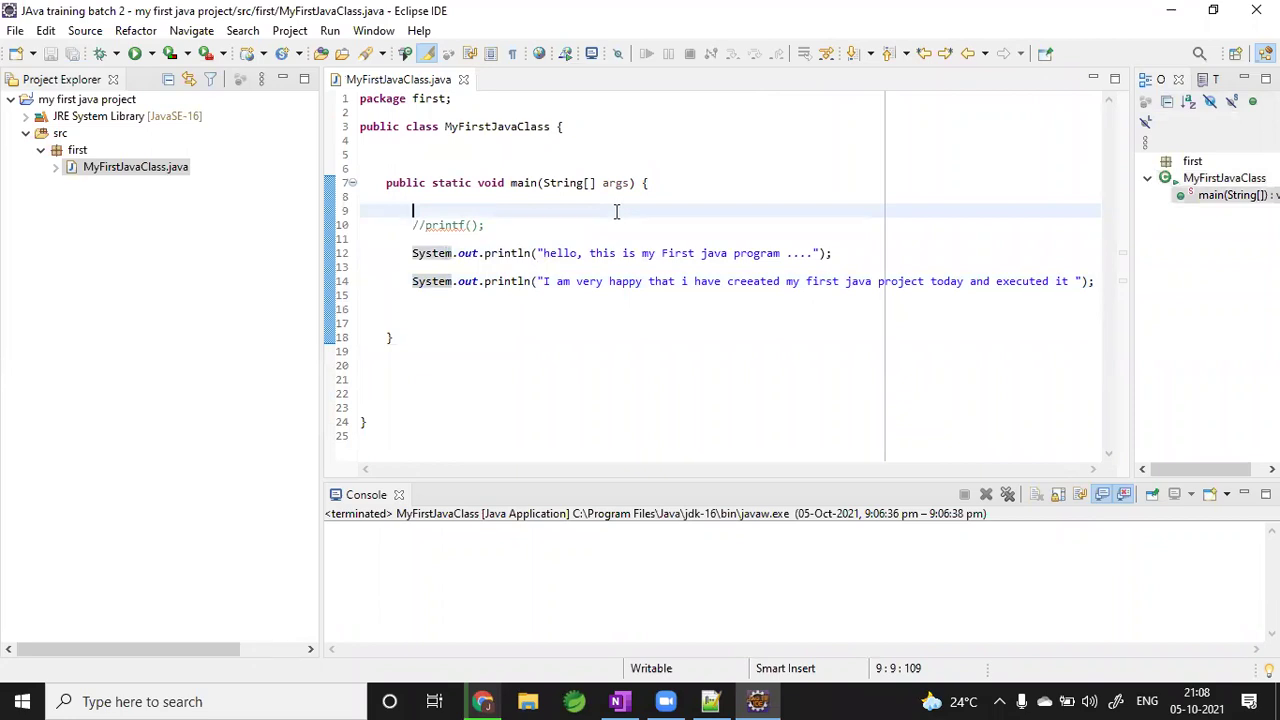
right_click(616, 212)
mouse_move(679, 530)
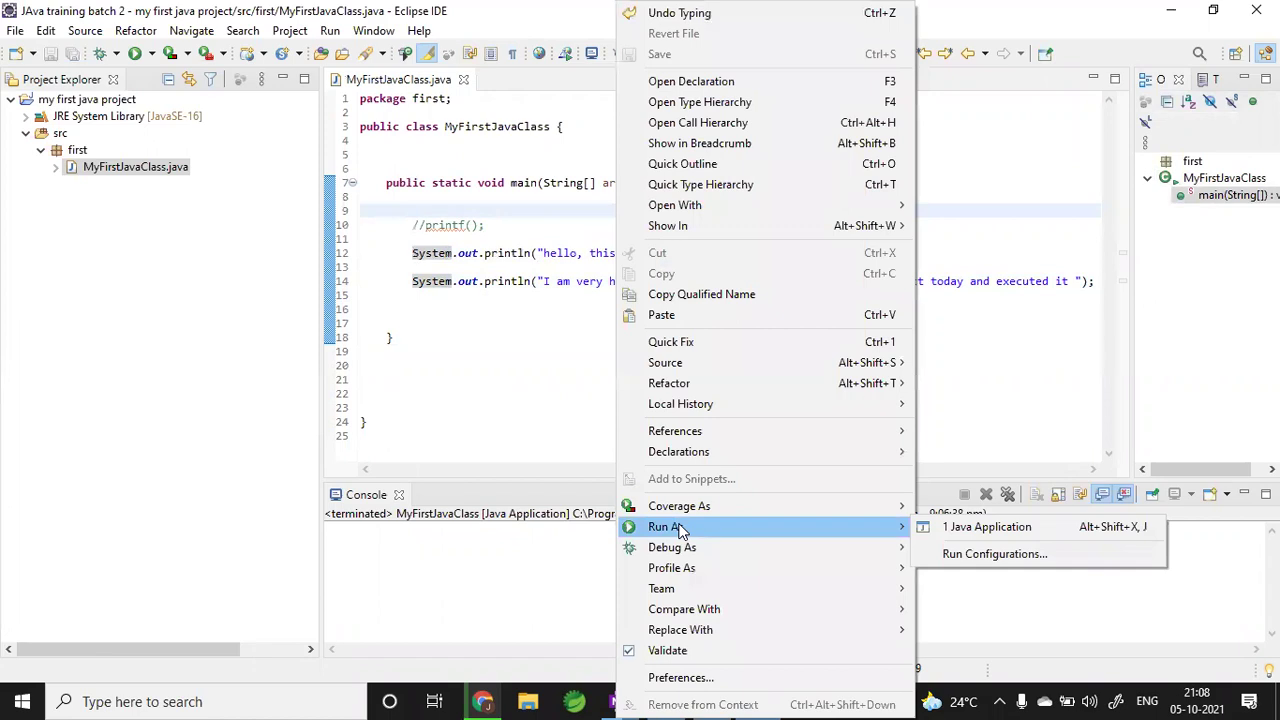
left_click(955, 530)
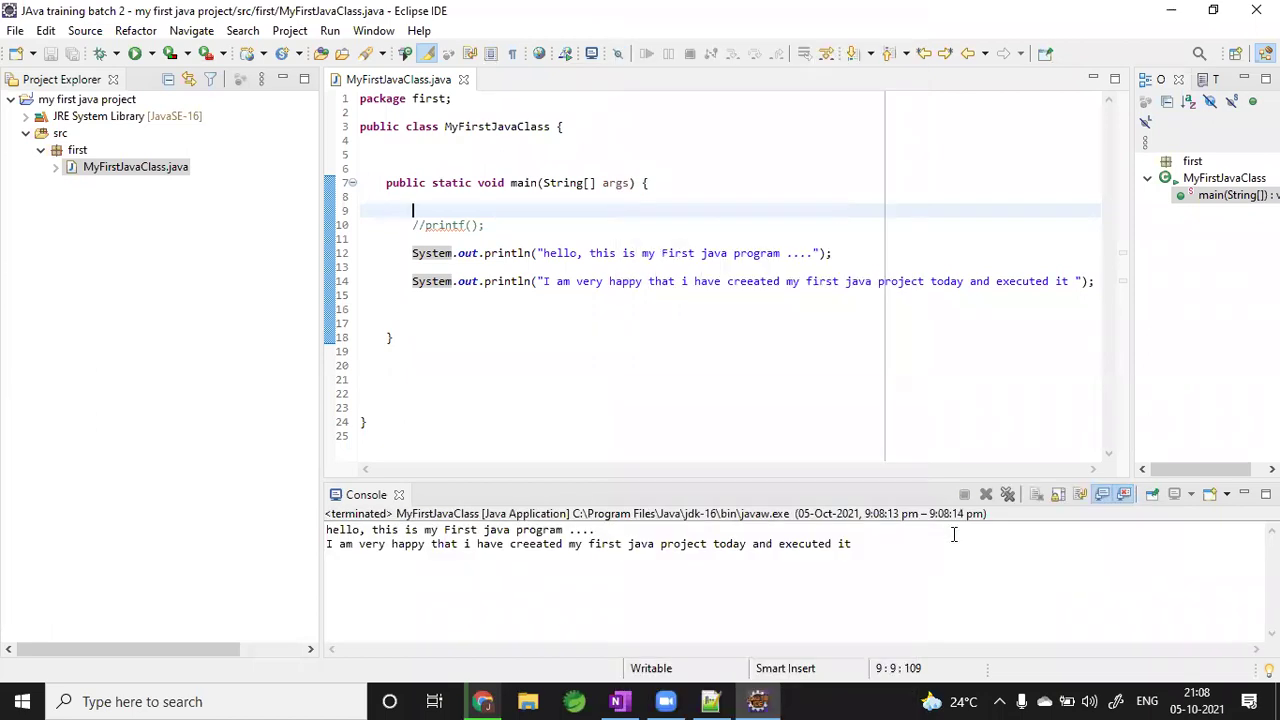
- Examine both printed messages in the console against the println statements on lines 12 and 14
key("Down")
key("Down")
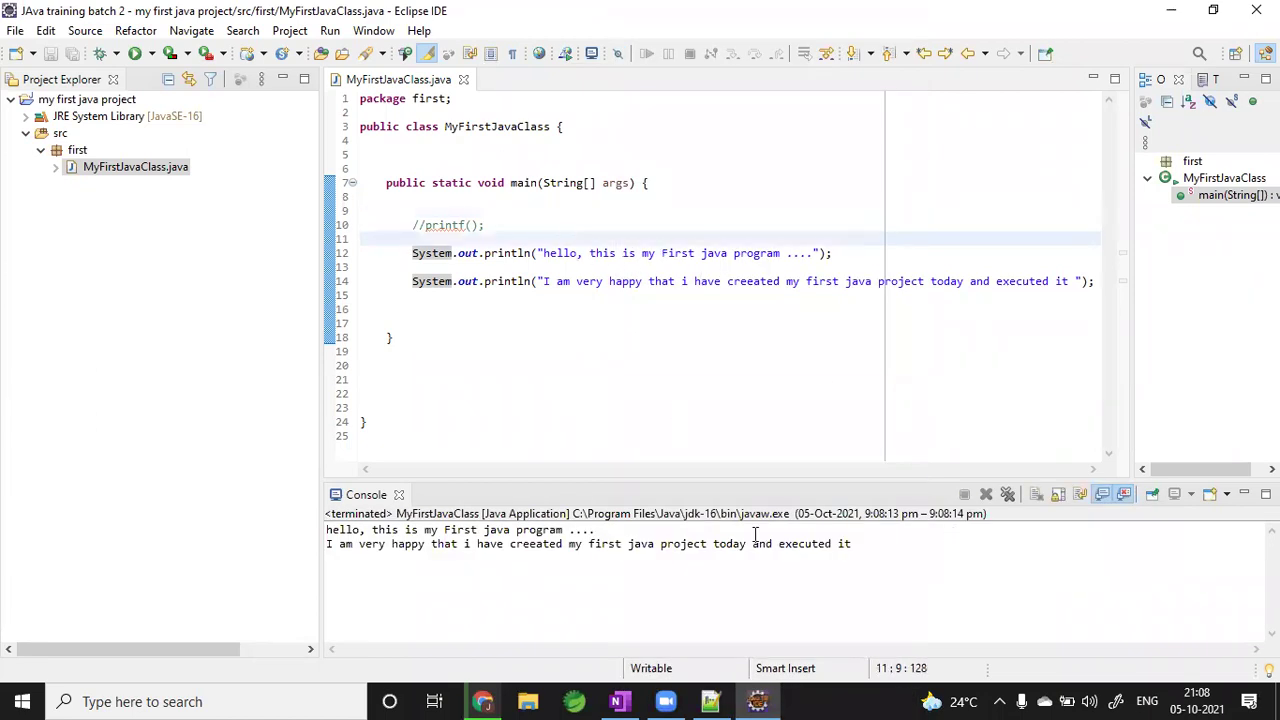
left_click_drag(884, 540, 237, 514)
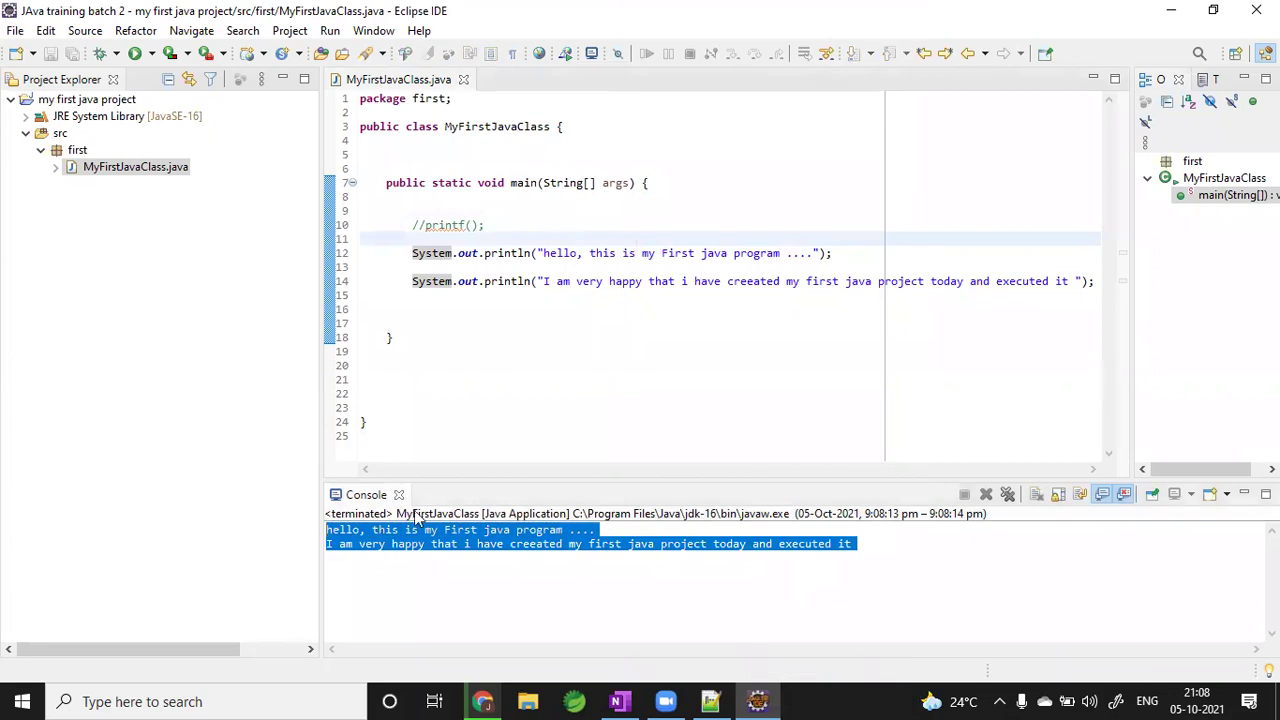
left_click(408, 560)
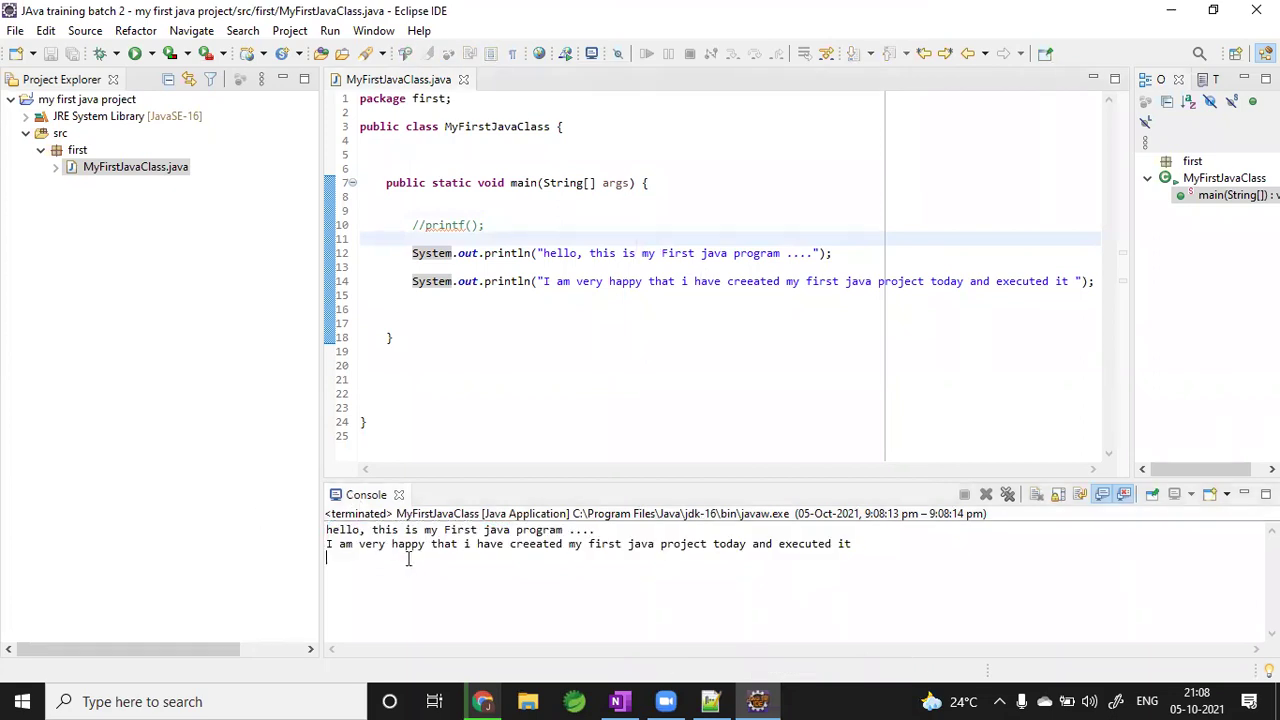
triple_click(362, 529)
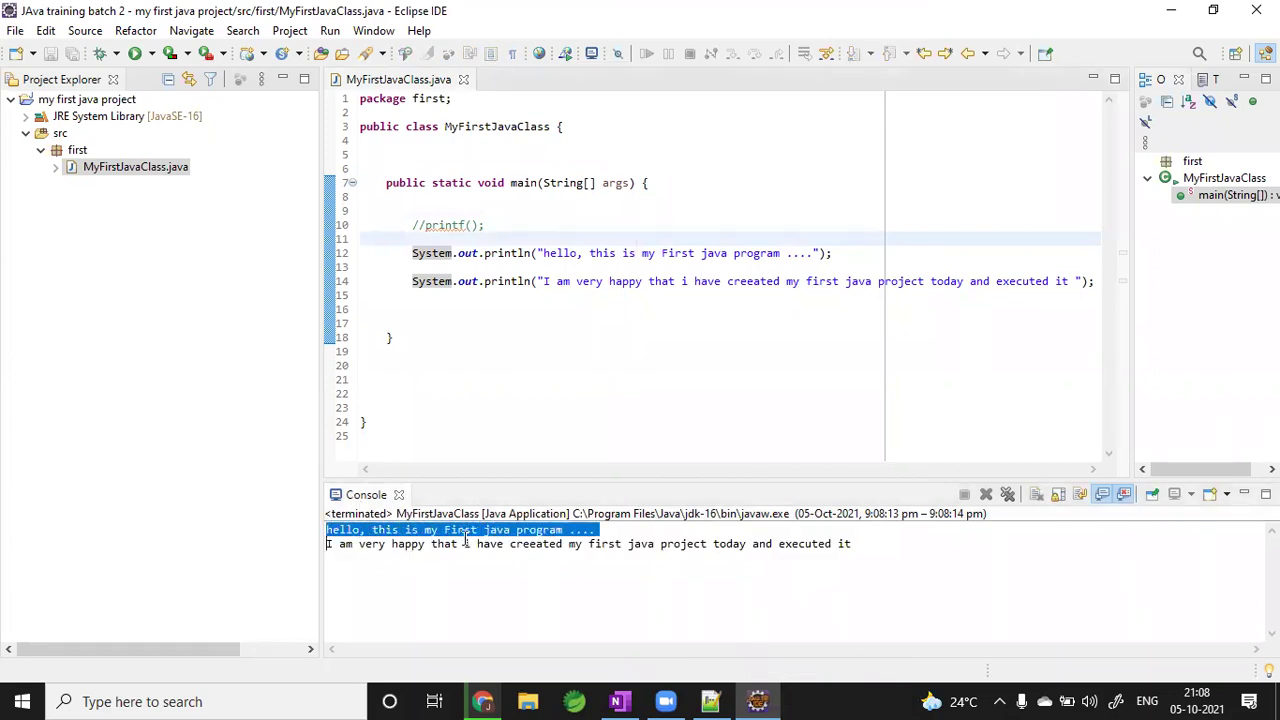
left_click(520, 530)
double_click(420, 544)
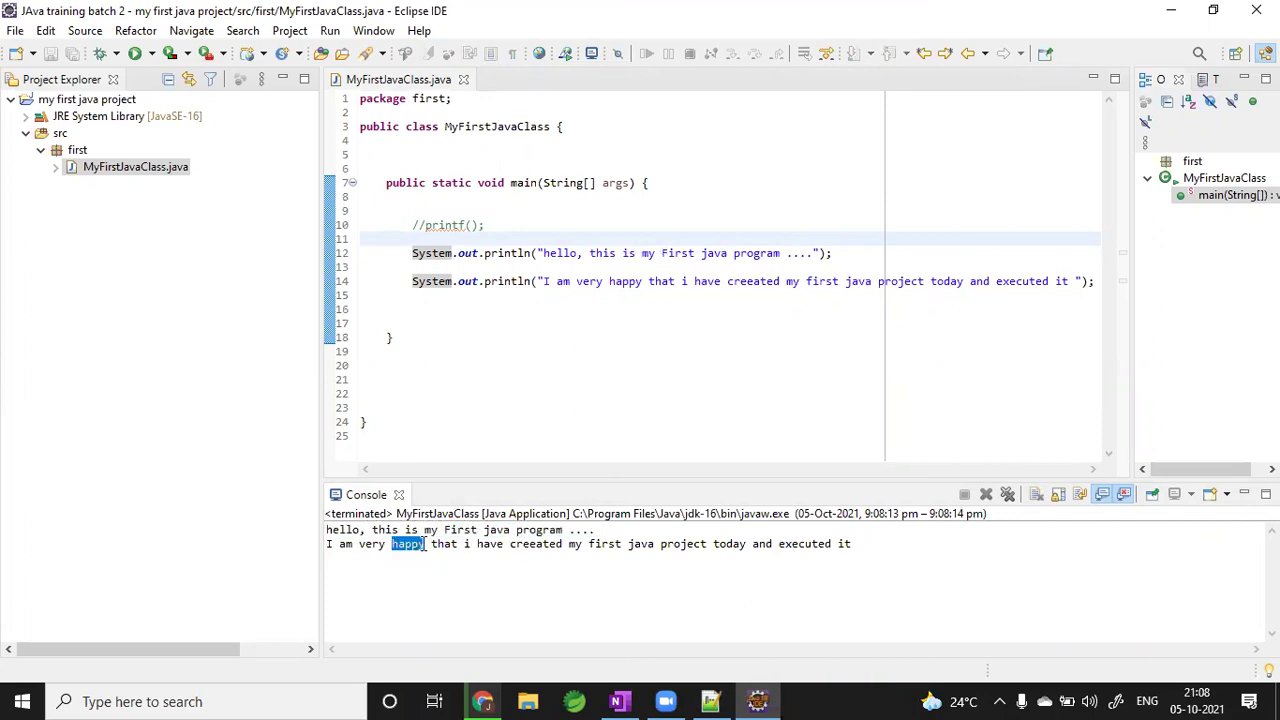
left_click(388, 544)
double_click(388, 545)
left_click(681, 544)
left_click(806, 553)
- Duplicate the println statement from line 12 onto line 16, below the second println statement
left_click_drag(836, 253, 410, 258)
key("ctrl+c")
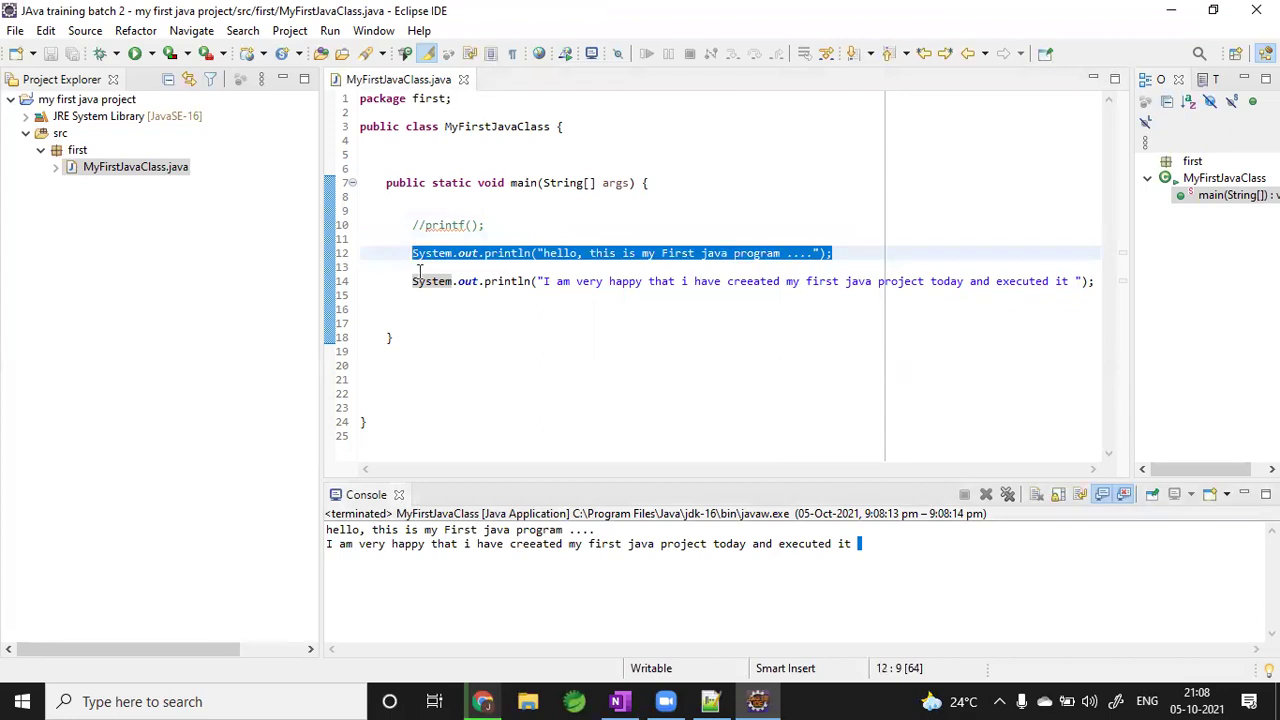
left_click(432, 309)
key("ctrl+v")
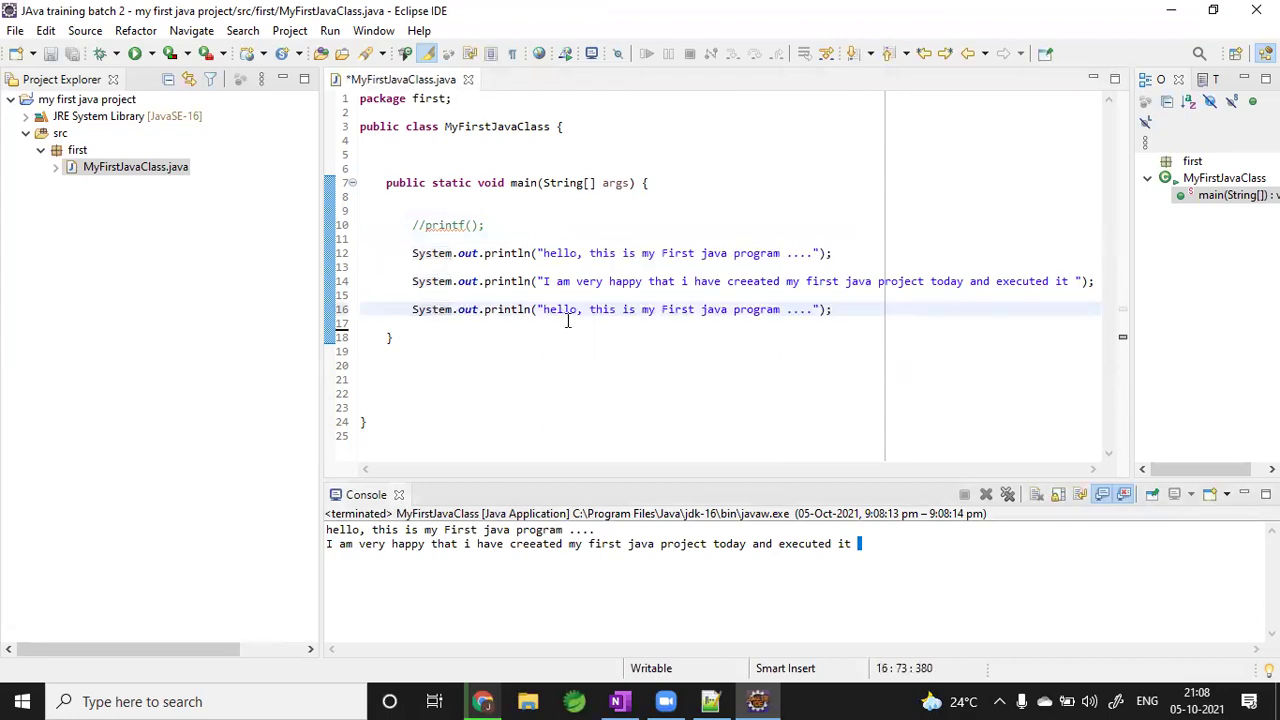
- Replace the message in line 16's println statement with "fisrt" and save the file
left_click_drag(543, 310, 818, 311)
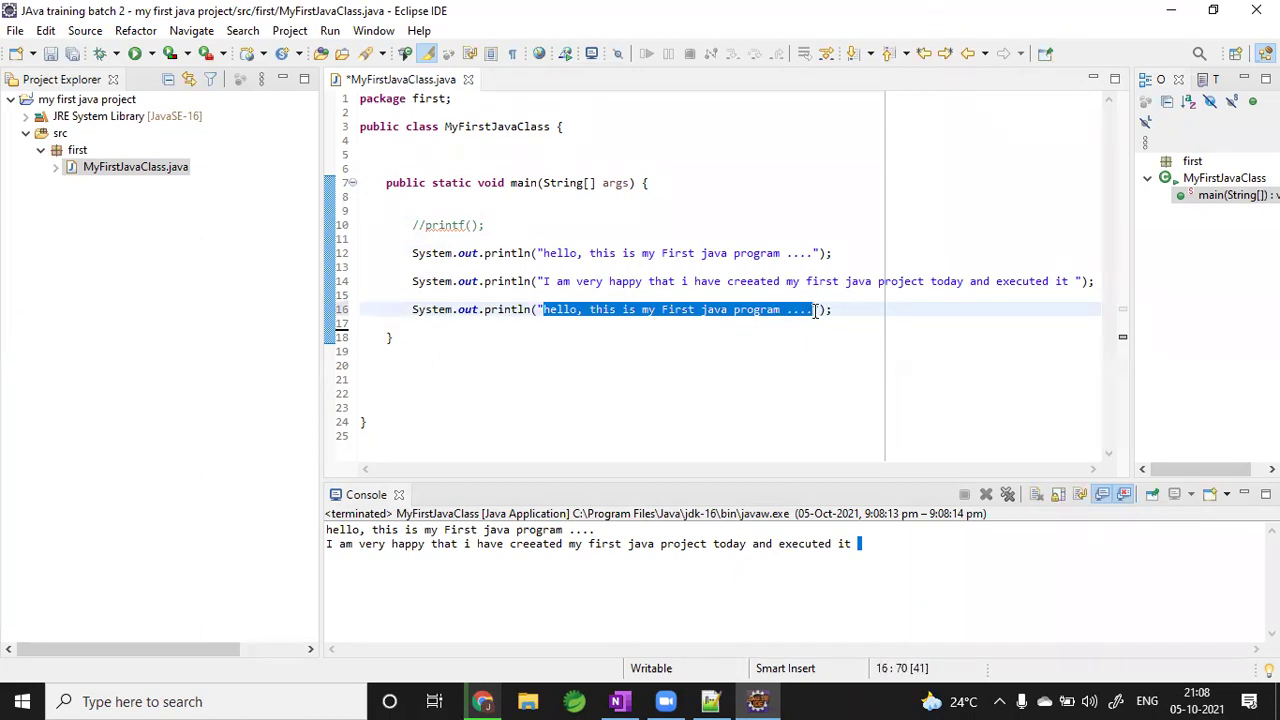
key("BackSpace")
type("fir")
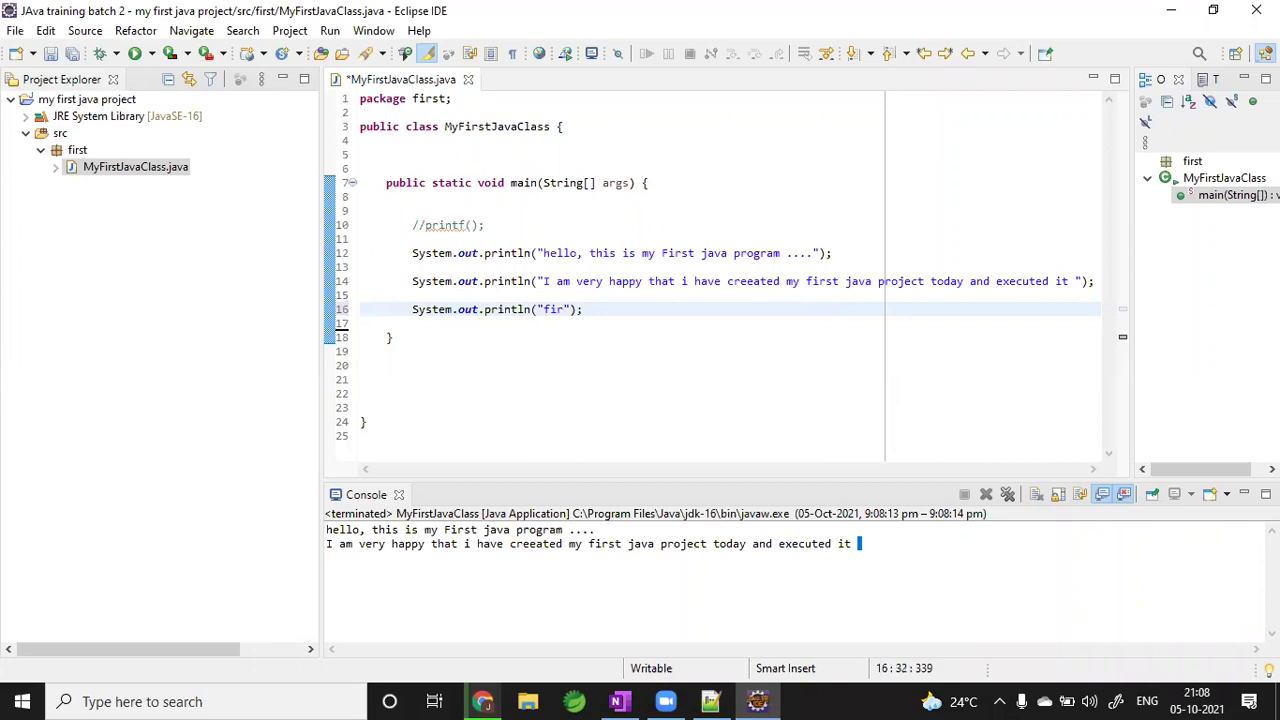
key("BackSpace")
type("srt")
key("ctrl+s")
- Run the class again as a Java application and check the console output against line 16's println statement
left_click(728, 331)
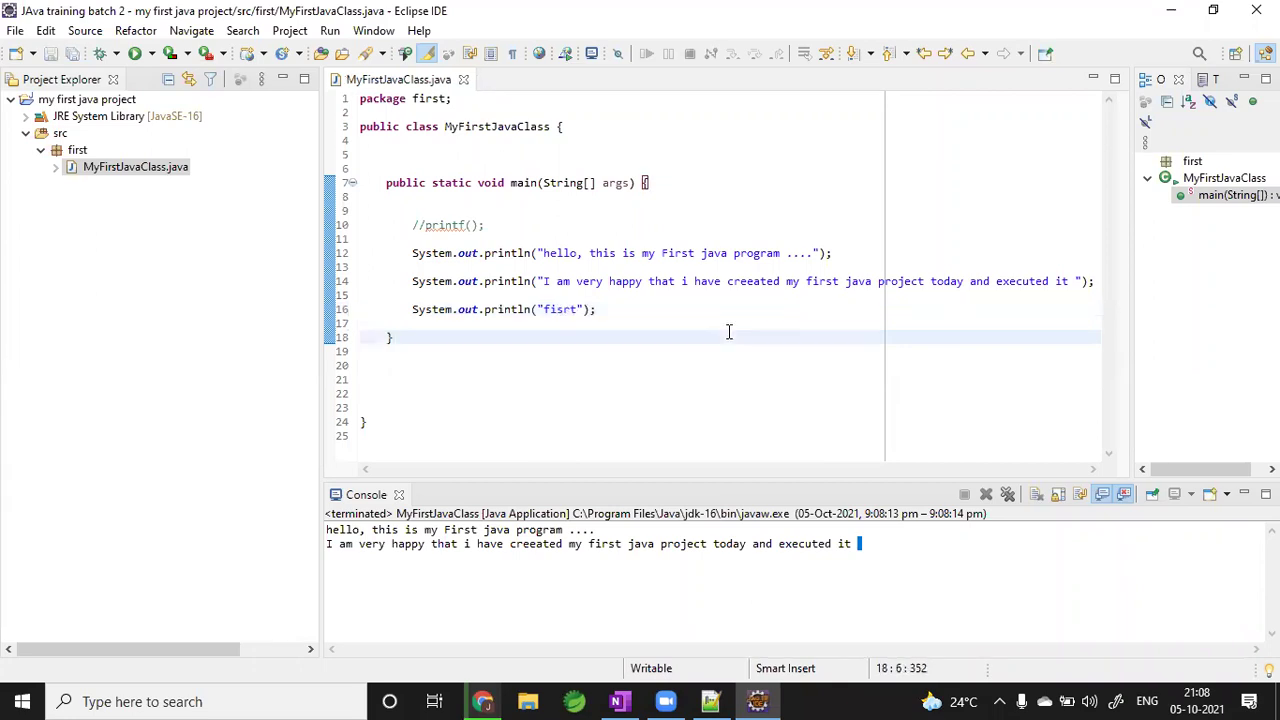
right_click(726, 338)
mouse_move(862, 527)
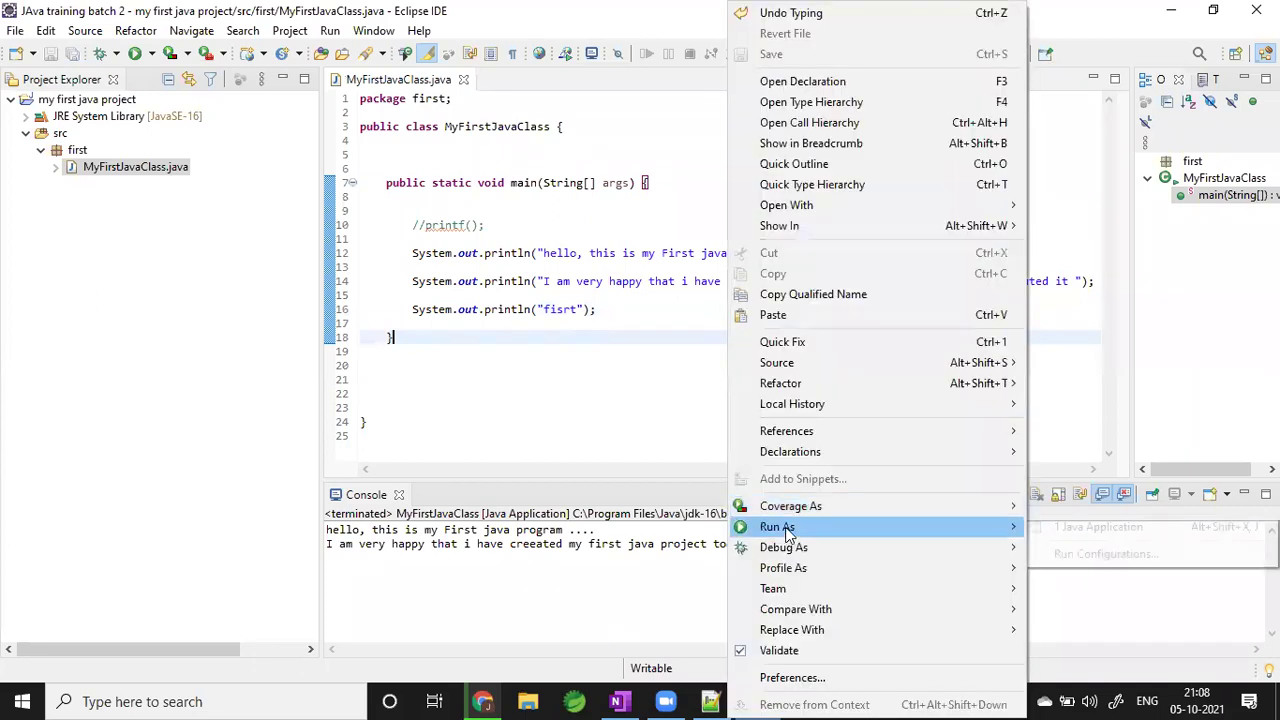
left_click(1093, 531)
left_click(717, 409)
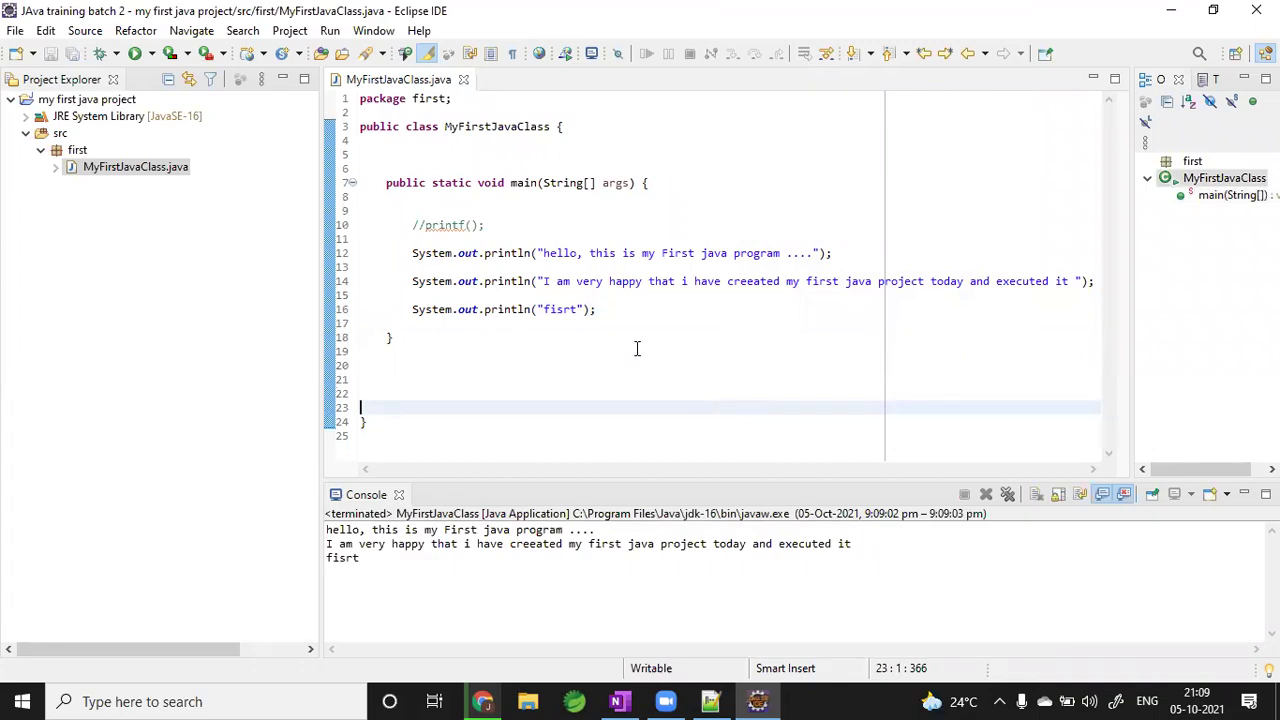
left_click(589, 310)
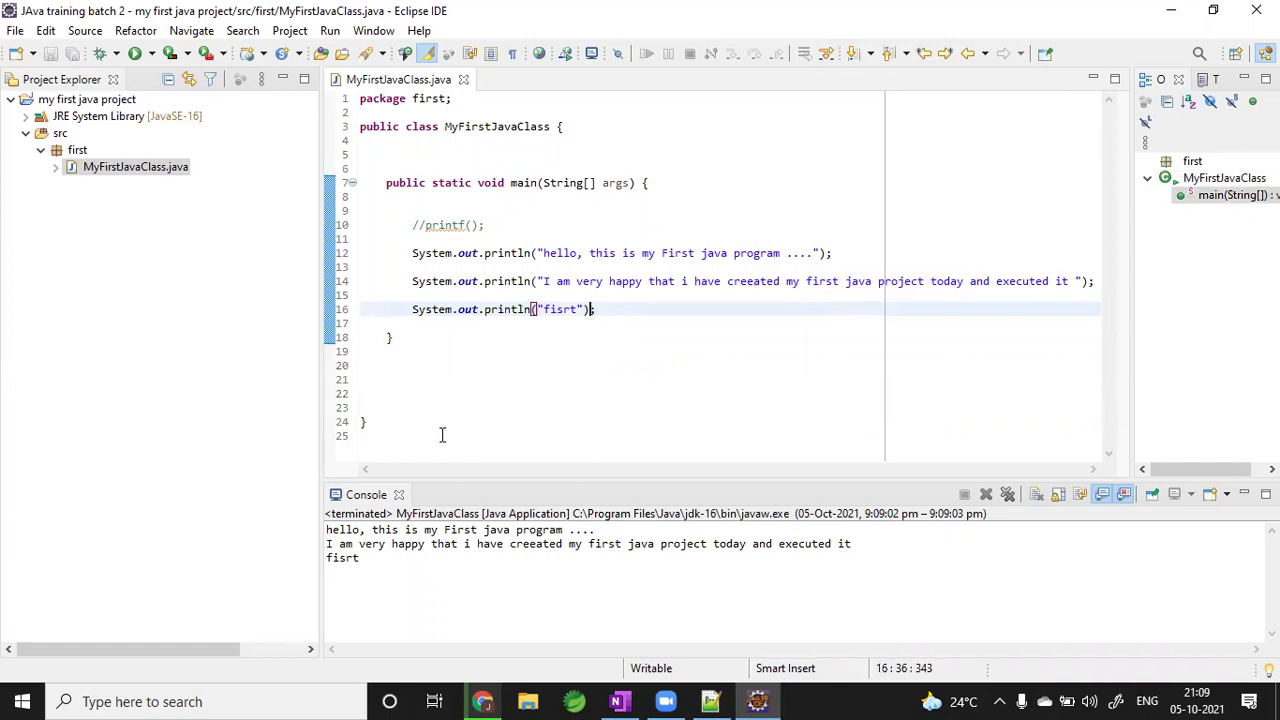
left_click(352, 563)
left_click_drag(352, 563, 317, 528)
left_click(423, 575)
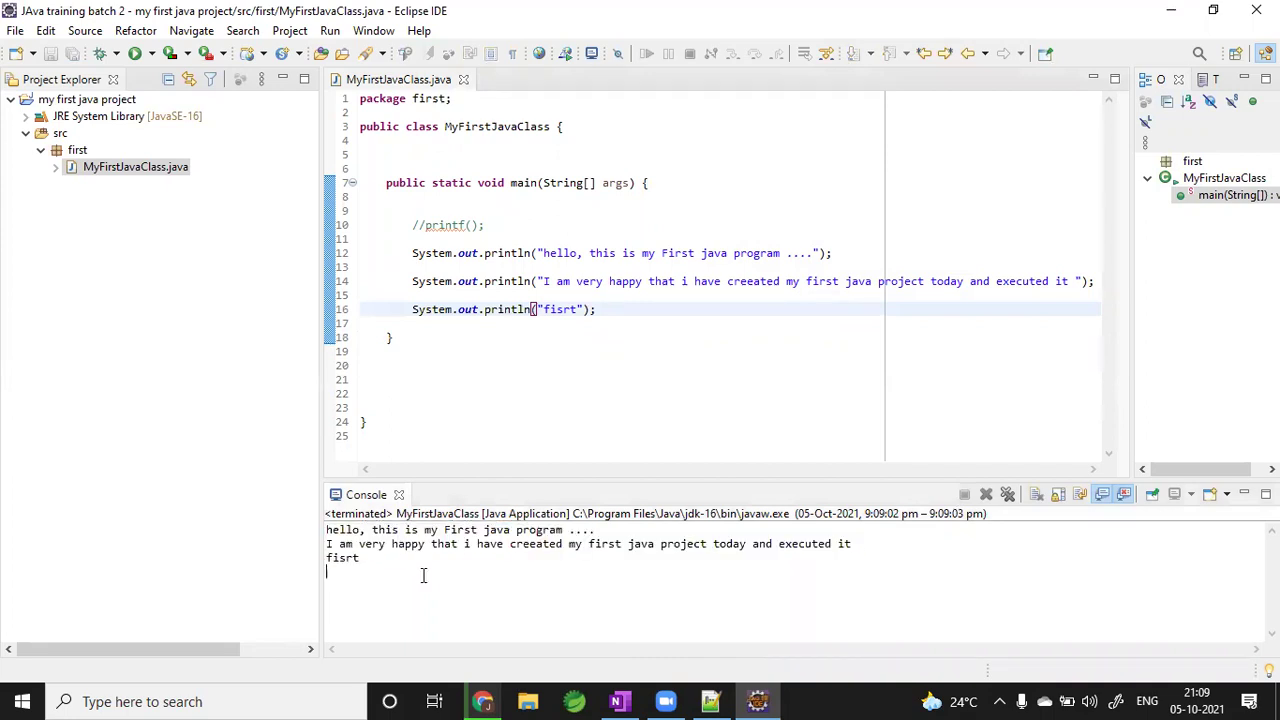